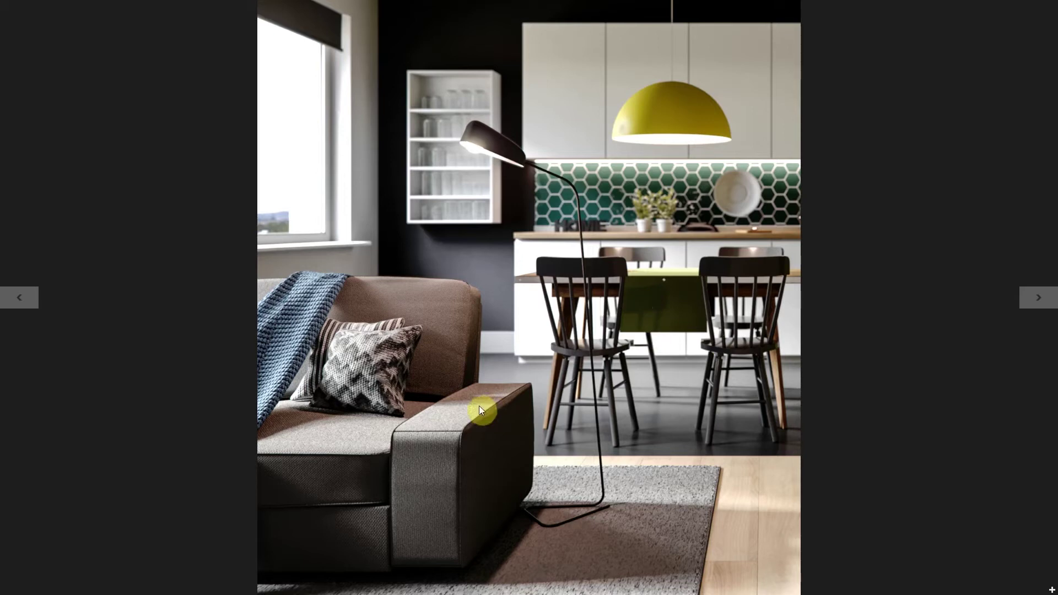
Step: Switch to 3ds Max and show the Perspective view full size, focused on the tree backdrop outside the building
key("alt+Tab")
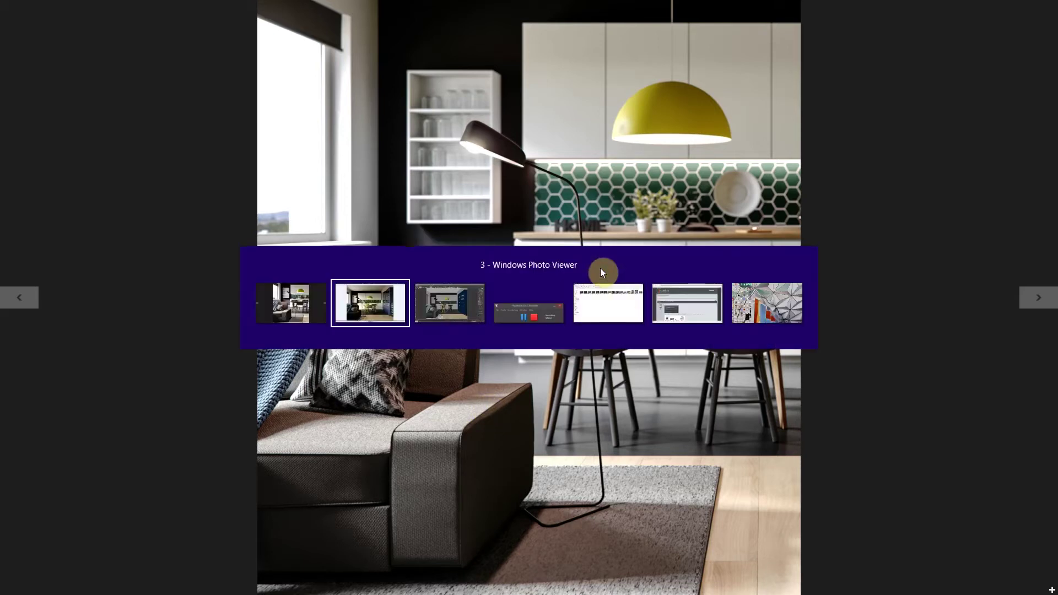
key("alt+Tab")
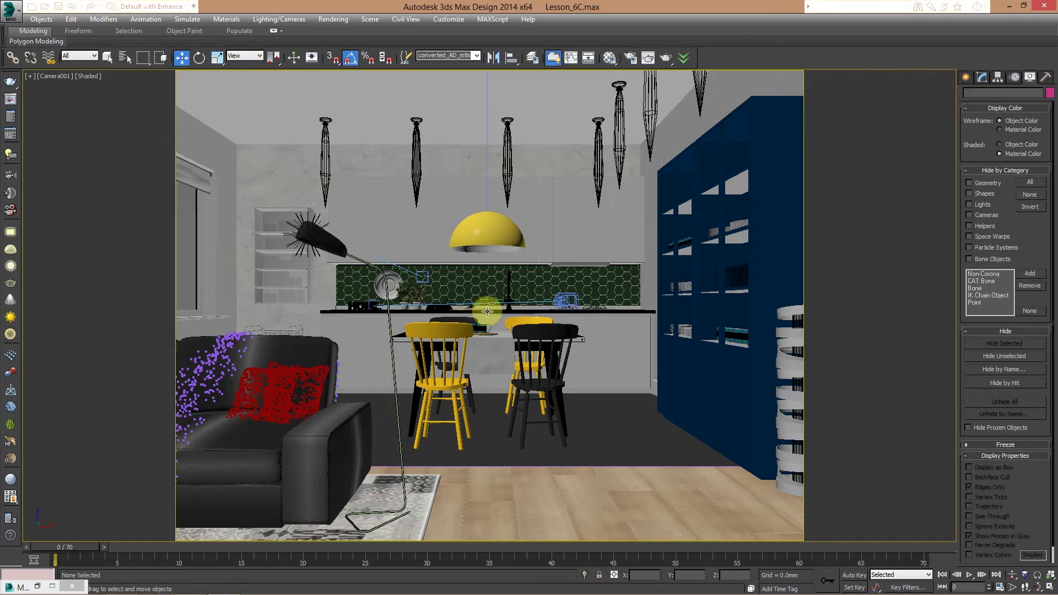
key("alt+w")
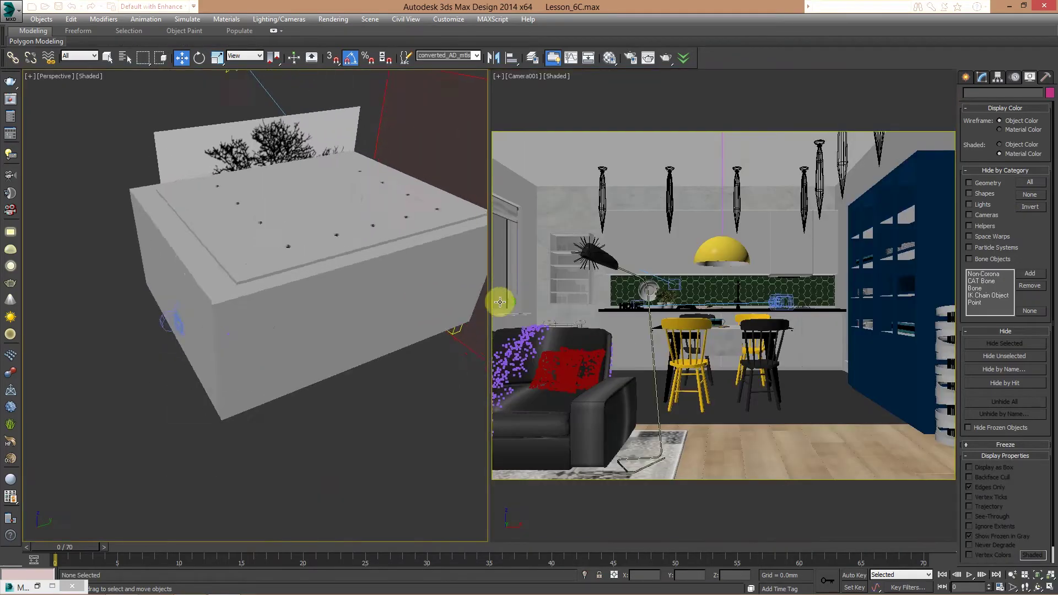
left_click(362, 316)
key("alt+w")
middle_click_drag(383, 309, 16, 127, "alt")
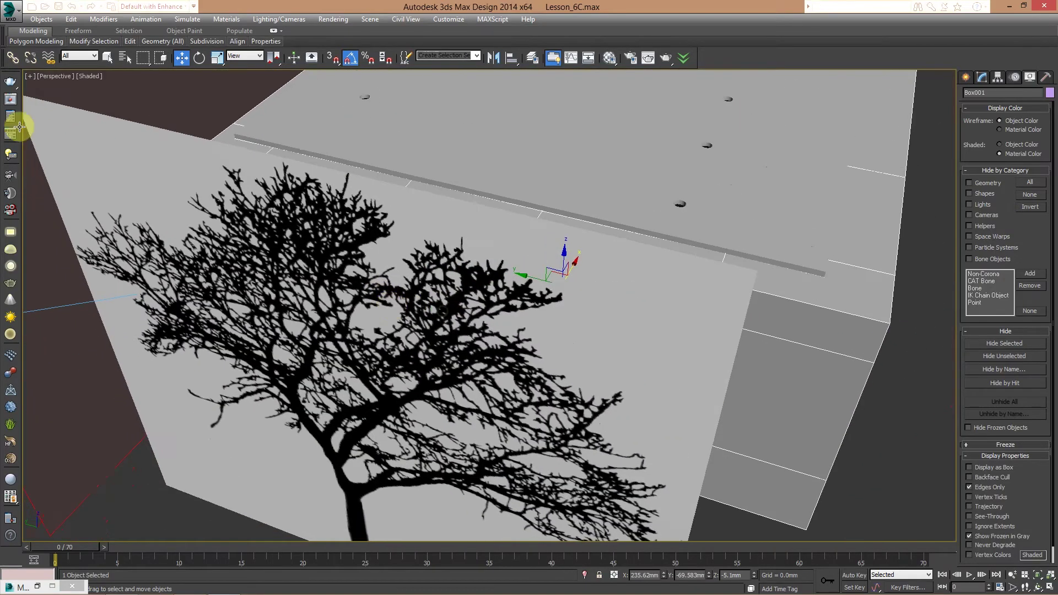
Step: Hide the tree backdrop plane and the outer wall box so the room interior is exposed
left_click(69, 155)
right_click(69, 155)
left_click(107, 130)
left_click(763, 345)
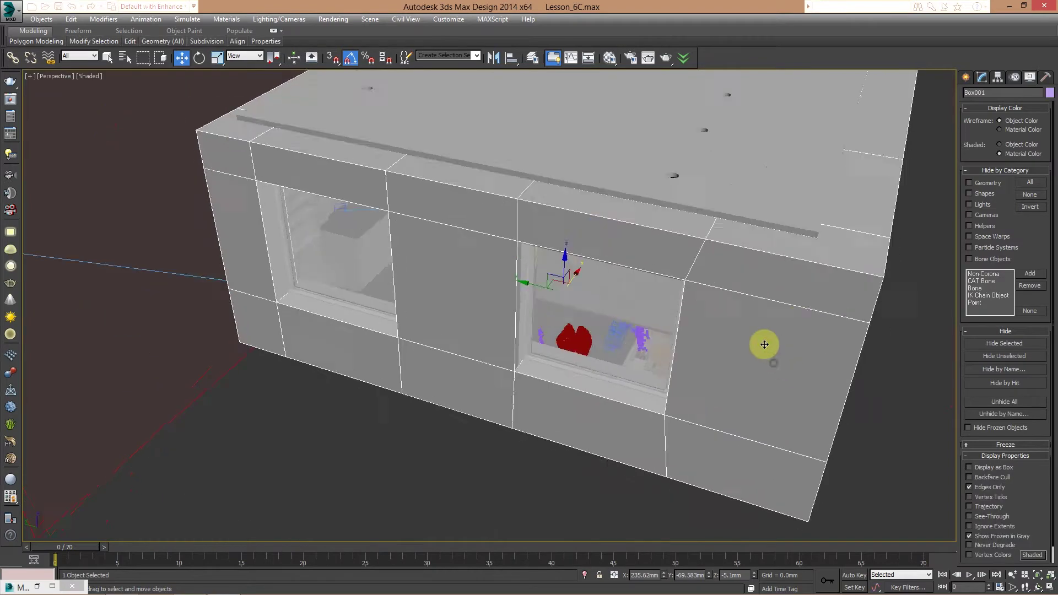
right_click(755, 346)
left_click(783, 336)
Step: Select the wood plank floor in the living area and isolate it
middle_click_drag(782, 336, 482, 459, "alt")
middle_click_drag(425, 358, 319, 421, "alt")
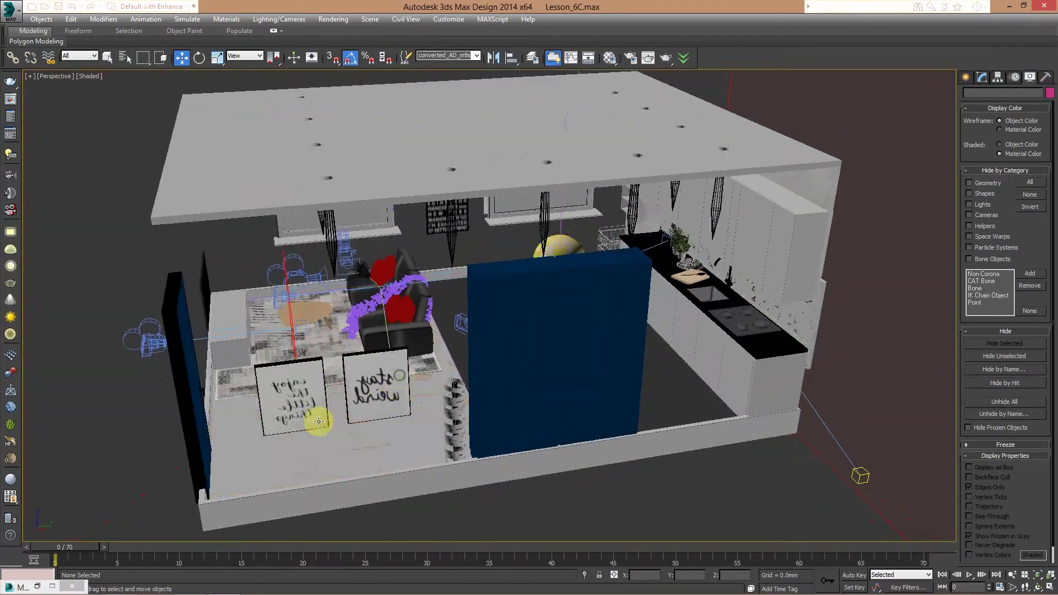
middle_click_drag(378, 437, 389, 427, "alt")
left_click(389, 427)
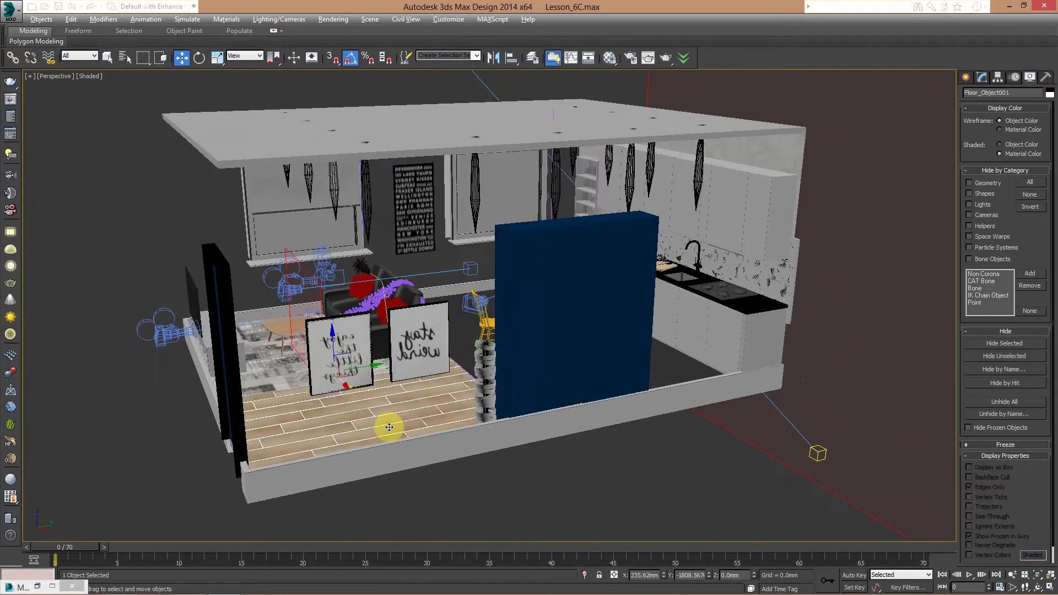
key("alt+q")
Step: View the FloorGenerator patterns on the CG-Source web page and return to 3ds Max
key("alt+Tab")
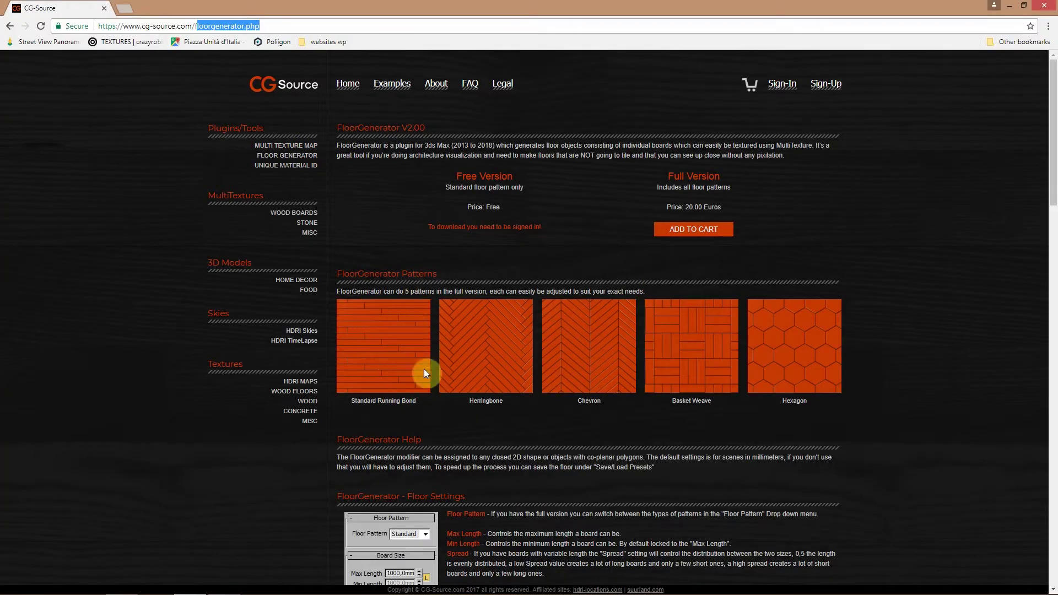
left_click(817, 287)
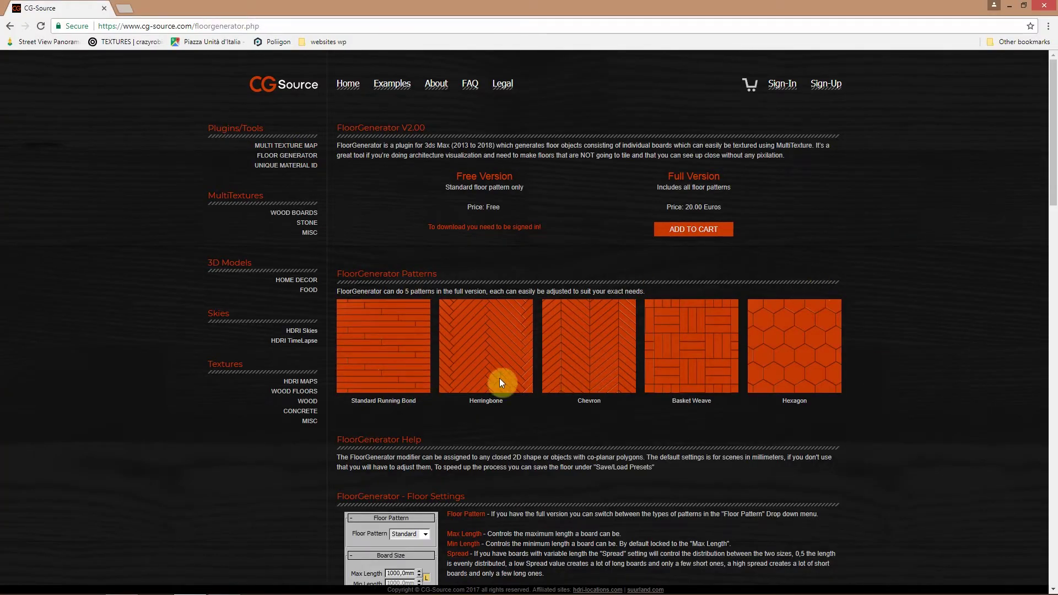
key("alt+Tab")
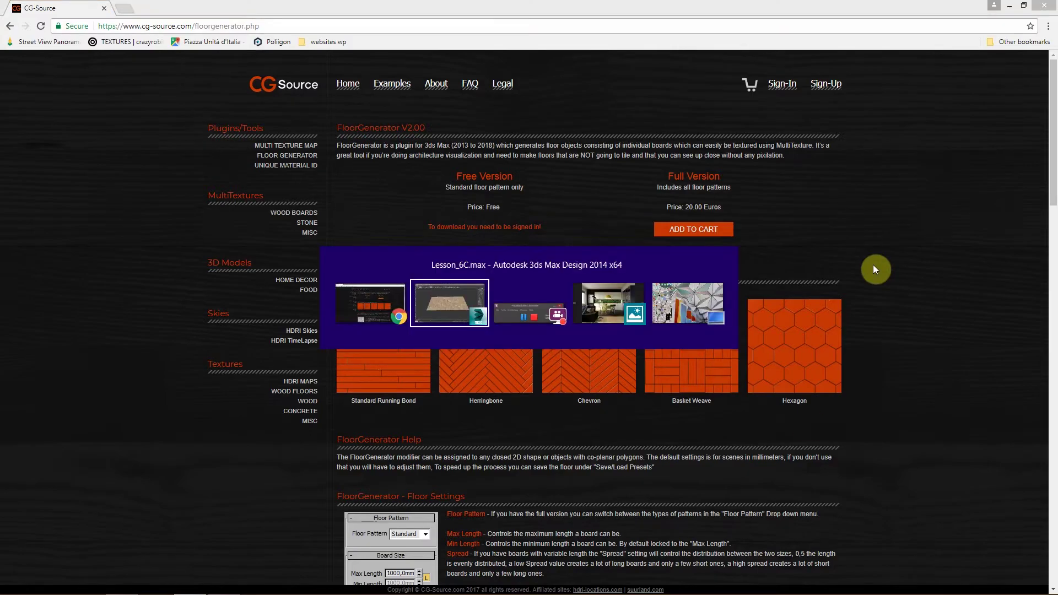
middle_click_drag(539, 267, 502, 291, "alt")
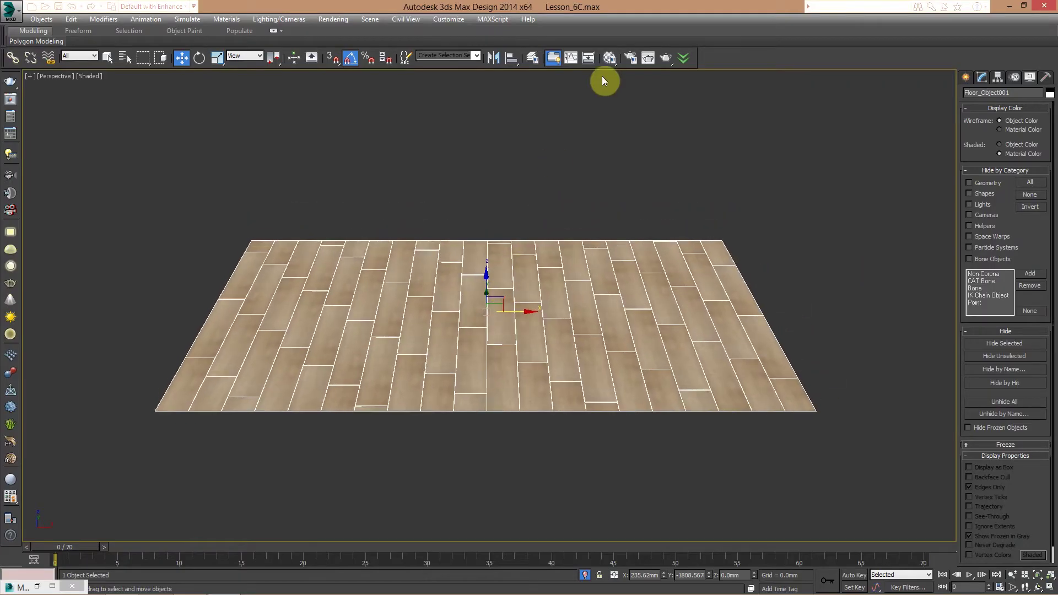
Step: Isolate the wood plank floor again from the full room scene
left_click(609, 58)
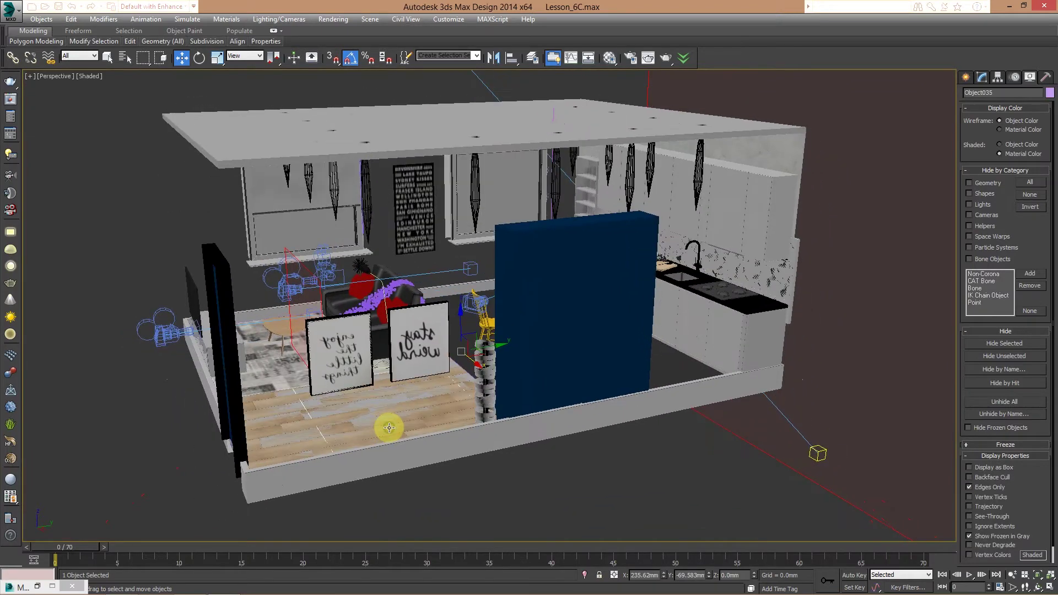
left_click(389, 427)
key("alt+q")
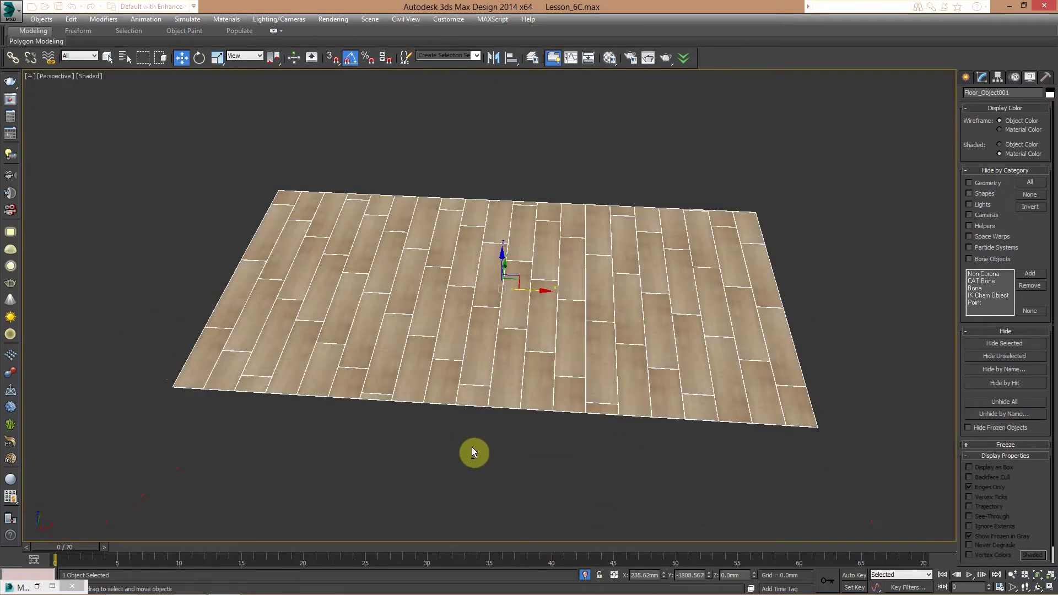
Step: Check the FloorGenerator plugin versions and patterns in the browser and go back to the isolated floor
key("alt+Tab")
key("alt+Tab")
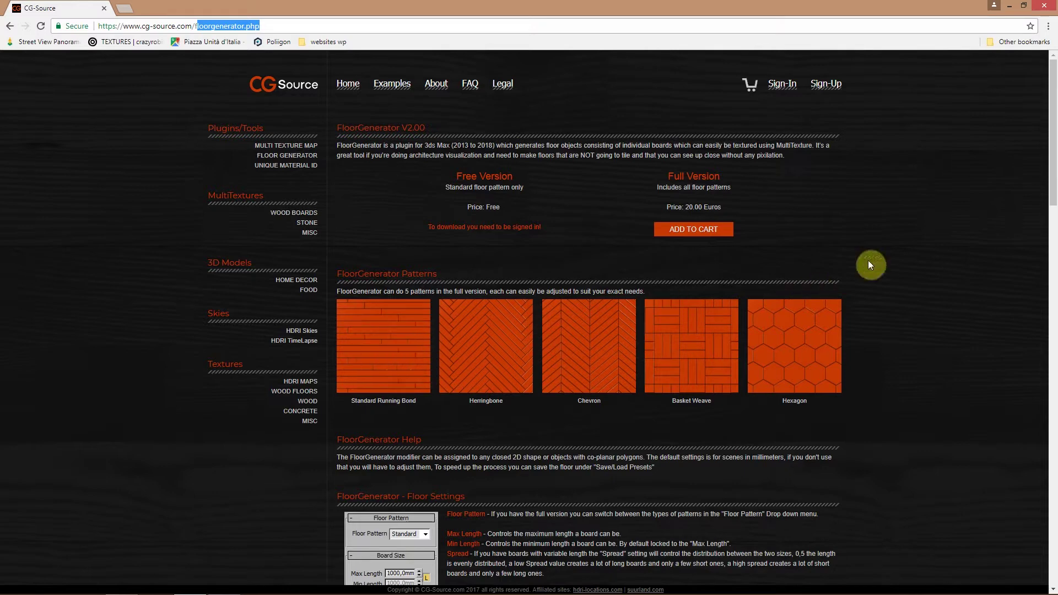
left_click(898, 243)
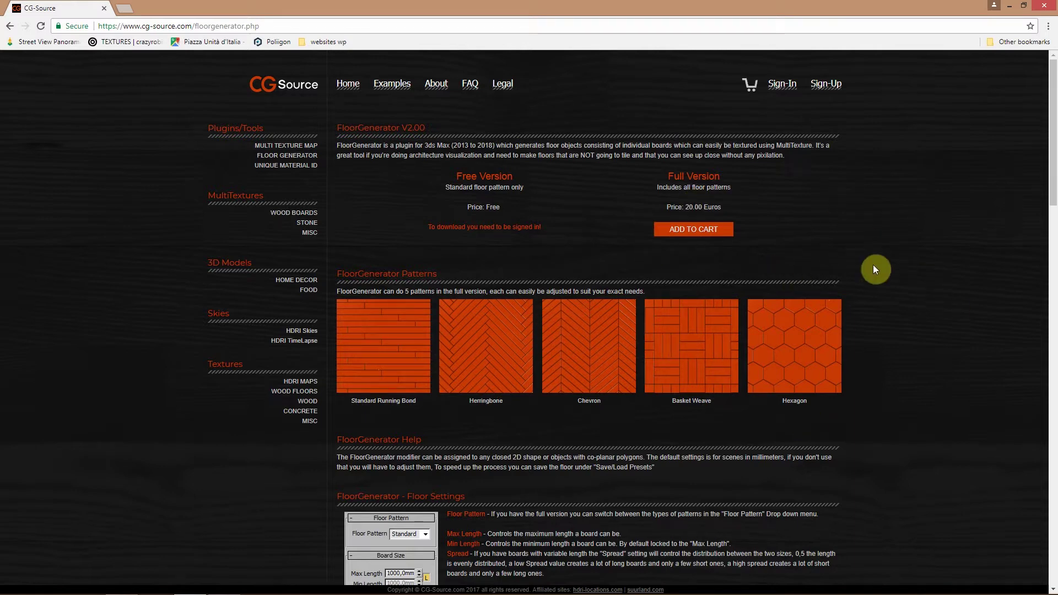
key("alt+Tab")
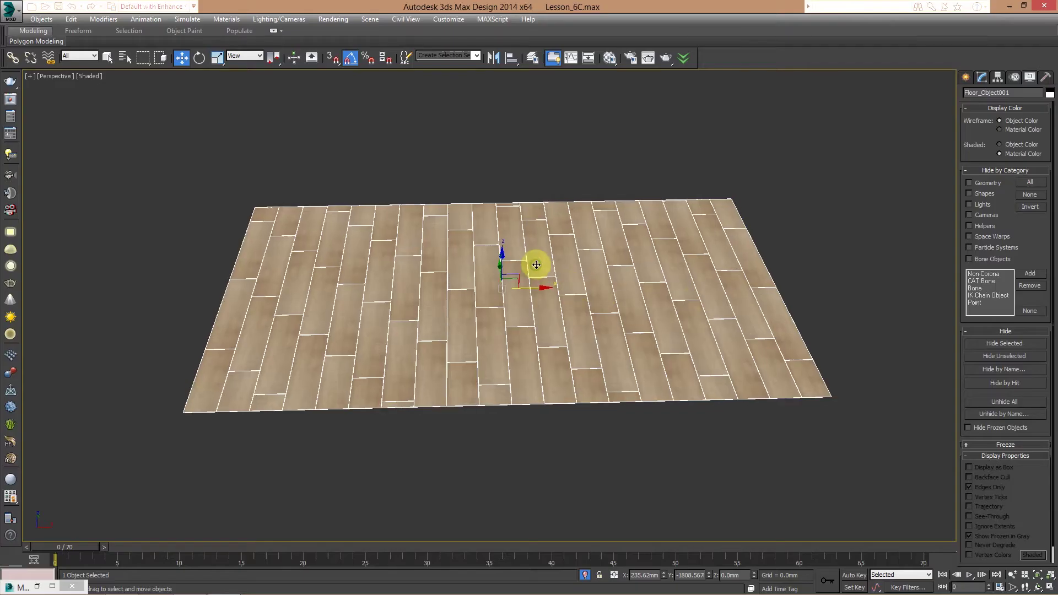
Step: Open the Material Editor and show the maps of the wood floor material, Material #56
middle_click_drag(536, 264, 503, 287, "alt")
left_click(608, 59)
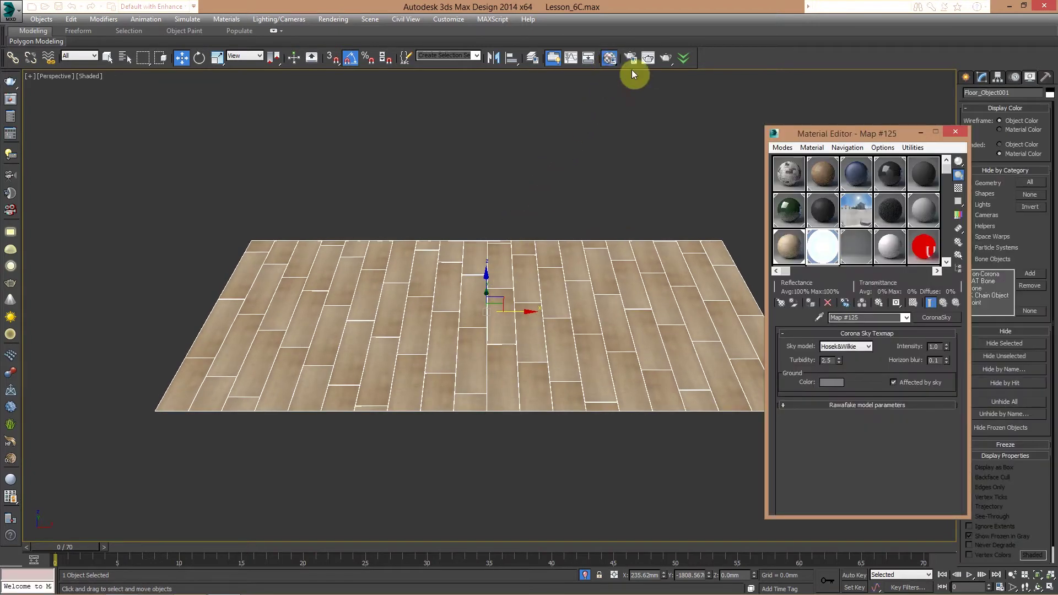
left_click(787, 247)
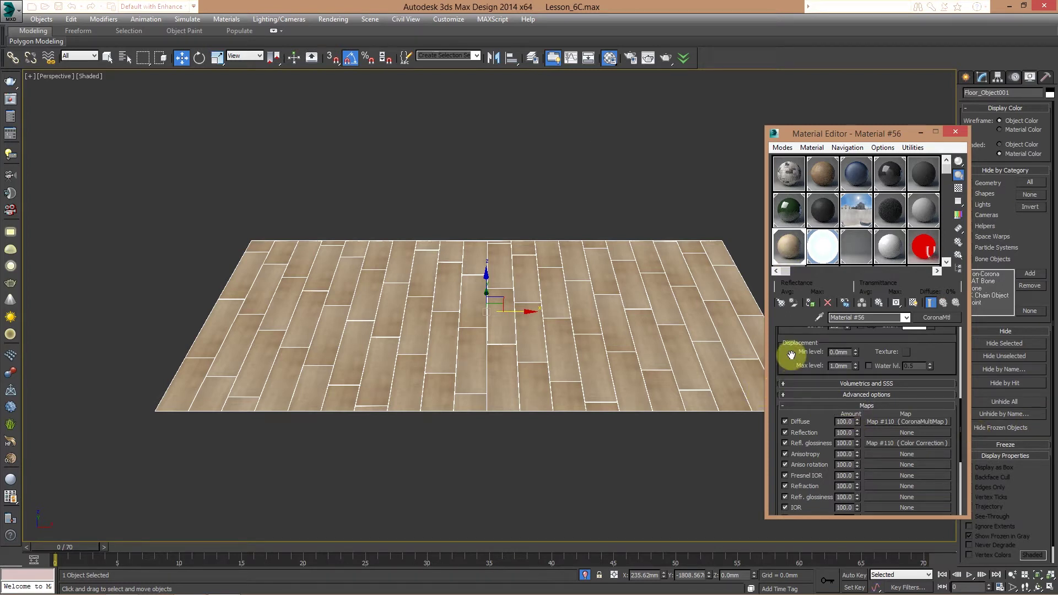
Step: Compare the isolated floor with the rendered kitchen image in the photo viewer and return to 3ds Max
middle_click_drag(541, 347, 530, 363)
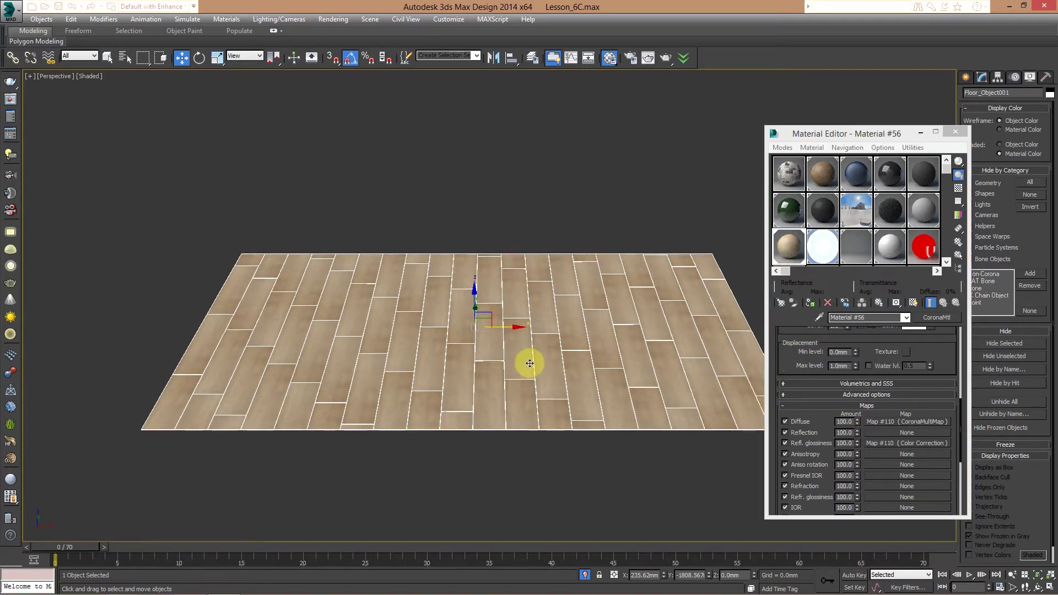
key("alt+Tab")
key("alt+Tab")
key("alt+Tab")
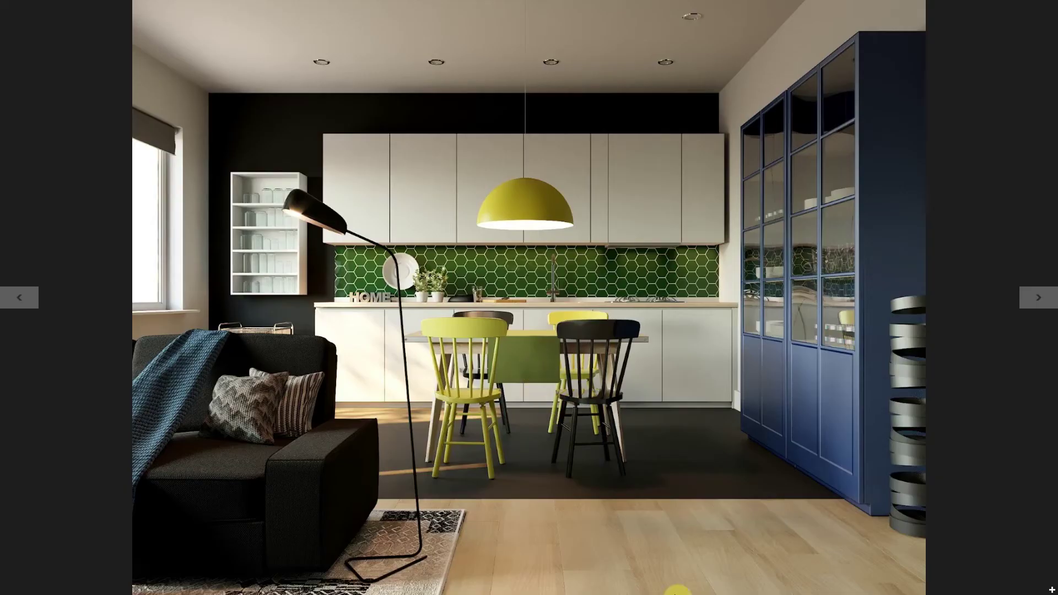
key("alt+Tab")
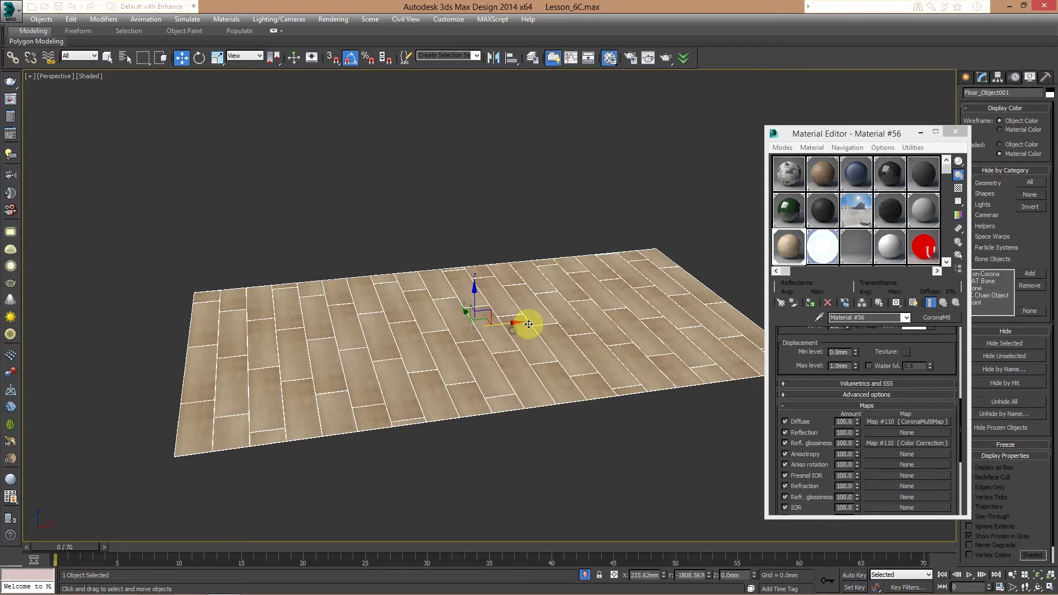
middle_click_drag(529, 324, 550, 373, "alt")
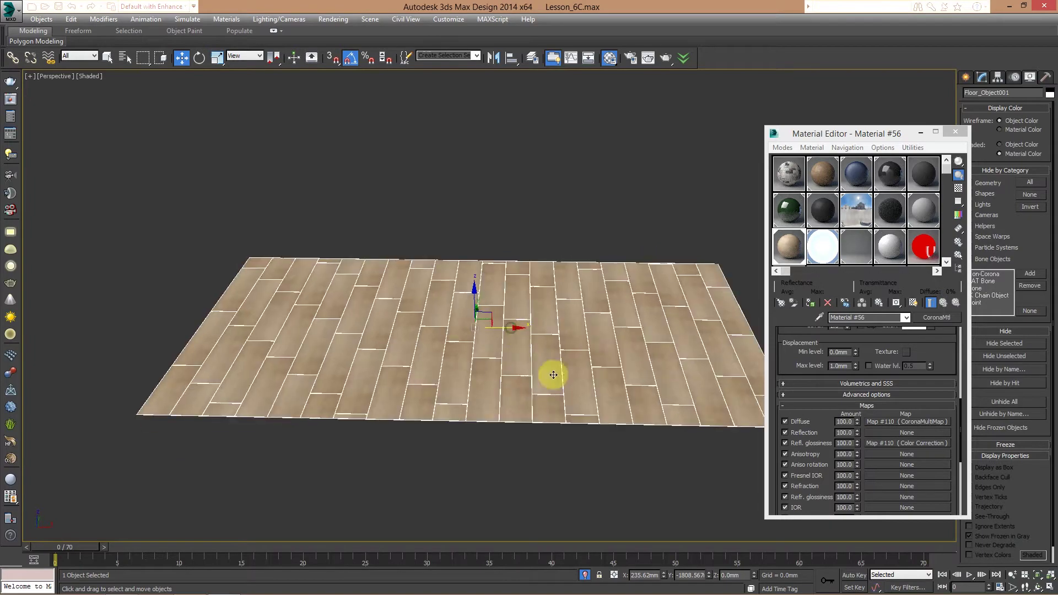
Step: Exit isolation mode and view the whole room from the window side
left_click(584, 574)
middle_click_drag(405, 352, 410, 267, "alt")
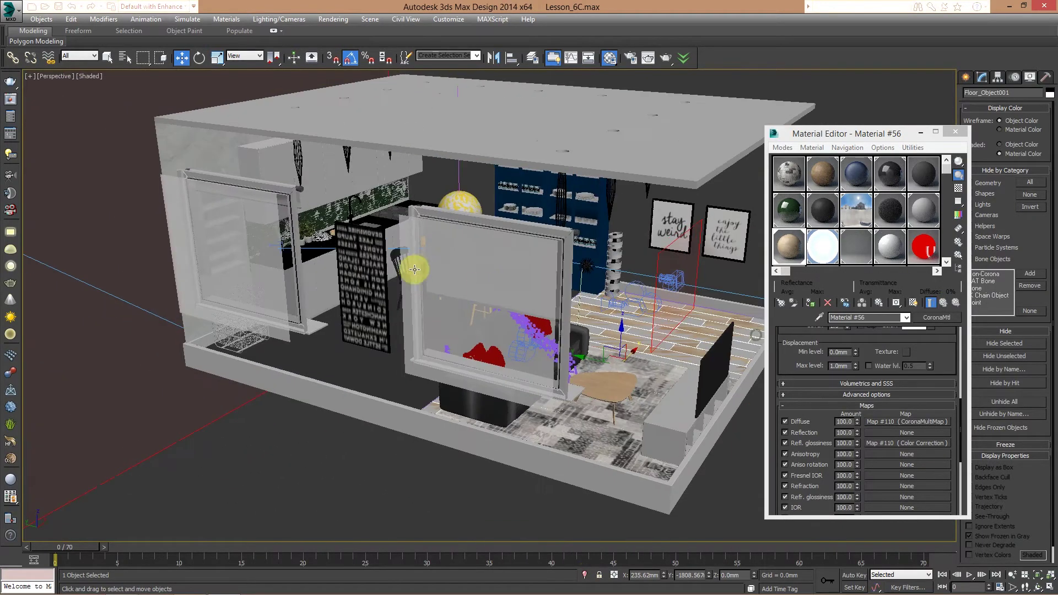
middle_click_drag(526, 313, 509, 316, "alt")
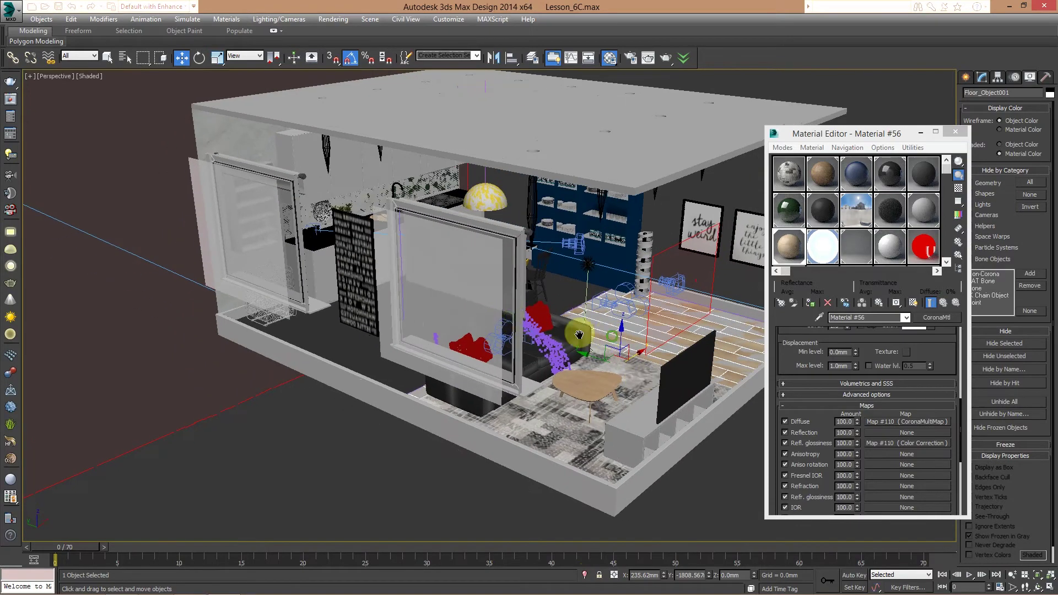
middle_click_drag(579, 333, 360, 301, "alt")
Step: Select the plane outside the kitchen-side window and show the Corona portal material 13 - Default
left_click(147, 239)
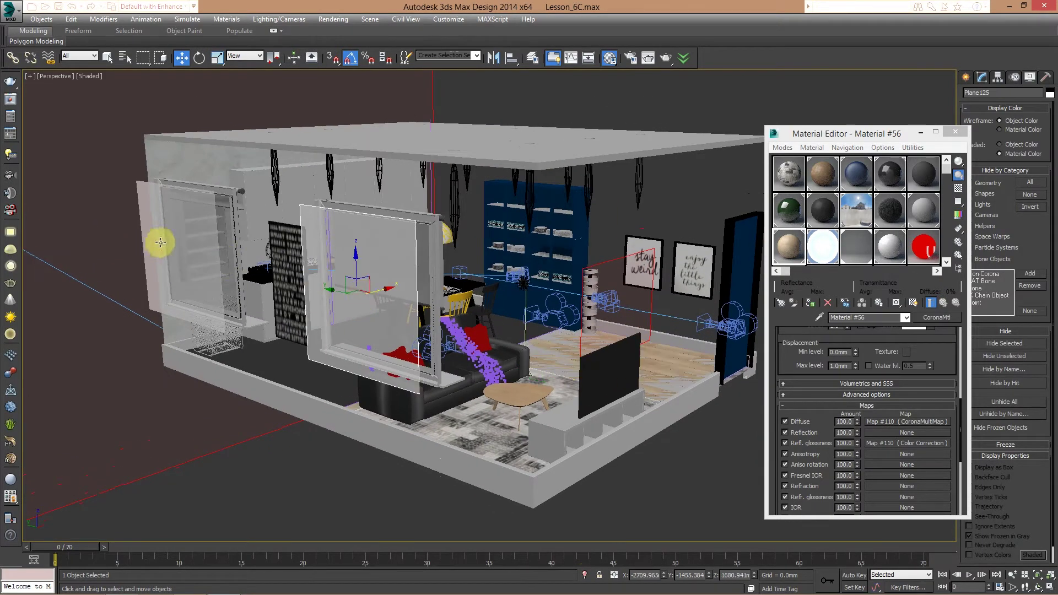
middle_click_drag(283, 272, 405, 315, "alt")
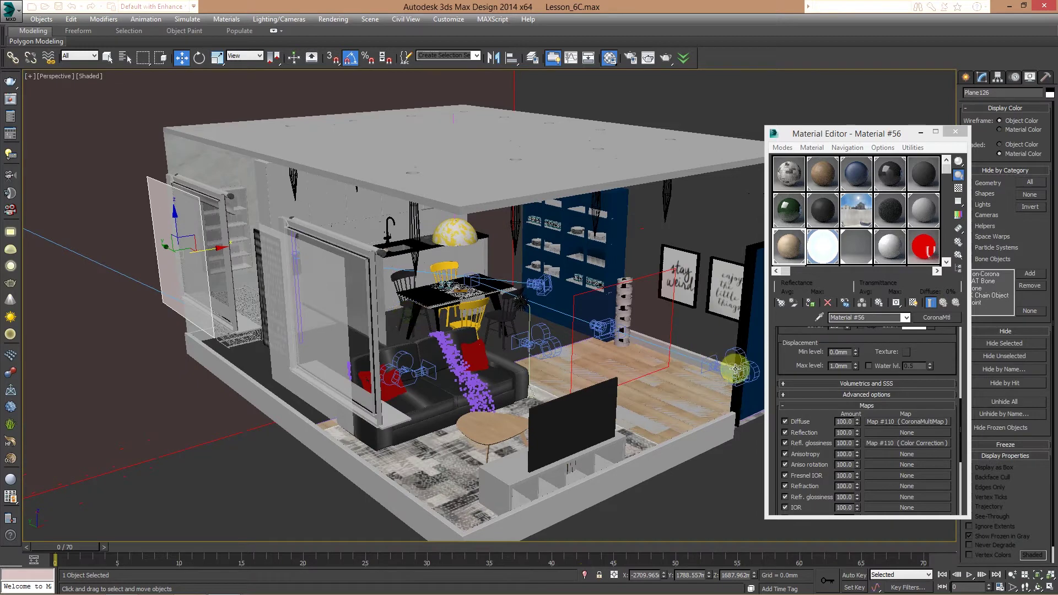
left_click(857, 251)
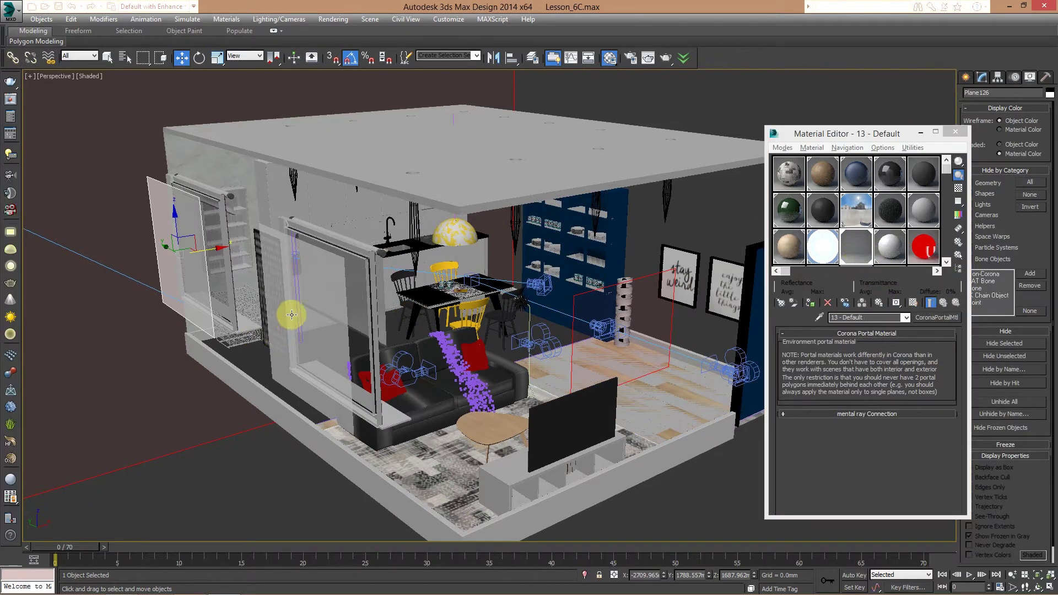
Step: Examine how the portal planes cover the window openings from inside and outside the room
middle_click_drag(291, 311, 354, 229, "alt")
scroll(333, 247, "down", 5)
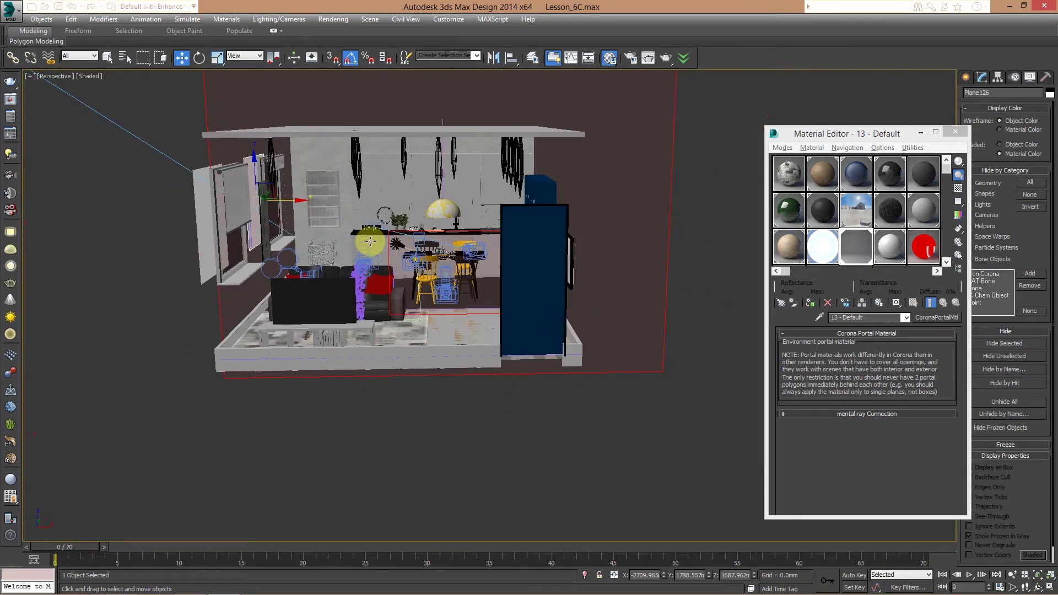
middle_click_drag(370, 258, 375, 271, "alt")
scroll(346, 282, "up", 5)
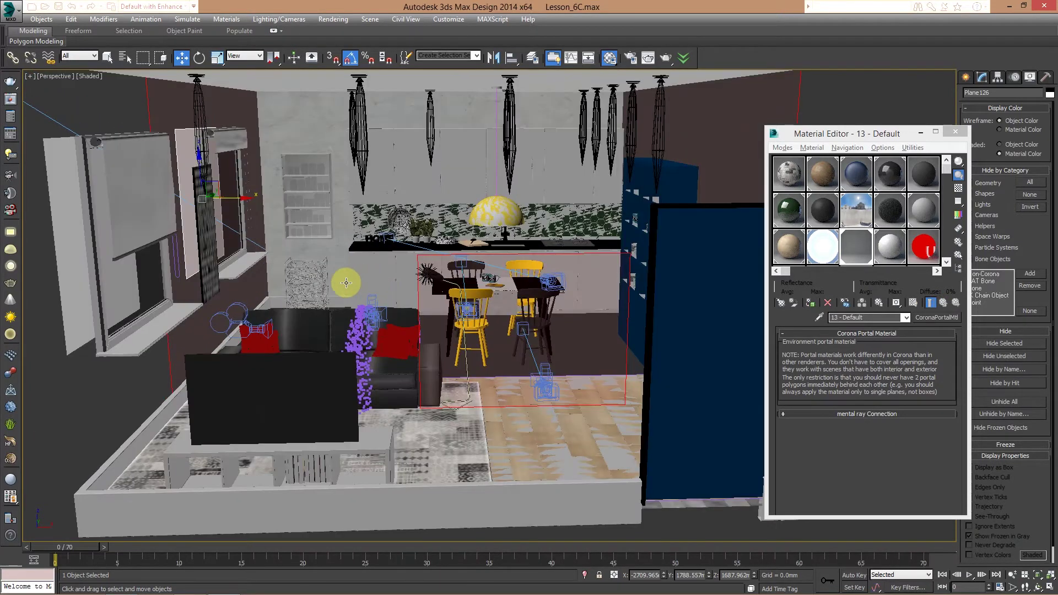
scroll(346, 283, "down", 3)
middle_click_drag(397, 283, 392, 235, "alt")
scroll(394, 237, "up", 4)
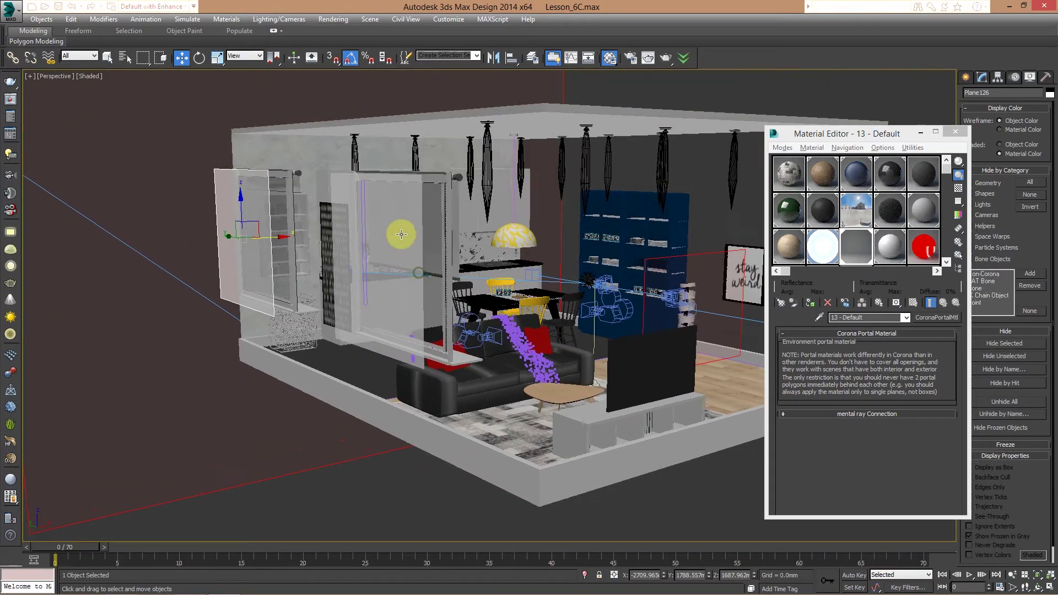
Step: Select the portal plane outside the living-room window and inspect its position from several angles
left_click(401, 233)
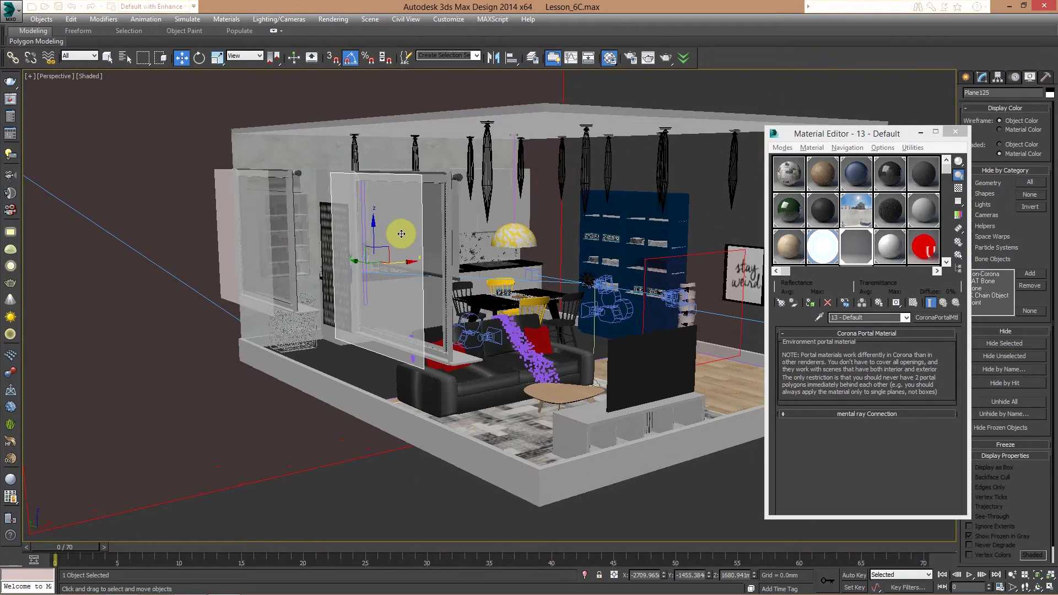
middle_click_drag(401, 234, 407, 235, "alt")
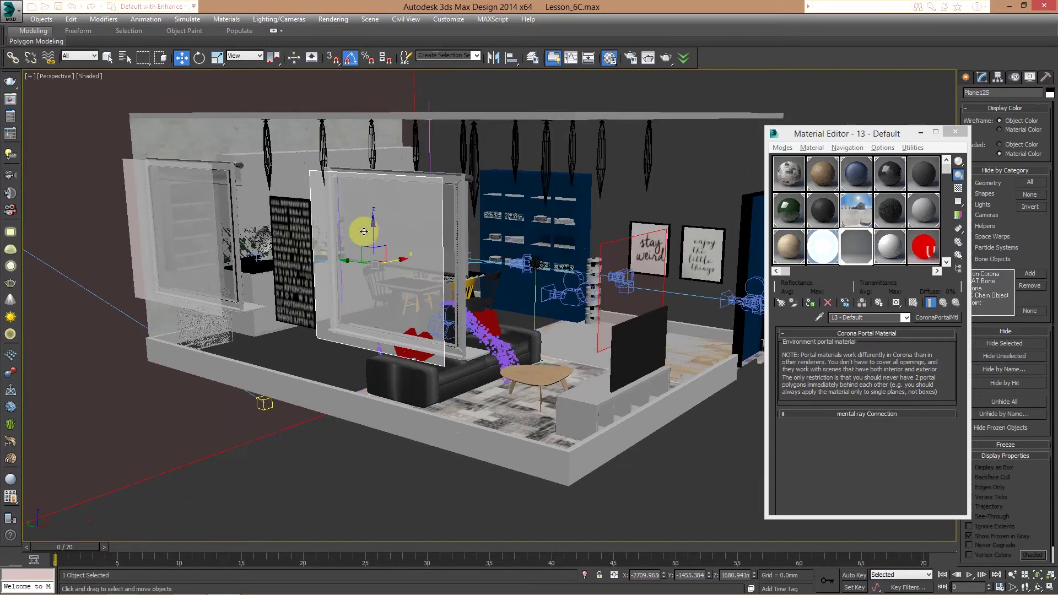
scroll(342, 232, "up", 4)
middle_click_drag(498, 281, 396, 243, "alt")
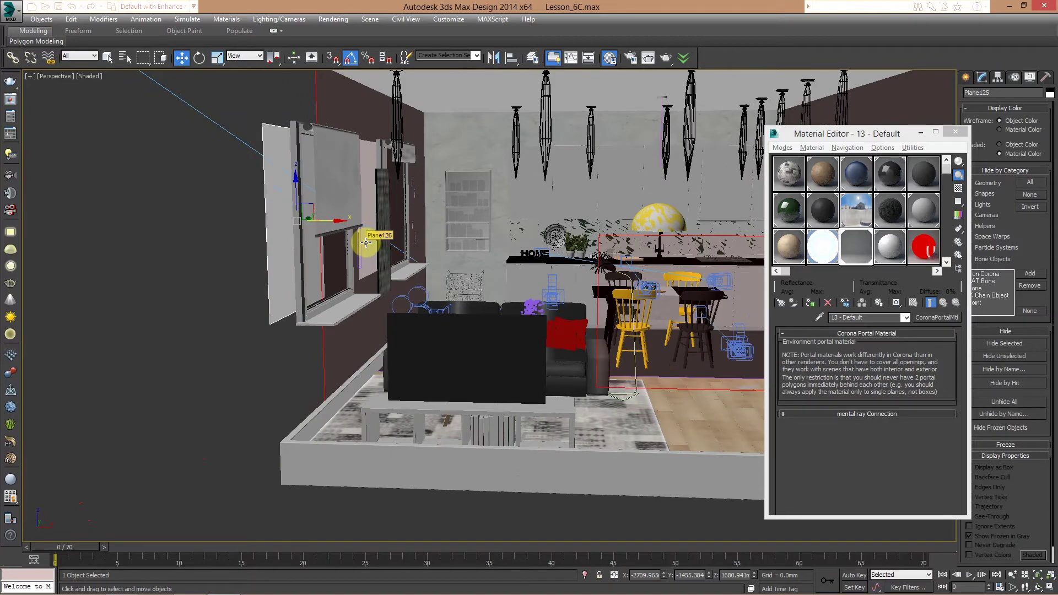
scroll(386, 239, "down", 5)
middle_click_drag(406, 239, 426, 246, "alt")
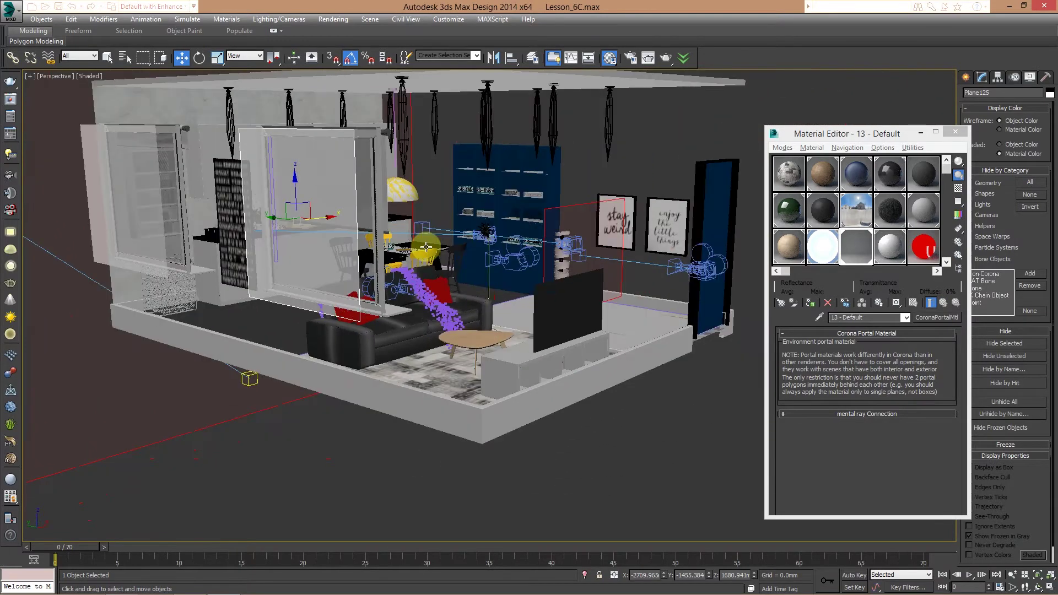
middle_click_drag(461, 303, 375, 271)
scroll(479, 288, "down", 3)
scroll(411, 267, "up", 3)
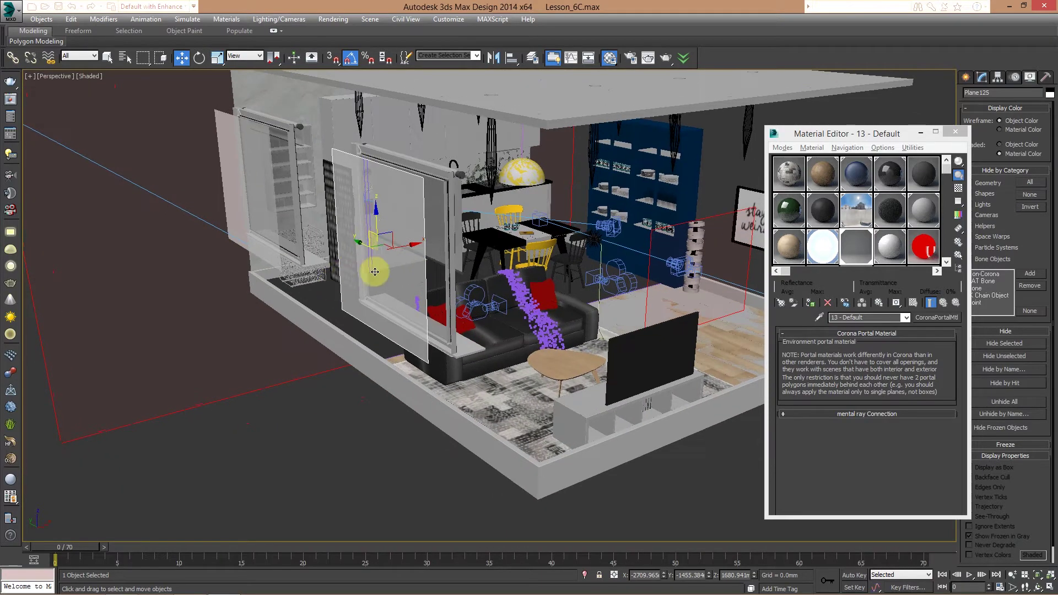
Step: View the whole room from its open side and switch the view to Camera001
middle_click_drag(558, 286, 463, 255, "alt")
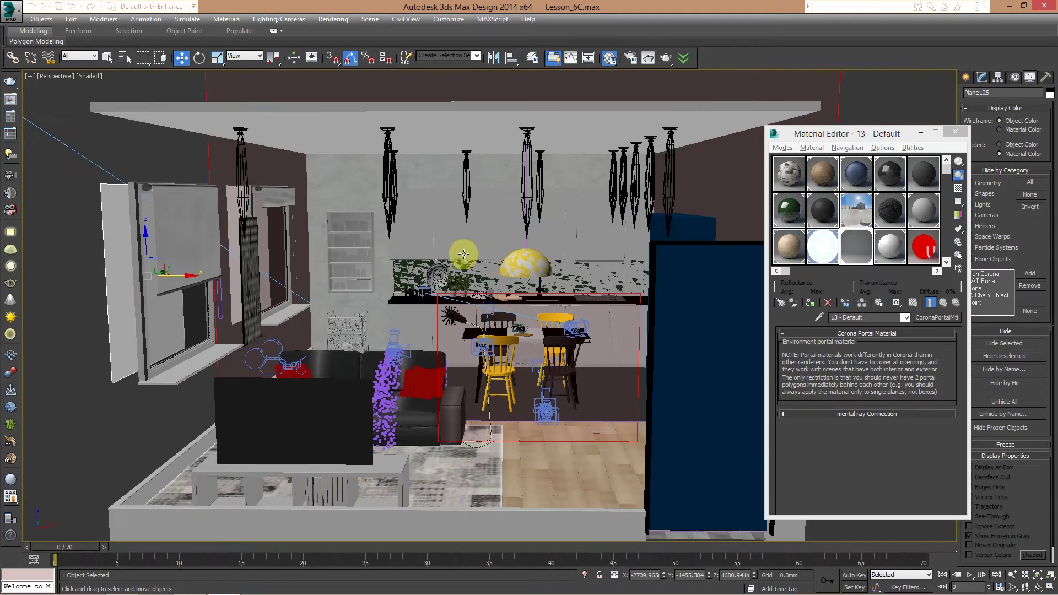
scroll(408, 235, "down", 5)
middle_click_drag(400, 233, 452, 282, "alt")
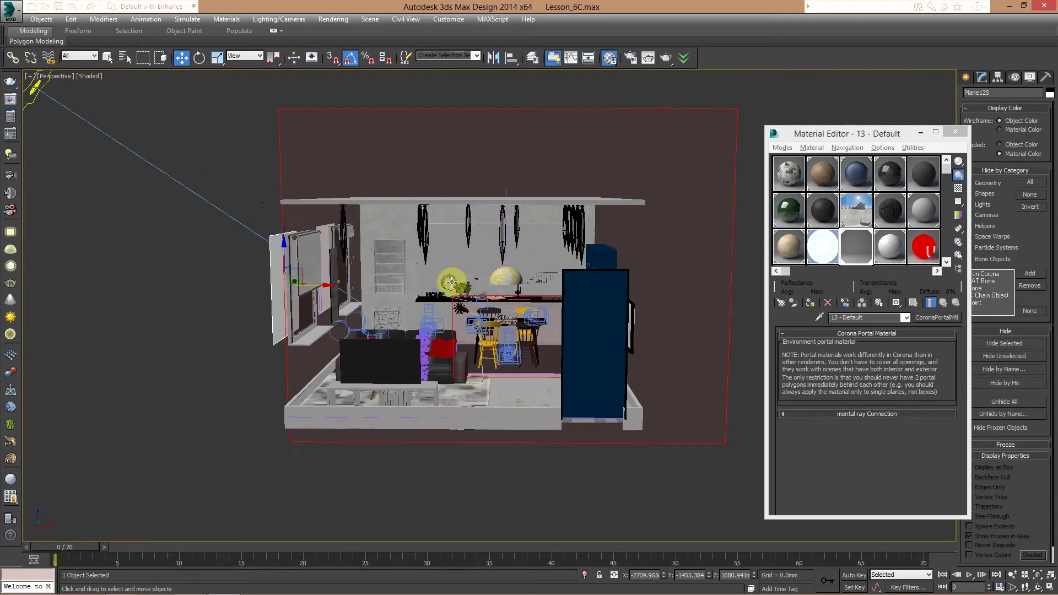
right_click(422, 108)
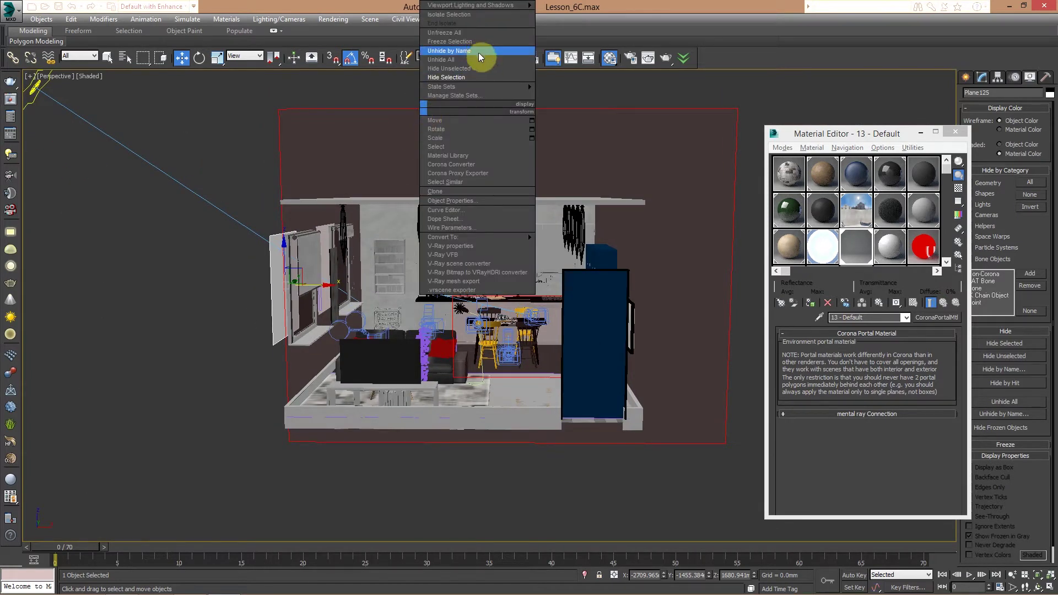
left_click(486, 68)
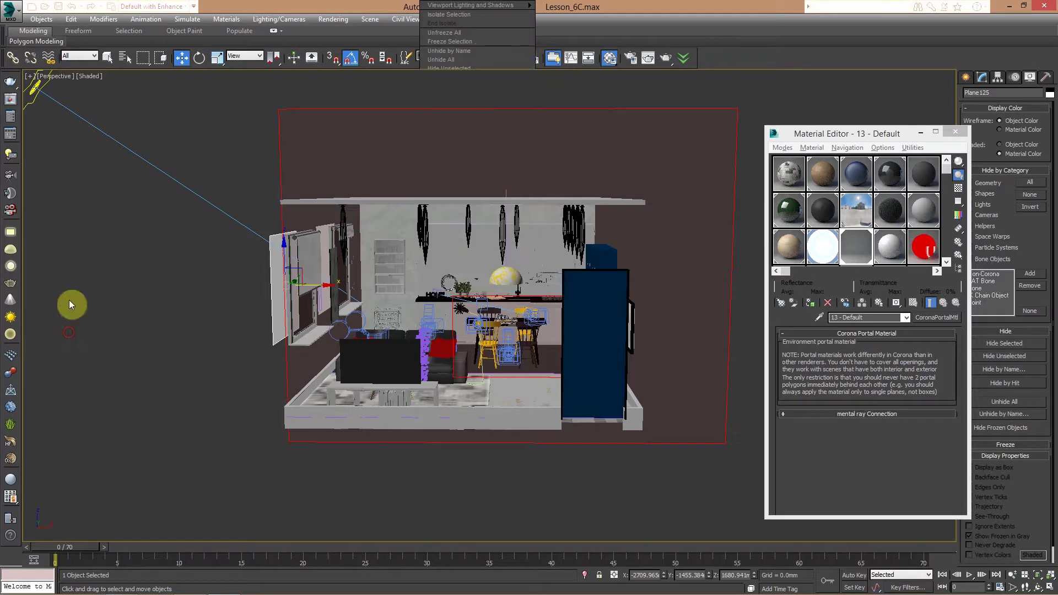
key("c")
double_click(485, 227)
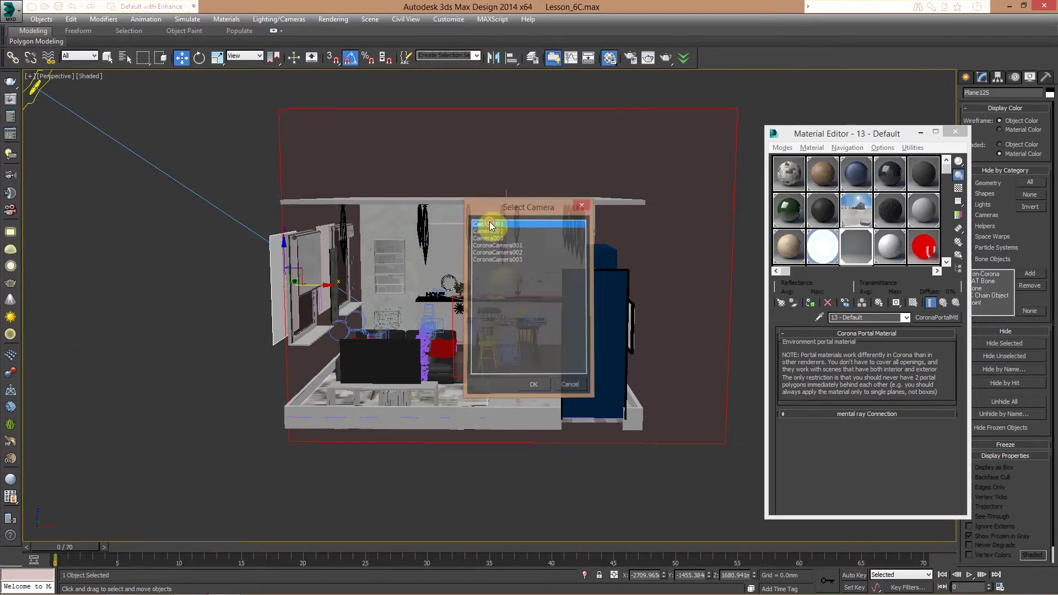
Step: Open the Corona scene render settings and enable the material override with Material #106
left_click(631, 58)
left_click(532, 50)
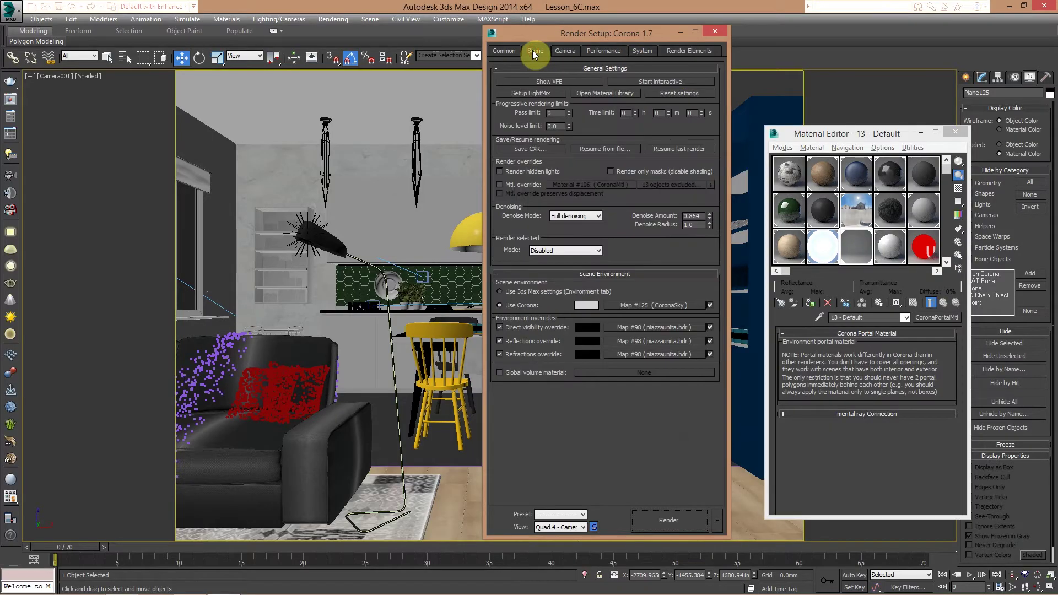
left_click_drag(606, 42, 925, 87)
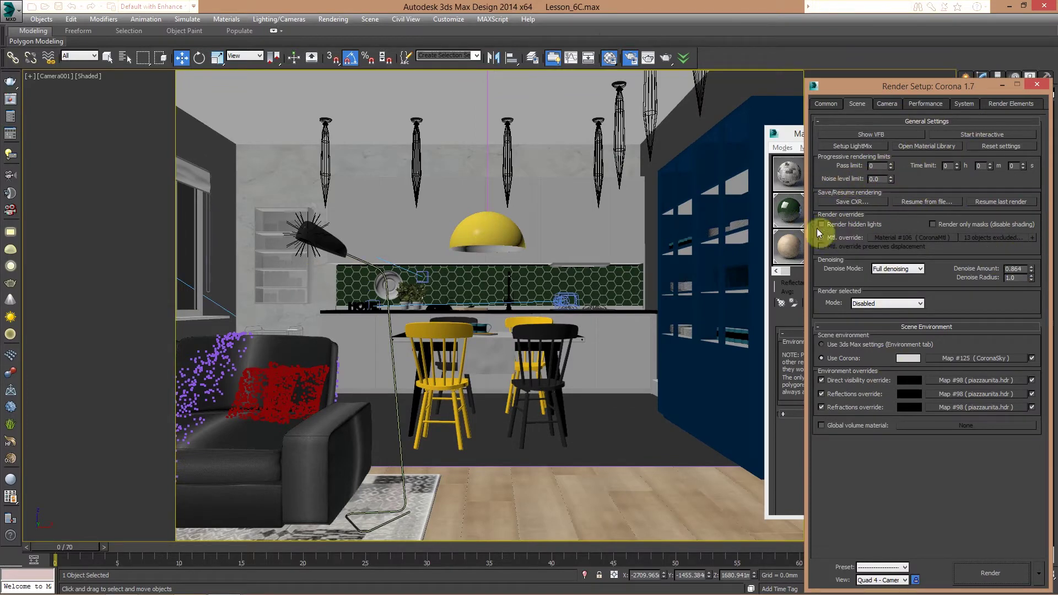
left_click(782, 133)
left_click_drag(782, 133, 669, 156)
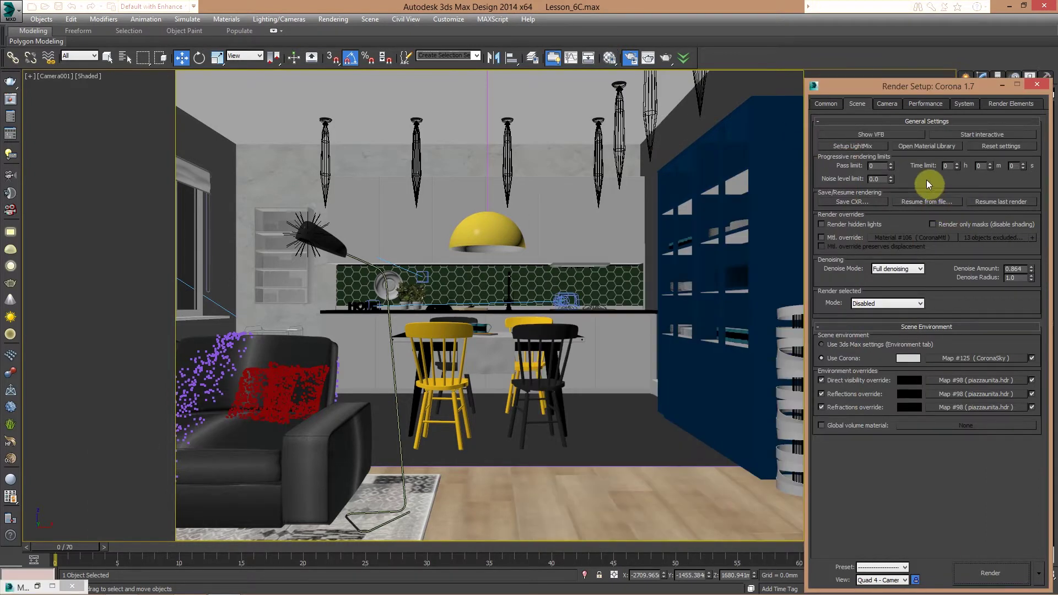
left_click(821, 237)
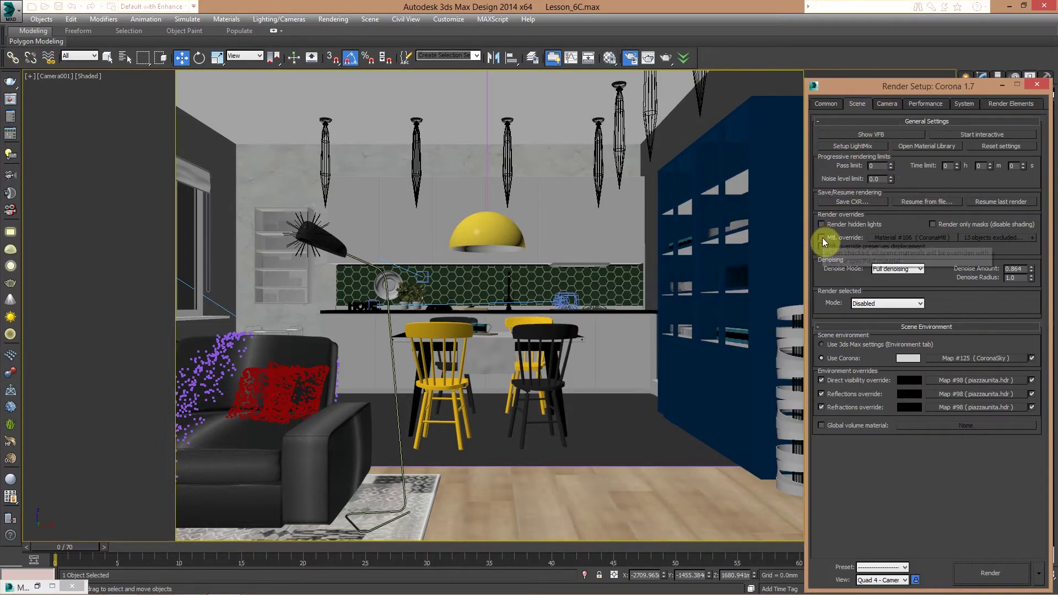
Step: Start an interactive Corona render of Camera001 and move the frame buffer clear of the viewport
left_click(967, 135)
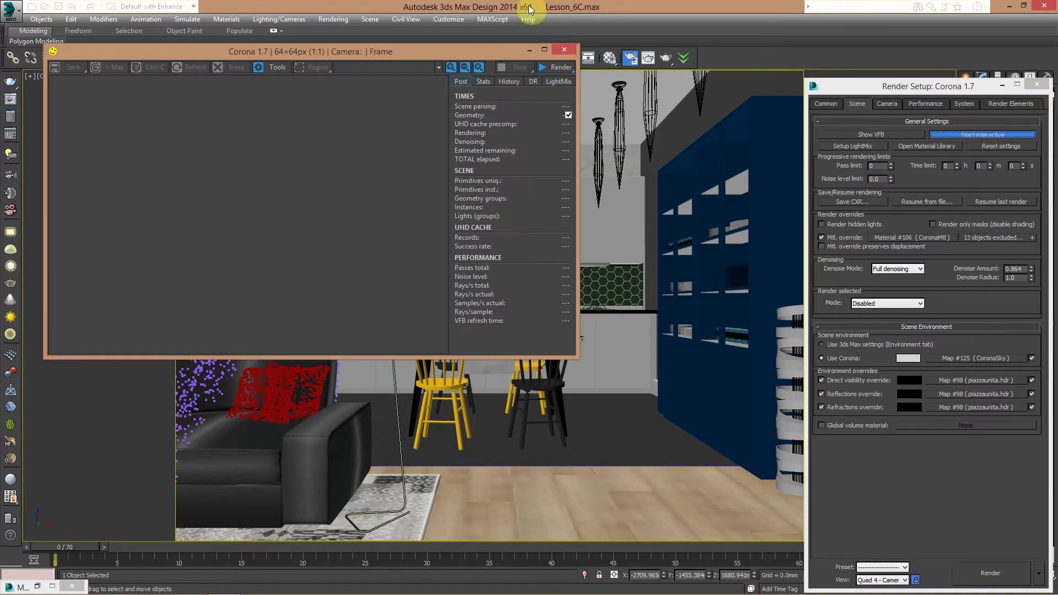
left_click(849, 84)
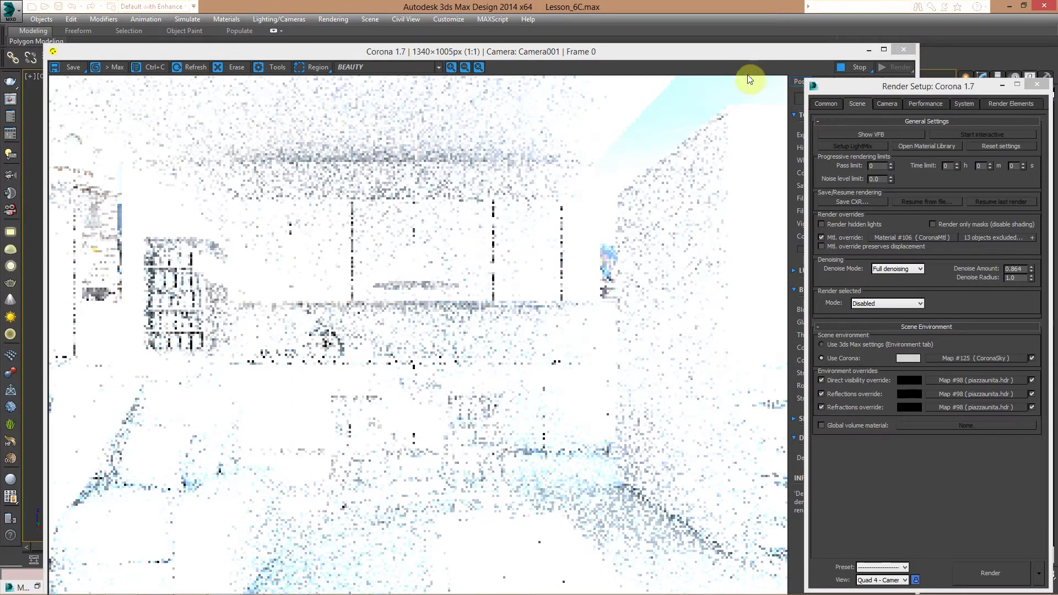
left_click_drag(743, 51, 719, 147)
Step: Unhide all objects in the scene and reposition the frame buffer to view the updated interactive render
right_click(688, 110)
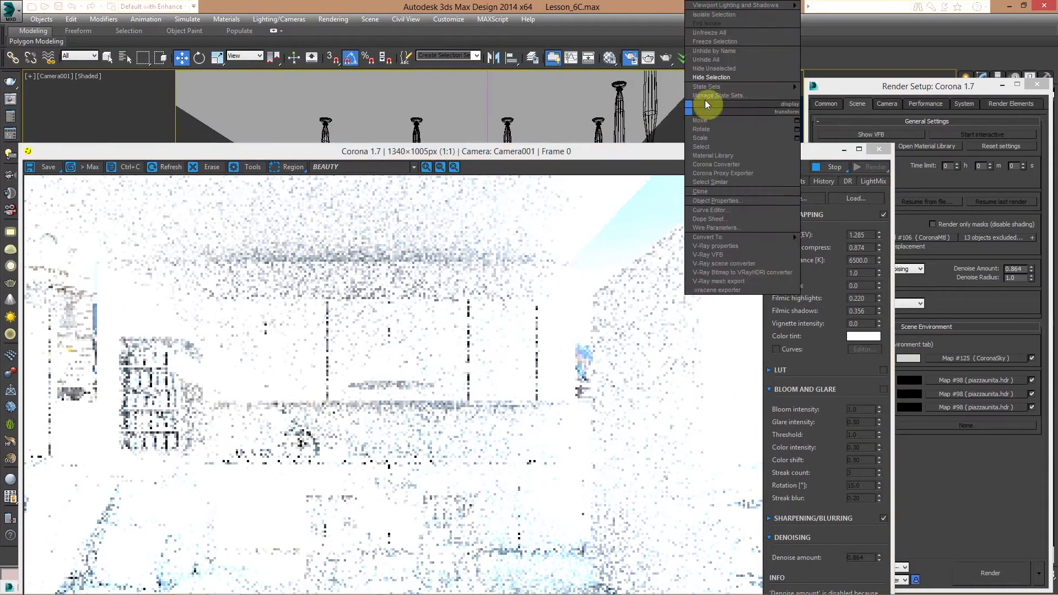
left_click(710, 59)
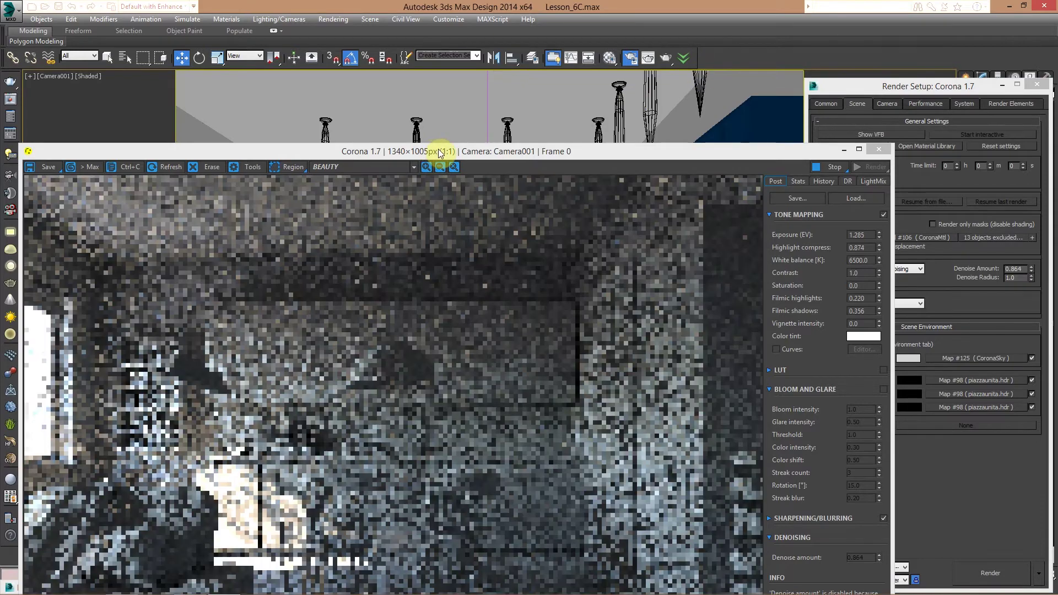
left_click_drag(438, 149, 453, 37)
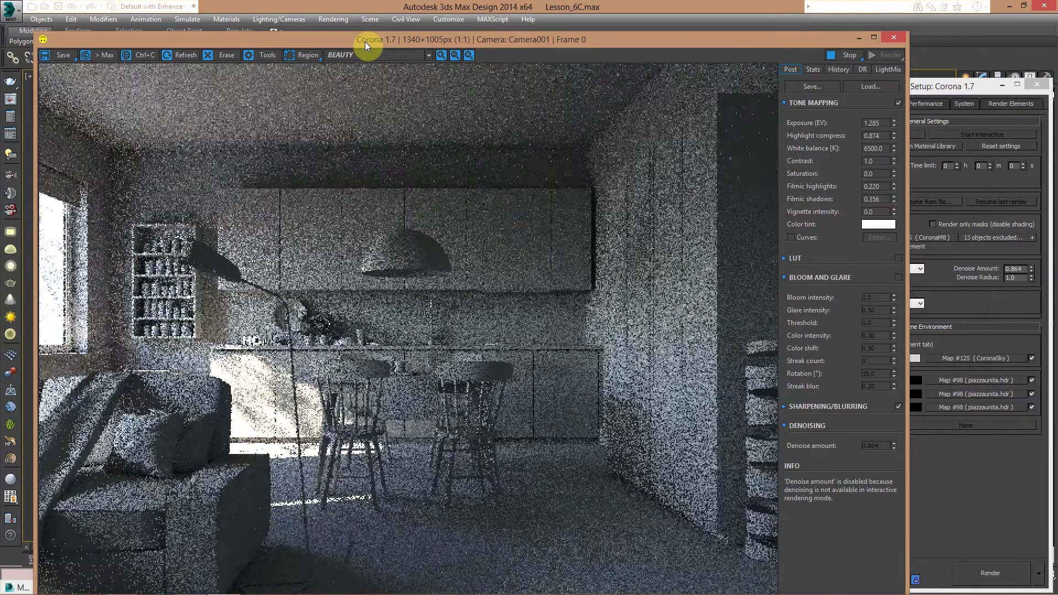
left_click_drag(365, 41, 384, 30)
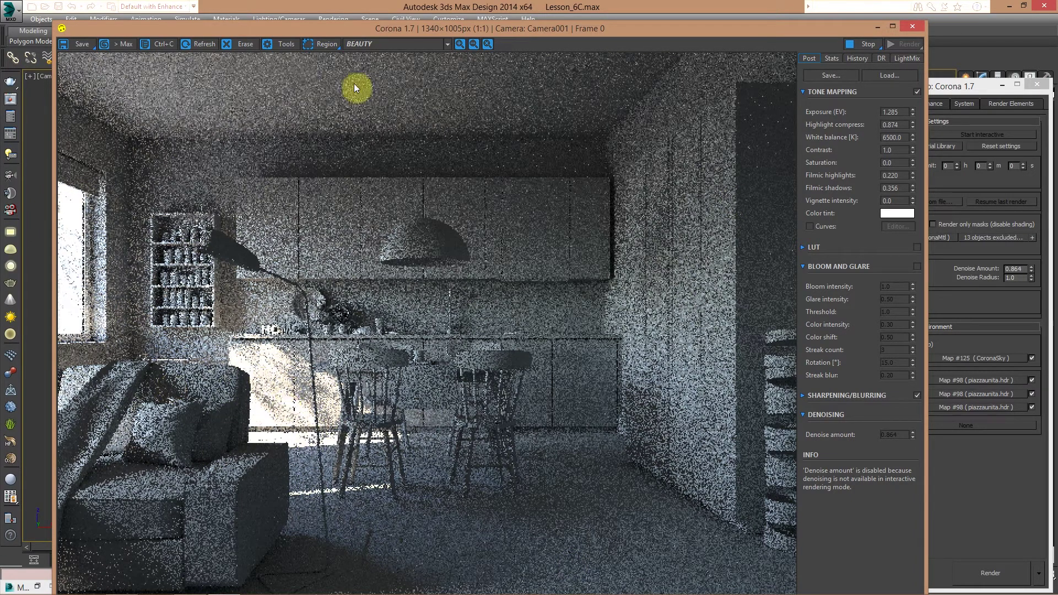
Step: Define a render region around the sunlit lower cabinets and the sofa, and uncover part of the viewport
left_click(323, 43)
left_click_drag(363, 307, 152, 588)
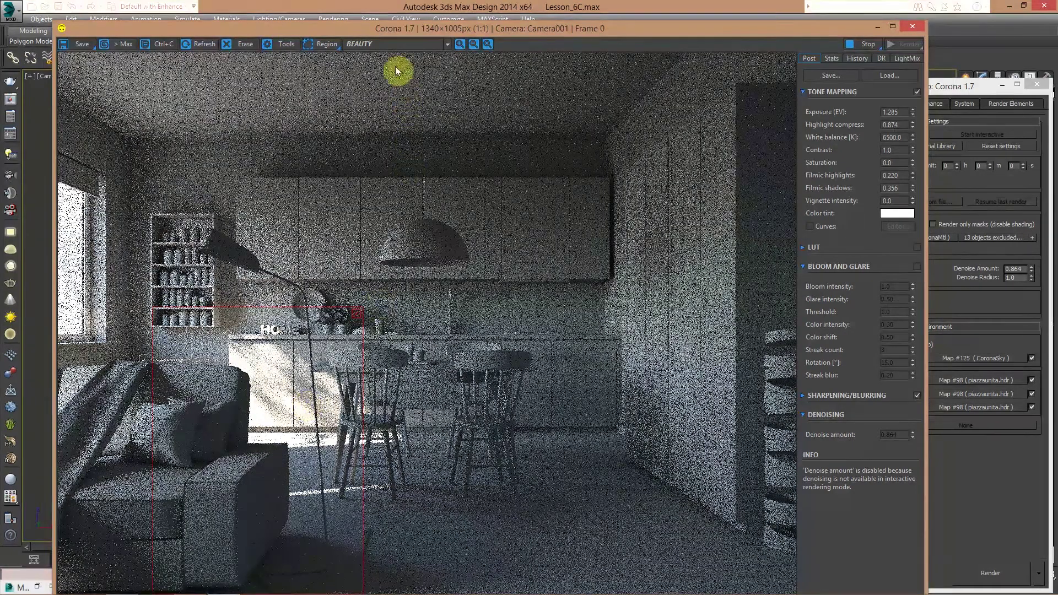
left_click_drag(386, 27, 641, 76)
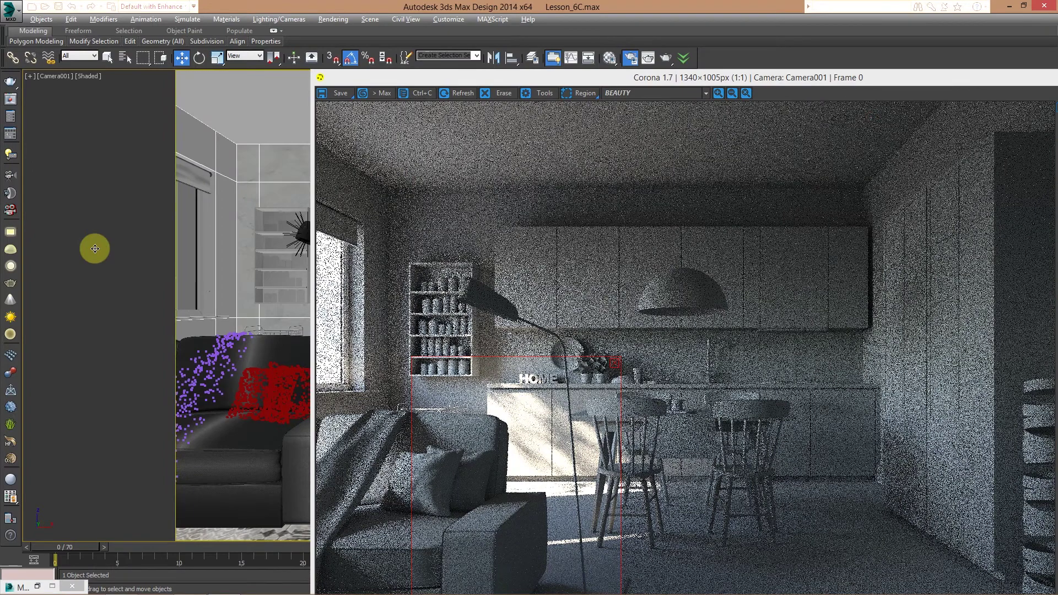
Step: Show a Perspective view beside the Camera001 view and select the tree plane outside the windows
key("p")
scroll(105, 253, "down", 5)
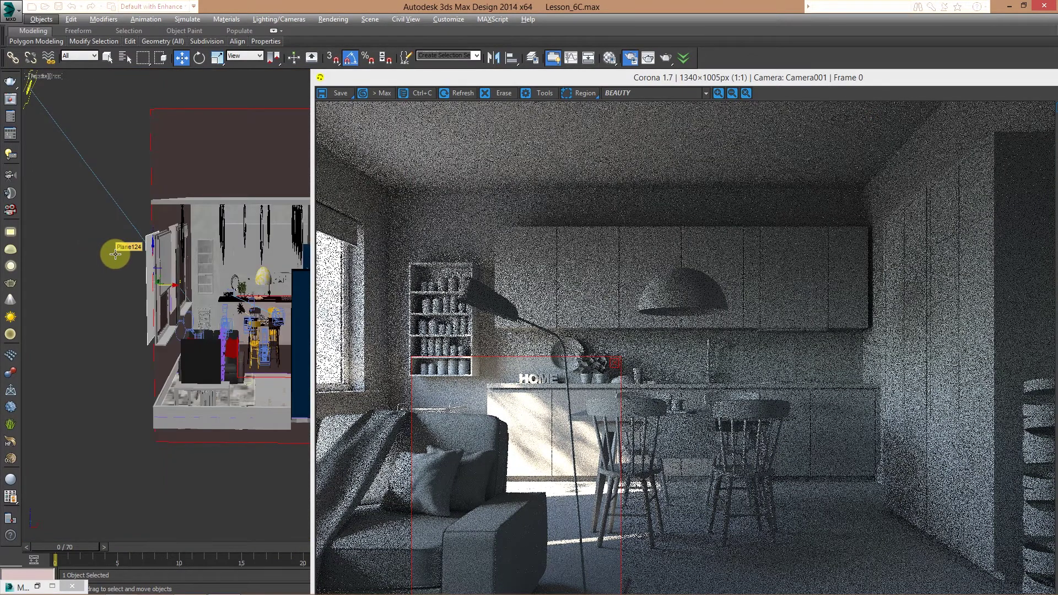
left_click(485, 78)
left_click(761, 182)
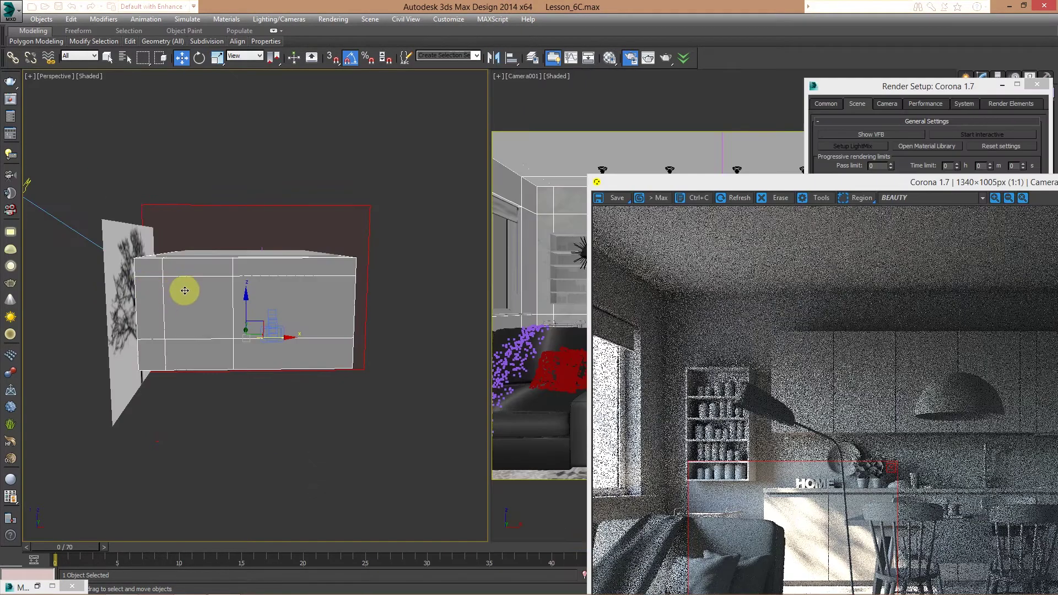
middle_click_drag(182, 288, 145, 271, "alt")
left_click(146, 270)
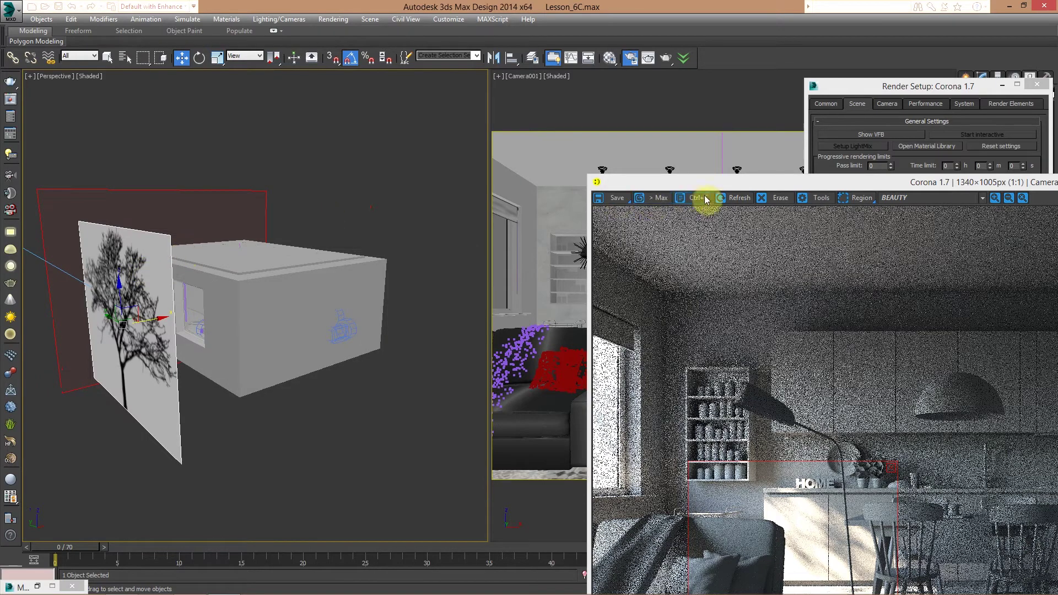
left_click_drag(720, 184, 568, 104)
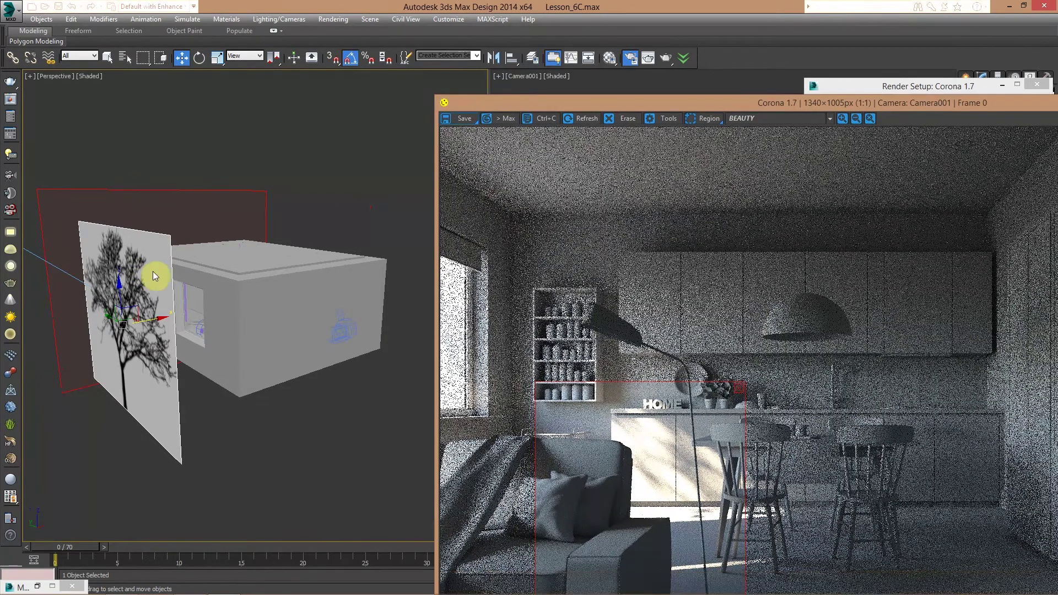
Step: Pick the tree plane's material into the CupBoard sample slot and view its Corona Ray Switcher settings
left_click(612, 58)
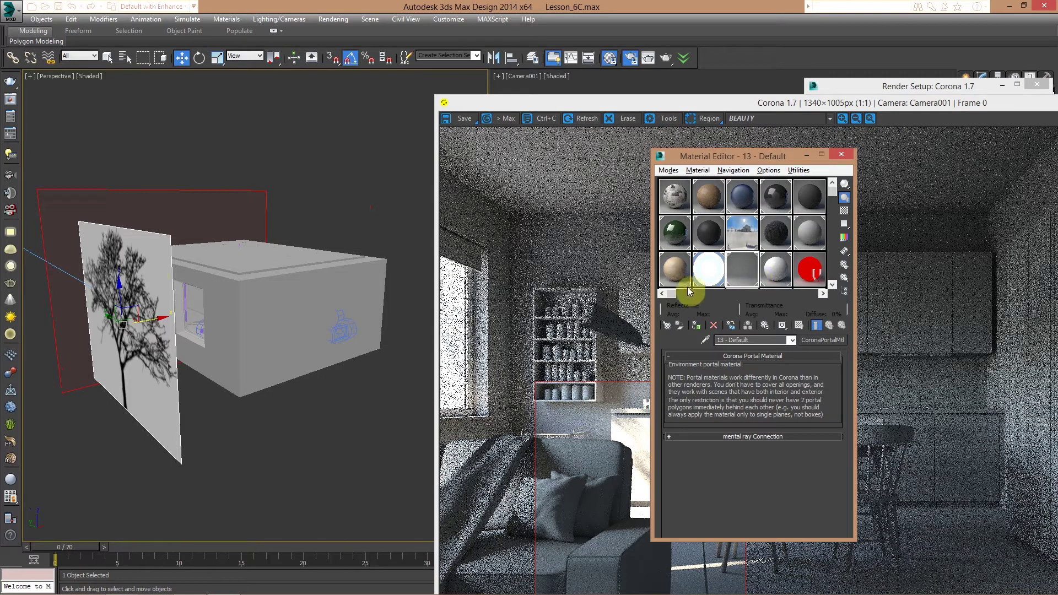
left_click(774, 273)
left_click(706, 340)
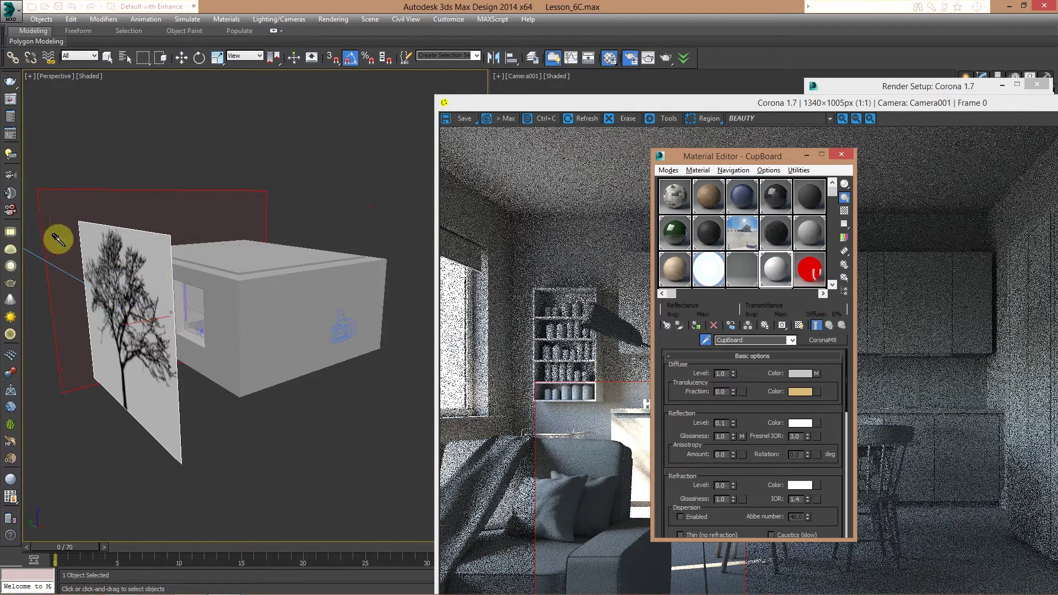
left_click(81, 253)
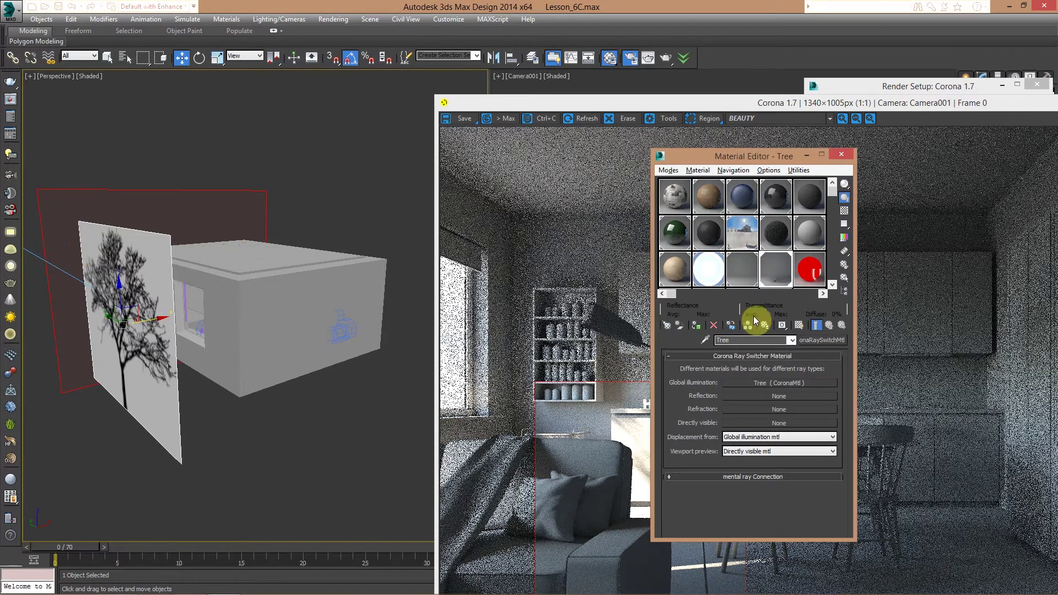
left_click(805, 156)
left_click_drag(735, 96, 629, 79)
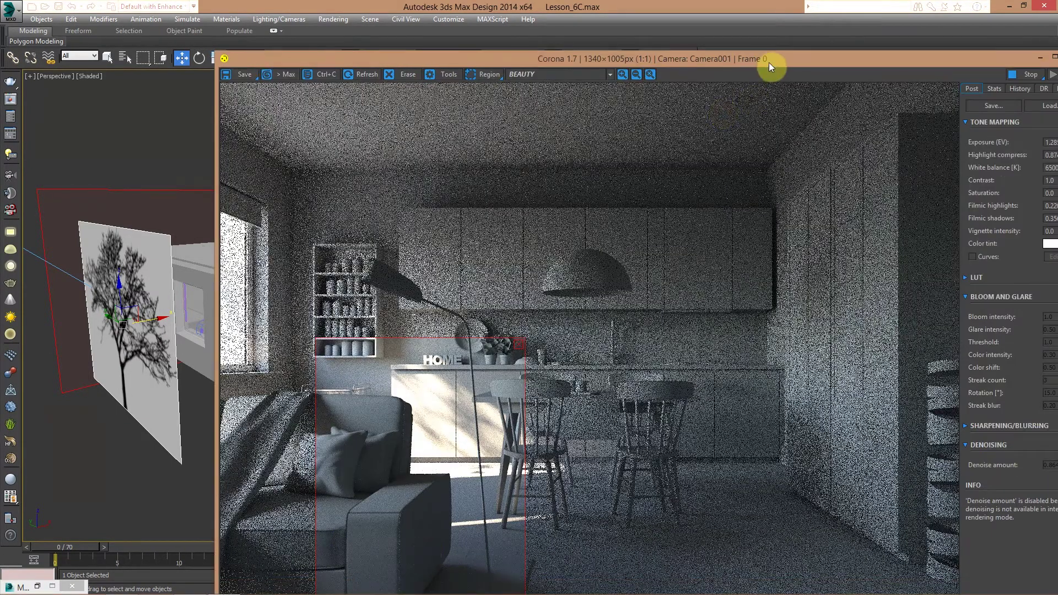
Step: Turn on the FrontLights and CelingLights groups of Corona lights
left_click(635, 219)
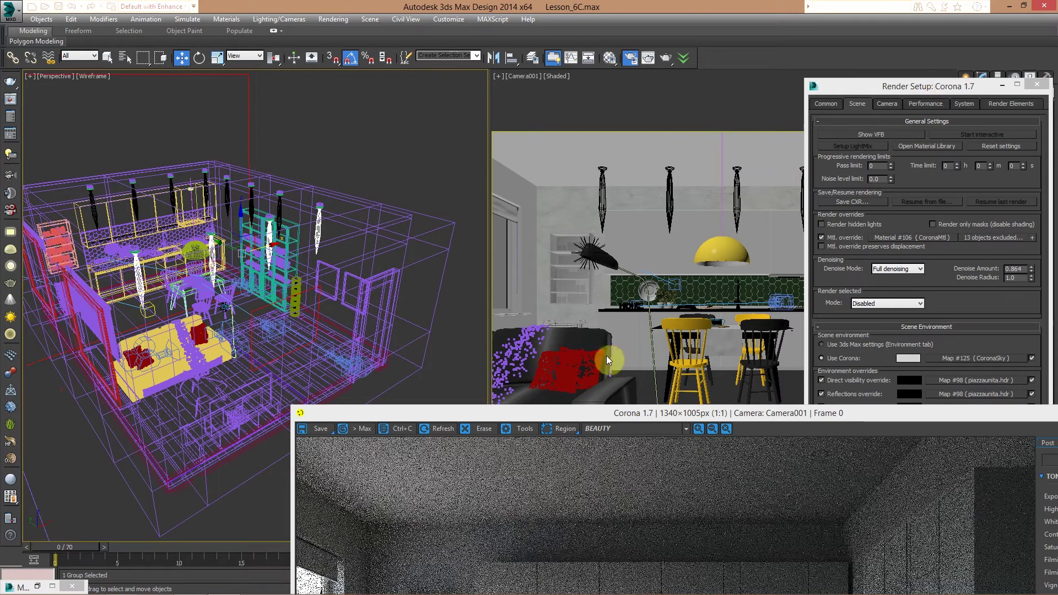
left_click(1001, 86)
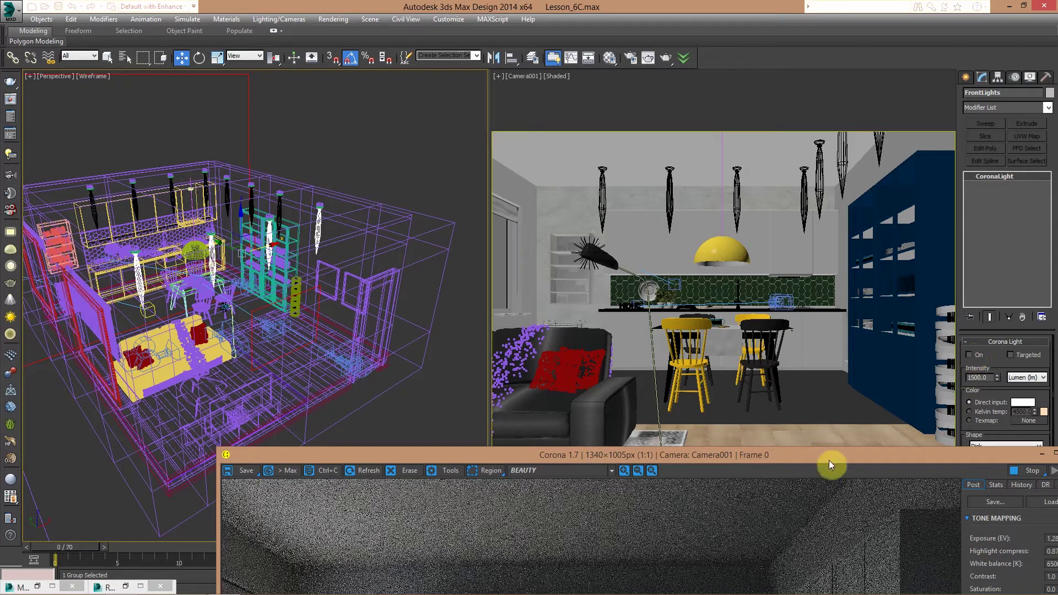
left_click_drag(857, 455, 770, 481)
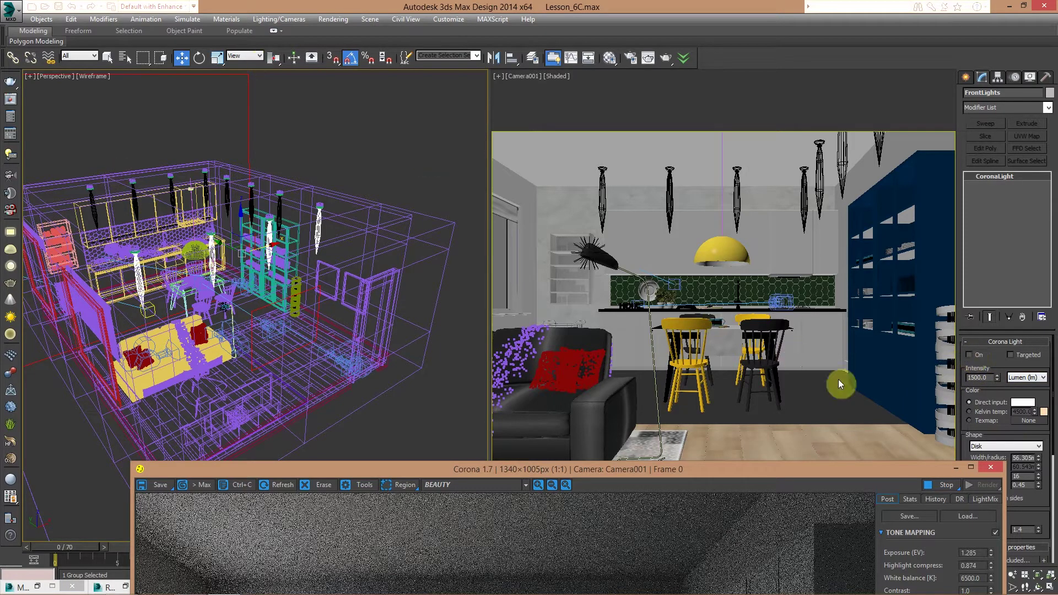
left_click(969, 354)
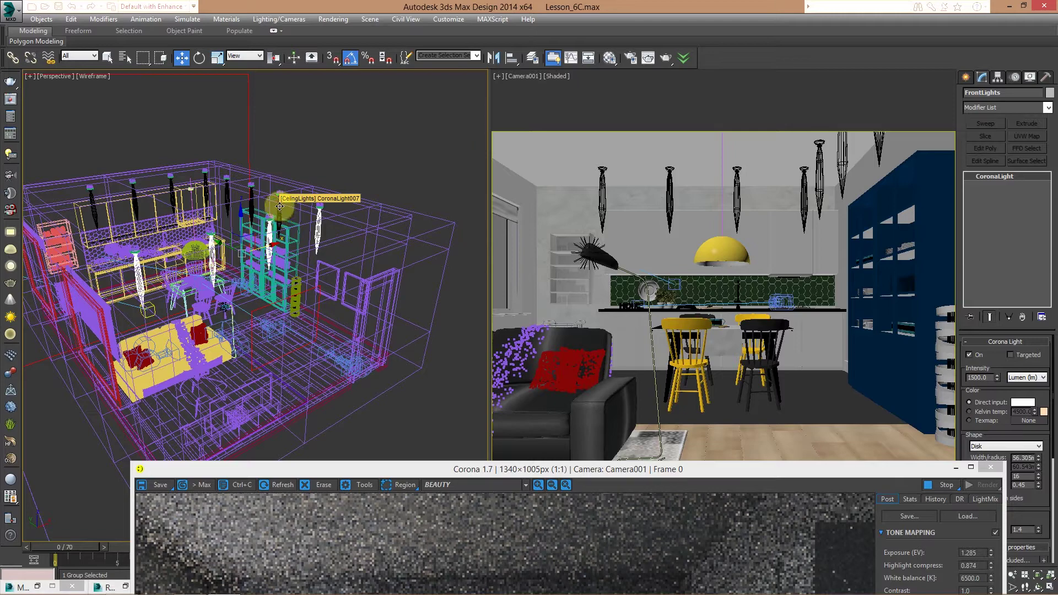
left_click(279, 205)
left_click(980, 356)
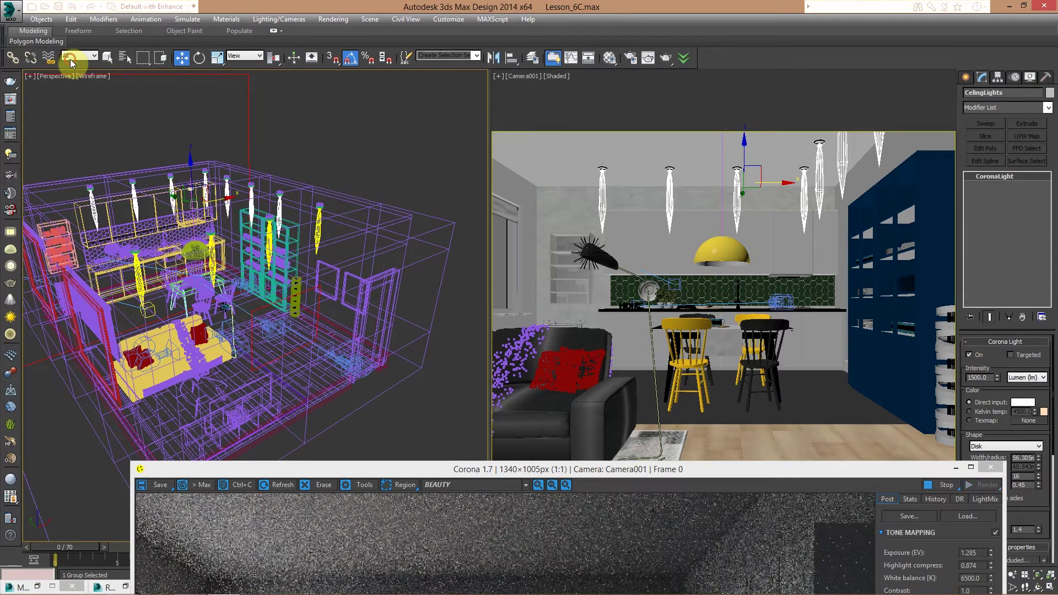
Step: Restrict selection to lights and turn on the LED and LED002 lights under the kitchen wall cabinets
left_click(105, 242)
left_click(976, 355)
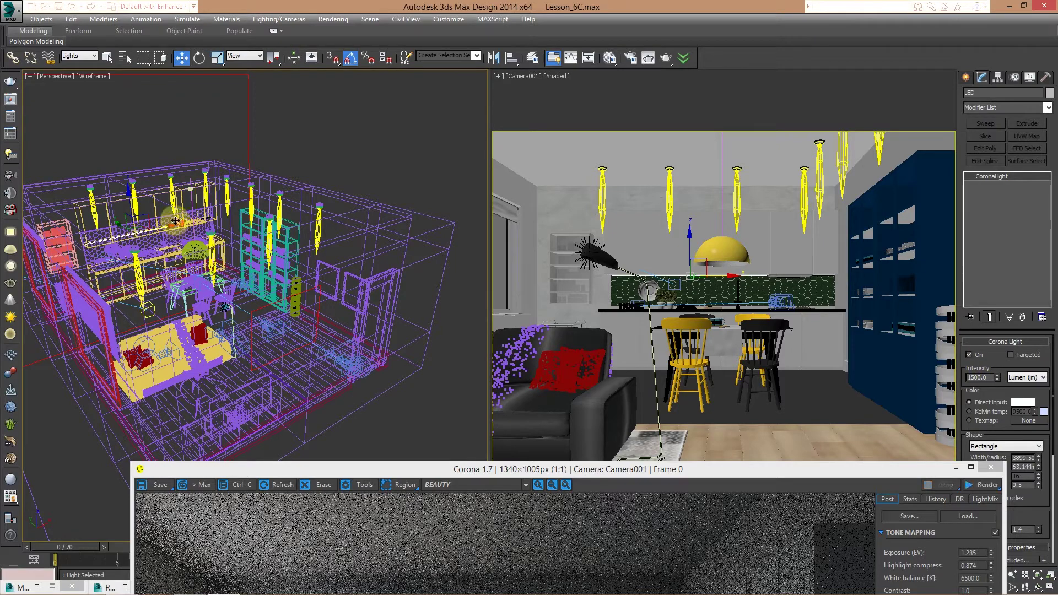
scroll(175, 220, "up", 3)
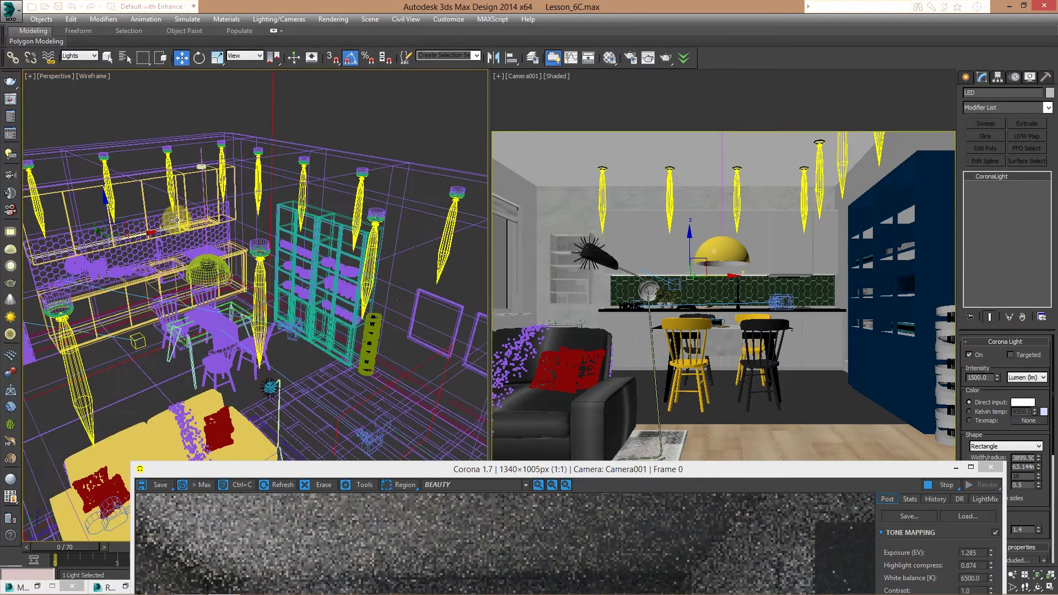
left_click(195, 224)
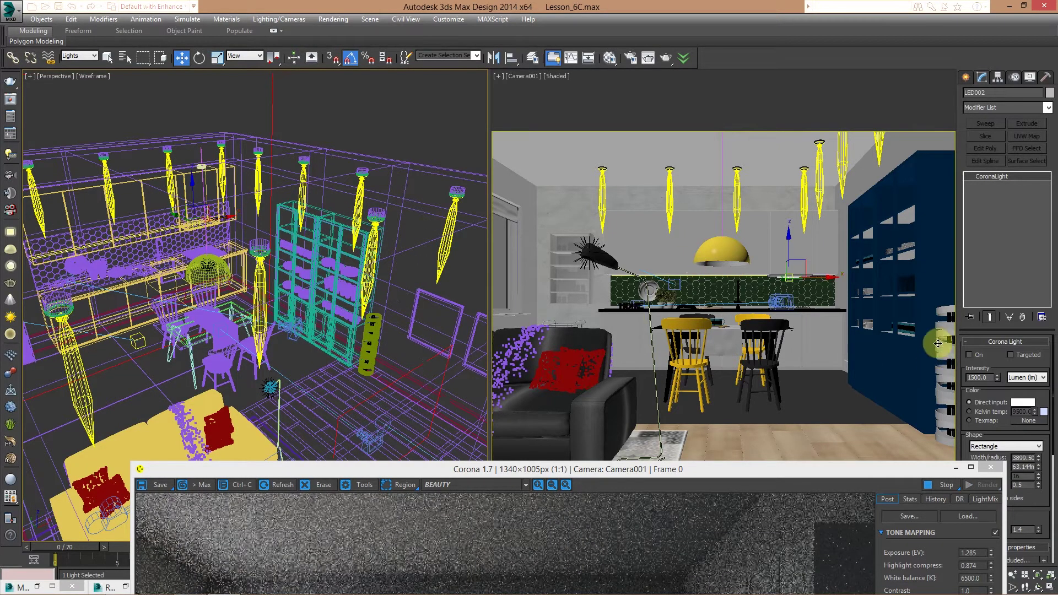
left_click(977, 356)
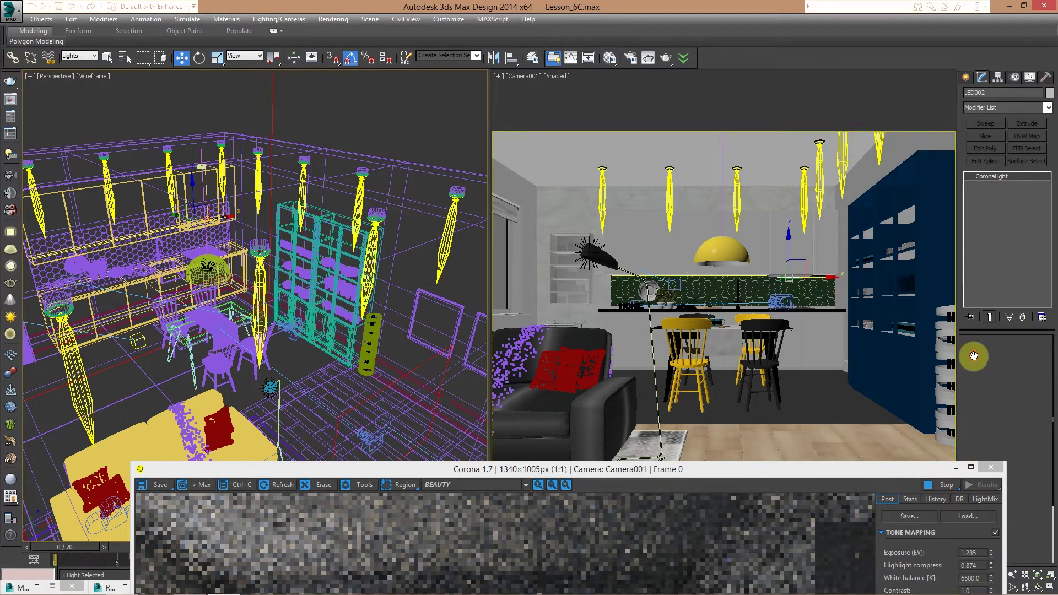
Step: Turn on the Corona lights of the pendant above the dining table, the sofa lamp and the floor lamp
left_click(206, 263)
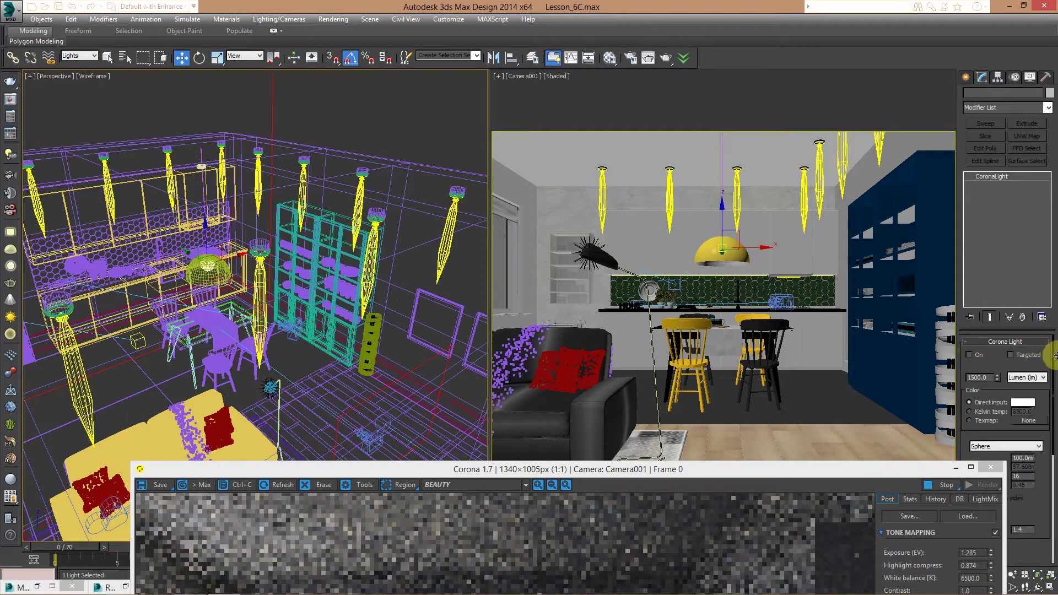
left_click(270, 388)
left_click(979, 355)
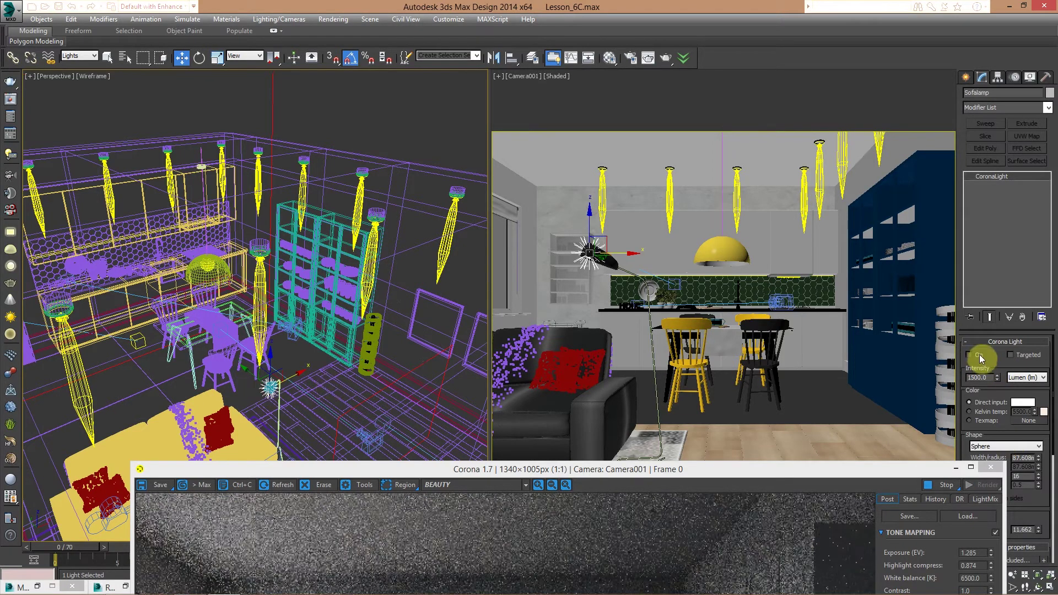
left_click(374, 339)
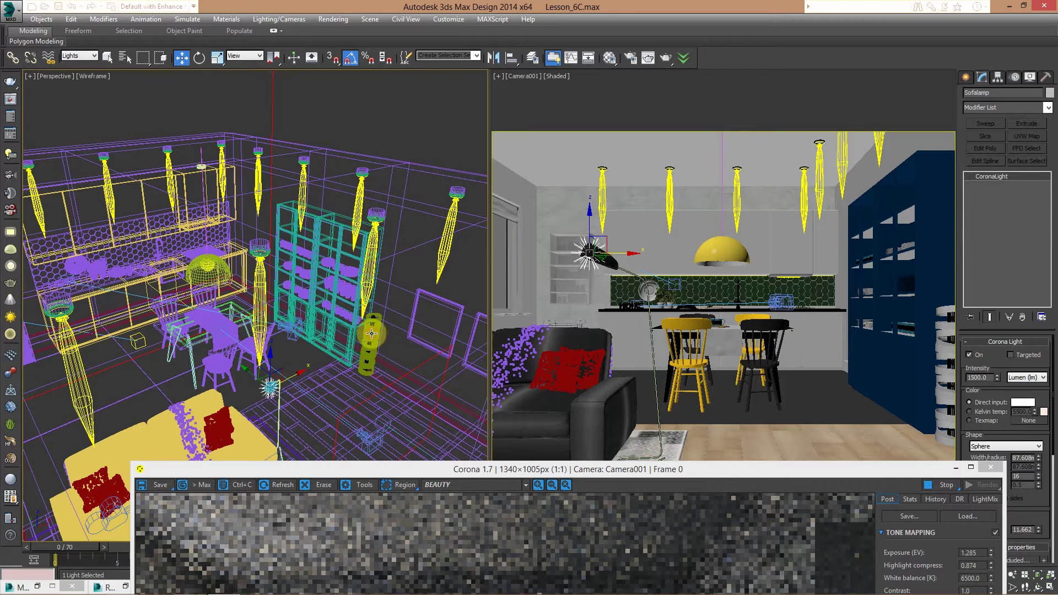
left_click(981, 356)
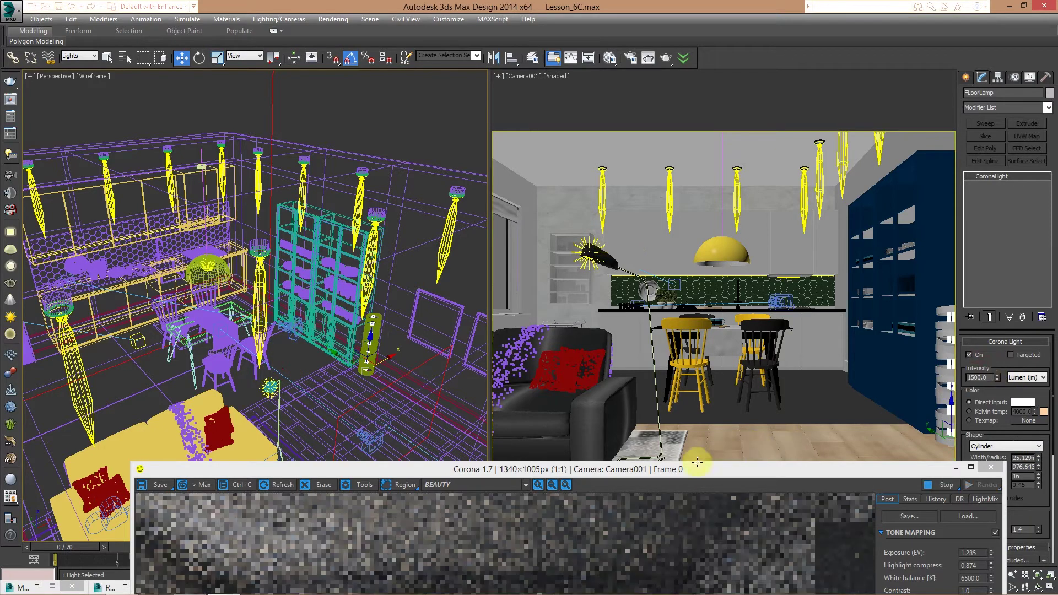
Step: Place the interactive render window over the viewports to check the lighting, and stop the render
left_click_drag(679, 470, 649, 81)
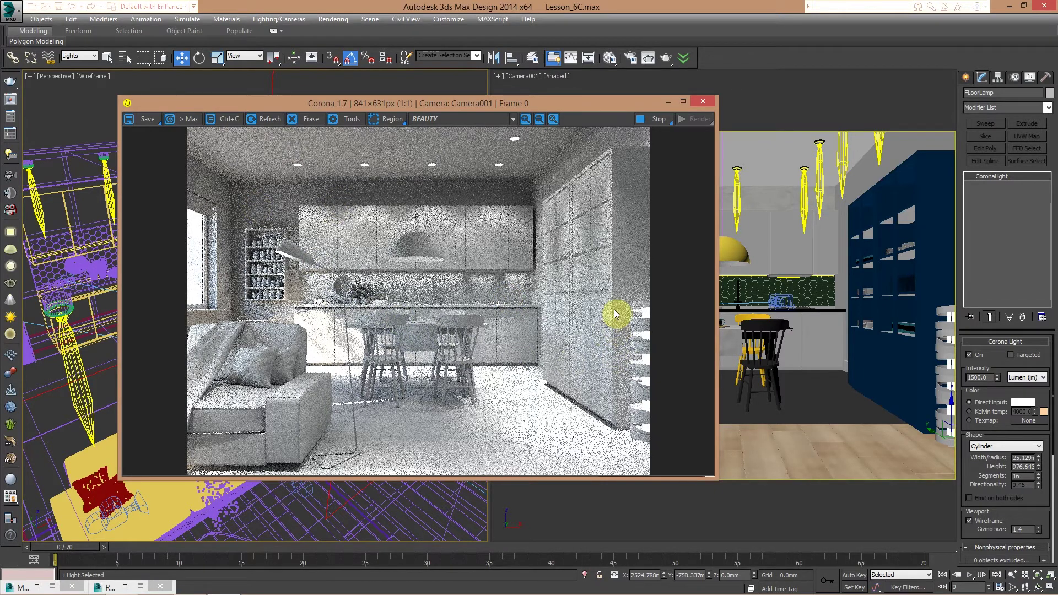
left_click_drag(544, 105, 600, 112)
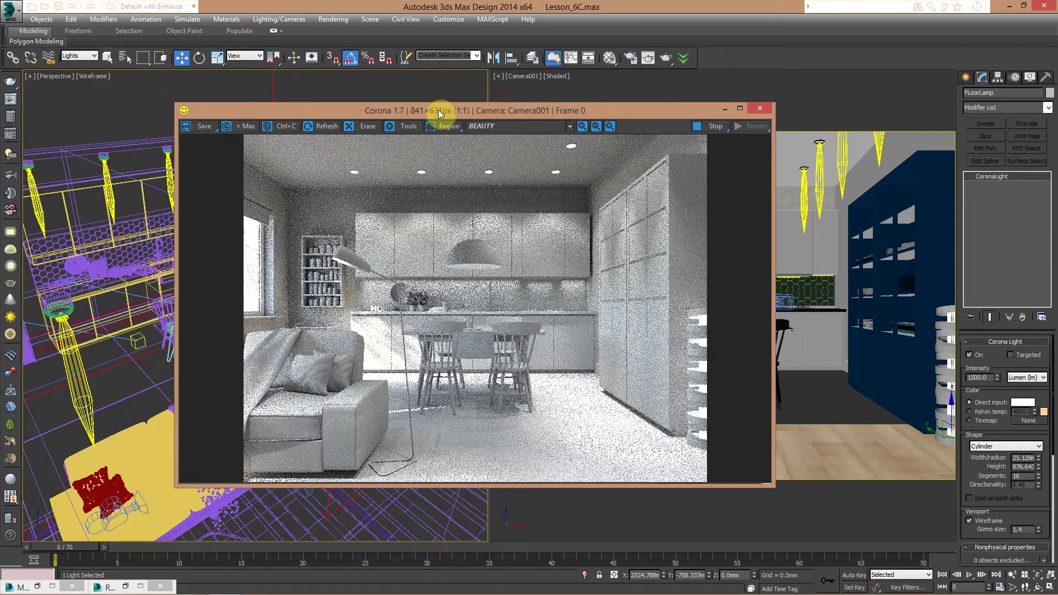
left_click_drag(438, 110, 338, 91)
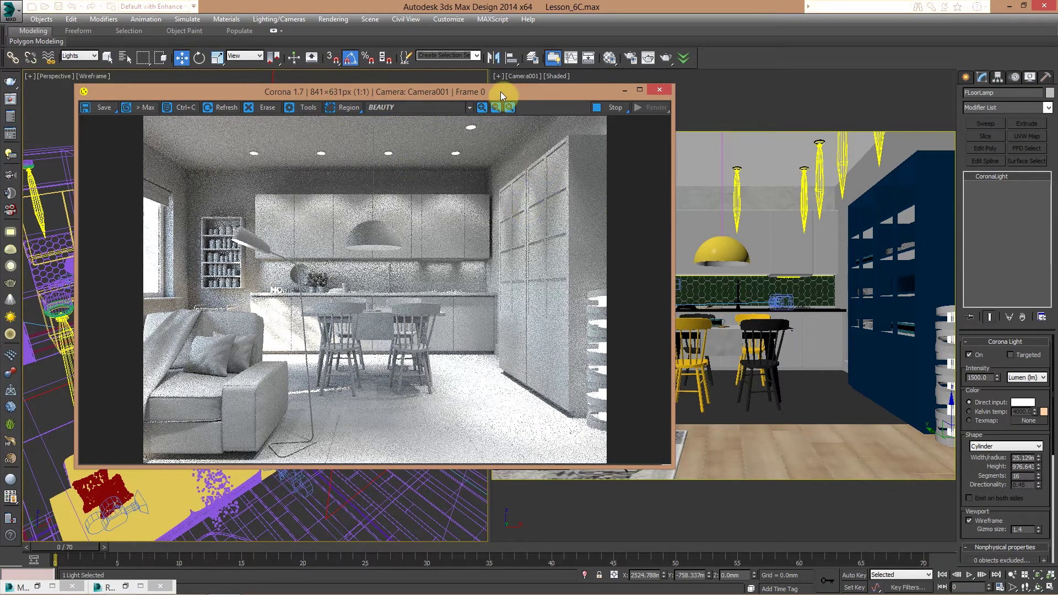
left_click_drag(500, 92, 603, 139)
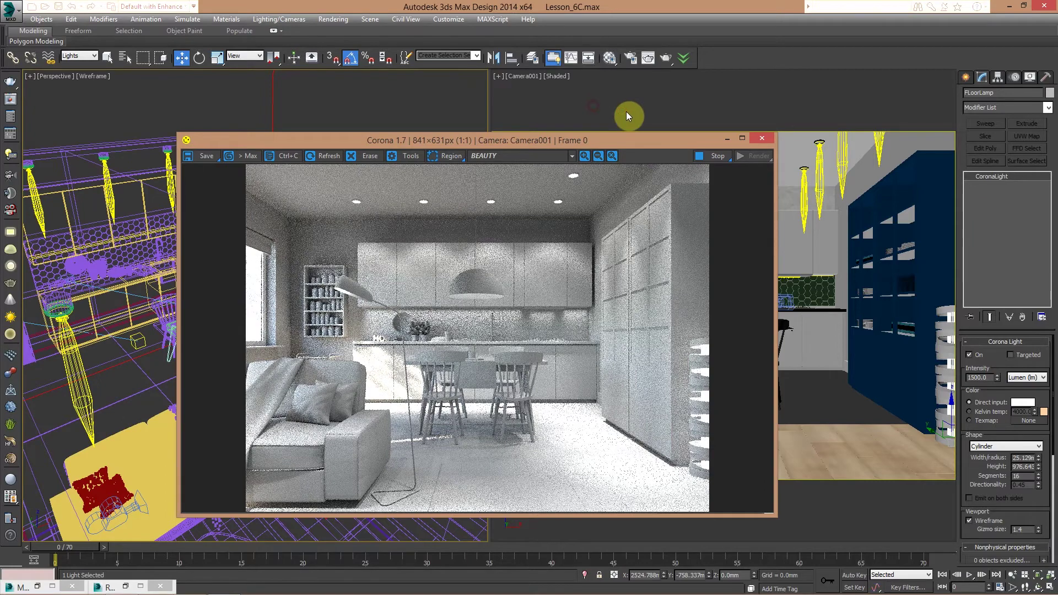
left_click_drag(616, 141, 528, 91)
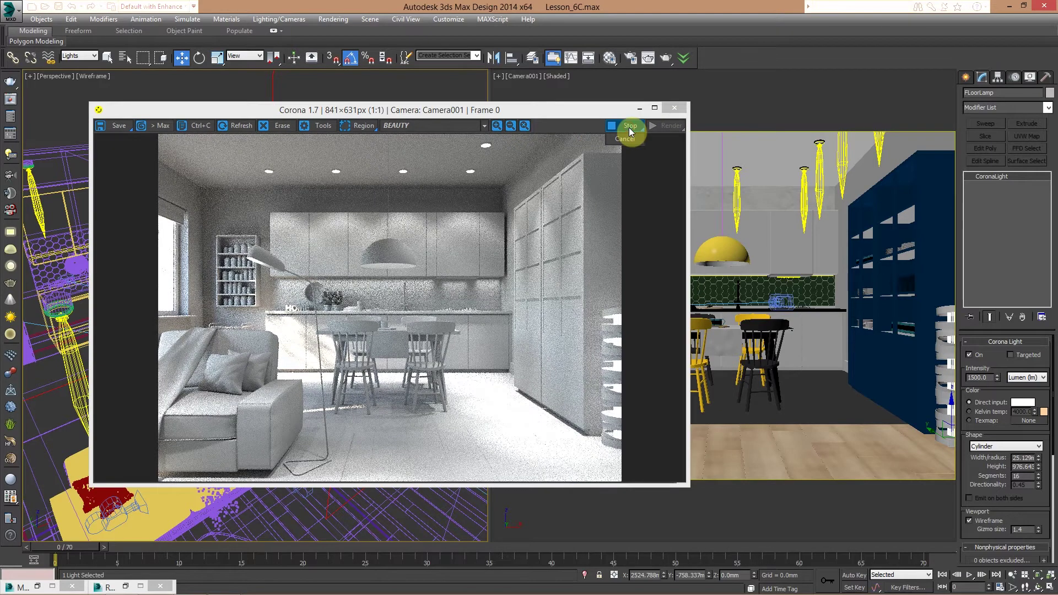
left_click(629, 127)
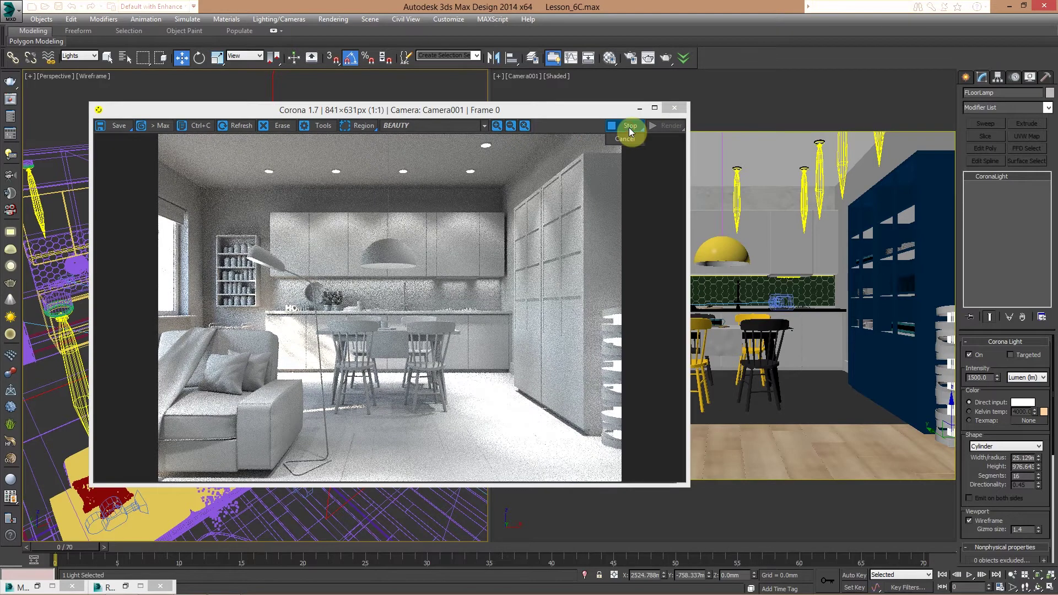
Step: Generate an Interactive LightMix setup from the Corona scene settings, with layers separated by Grouped Lights and included in denoising
left_click(633, 57)
left_click_drag(568, 350, 615, 102)
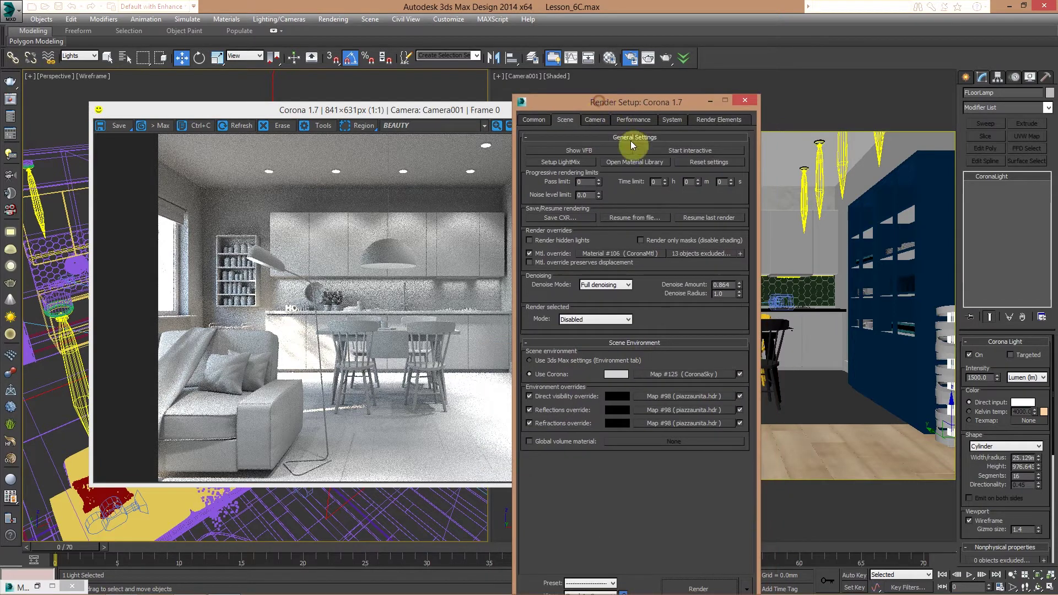
left_click(573, 162)
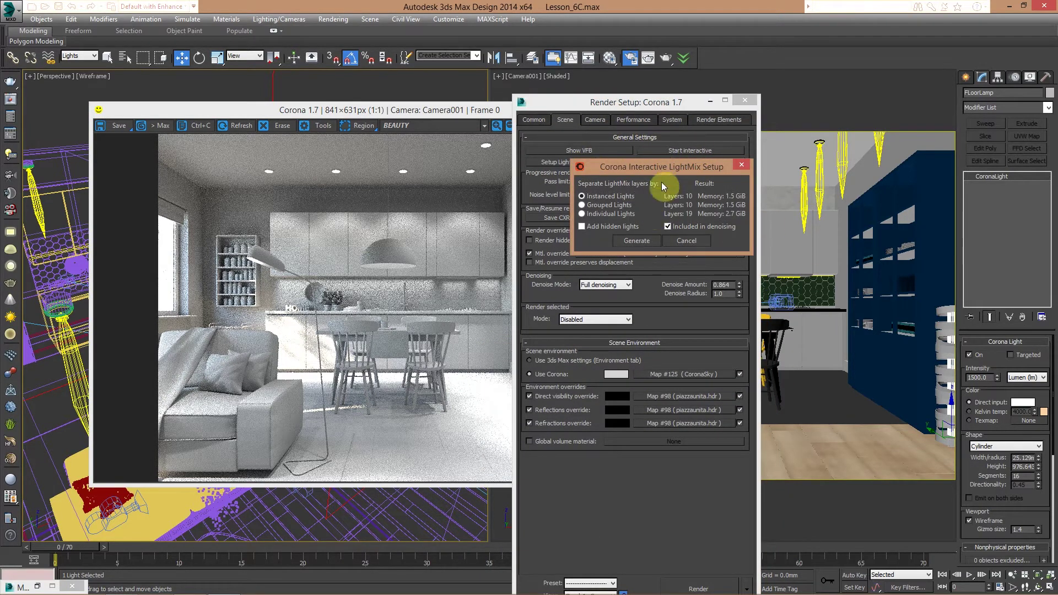
left_click_drag(691, 160, 719, 129)
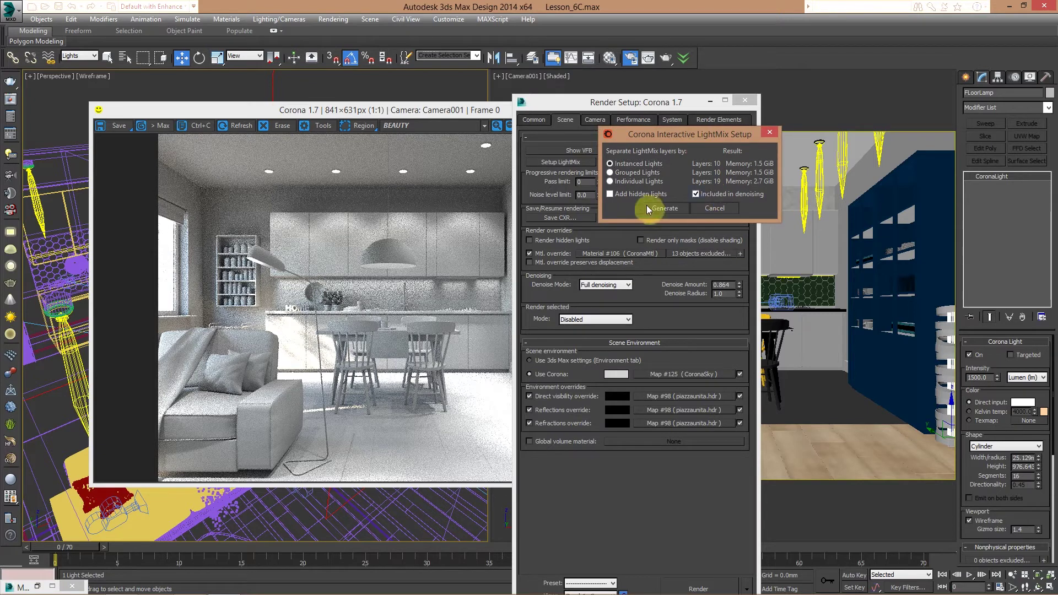
left_click(610, 173)
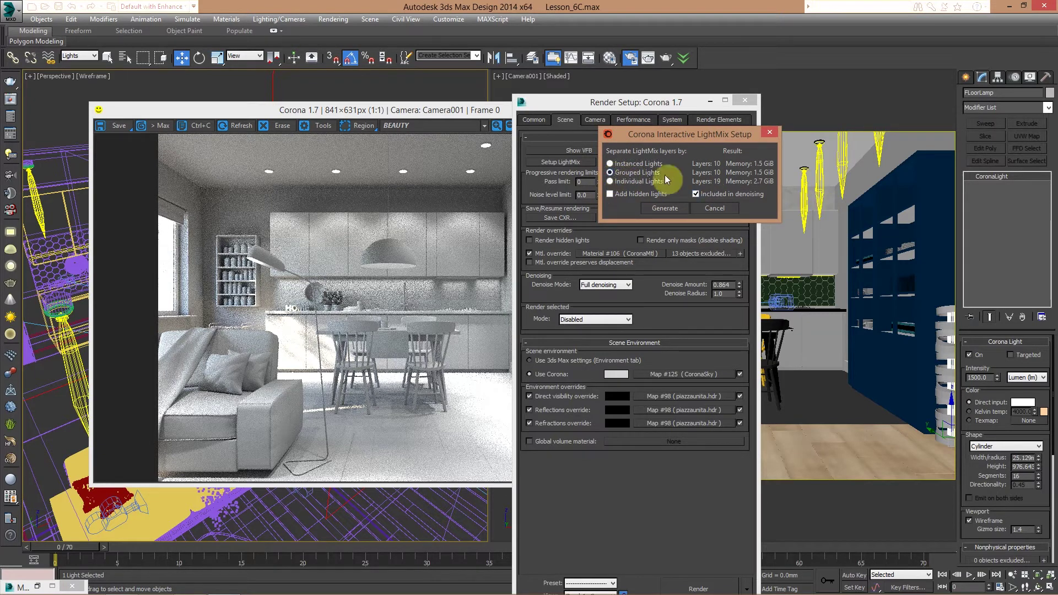
left_click_drag(702, 136, 634, 123)
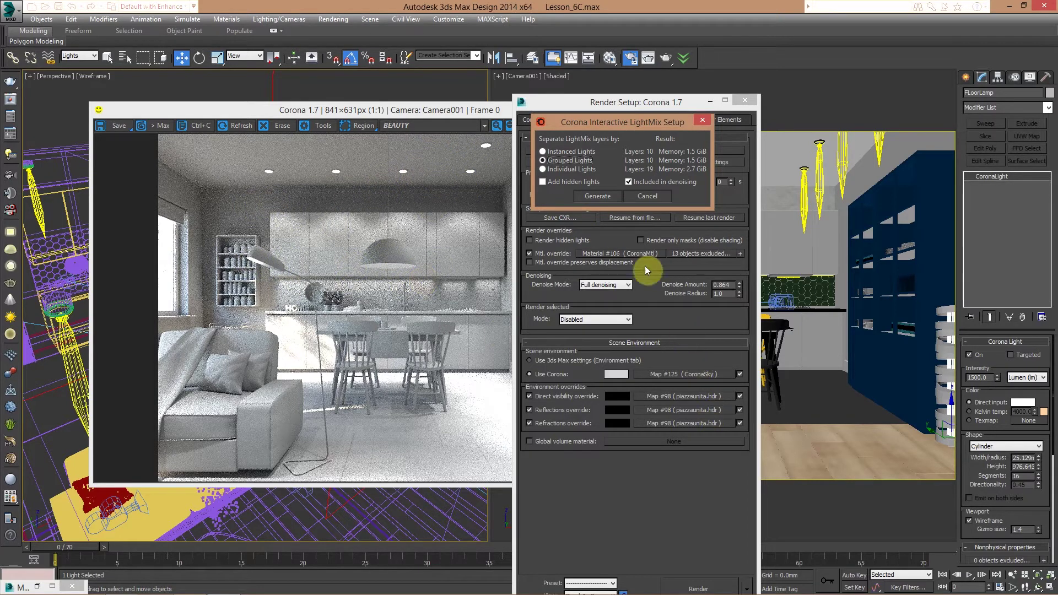
left_click(600, 196)
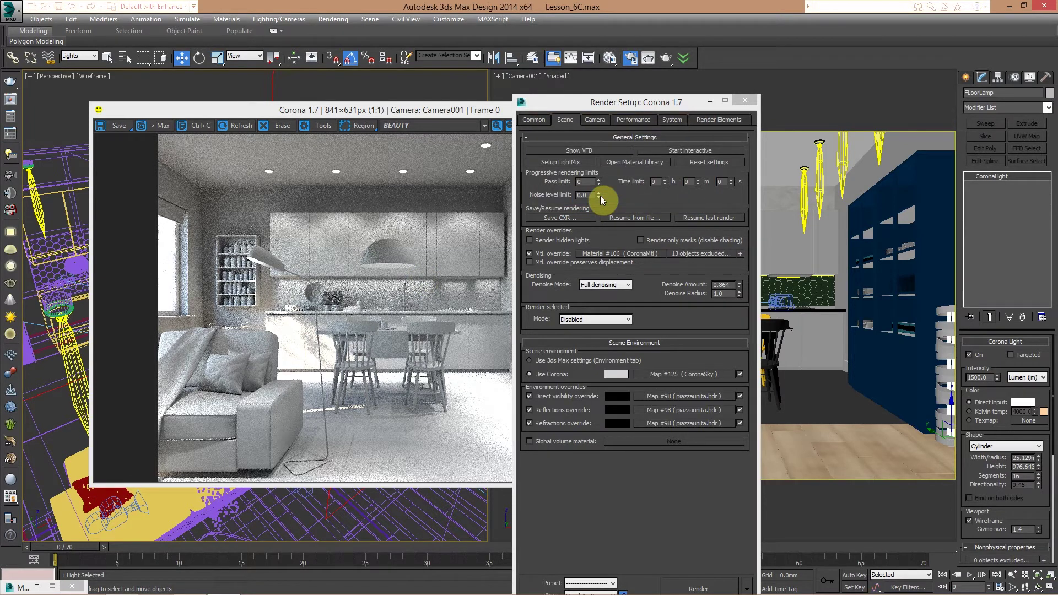
Step: Examine the generated LightMix render elements and the light sources included in Environment, CelingLights and FLoorLamp, plus the Interactive LightMix options
left_click(721, 121)
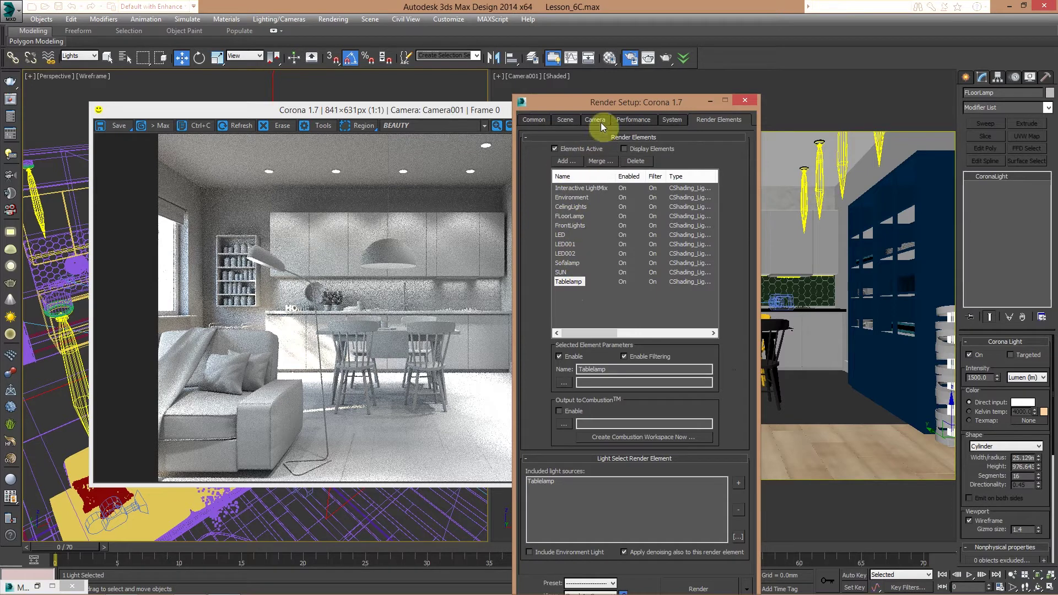
left_click_drag(606, 104, 603, 83)
left_click(570, 177)
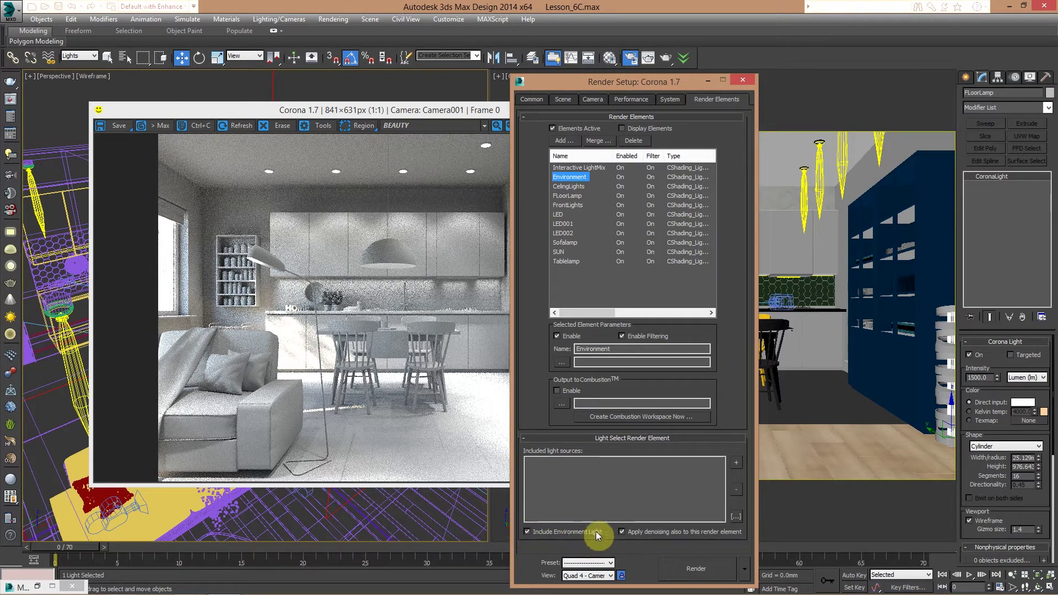
left_click(576, 186)
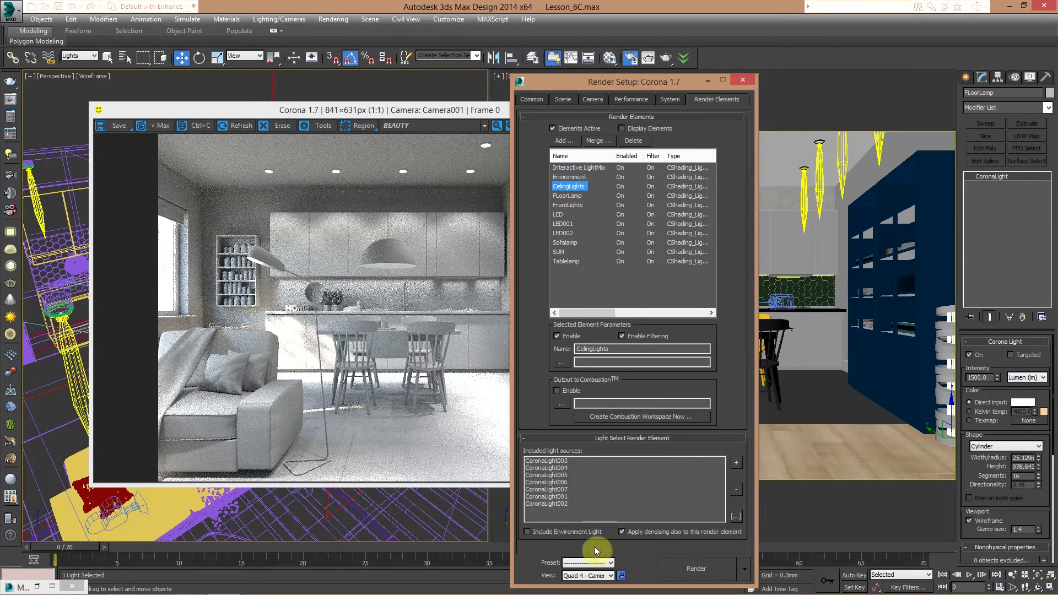
left_click(569, 176)
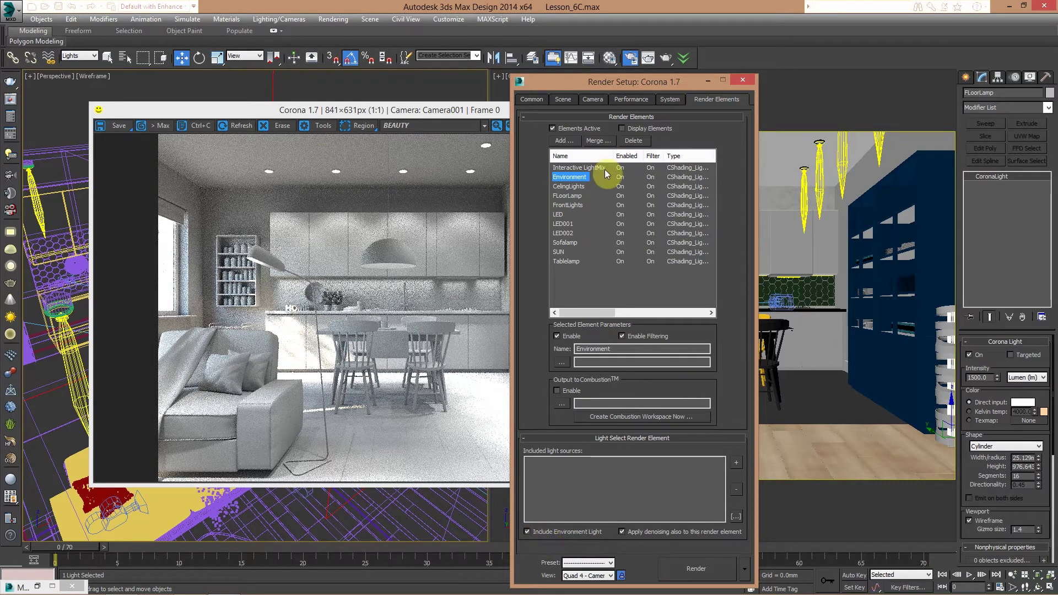
left_click(563, 186)
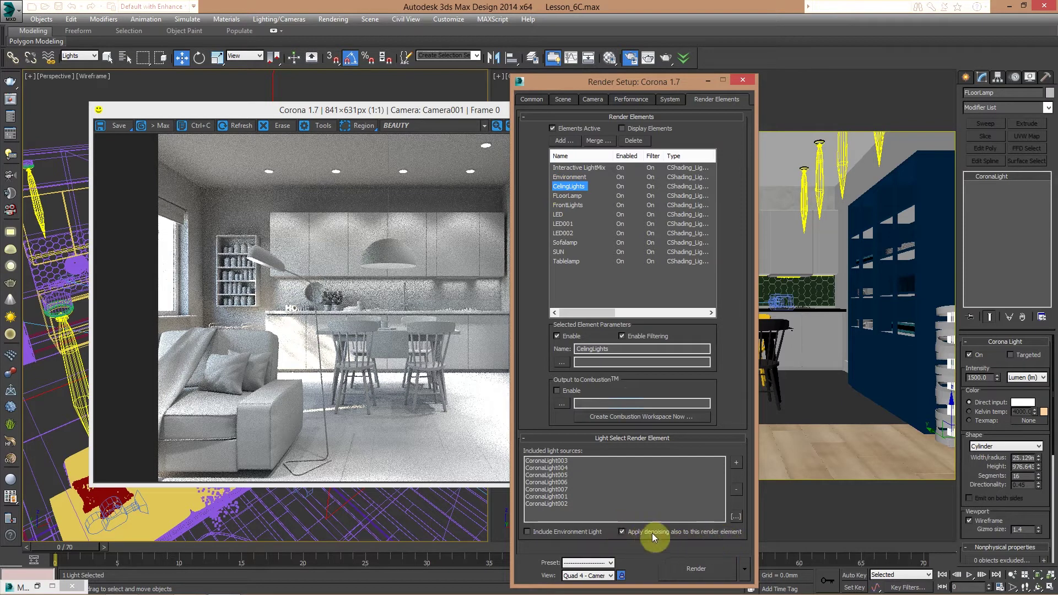
left_click(567, 196)
left_click(568, 187)
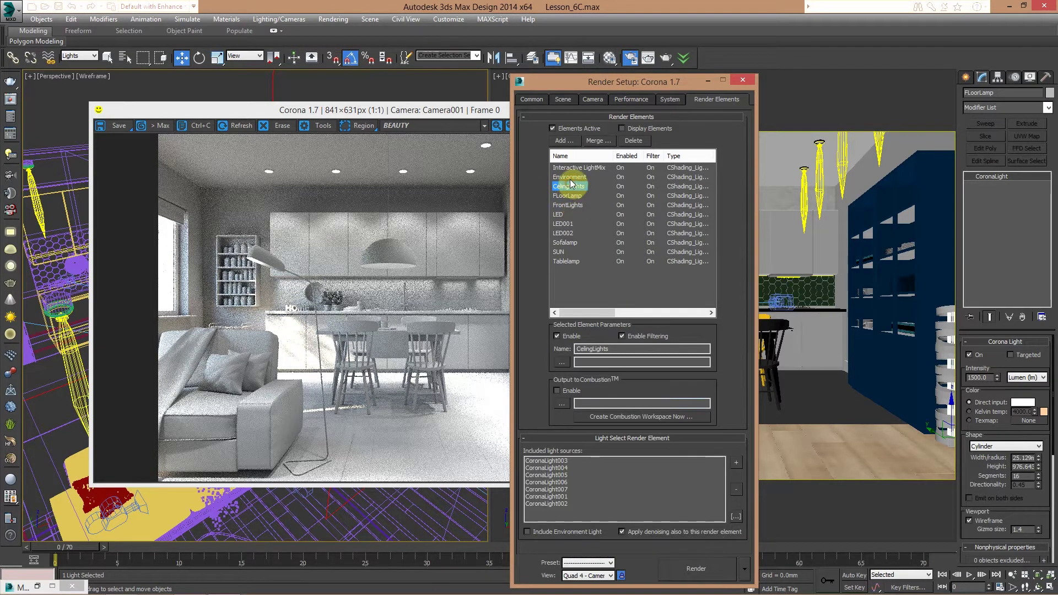
left_click(568, 177)
left_click(573, 168)
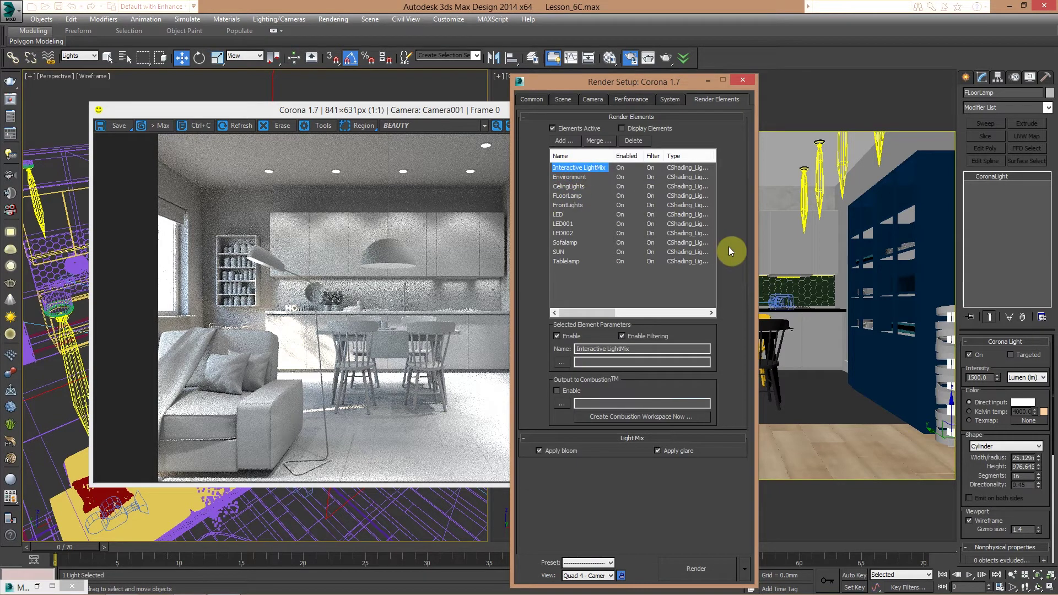
Step: Arrange the render windows, start a new Camera001 render and show the frame buffer's post-processing controls
left_click_drag(637, 82, 694, 41)
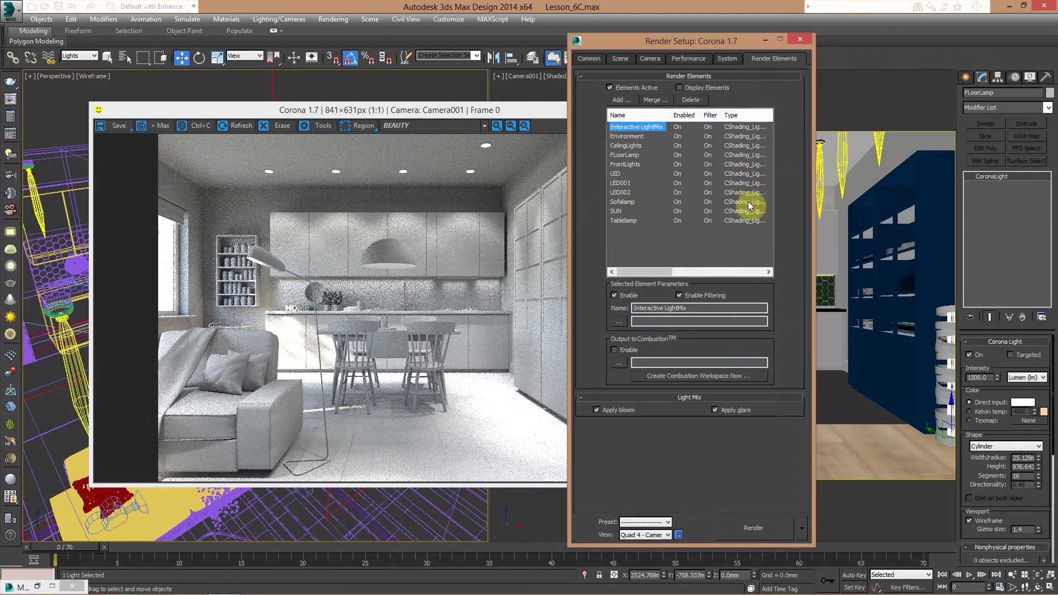
mouse_move(532, 114)
left_mouse_down()
mouse_move(512, 103)
mouse_move(508, 124)
mouse_move(539, 98)
left_mouse_up()
left_click_drag(629, 123, 619, 131)
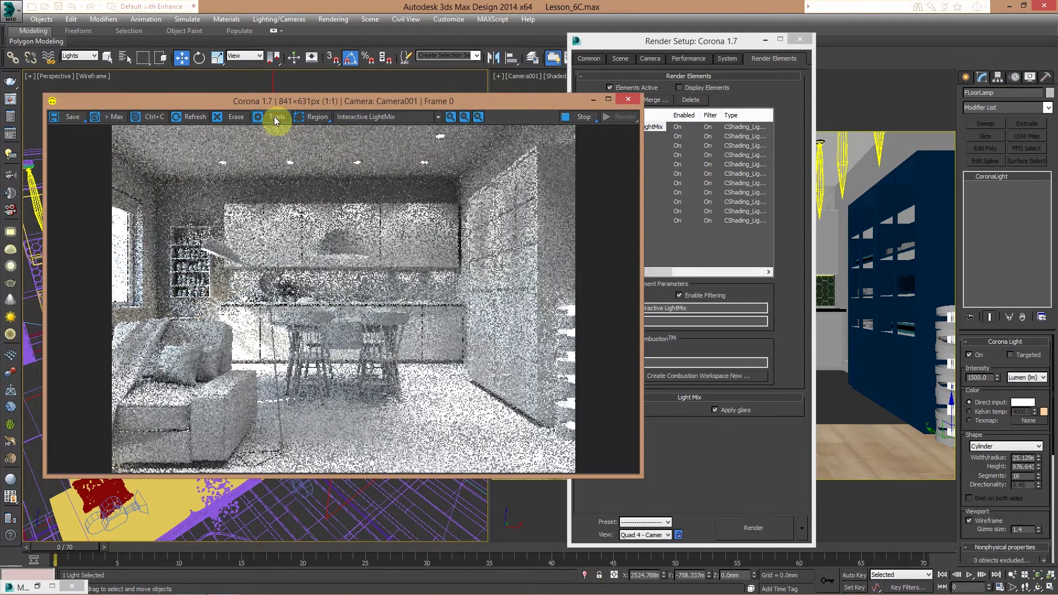
left_click(274, 117)
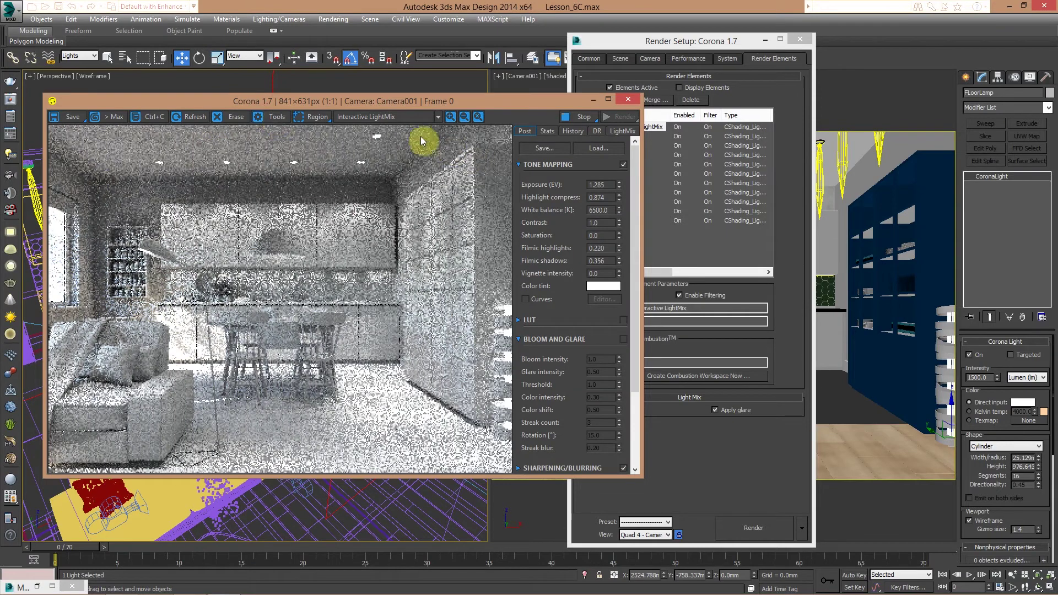
Step: Compare the BEAUTY pass with the Interactive LightMix pass, and show the LightMix layer controls for the latter
left_click(405, 117)
left_click(382, 128)
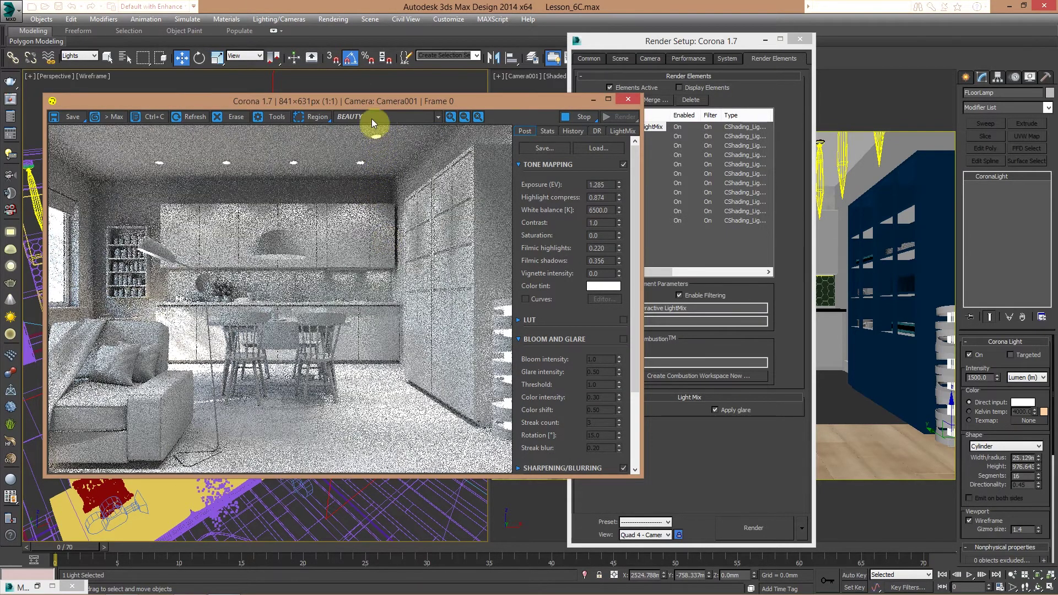
left_click(372, 117)
left_click(377, 149)
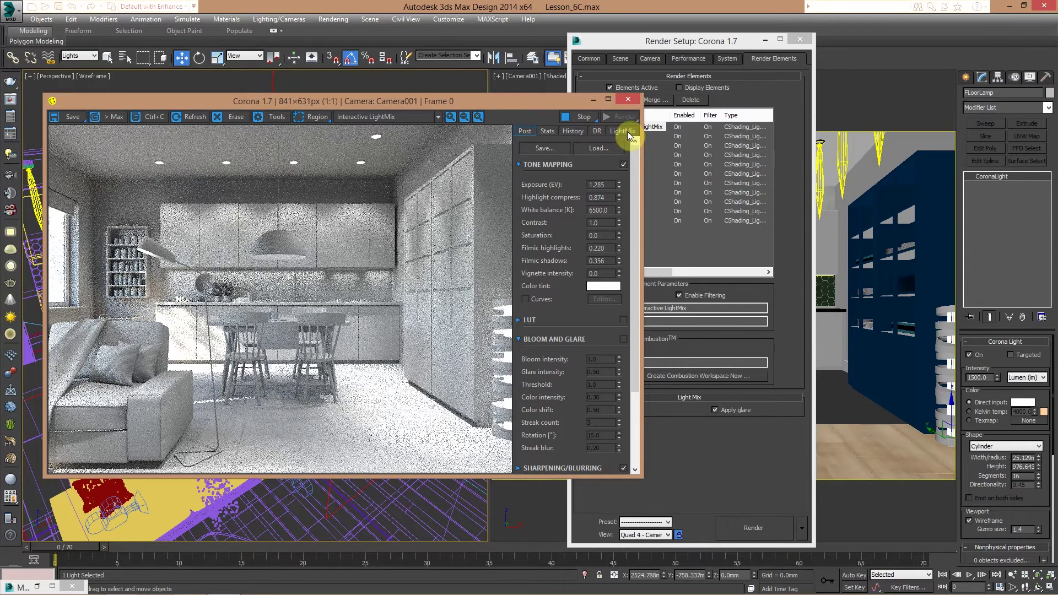
left_click(627, 132)
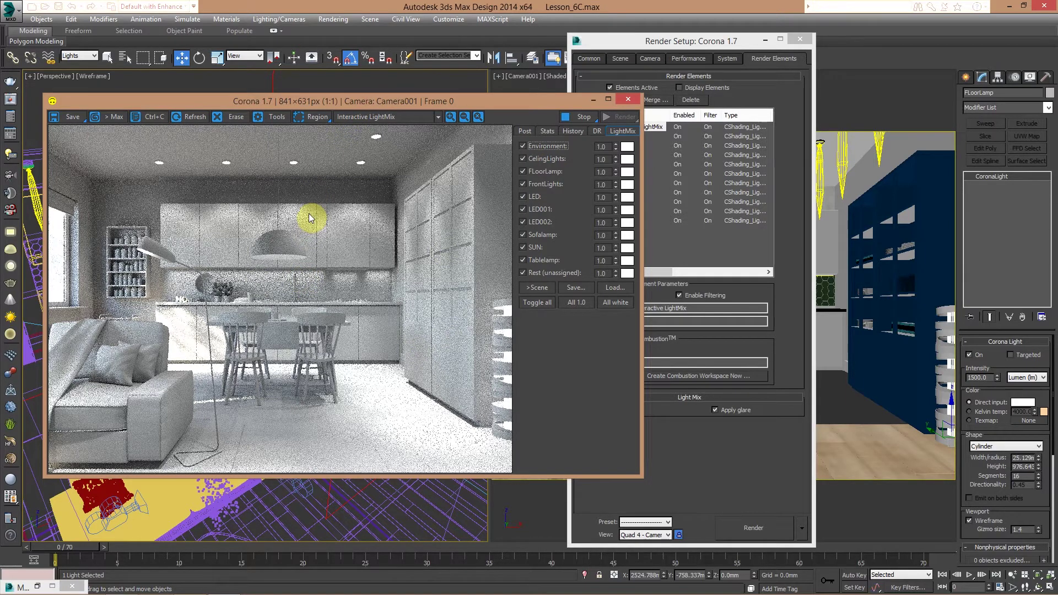
left_click_drag(308, 101, 338, 88)
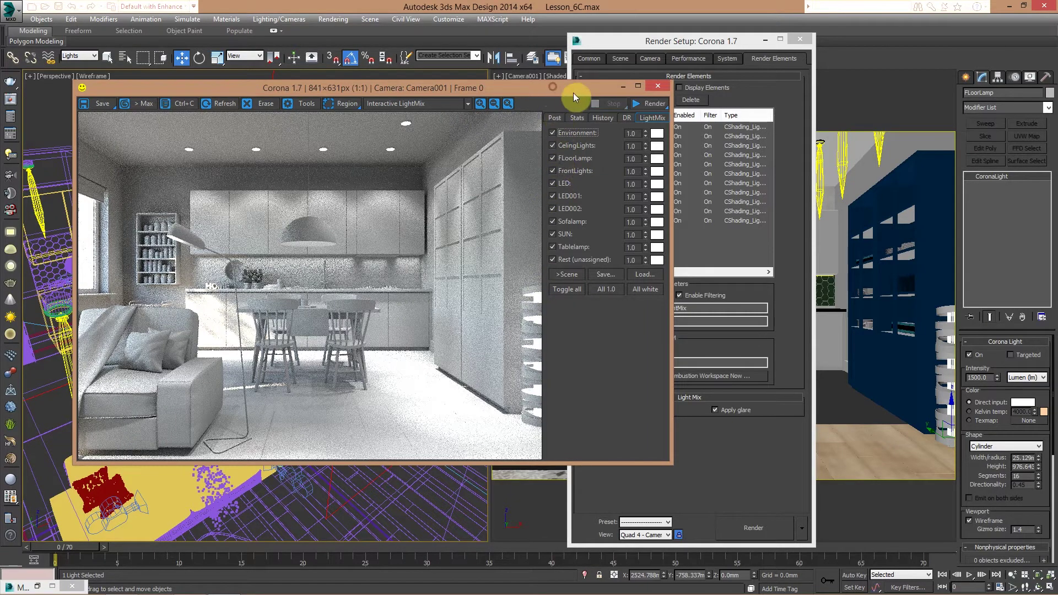
Step: Toggle the Environment layer off and on in the LightMix to compare its effect on the render
left_click(575, 138)
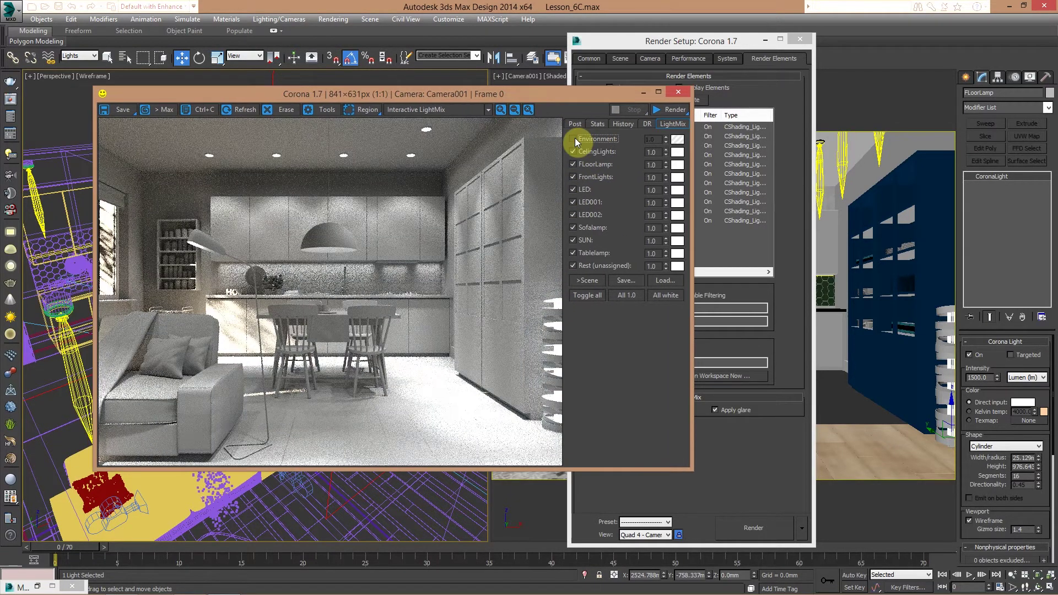
left_click(574, 138)
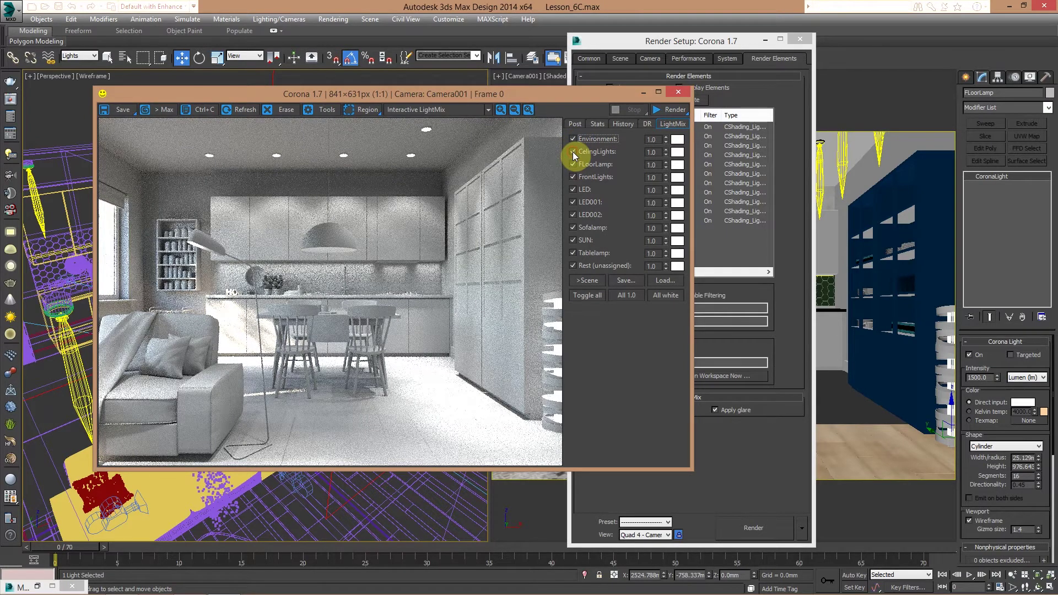
left_click(577, 138)
left_click(576, 138)
Step: Turn off every LightMix layer from Environment to Tablelamp, leaving only Rest (unassigned) active
left_click(574, 151)
left_click(577, 138)
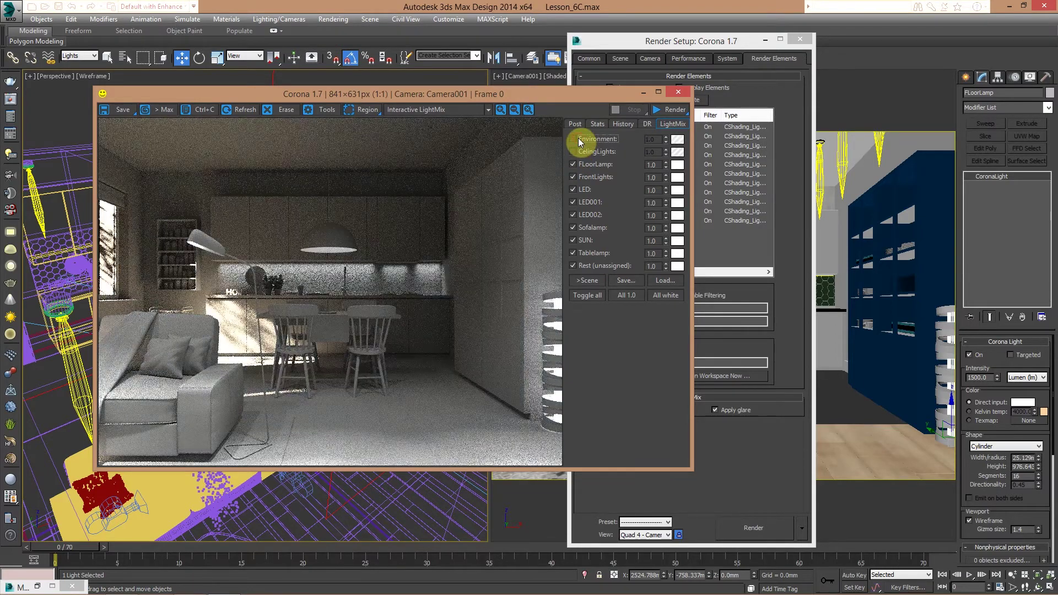
left_click(577, 138)
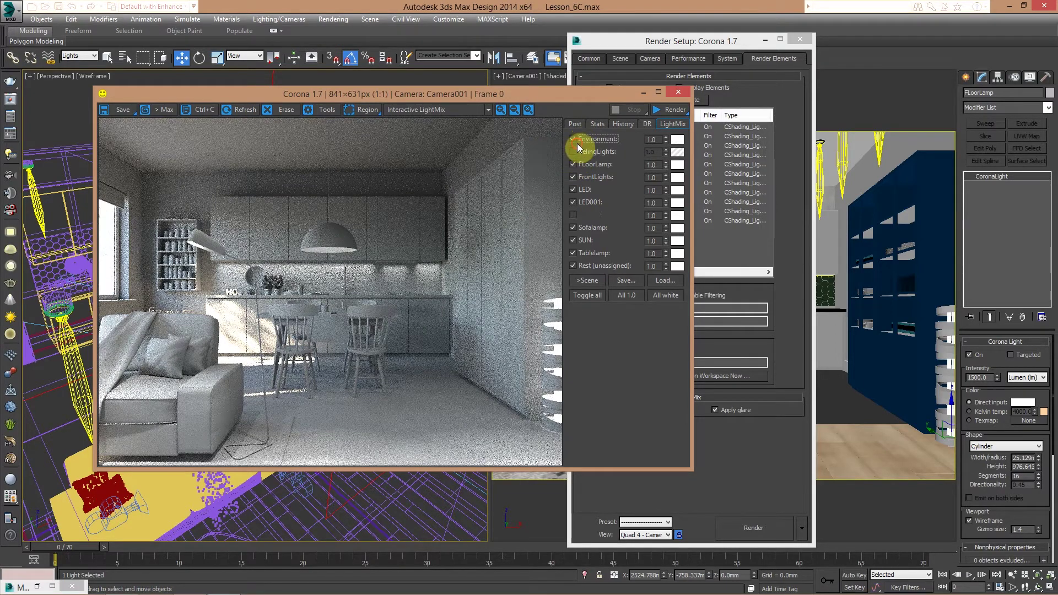
left_click(577, 141)
left_click(575, 164)
left_click(572, 177)
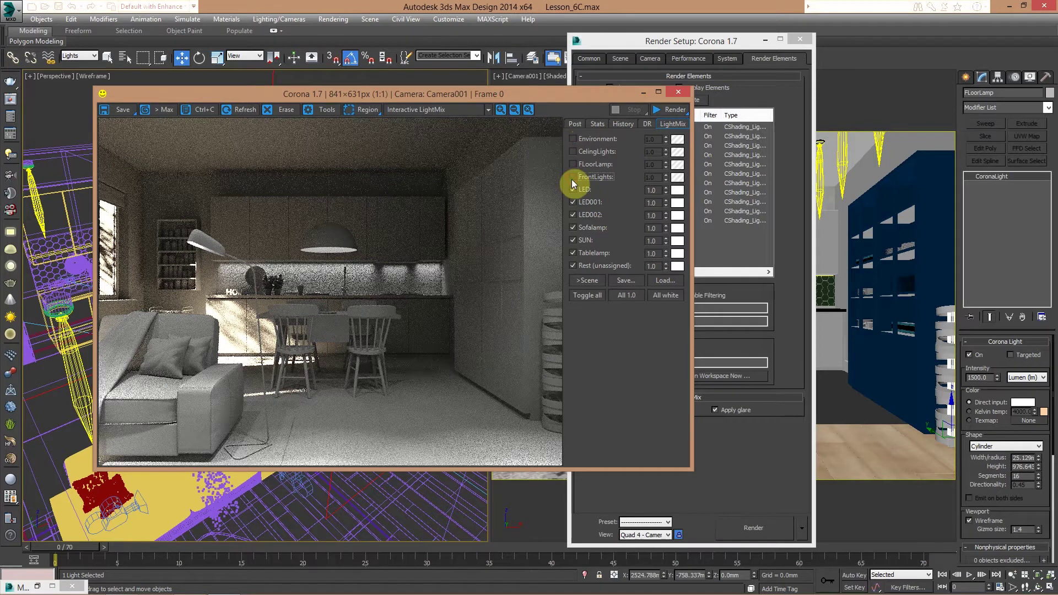
left_click(572, 190)
left_click(572, 202)
left_click(572, 215)
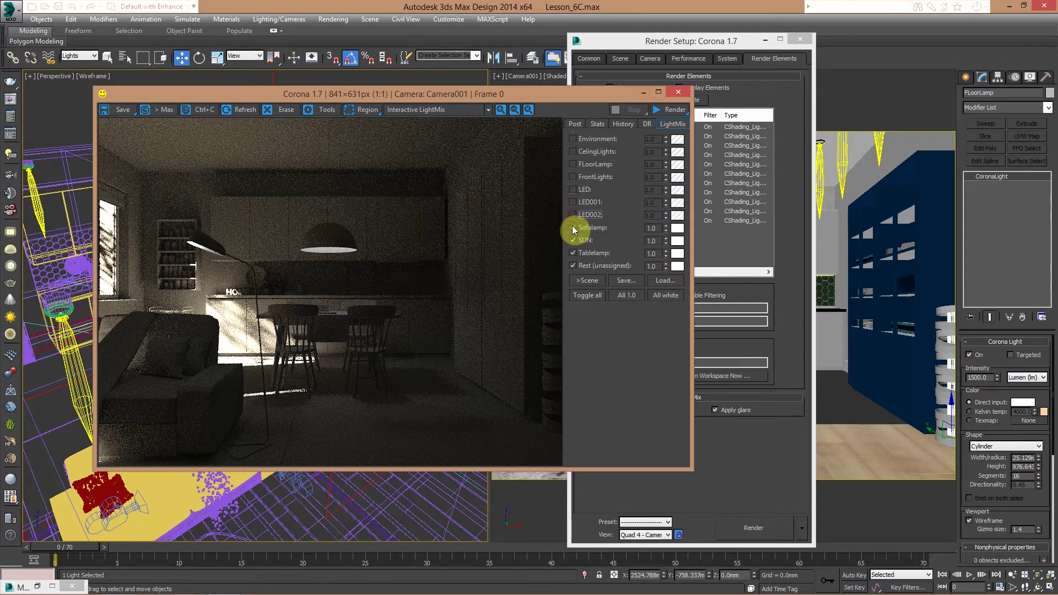
left_click(574, 227)
left_click(576, 240)
left_click(573, 253)
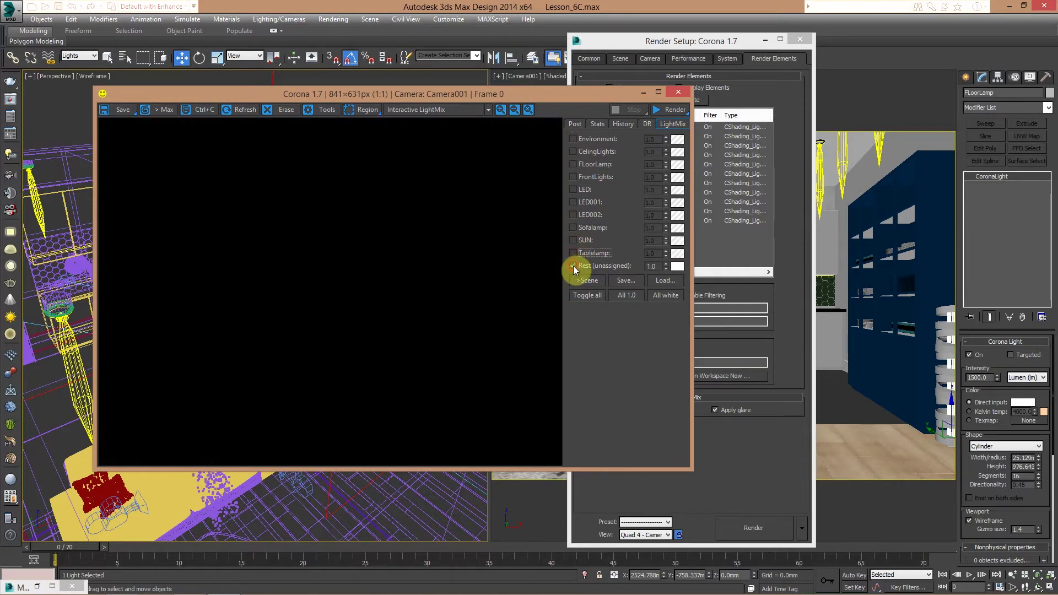
Step: Toggle the Rest (unassigned) layer off and on to check its contribution, moving the frame buffer window higher
left_click(573, 265)
left_click(573, 265)
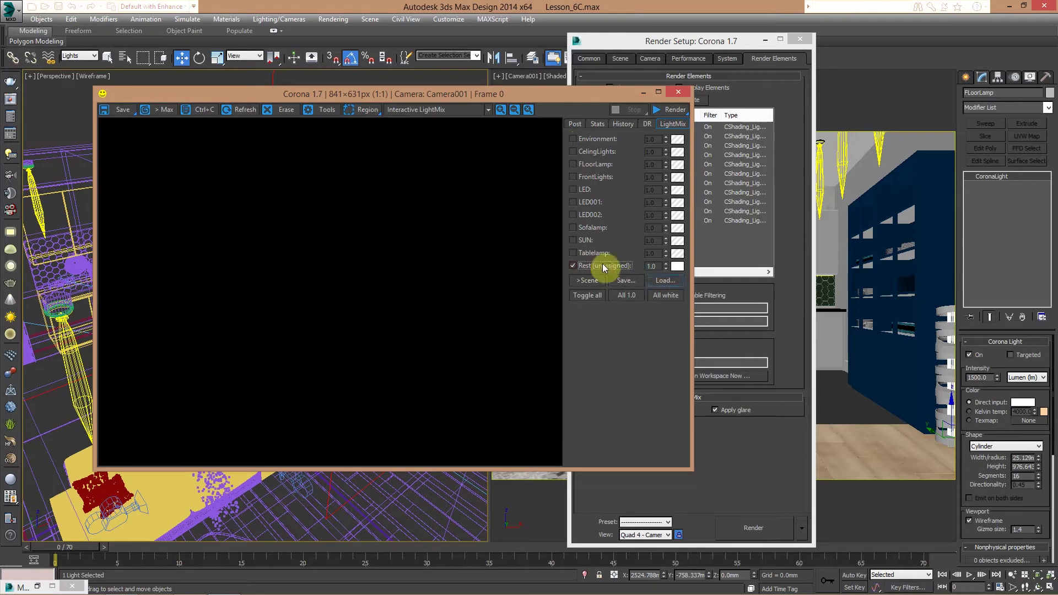
double_click(571, 265)
left_click(574, 267)
left_click(573, 266)
left_click_drag(572, 96, 567, 61)
left_click(607, 243)
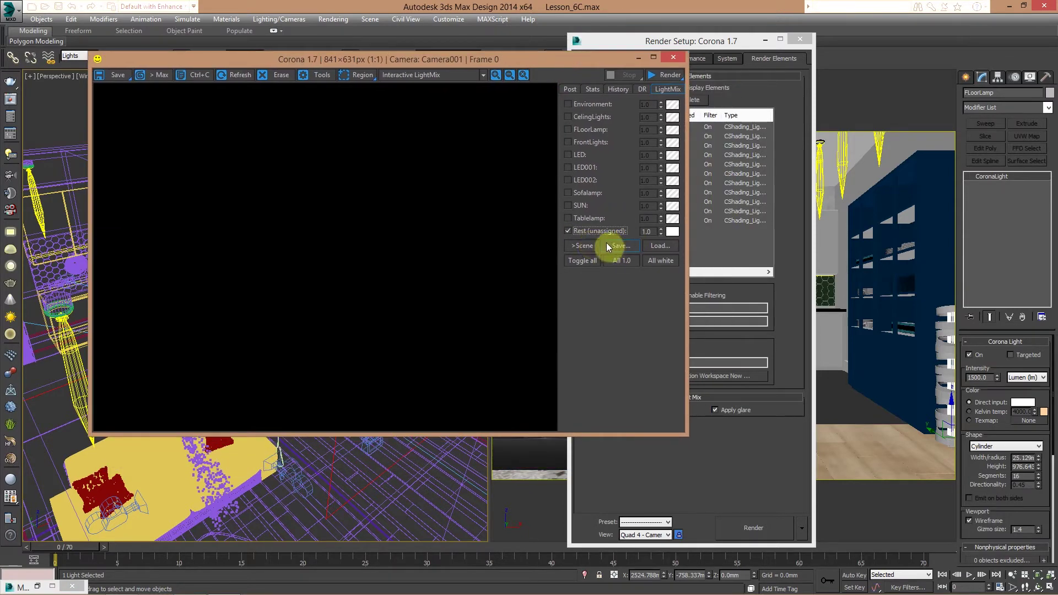
left_click(567, 232)
left_click(567, 232)
Step: Turn the Environment, SUN, LED, LED001 and LED002 layers back on in the LightMix
left_click(571, 105)
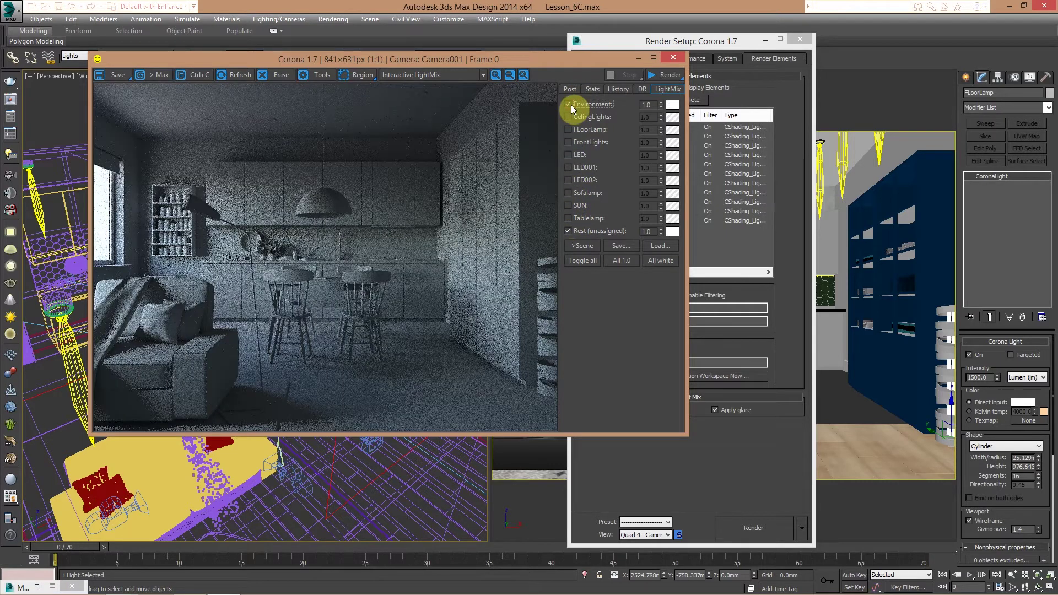
left_click(569, 205)
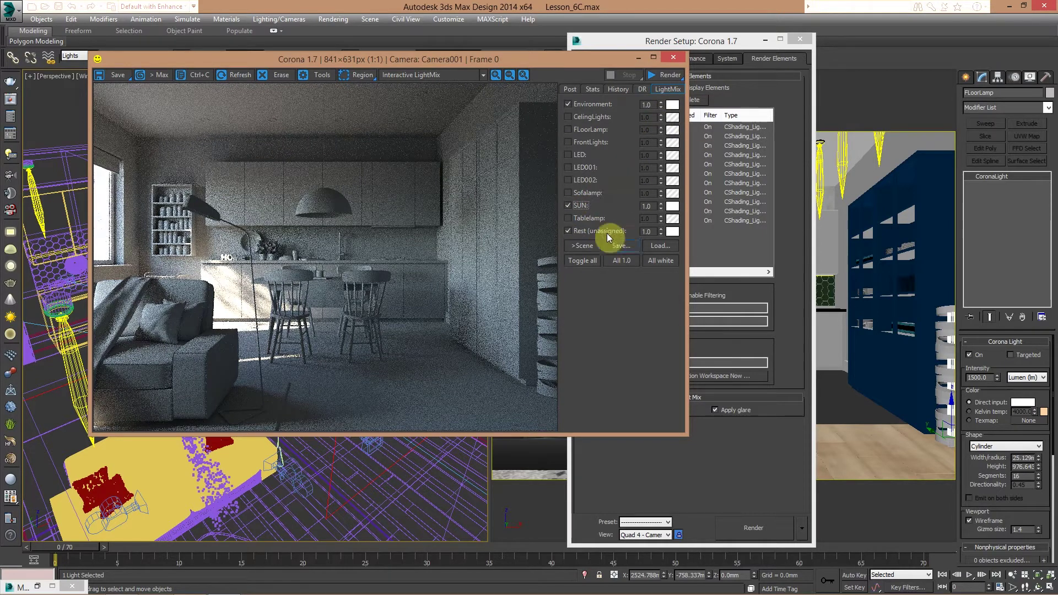
left_click(568, 155)
left_click(567, 167)
left_click(567, 180)
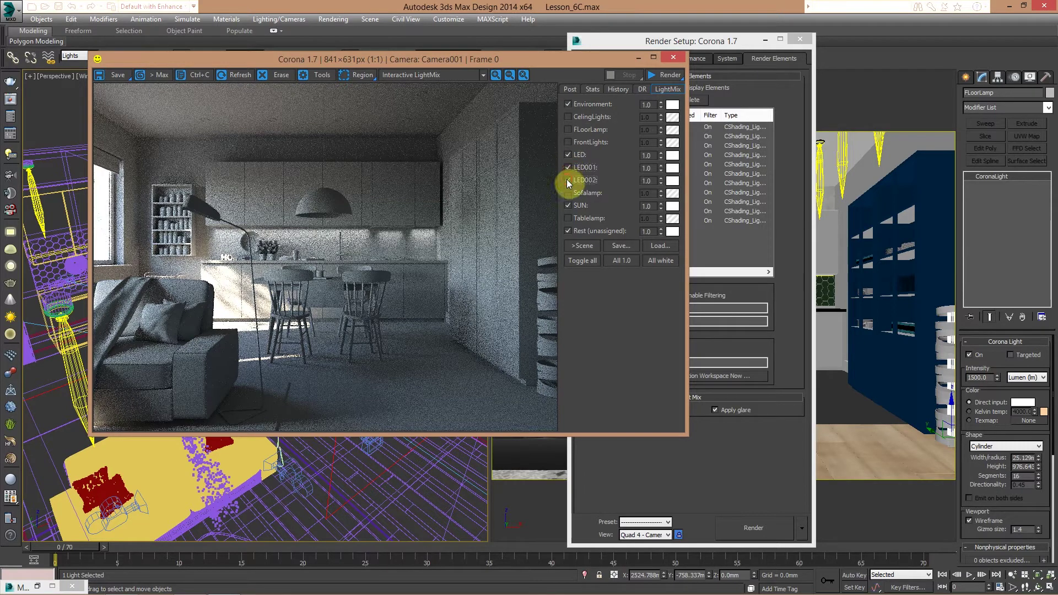
Step: Set the LED layer's light colour to warm orange FFAD78 and copy it to LED001 and LED002
left_click(674, 158)
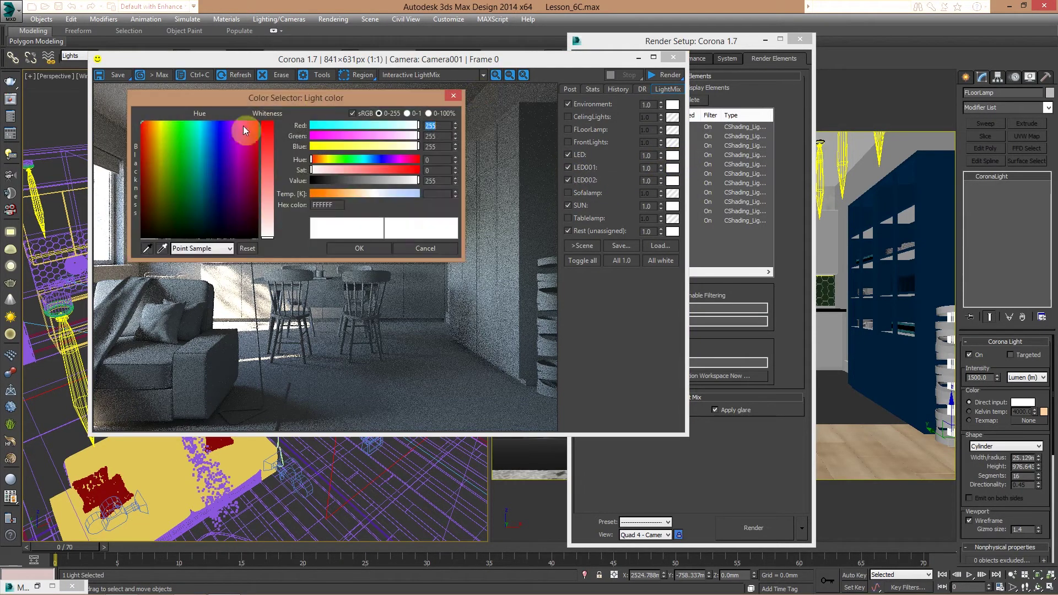
left_click_drag(159, 134, 147, 118)
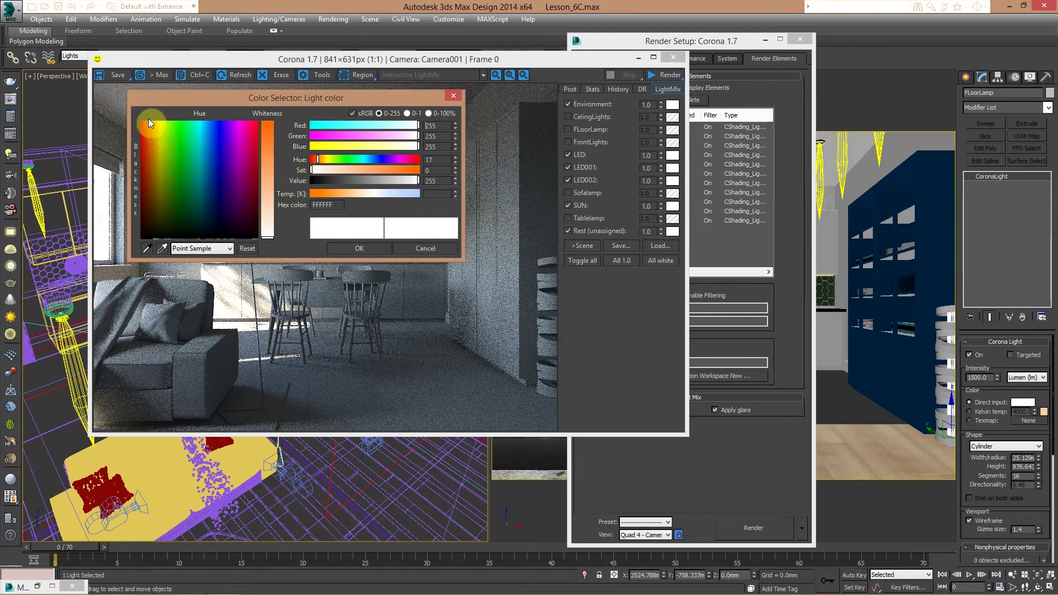
left_click_drag(220, 94, 578, 108)
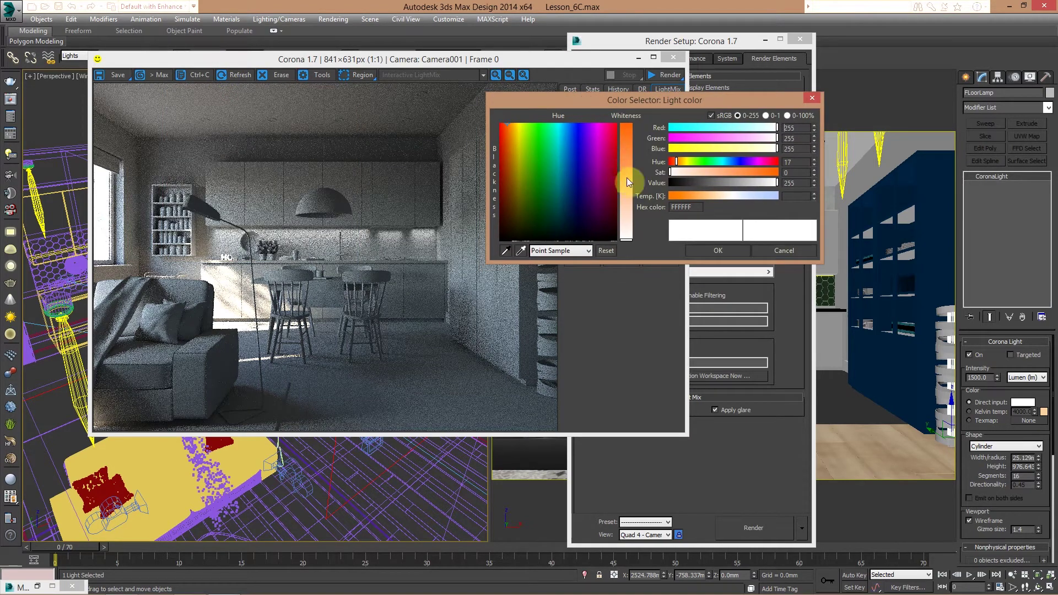
left_click(627, 178)
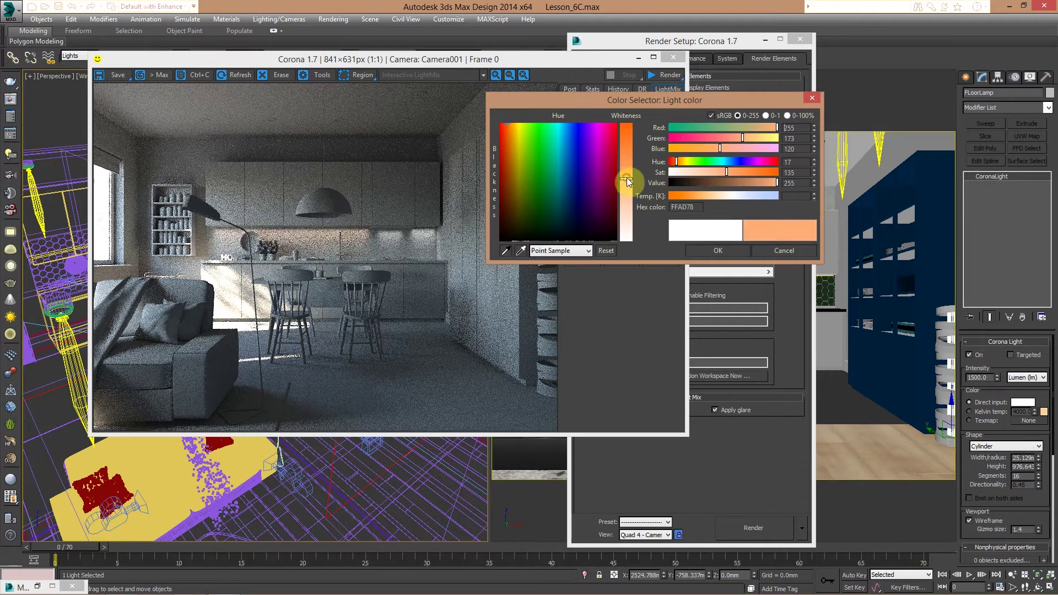
left_click(718, 250)
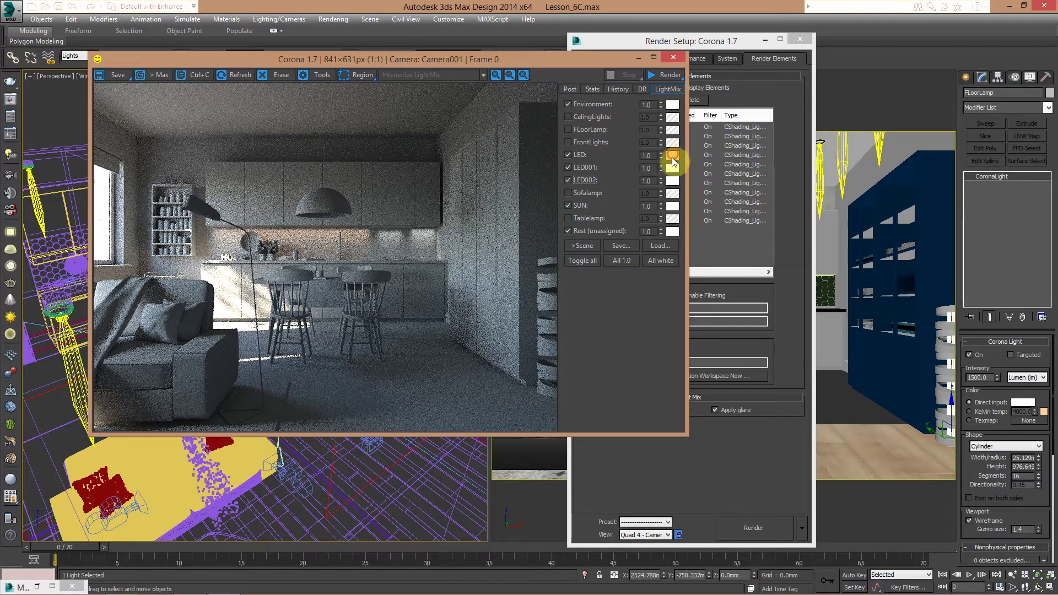
left_click_drag(673, 160, 671, 181)
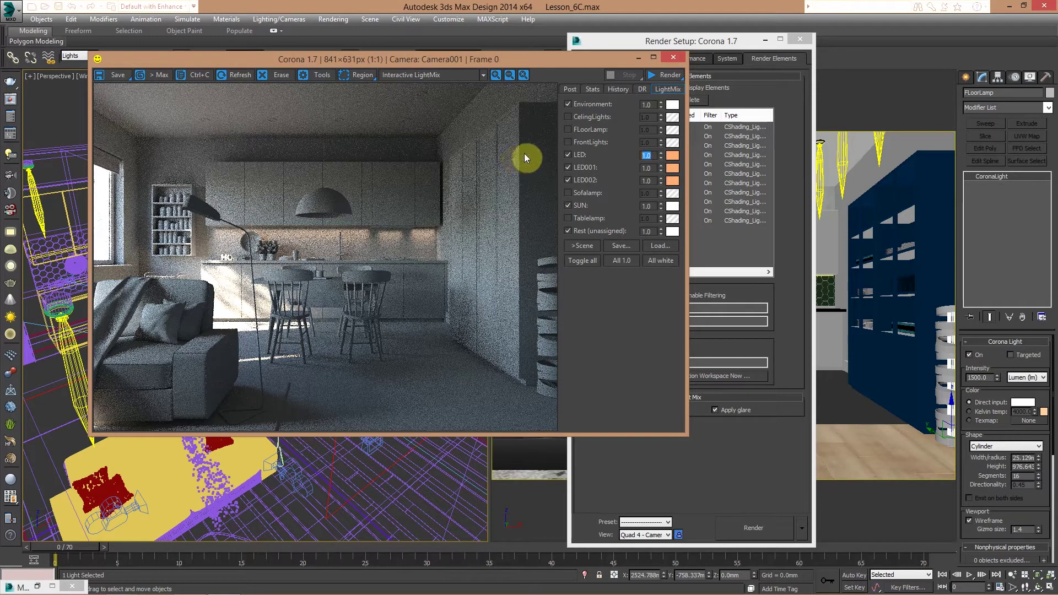
Step: Try an intensity of 3 on the LED layer, and settle on 2 for LED, LED001 and LED002
type("3")
key("Return")
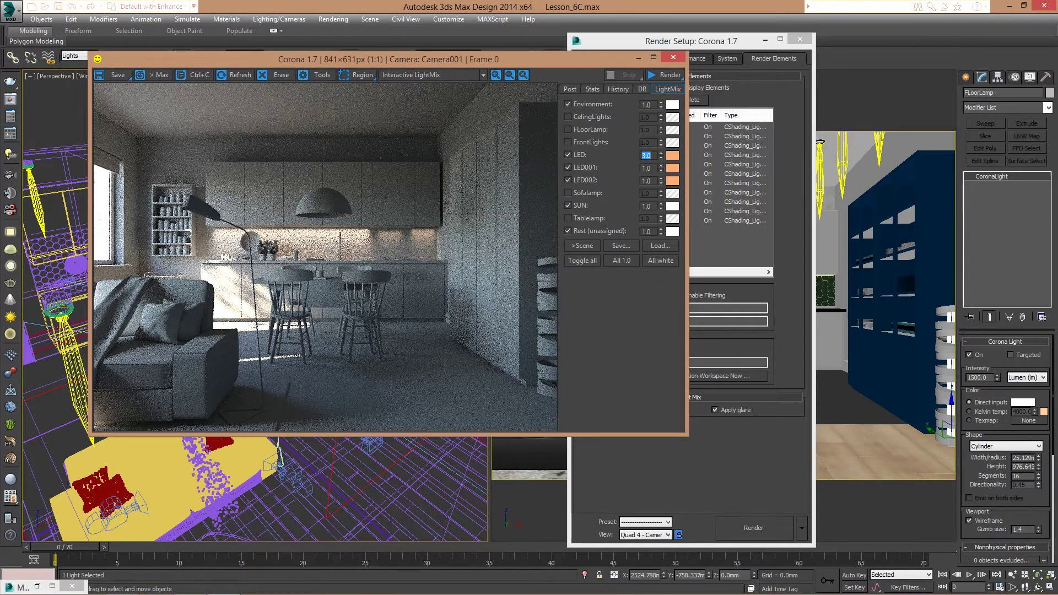
type("2")
key("Return")
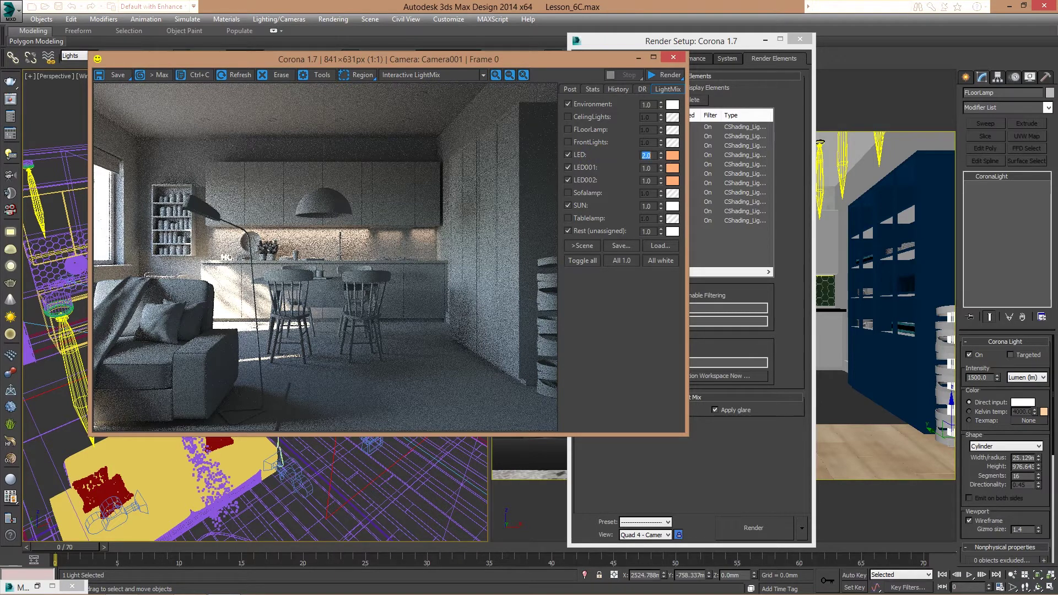
double_click(646, 168)
type("2")
key("Tab")
type("2")
key("Return")
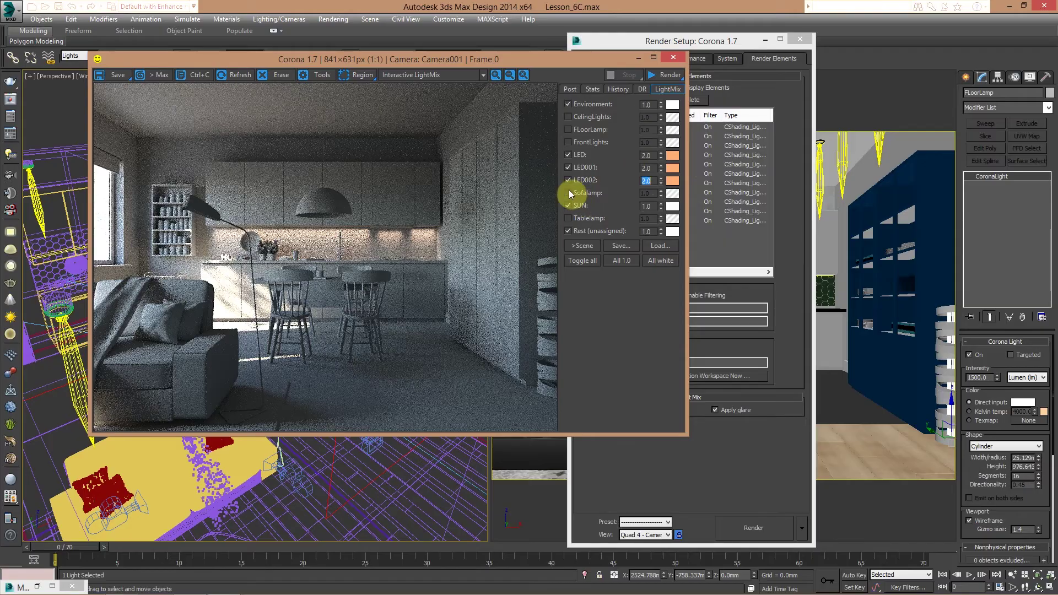
Step: Turn on the Tablelamp layer and give it a warm orange light colour
left_click(567, 218)
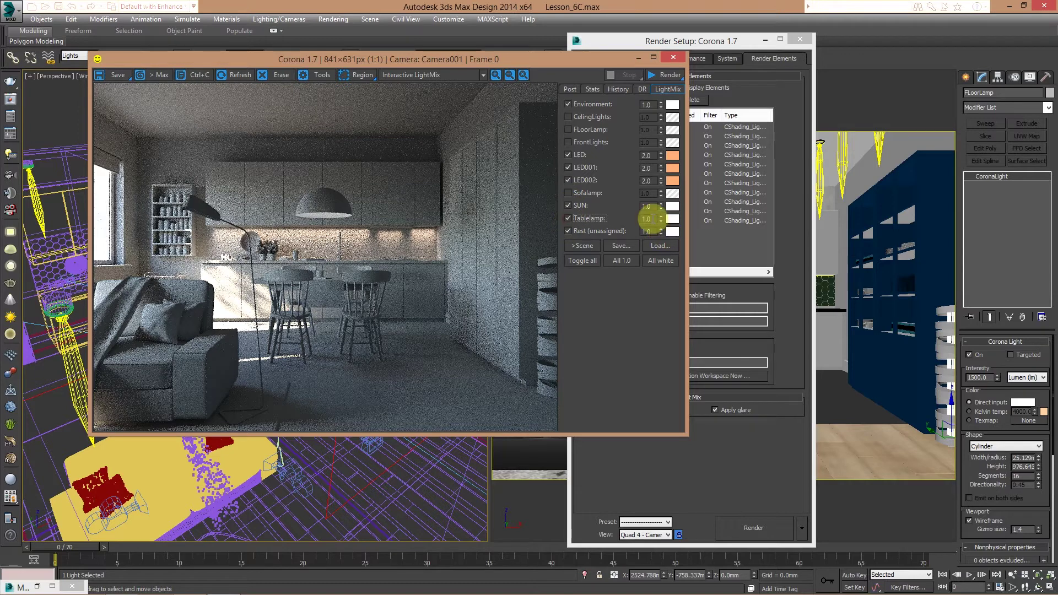
left_click(673, 221)
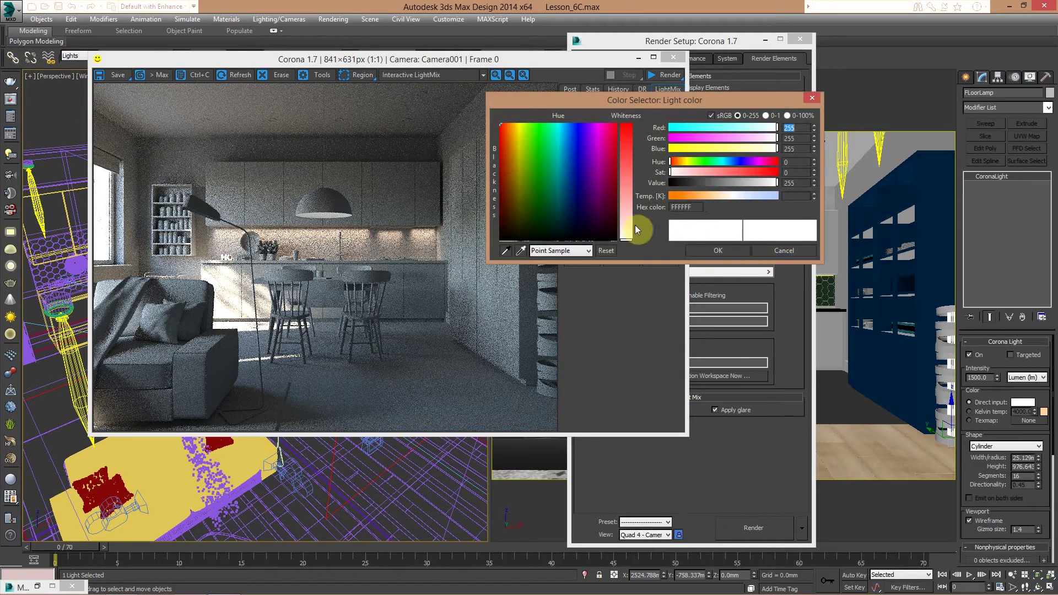
left_click(523, 131)
left_click_drag(523, 132, 500, 120)
left_click(628, 185)
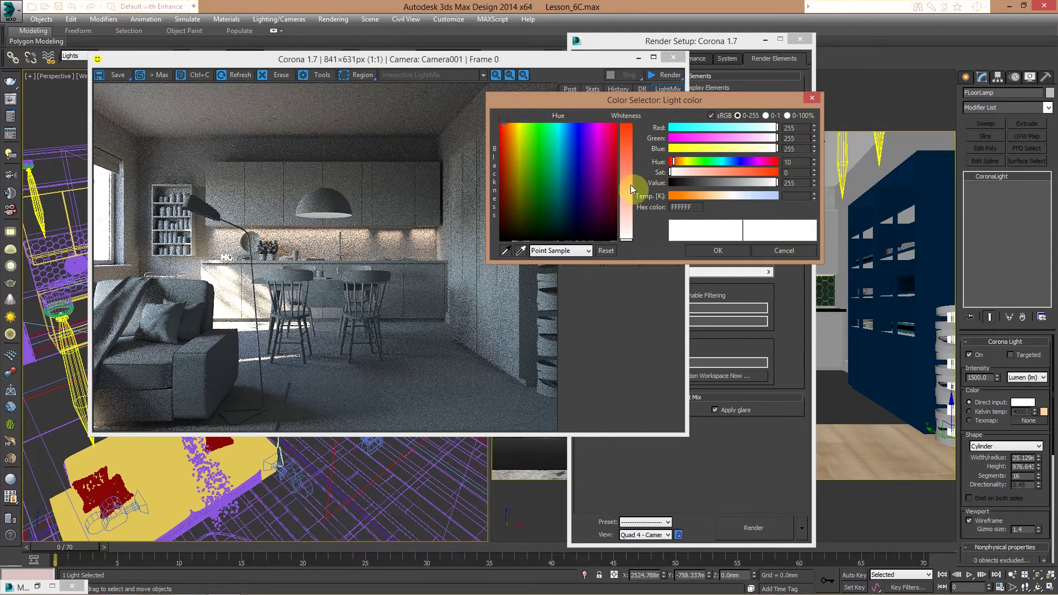
left_click_drag(524, 127, 514, 127)
left_click(714, 251)
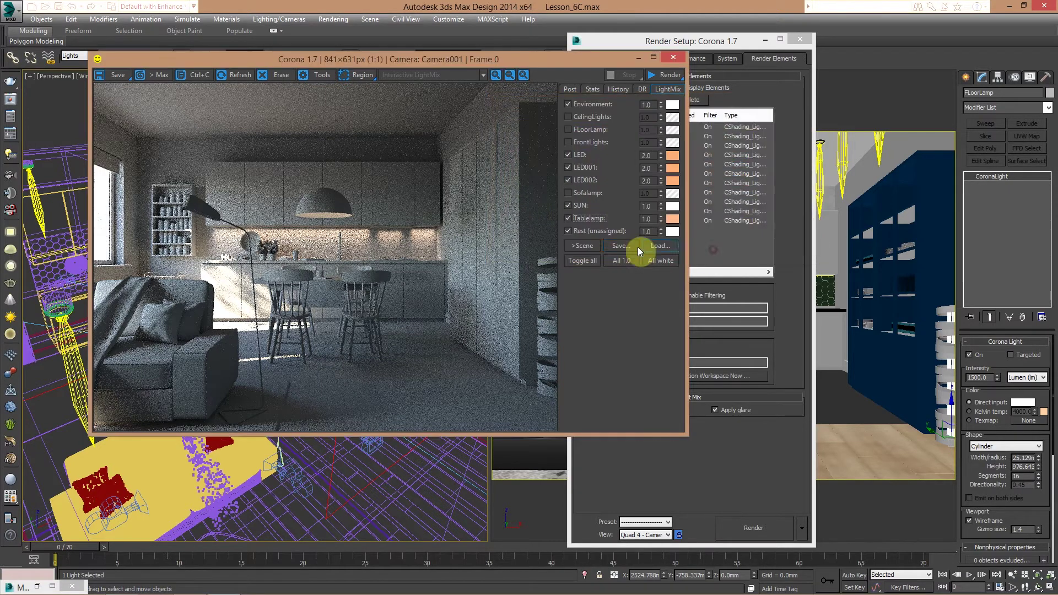
Step: Set the Tablelamp layer's intensity to 5 and make its light colour a more saturated orange
double_click(646, 219)
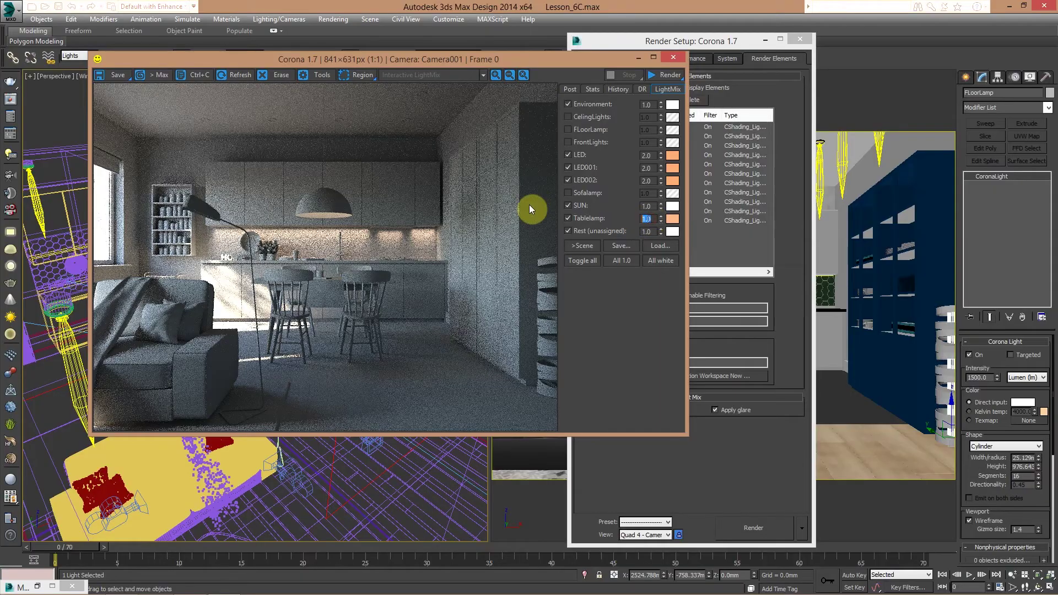
type("5")
key("Return")
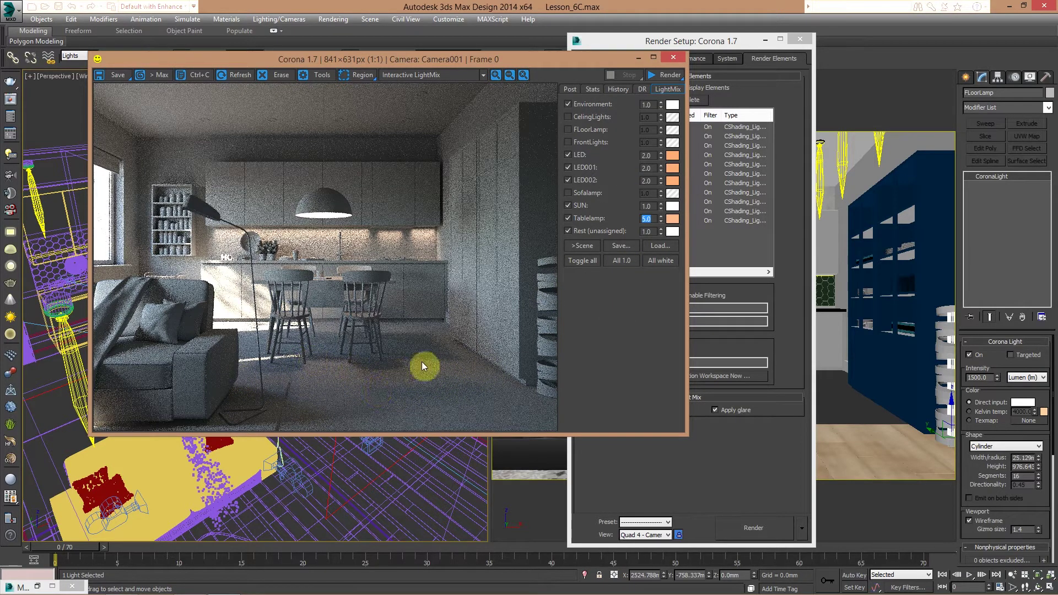
left_click(673, 219)
left_click_drag(630, 173, 627, 169)
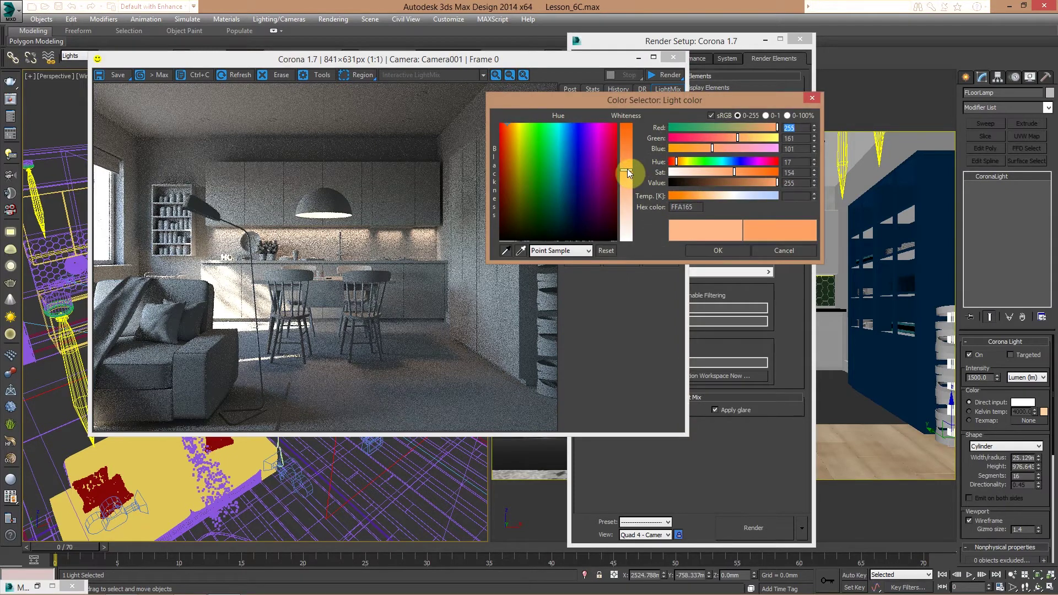
left_click(719, 250)
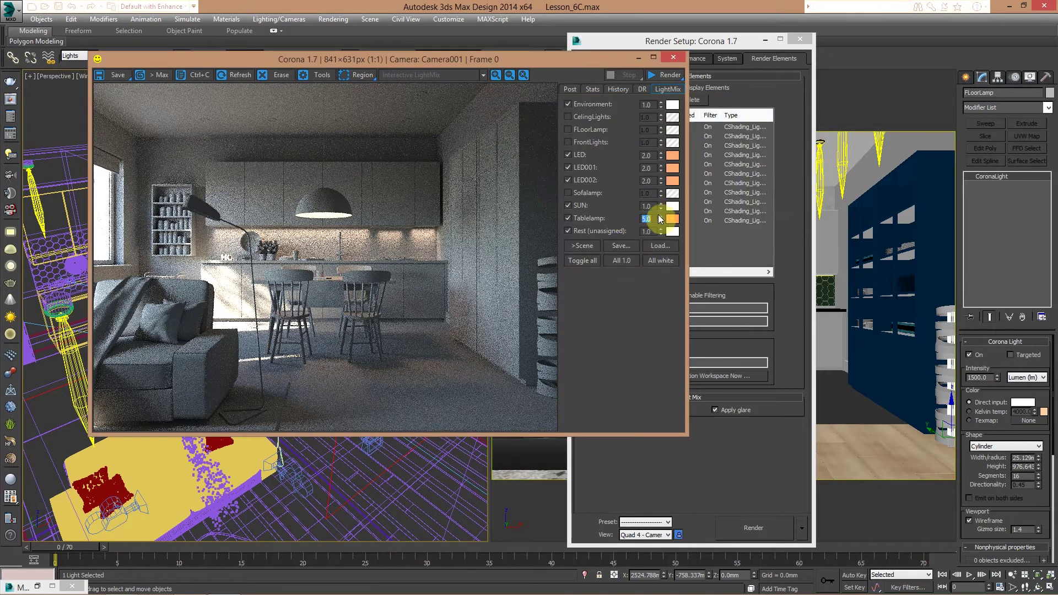
Step: Raise the Tablelamp layer's intensity to 8
left_click_drag(661, 217, 663, 138)
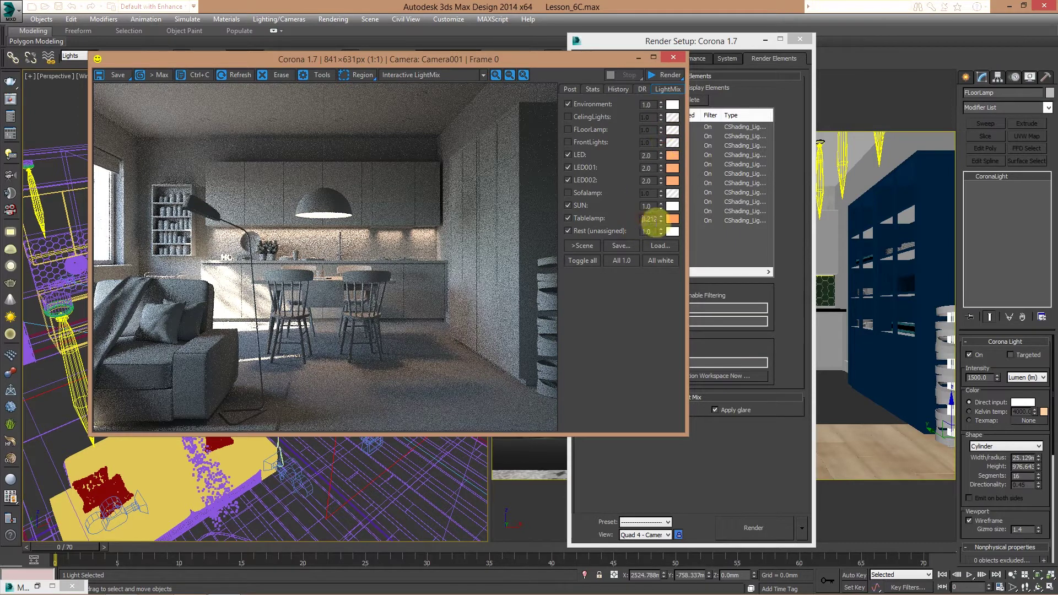
double_click(651, 219)
type("8")
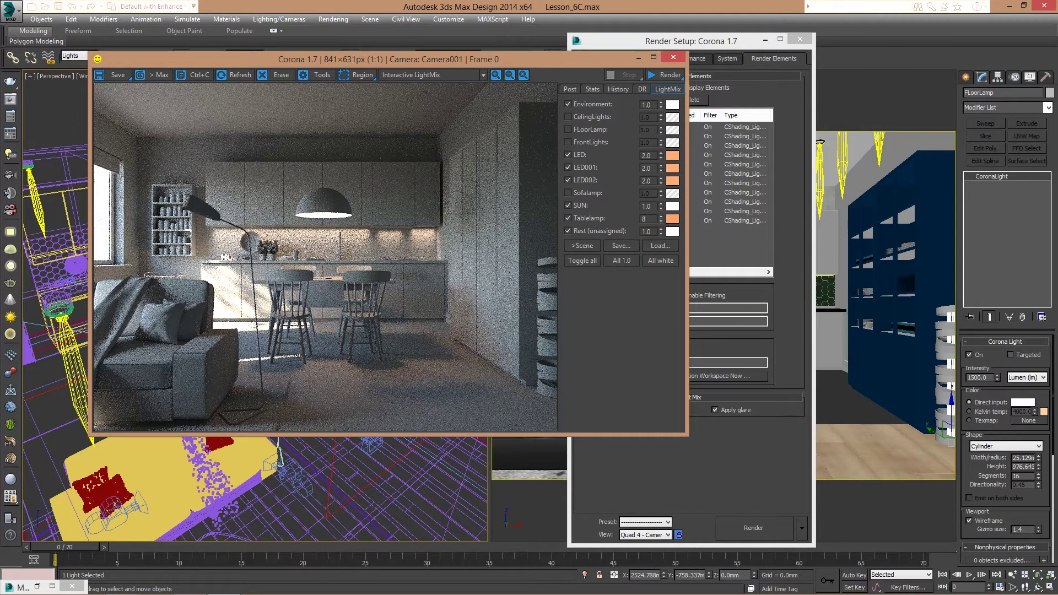
key("Return")
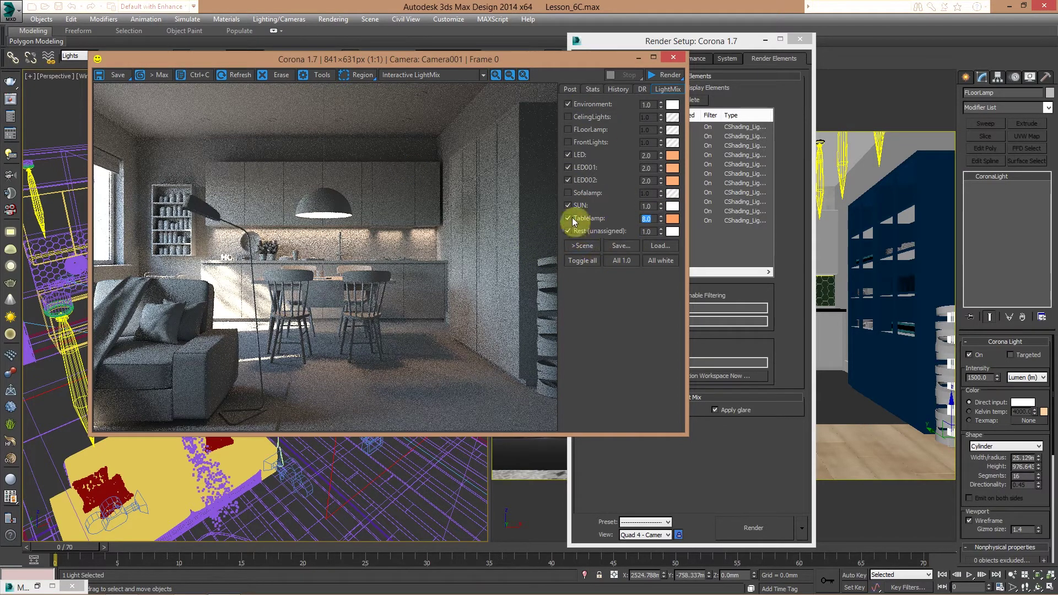
Step: Turn on the Sofalamp layer with a light orange colour and an intensity of 8
left_click(569, 193)
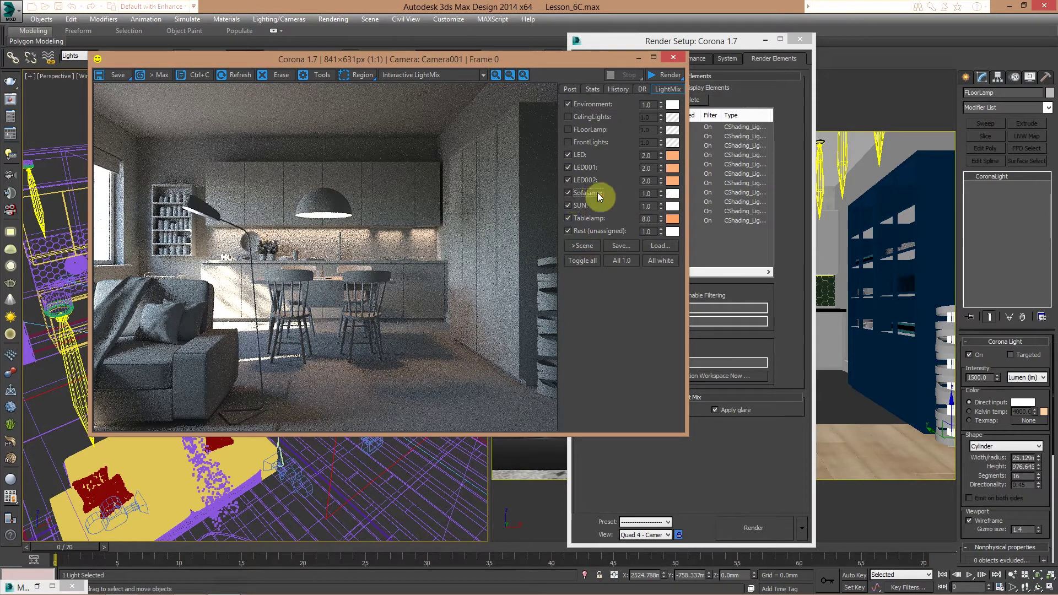
left_click(673, 193)
left_click_drag(544, 144, 510, 130)
left_click_drag(623, 190, 629, 172)
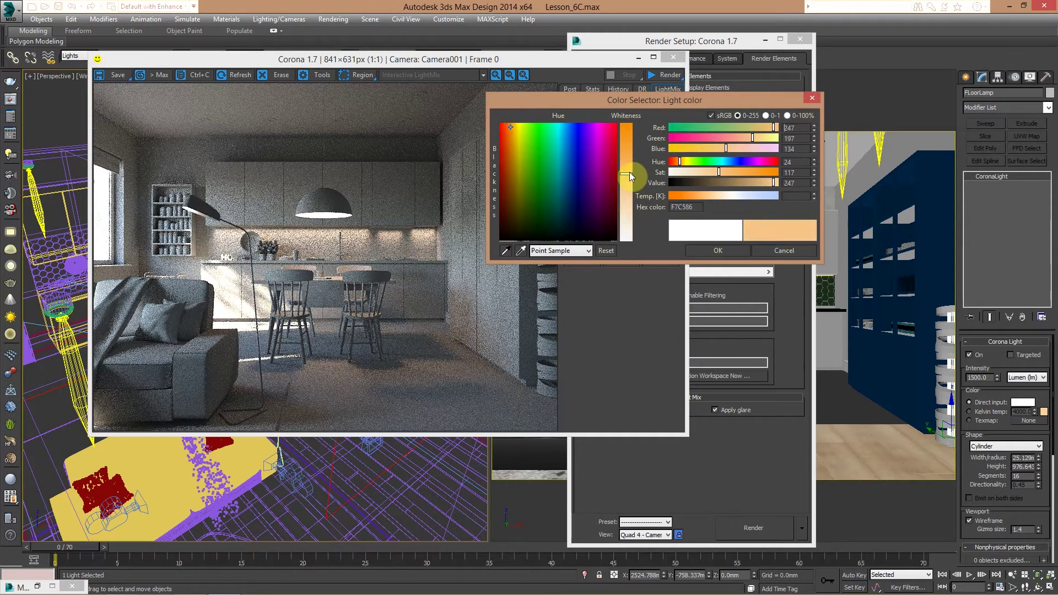
left_click(713, 249)
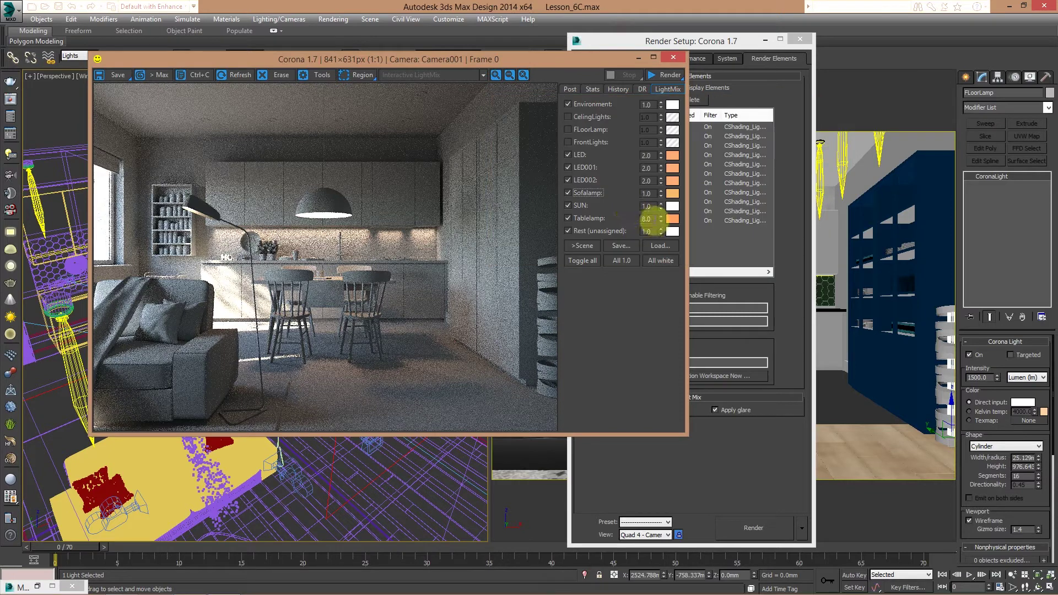
double_click(653, 193)
type("8")
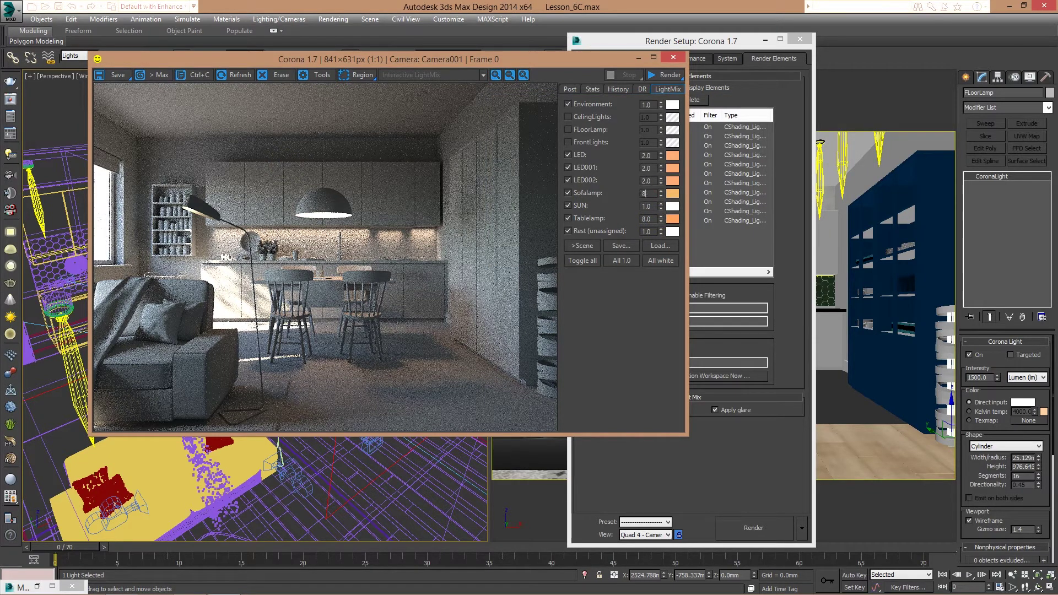
key("Return")
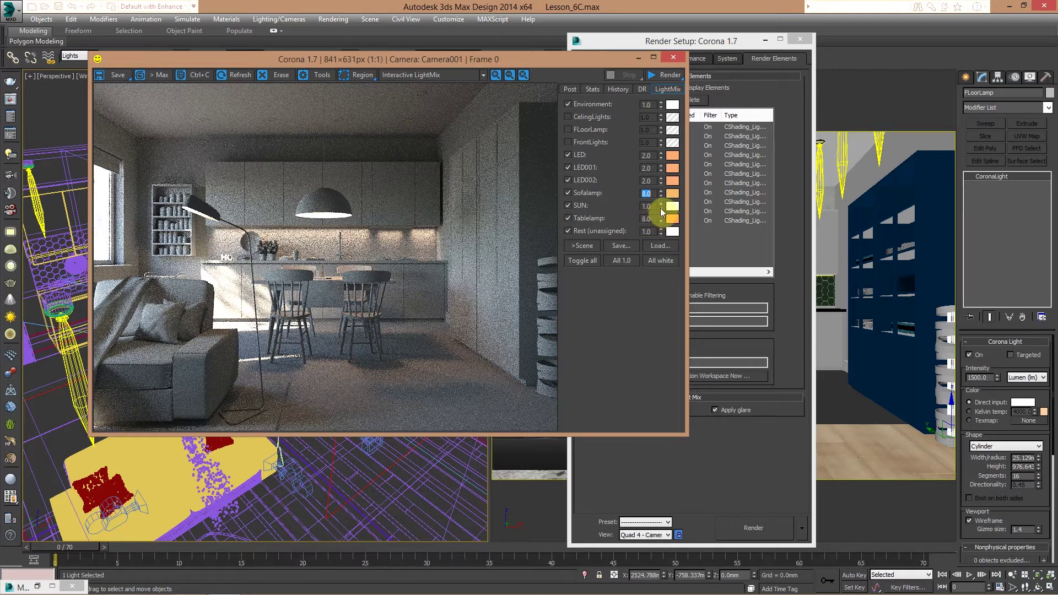
Step: Lower the SUN layer's intensity to 0.236 and the Environment layer's intensity to 0.864
left_click_drag(660, 207, 653, 226)
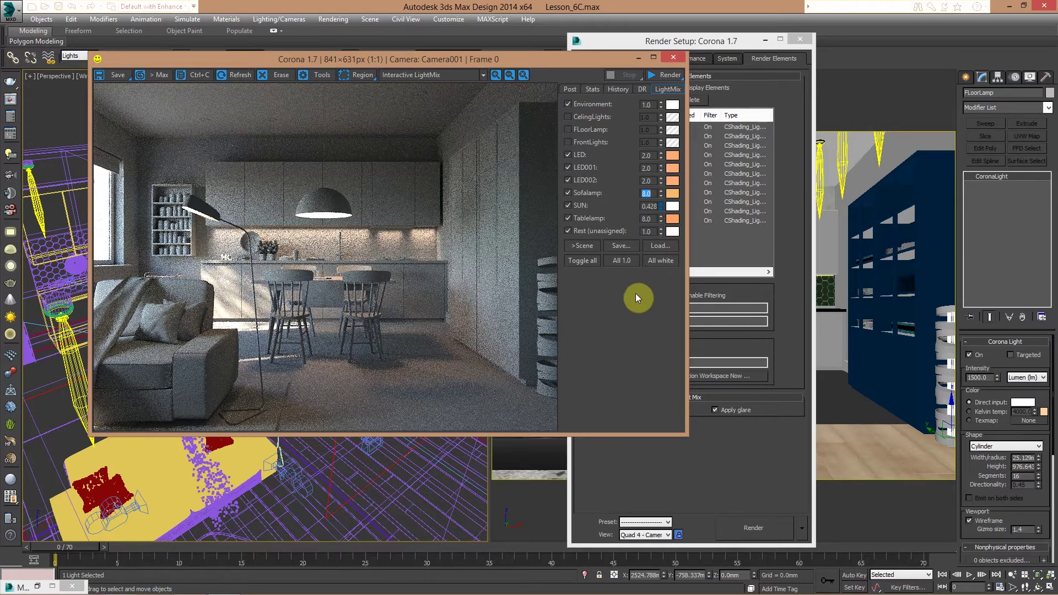
left_click_drag(636, 294, 629, 311)
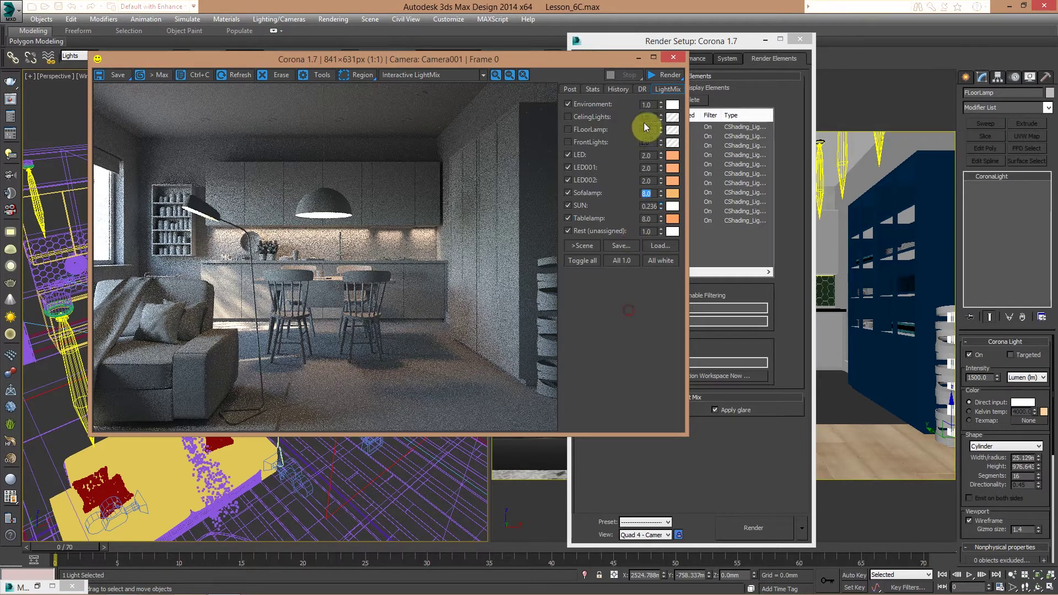
mouse_move(660, 105)
left_mouse_down()
mouse_move(646, 141)
mouse_move(652, 124)
left_mouse_up()
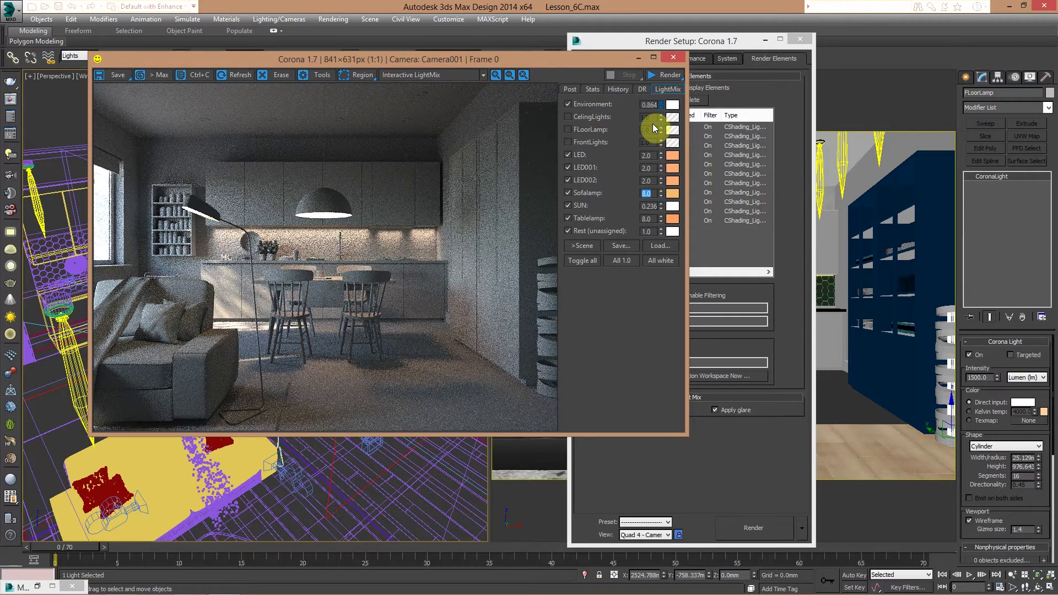
Step: Turn off the material override in the render scene settings and re-render the camera view with the real materials
left_click(670, 75)
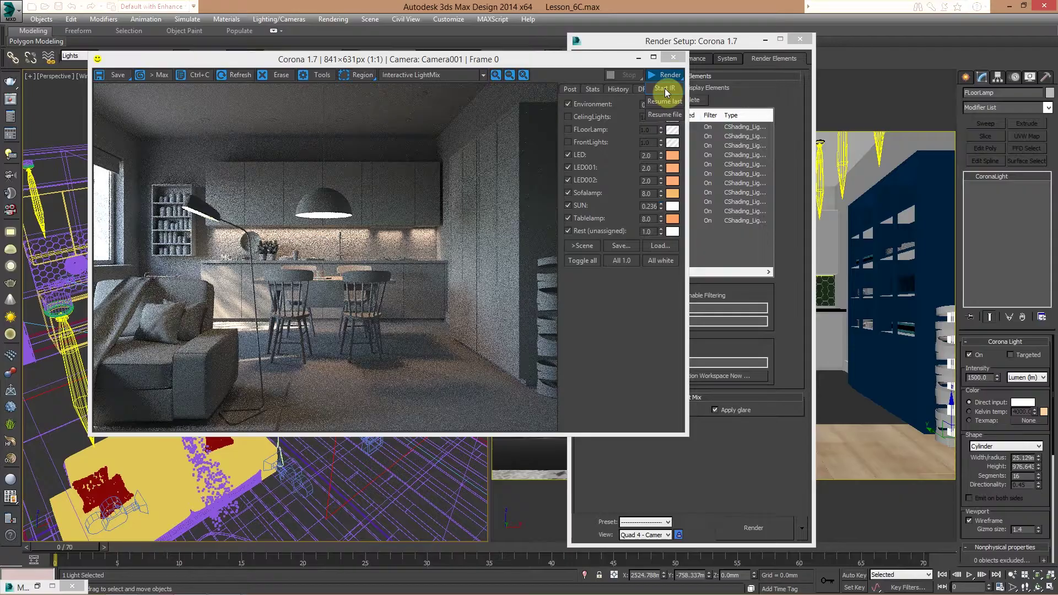
left_click_drag(646, 60, 527, 44)
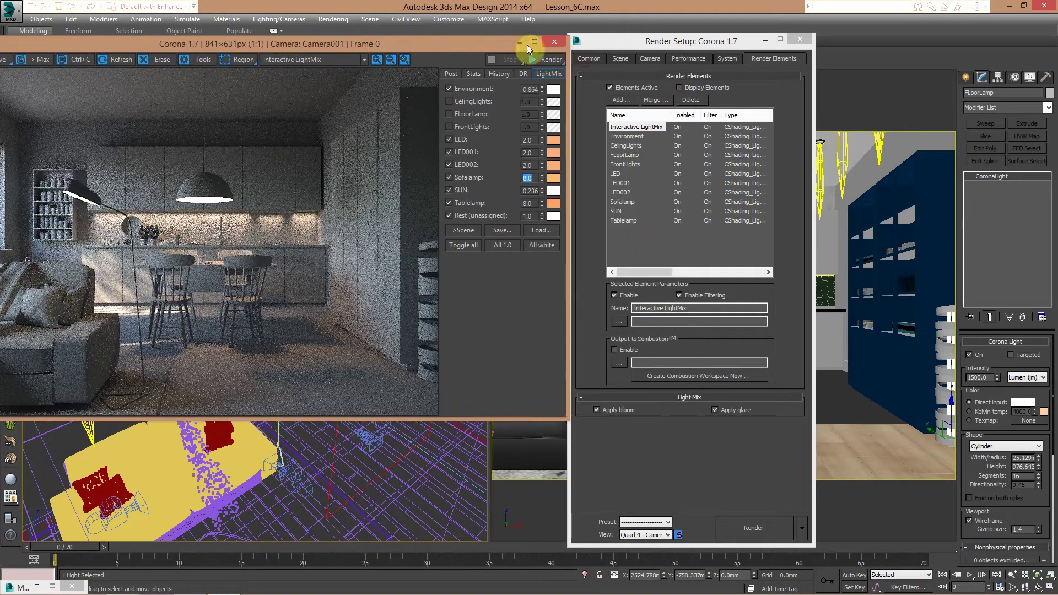
left_click(620, 59)
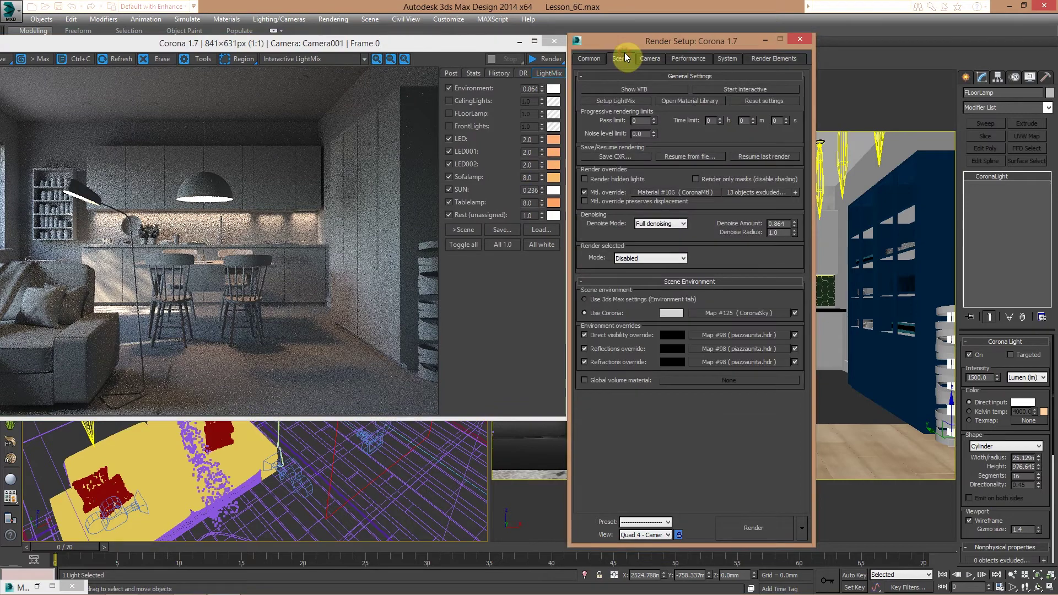
left_click(586, 191)
left_click_drag(483, 37, 664, 50)
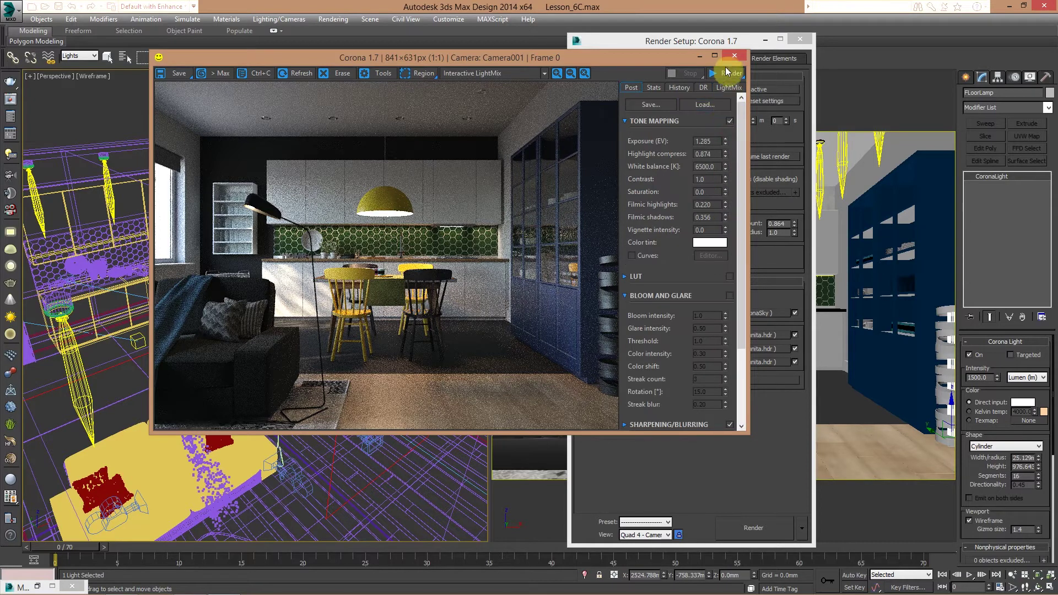
Step: Raise the tone mapping exposure to 1.885 EV and show the light layer settings again
left_click_drag(725, 141, 814, 214)
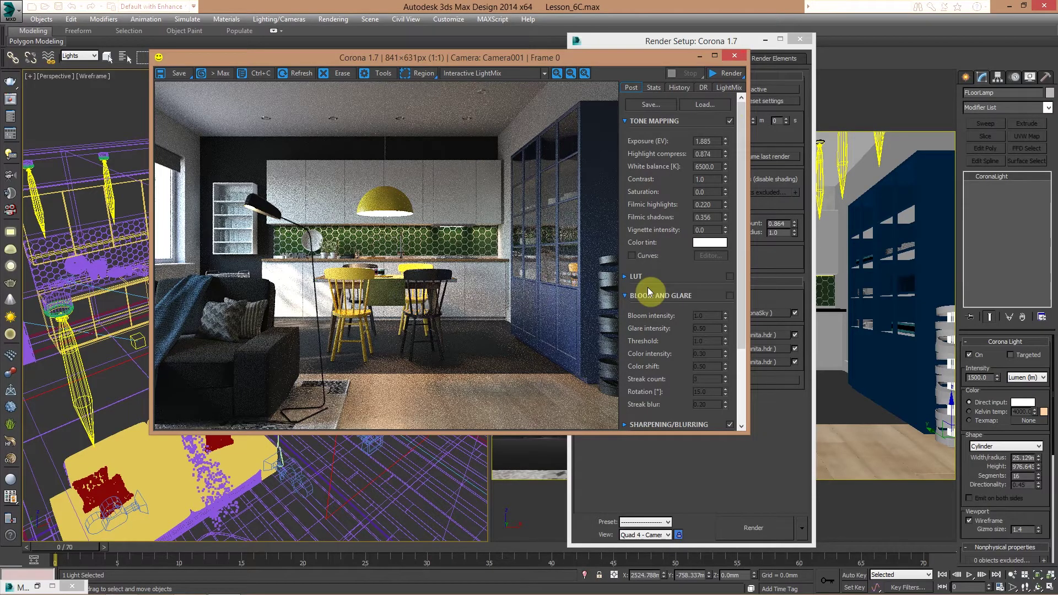
left_click(723, 88)
double_click(708, 191)
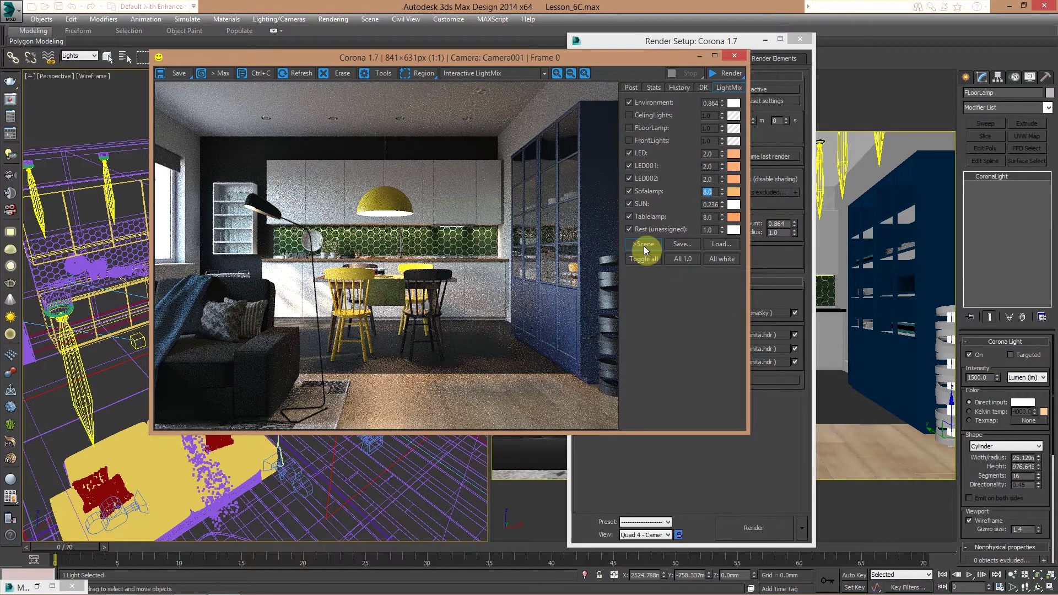
Step: Compare the BEAUTY pass of the render with the Interactive LightMix element
left_click_drag(382, 59, 447, 59)
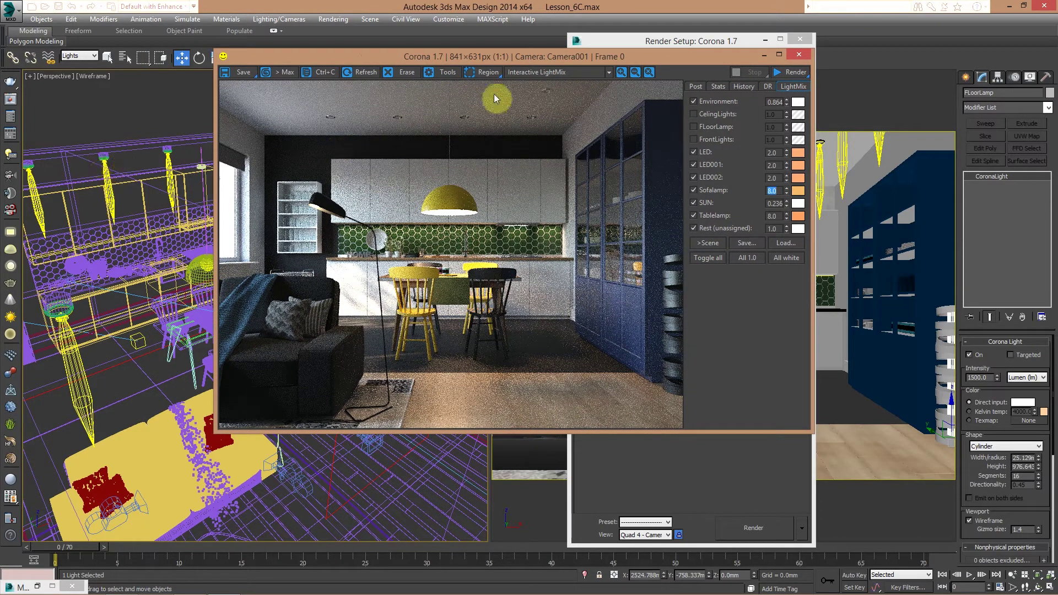
left_click(531, 72)
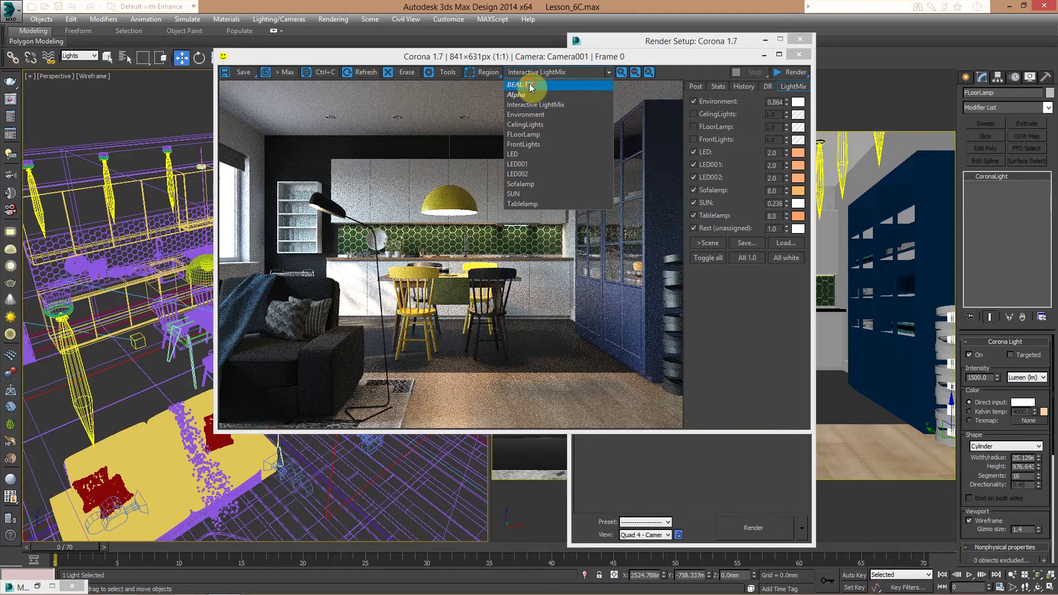
left_click(531, 87)
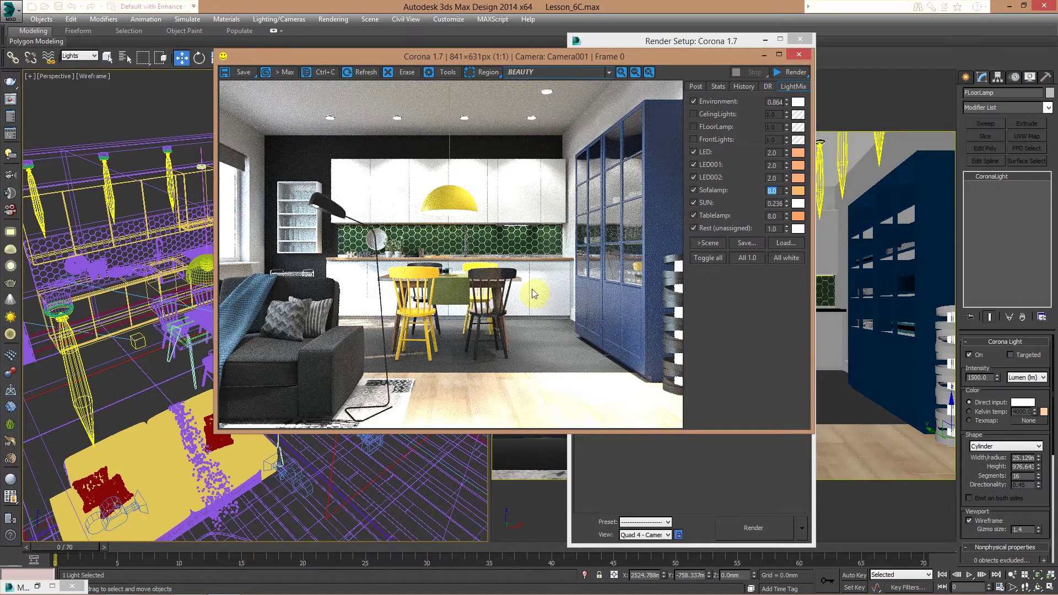
left_click(534, 74)
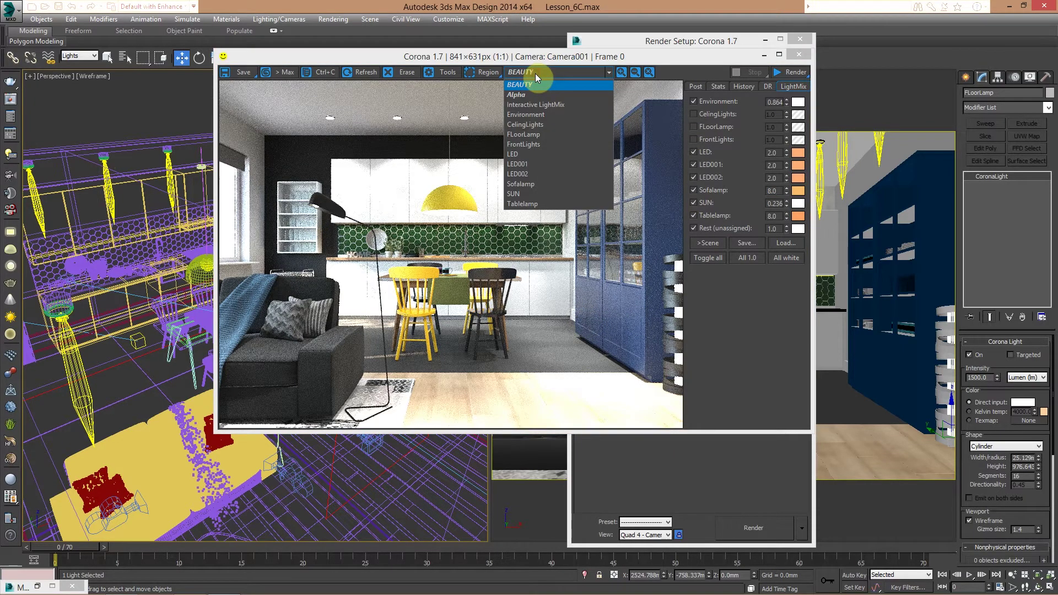
left_click(551, 105)
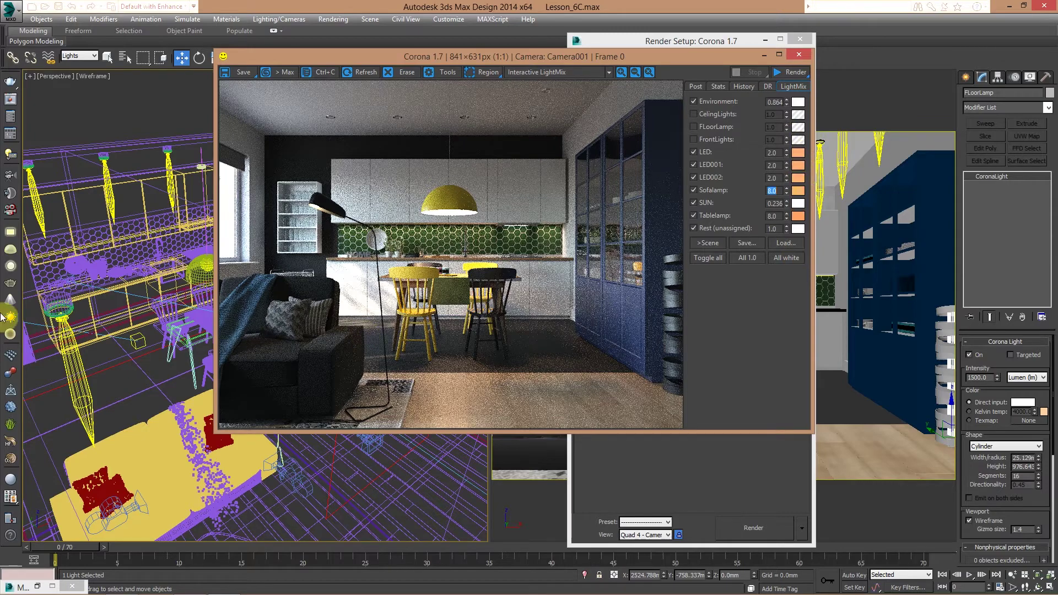
Step: Save the current light mix configuration as LightMix_x in the LIGHTMIX folder
left_click(772, 166)
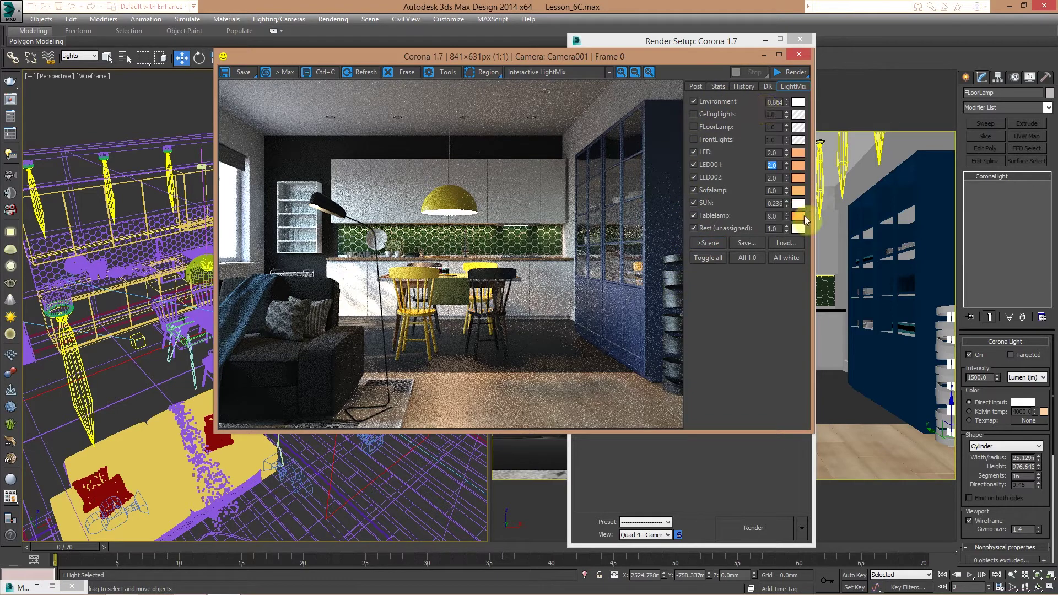
left_click(753, 245)
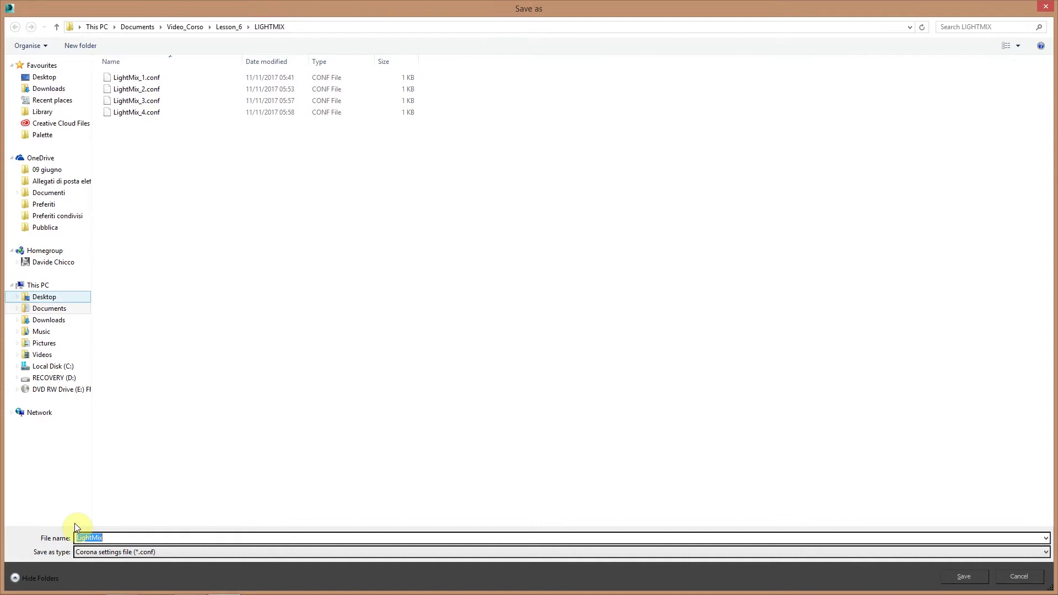
left_click(118, 538)
type("_x")
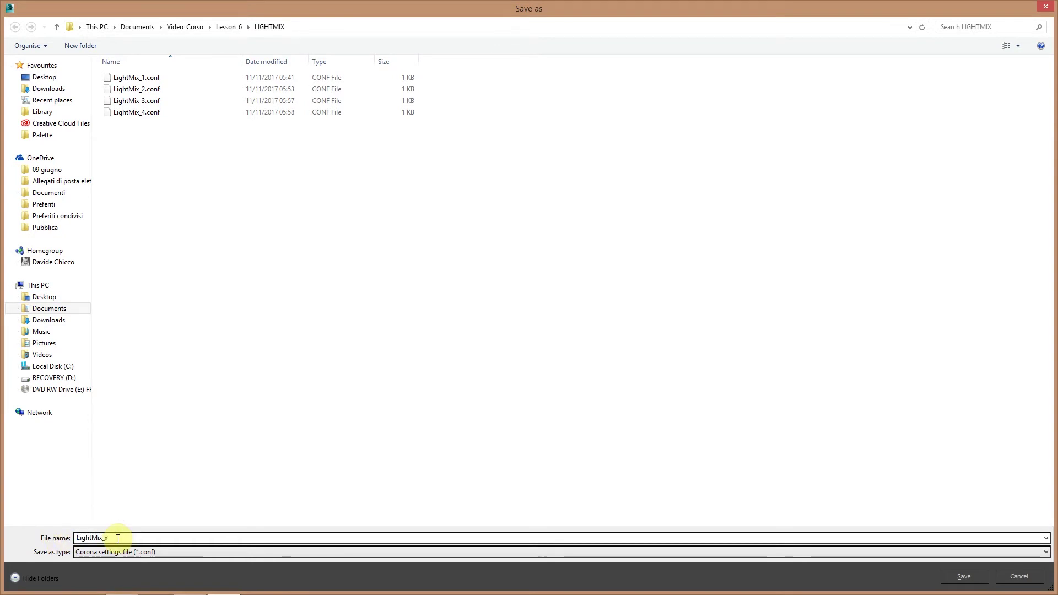
key("Return")
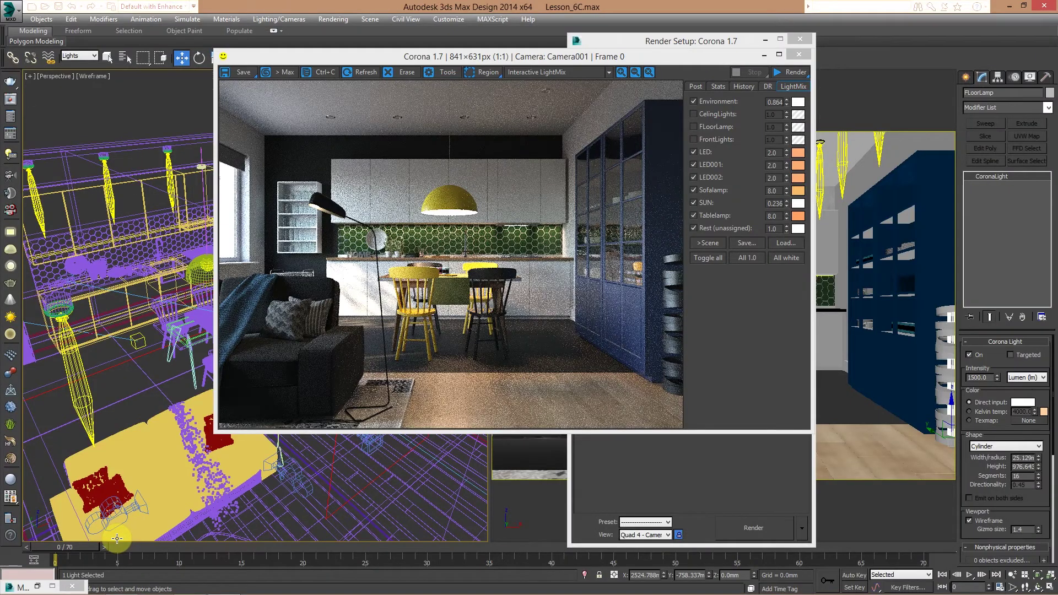
Step: Turn off the LED, LED001, LED002, Sofalamp and Tablelamp layers, keeping Environment, SUN and Rest on
left_click(694, 152)
left_click(693, 164)
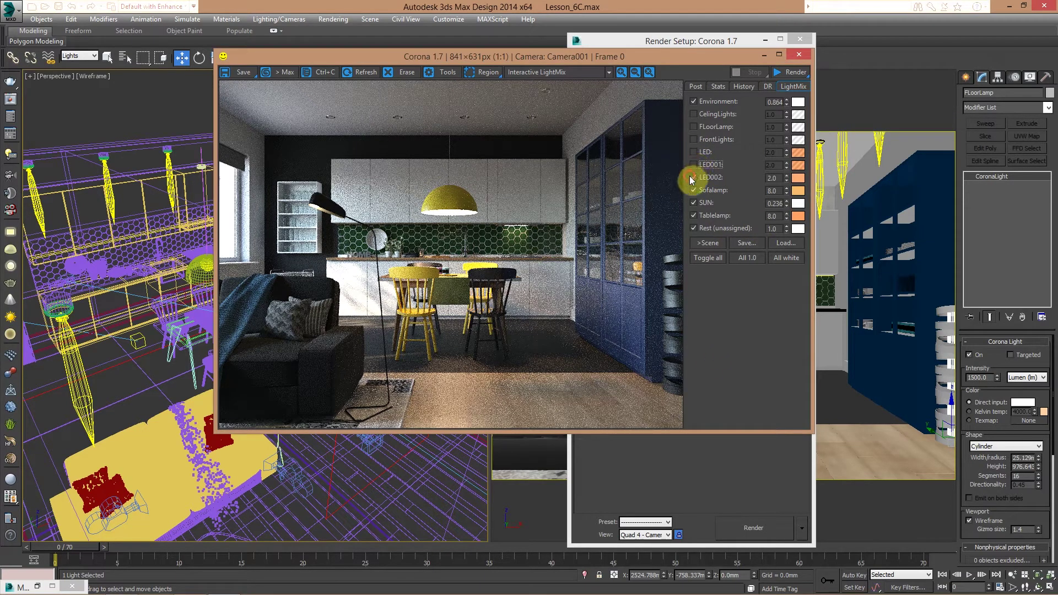
left_click(692, 176)
left_click(694, 190)
left_click(693, 215)
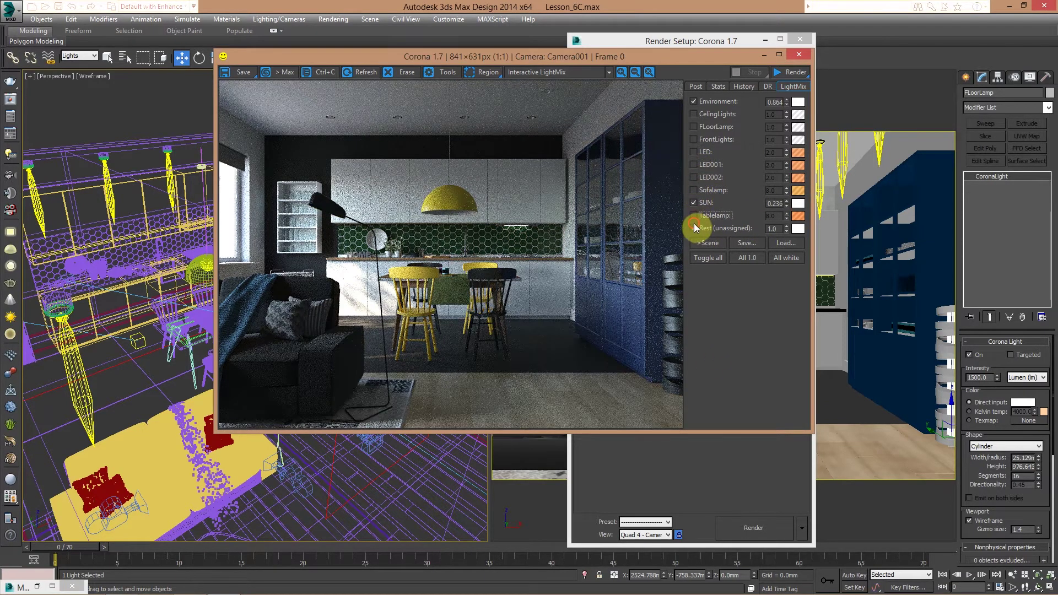
left_click(694, 227)
Step: Set the intensity of both the SUN and Environment layers to 1.0
double_click(773, 204)
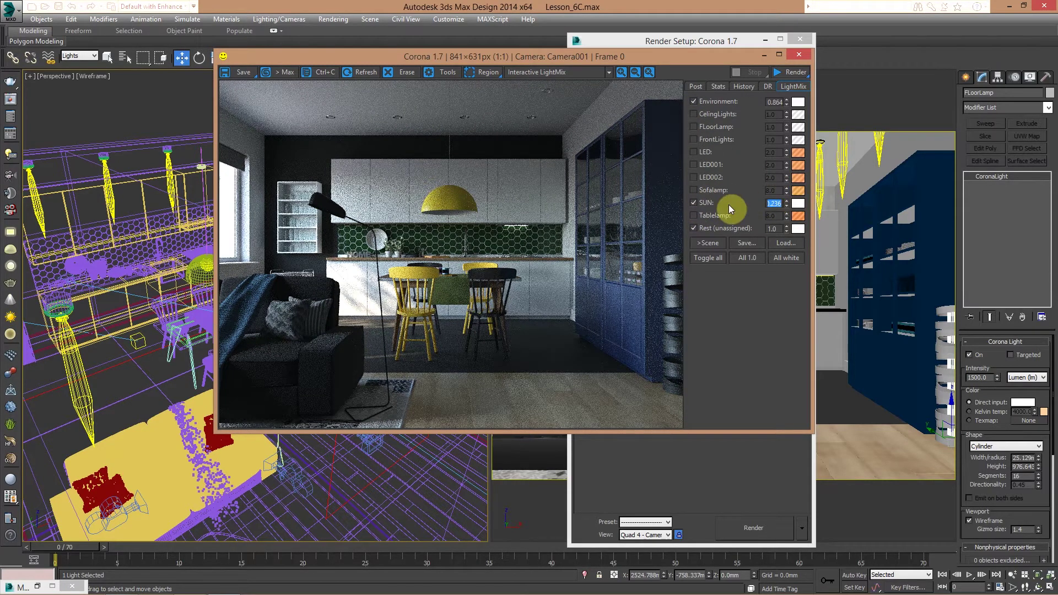
type("1.0")
key("Return")
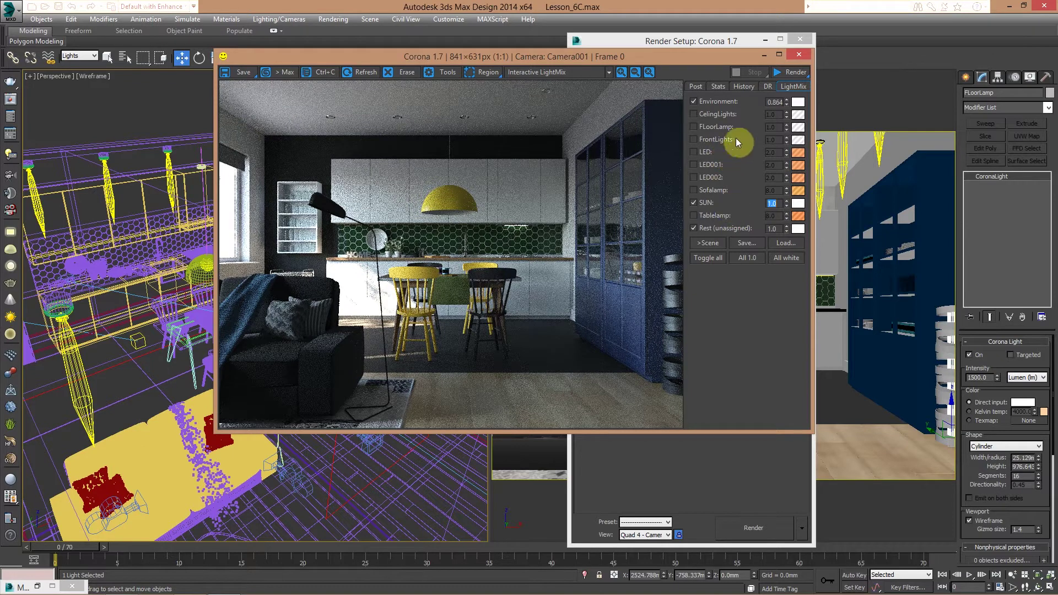
double_click(773, 102)
type("1.0")
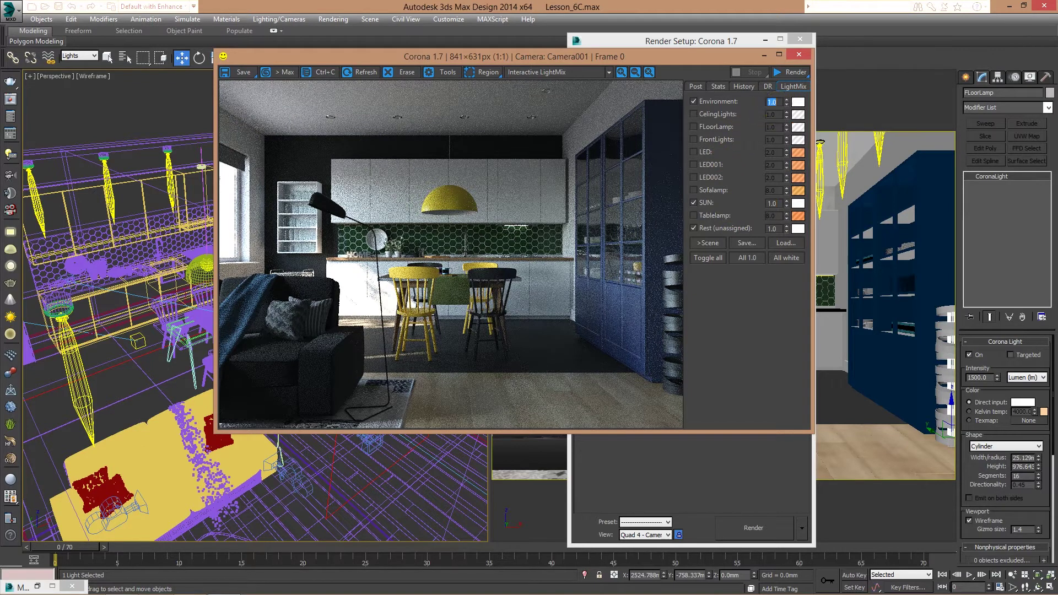
key("Return")
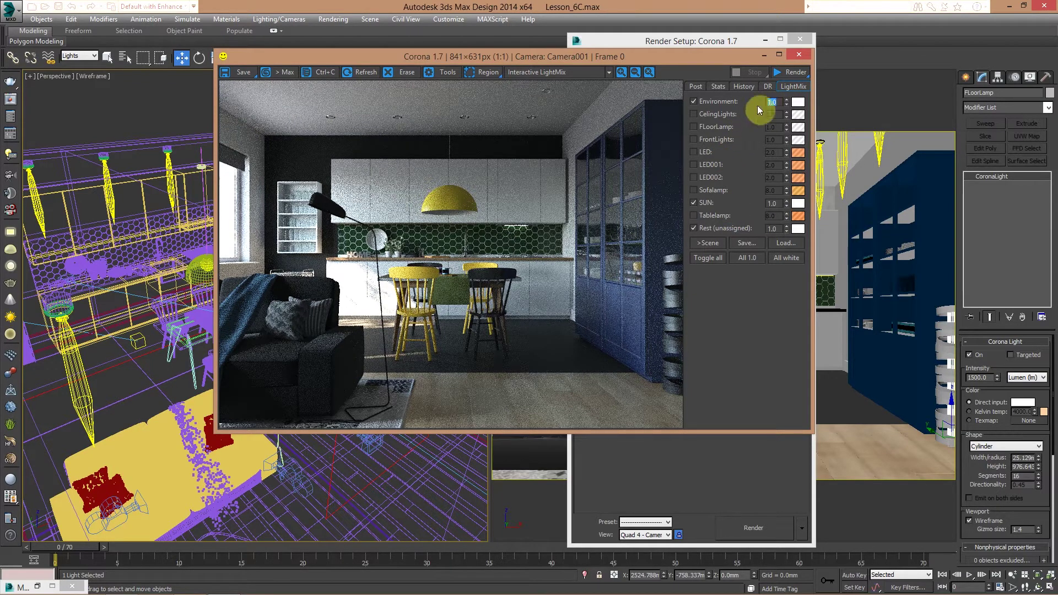
Step: Save the daylight-only light mix configuration as LightMix_y.conf in the LIGHTMIX folder
left_click_drag(602, 62, 477, 28)
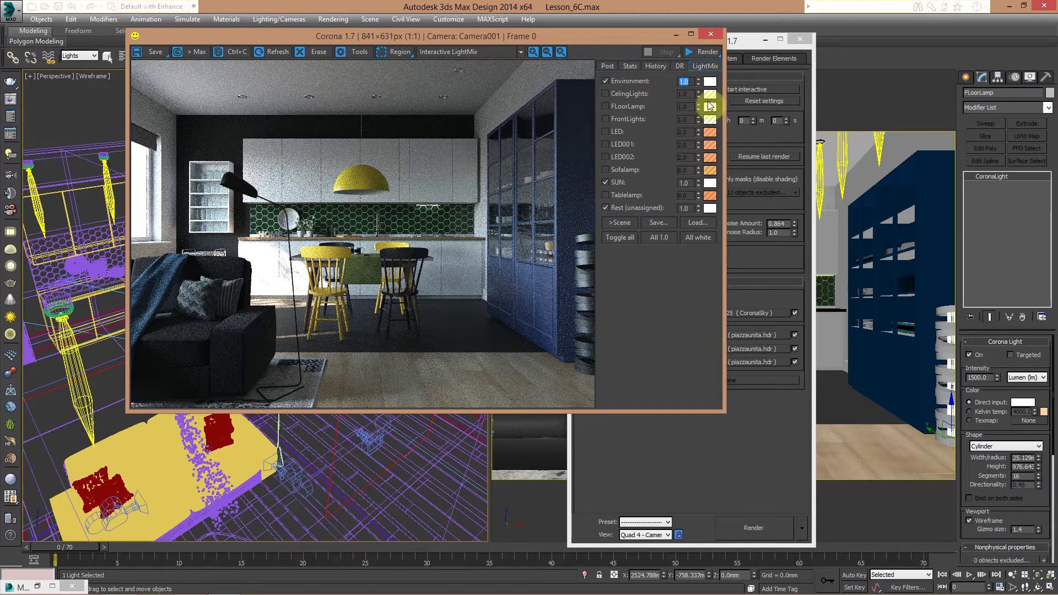
left_click(657, 223)
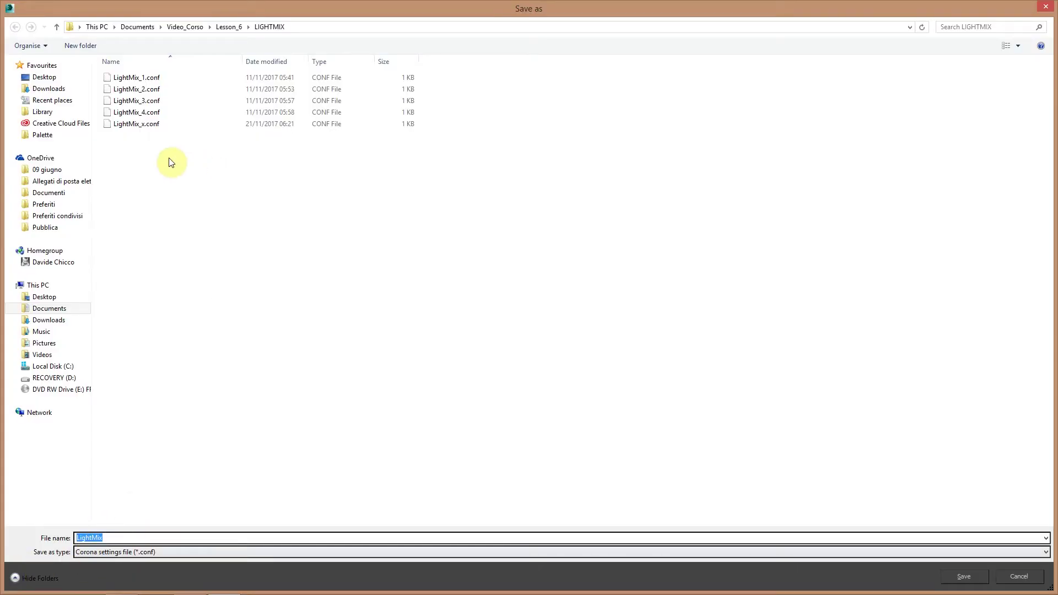
left_click(139, 123)
double_click(105, 537)
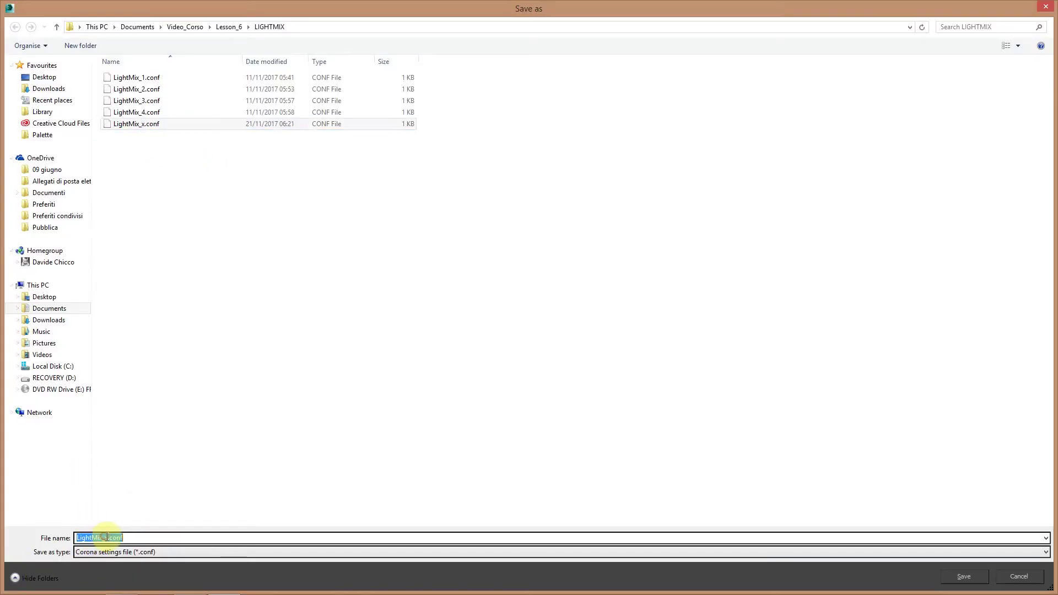
left_click(106, 537)
key("BackSpace")
type("6")
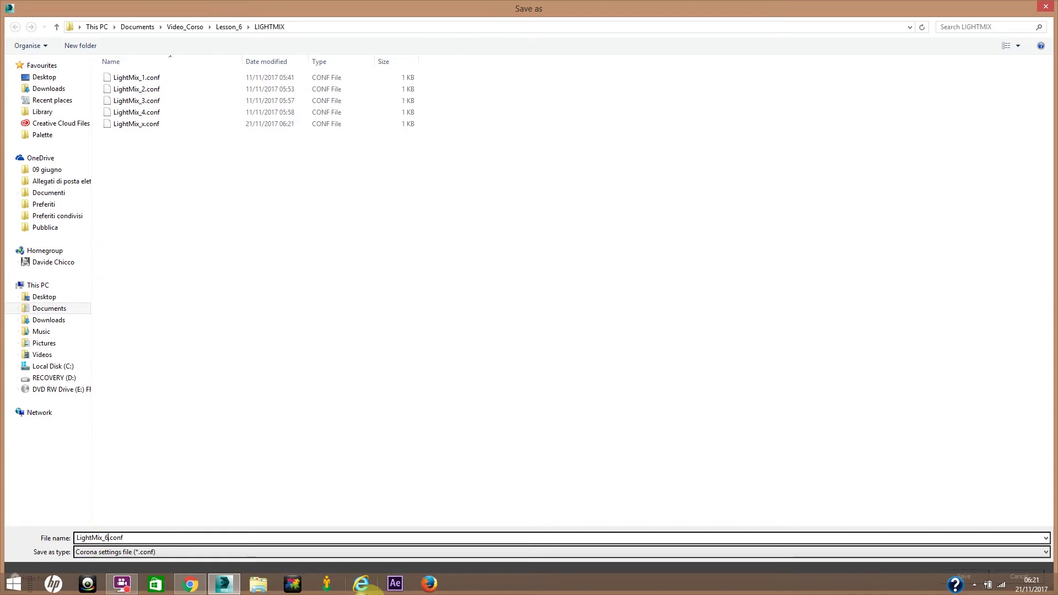
key("Return")
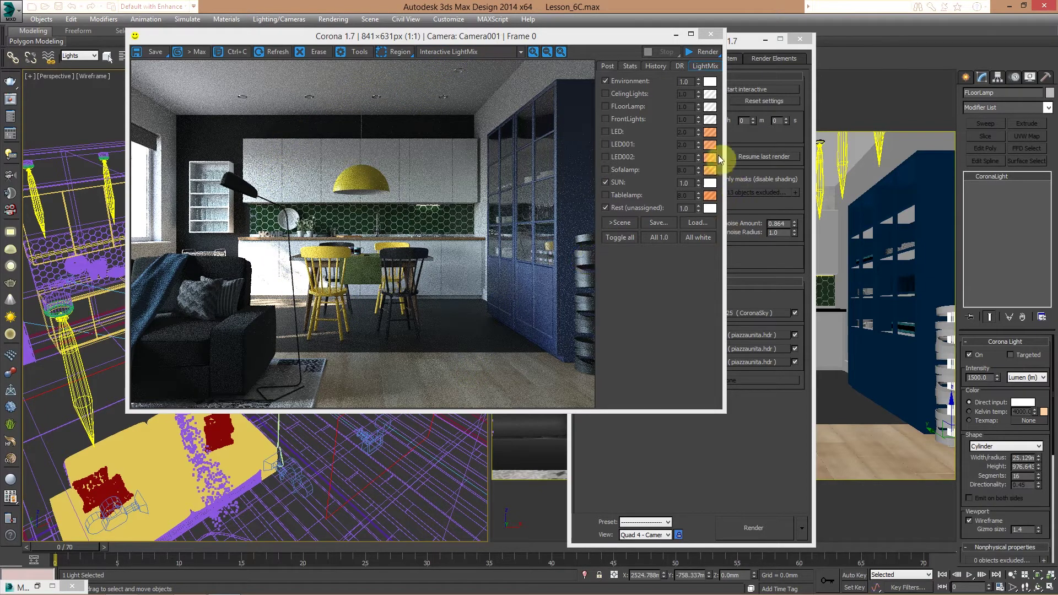
Step: Load the light mix configuration LightMix_x.conf
left_click(702, 220)
left_click(133, 126)
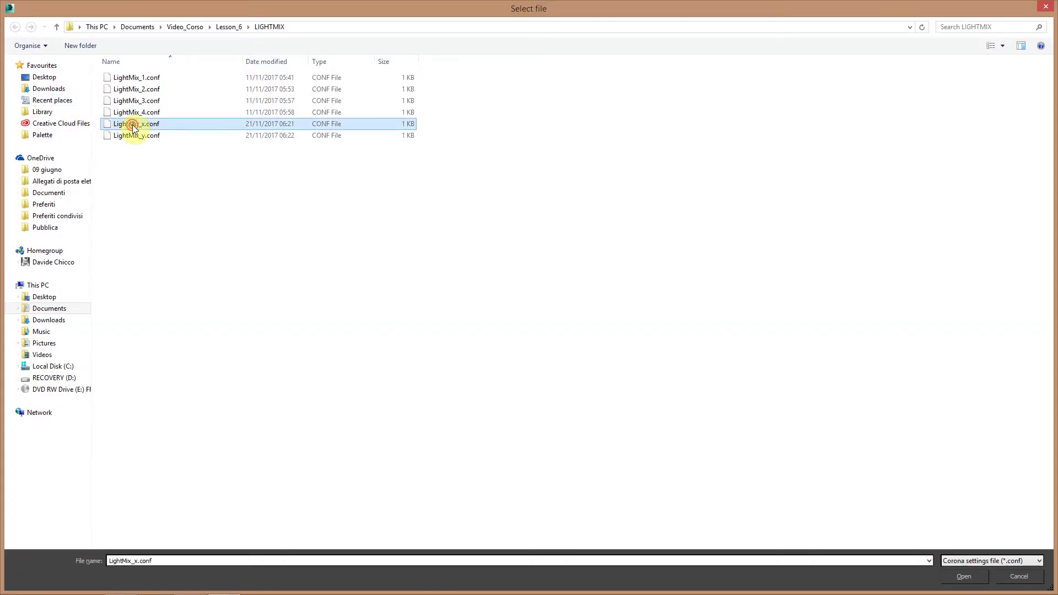
left_click(133, 125)
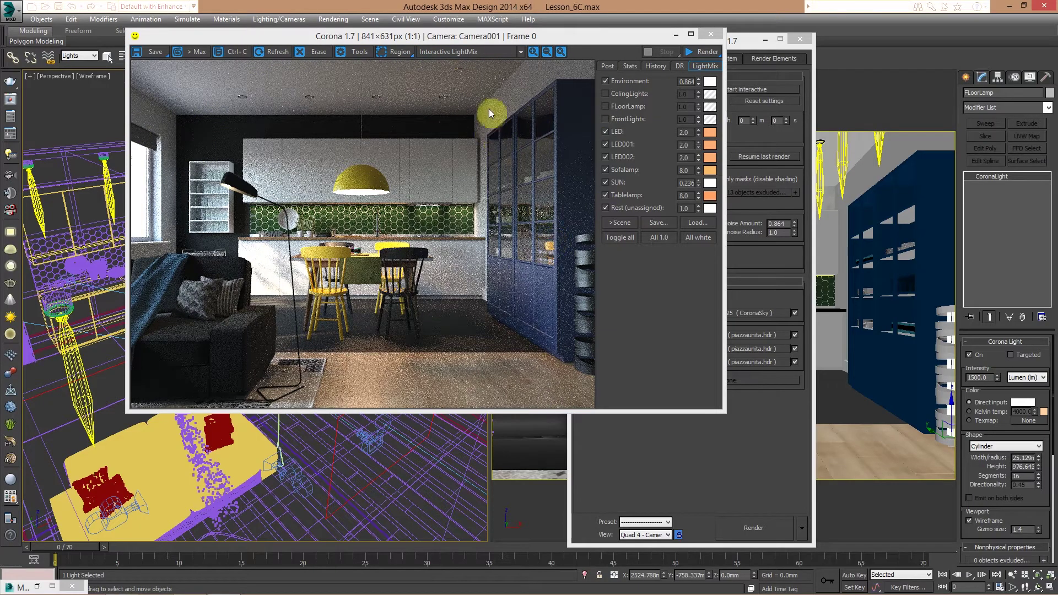
left_click_drag(547, 35, 590, 45)
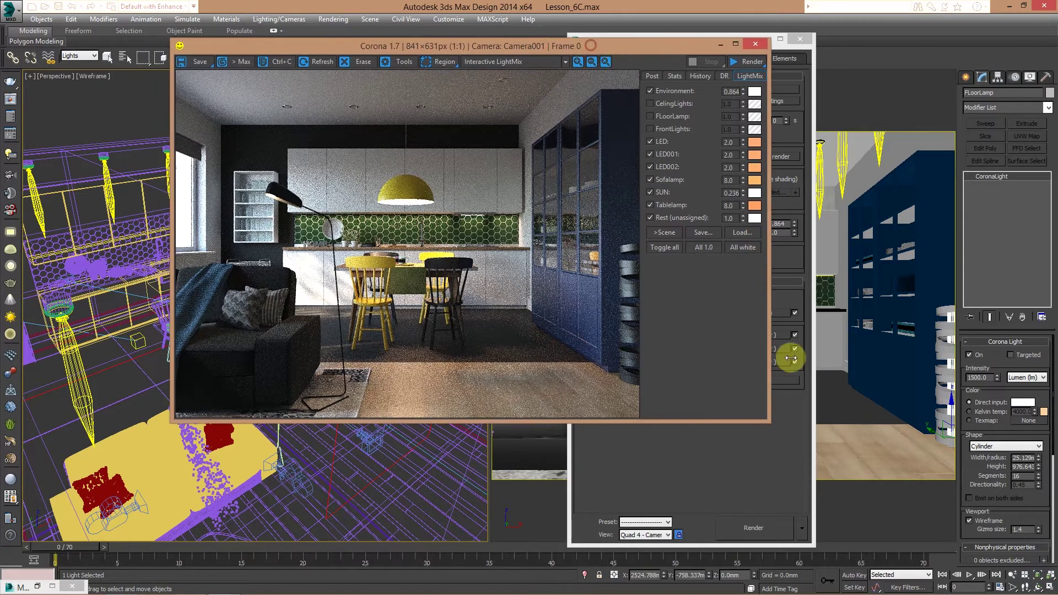
Step: Bake the current LightMix colours and intensities into the scene lights and select a kitchen LED light to check its parameters
left_click(663, 233)
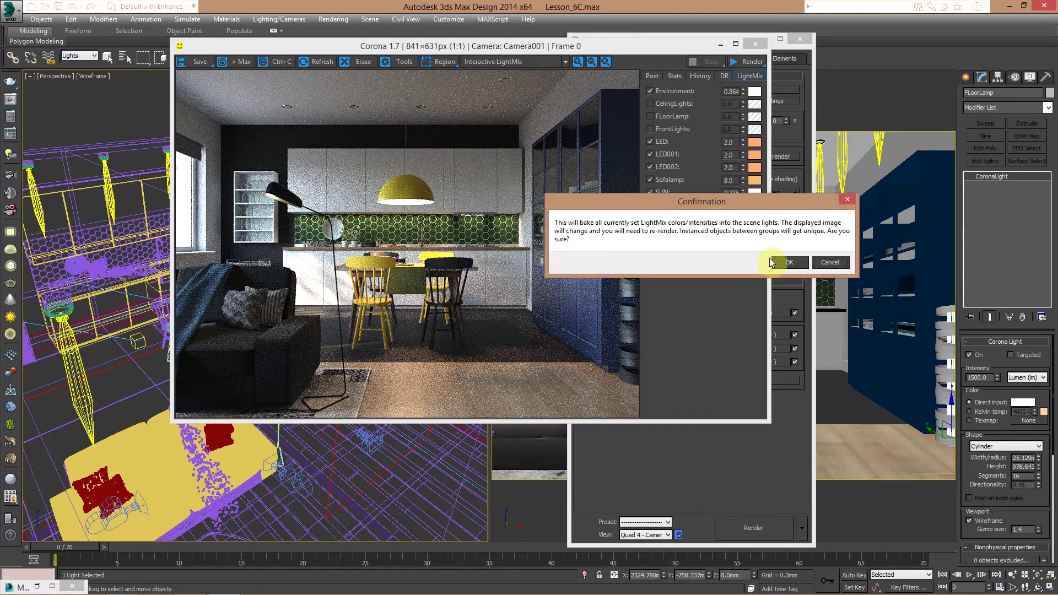
left_click(786, 262)
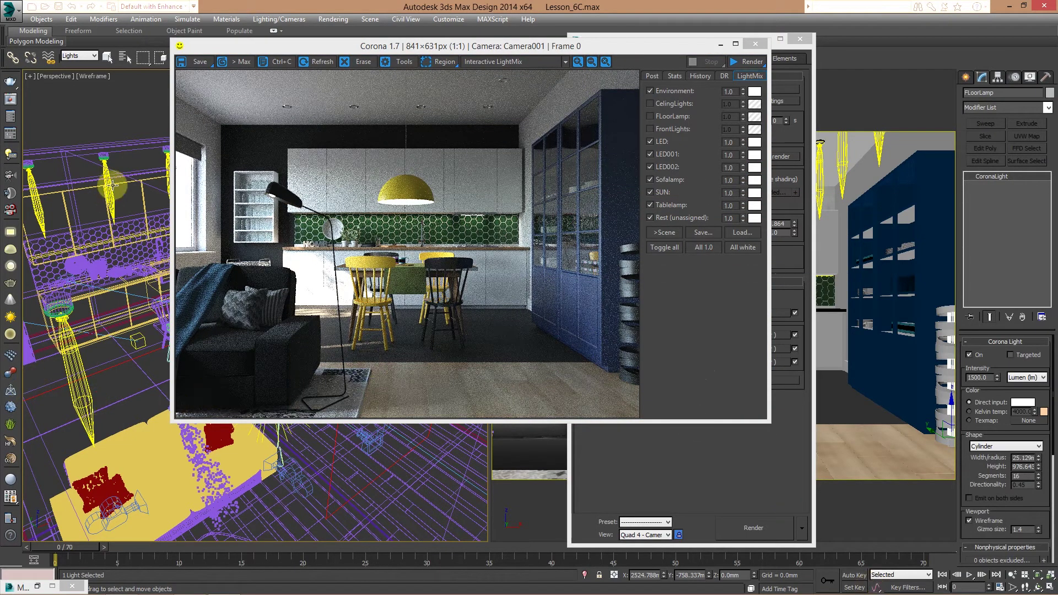
left_click(90, 246)
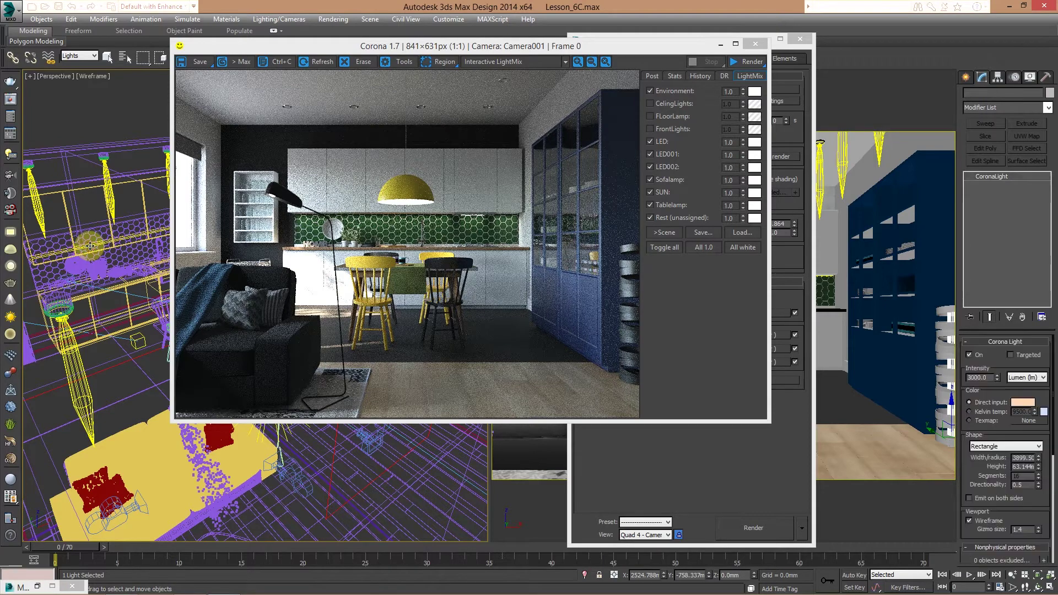
Step: Check the intensity parameter of the selected LED light and start Corona interactive rendering from the frame buffer
left_click_drag(417, 46, 567, 67)
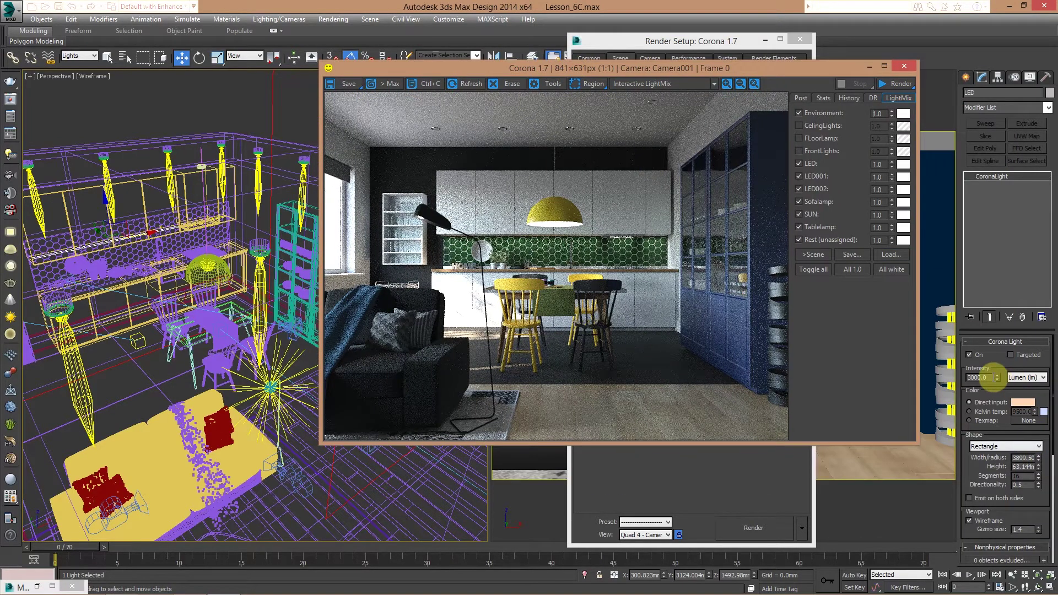
double_click(978, 378)
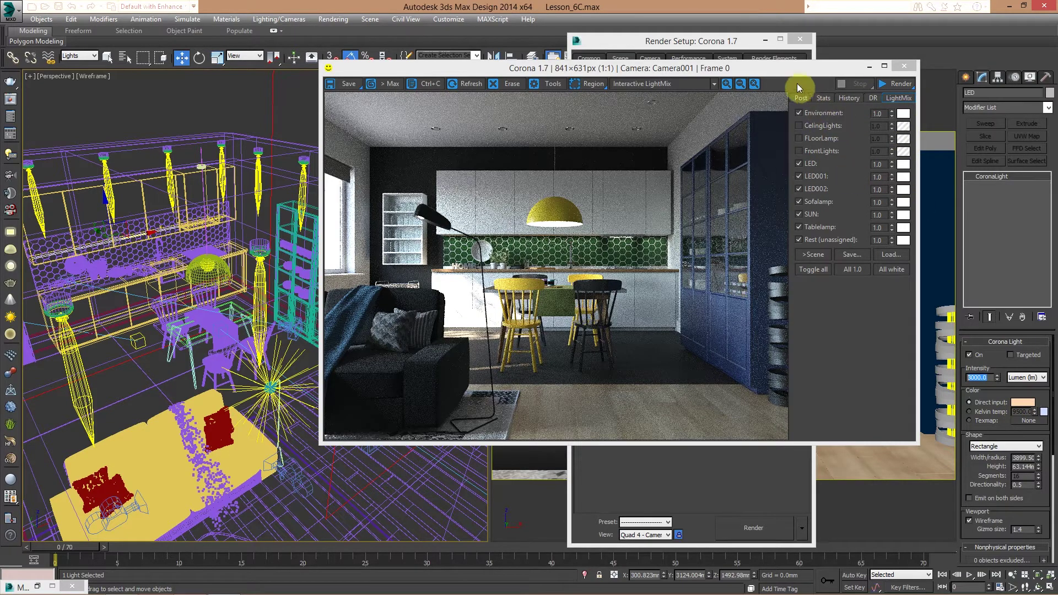
left_click_drag(772, 67, 668, 49)
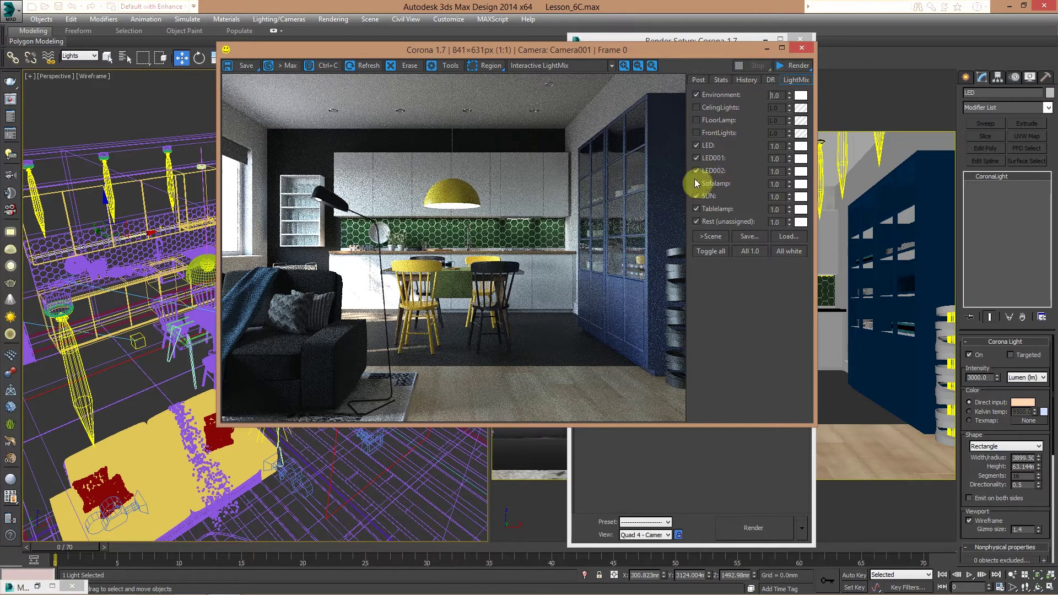
left_click(791, 64)
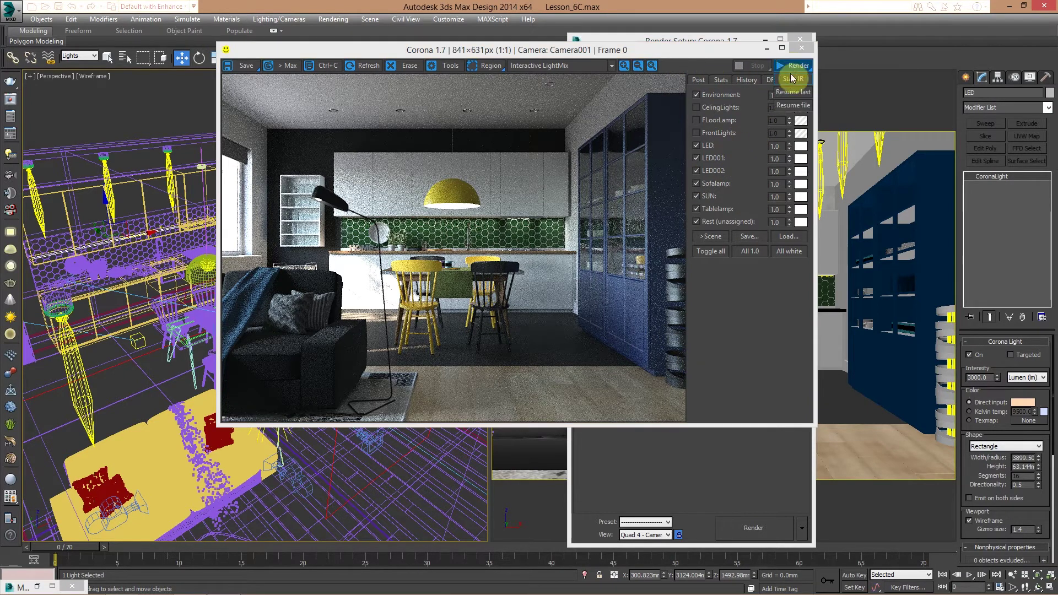
left_click(791, 79)
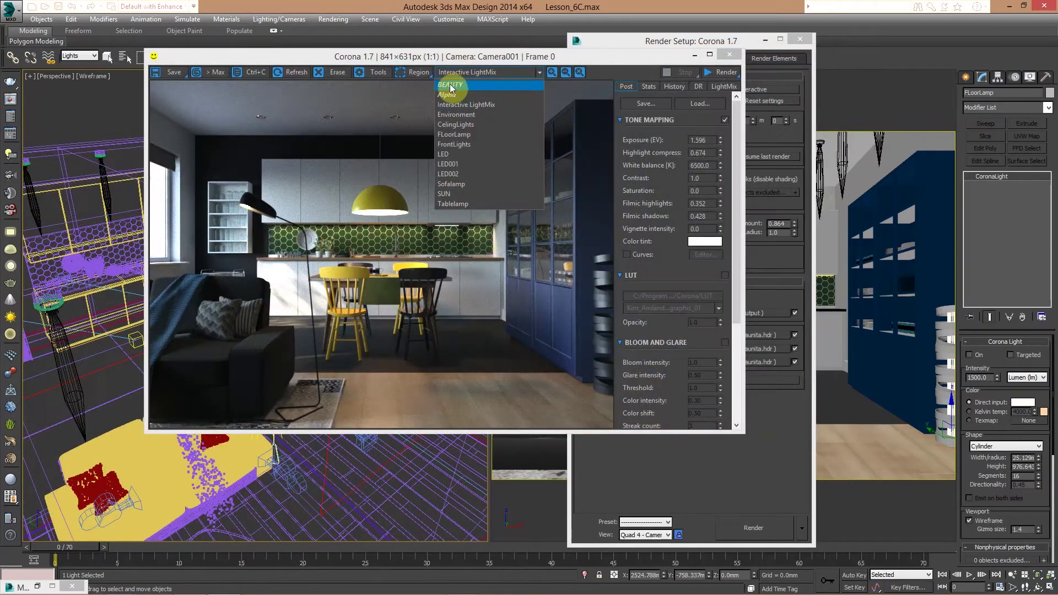
Step: View the BEAUTY pass, and enable the CelingLights, FLoorLamp and FrontLights layers in the light mix
left_click(450, 84)
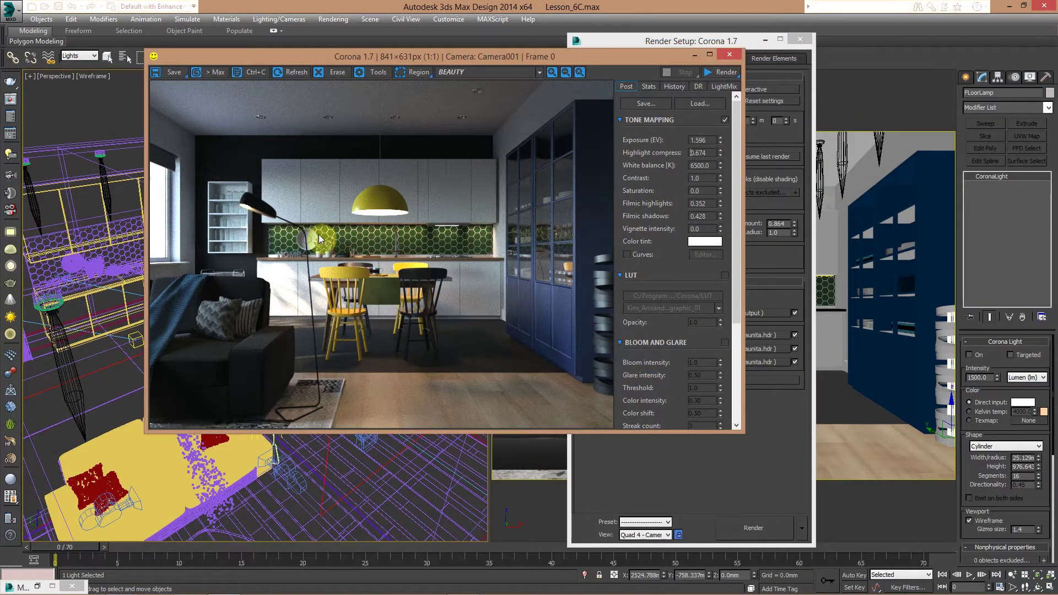
left_click(723, 86)
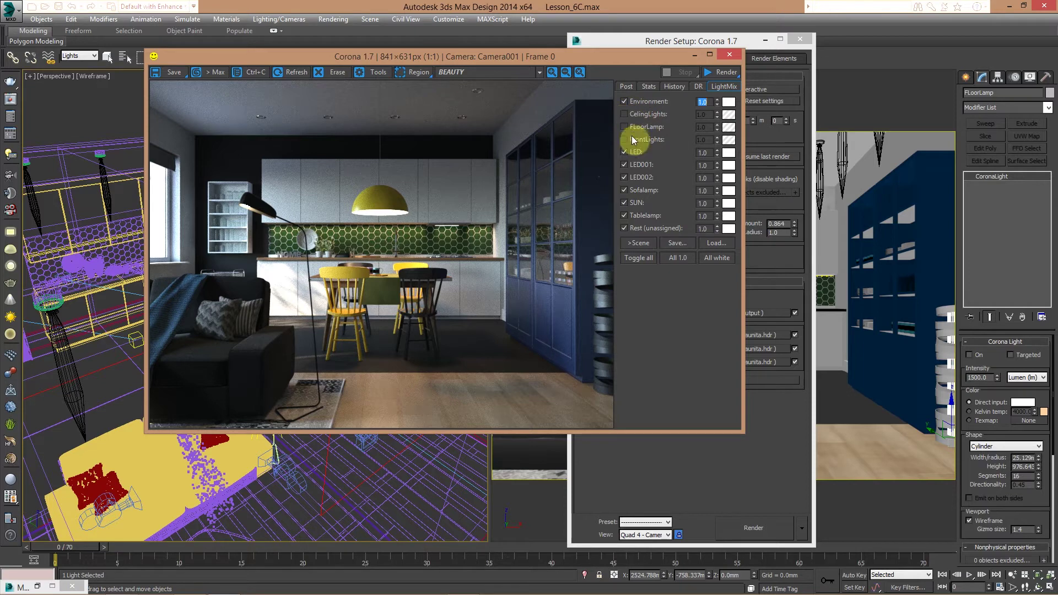
left_click(626, 114)
left_click(626, 114)
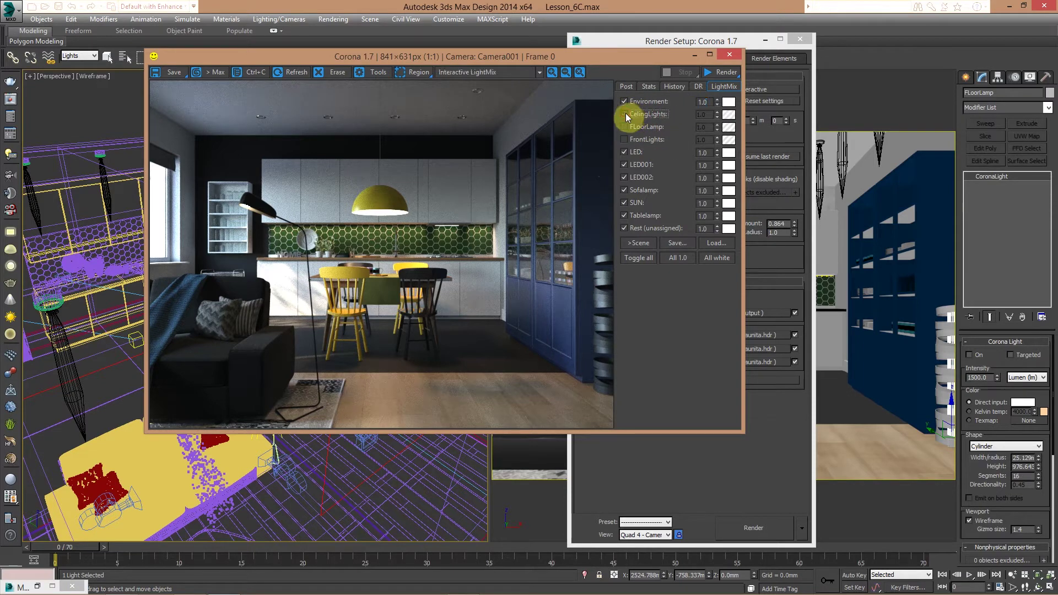
left_click(625, 114)
left_click(624, 127)
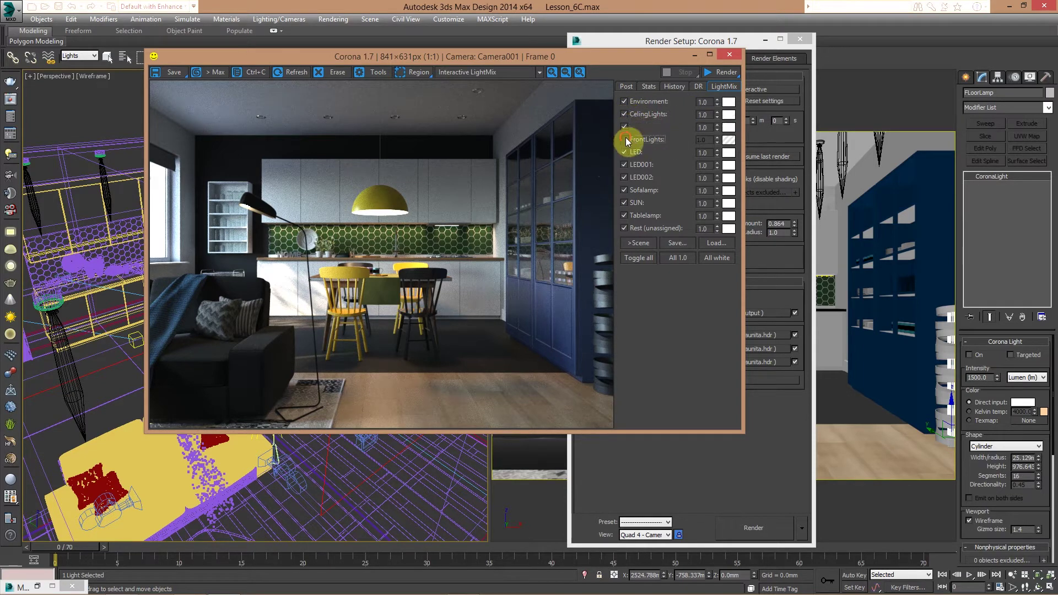
left_click(624, 140)
Step: Set the LightMix intensity of the CelingLights, FLoorLamp and FrontLights layers to 0
double_click(702, 115)
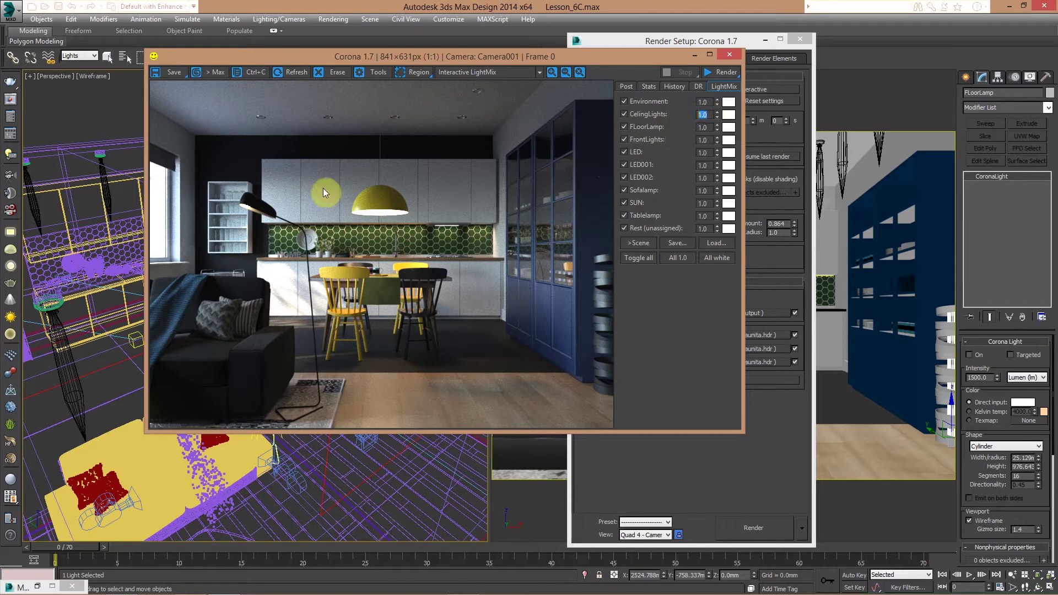
type("0")
key("Return")
double_click(702, 127)
type("0")
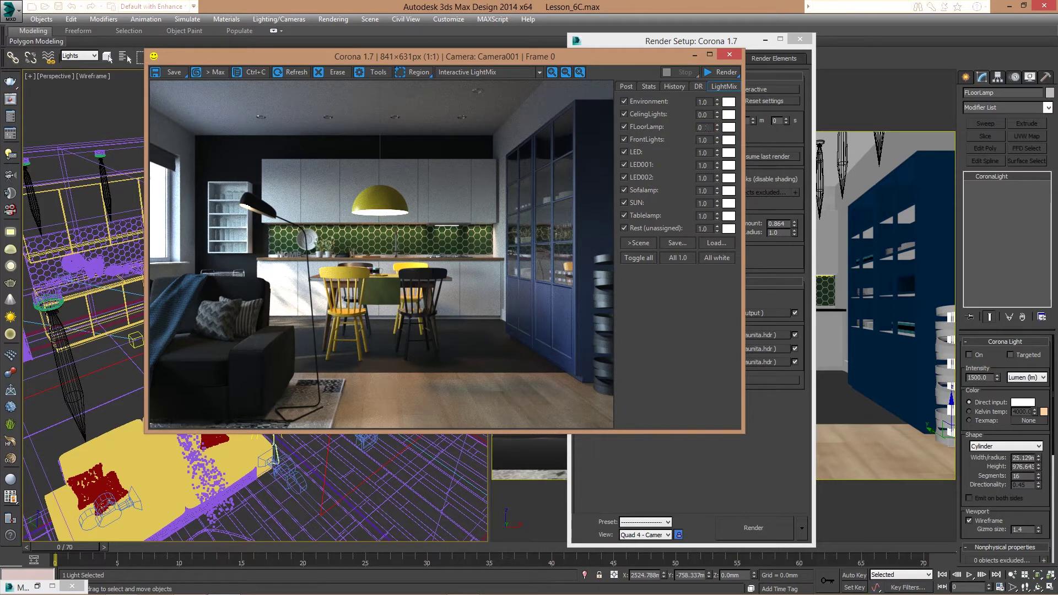
key("Return")
double_click(703, 140)
type("0")
key("Return")
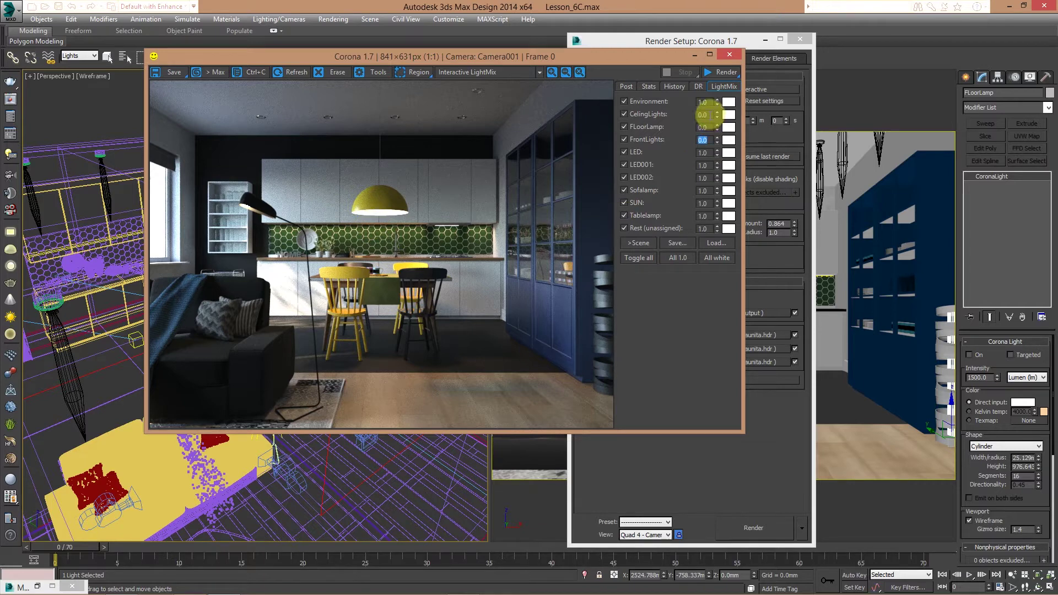
Step: Compare the BEAUTY pass with Interactive LightMix and look through the frame buffer's post-processing settings
left_click(447, 72)
left_click(449, 86)
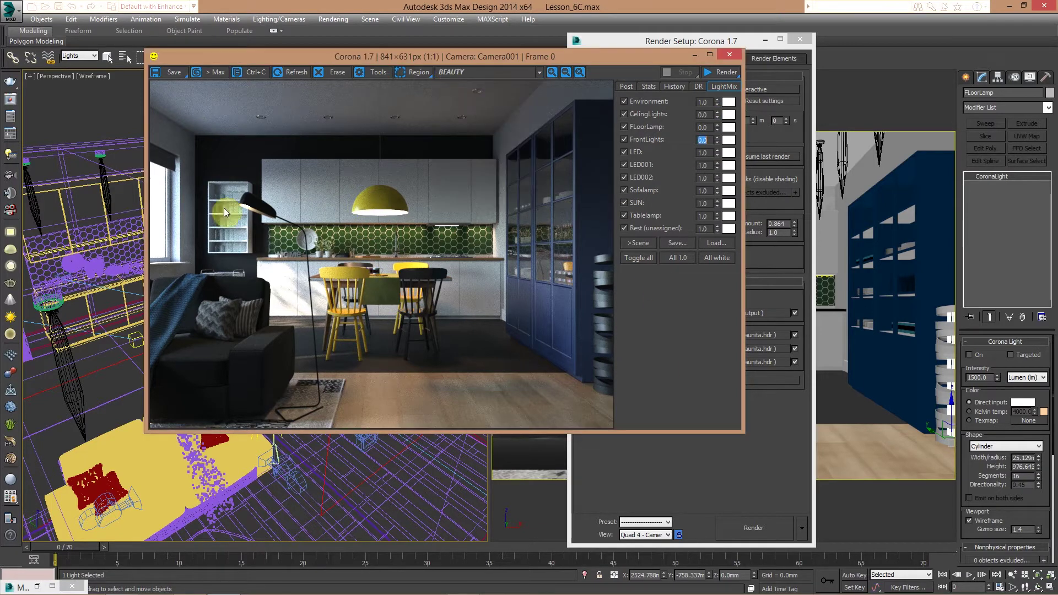
left_click(628, 87)
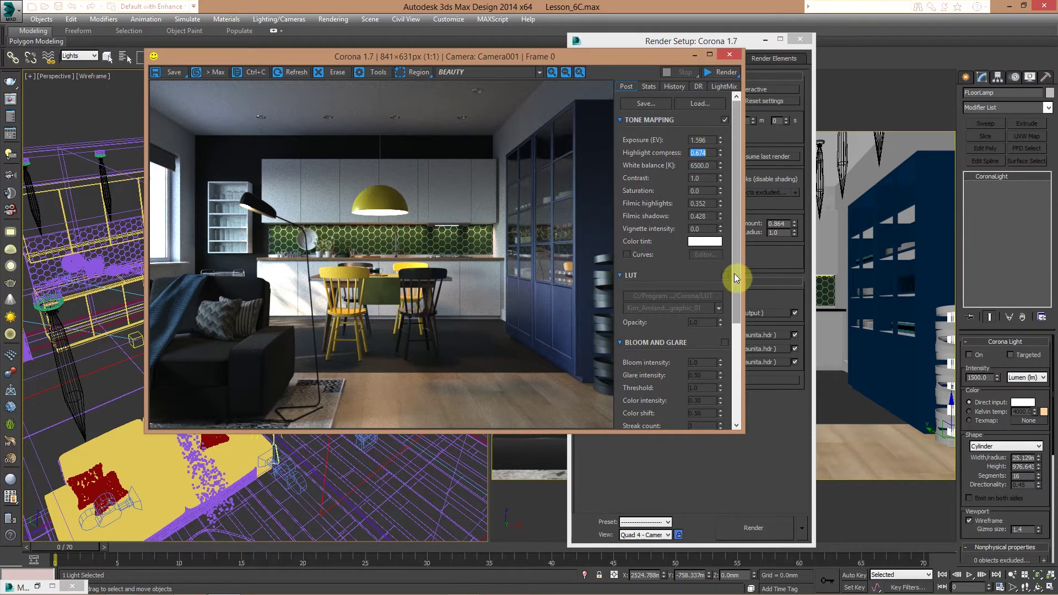
left_click_drag(738, 211, 739, 197)
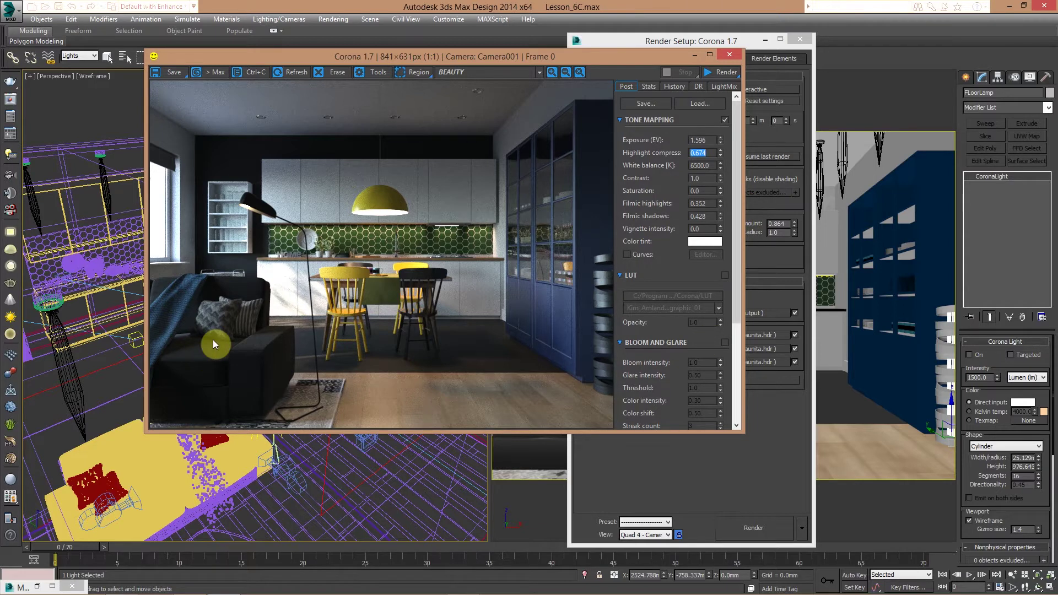
left_click(724, 87)
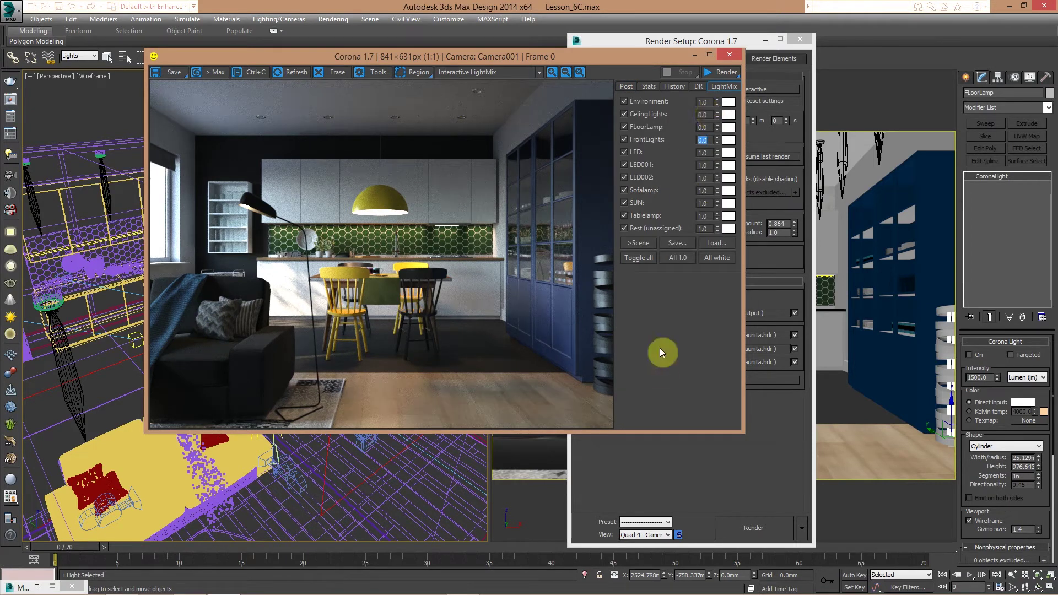
left_click(447, 73)
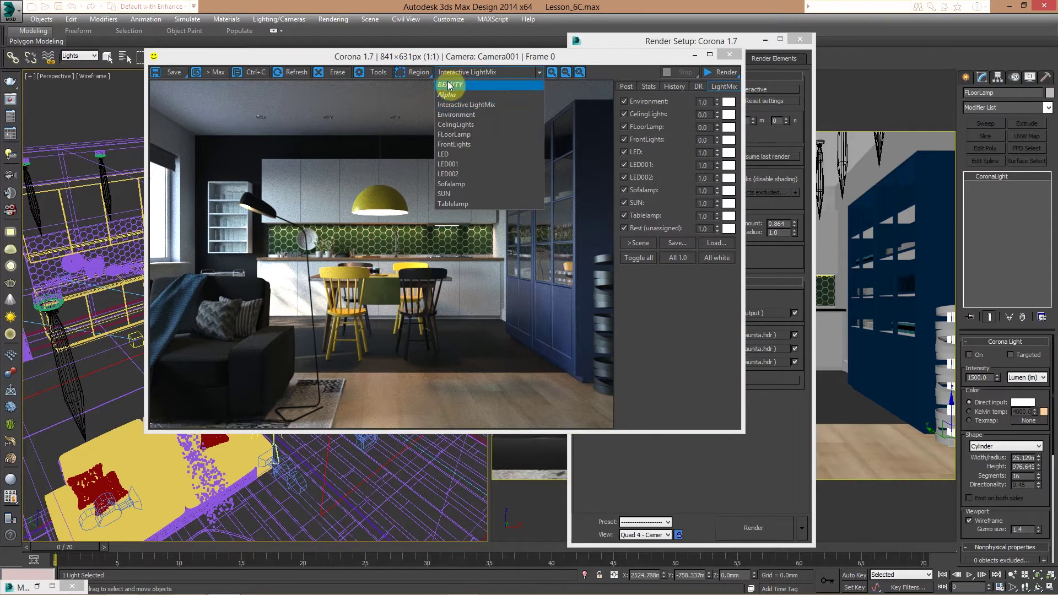
left_click(447, 84)
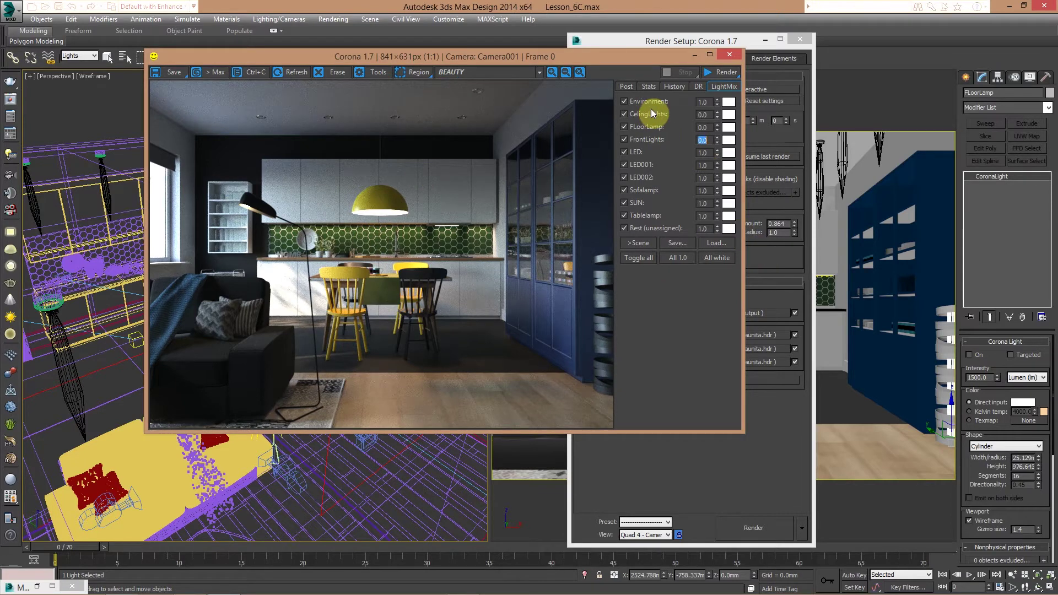
left_click(627, 87)
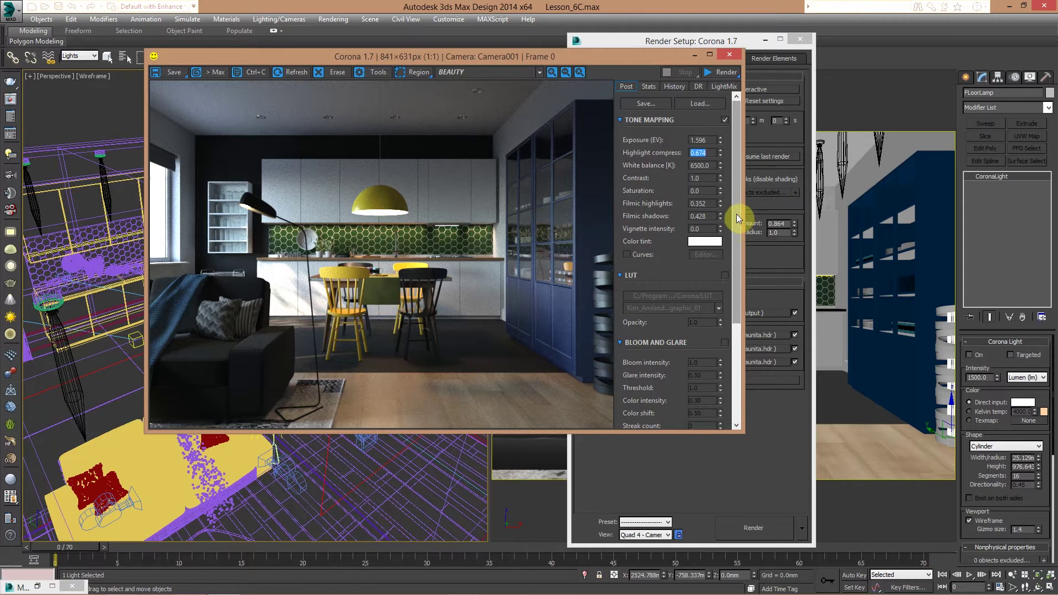
left_click_drag(736, 214, 738, 197)
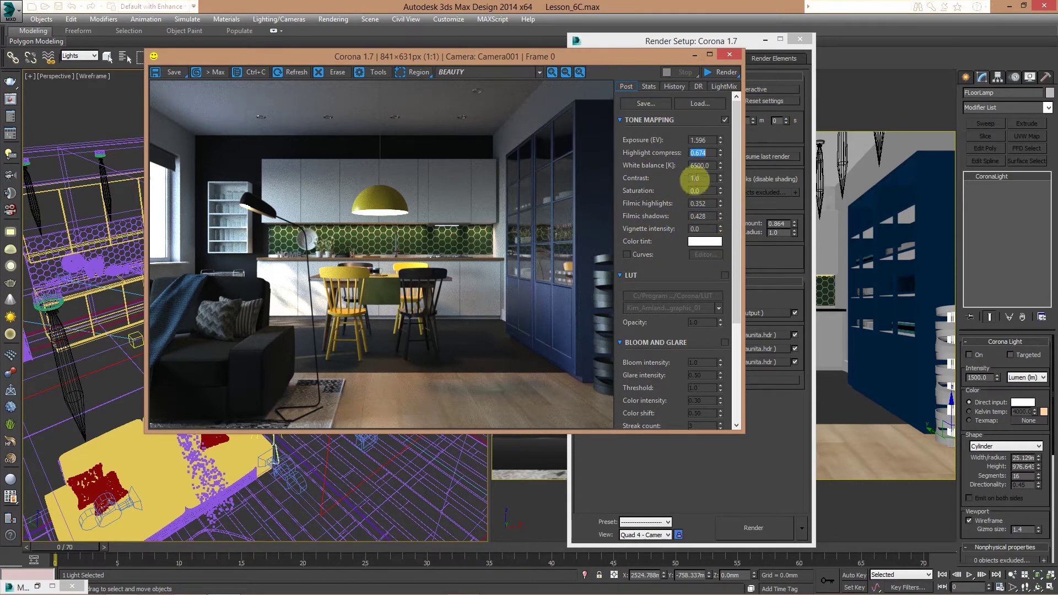
Step: Collapse the Tone Mapping, LUT and Bloom and Glare sections of the post-processing settings
left_click(622, 119)
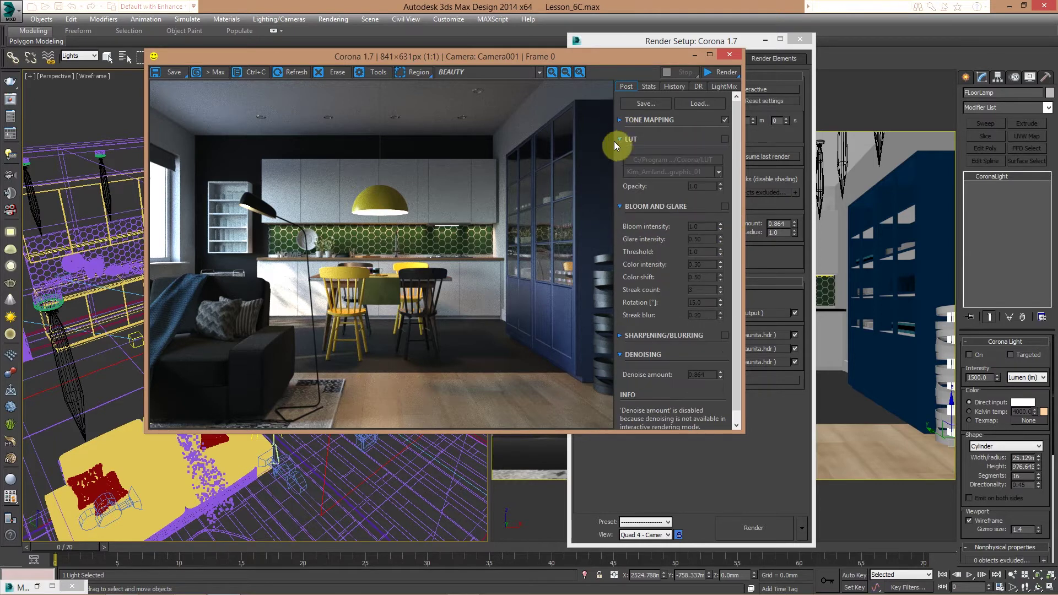
left_click(618, 138)
left_click(620, 159)
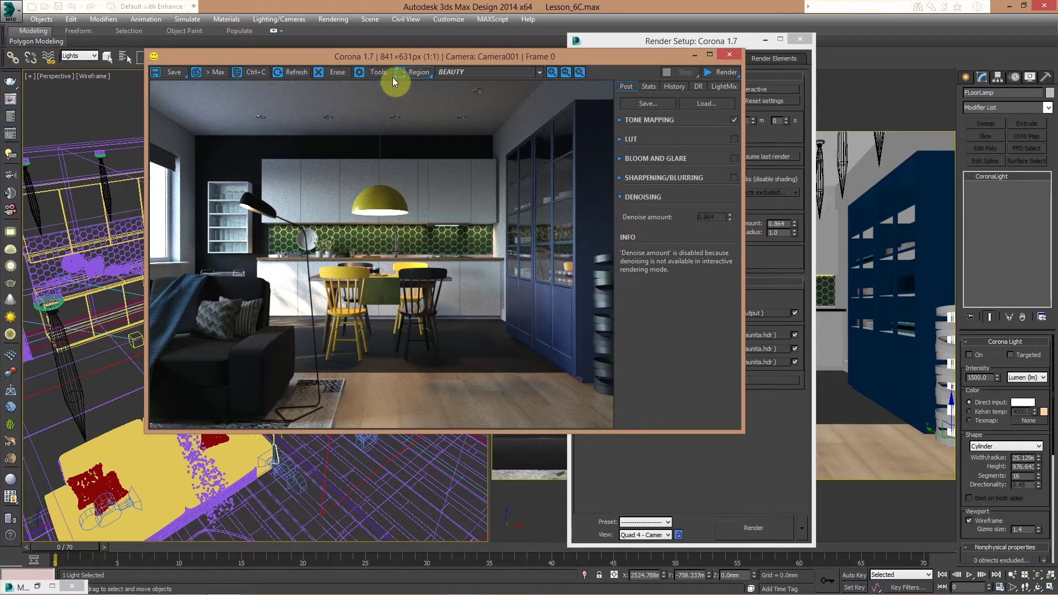
Step: Toggle tone mapping off and back on to compare, and adjust the exposure to 1.438 EV
left_click(372, 74)
left_click(733, 121)
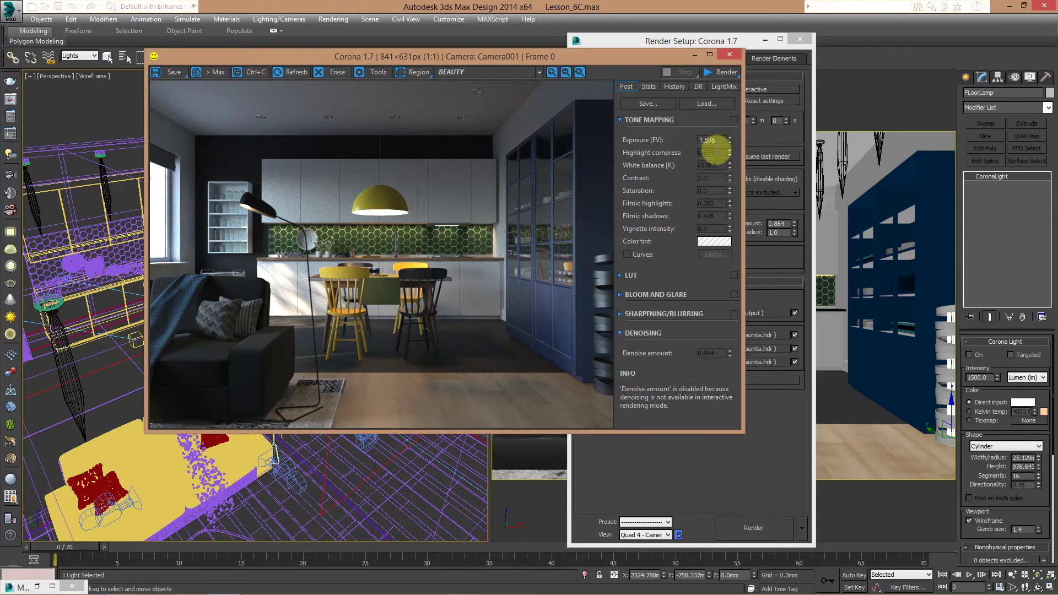
left_click(734, 119)
left_click_drag(733, 141, 731, 140)
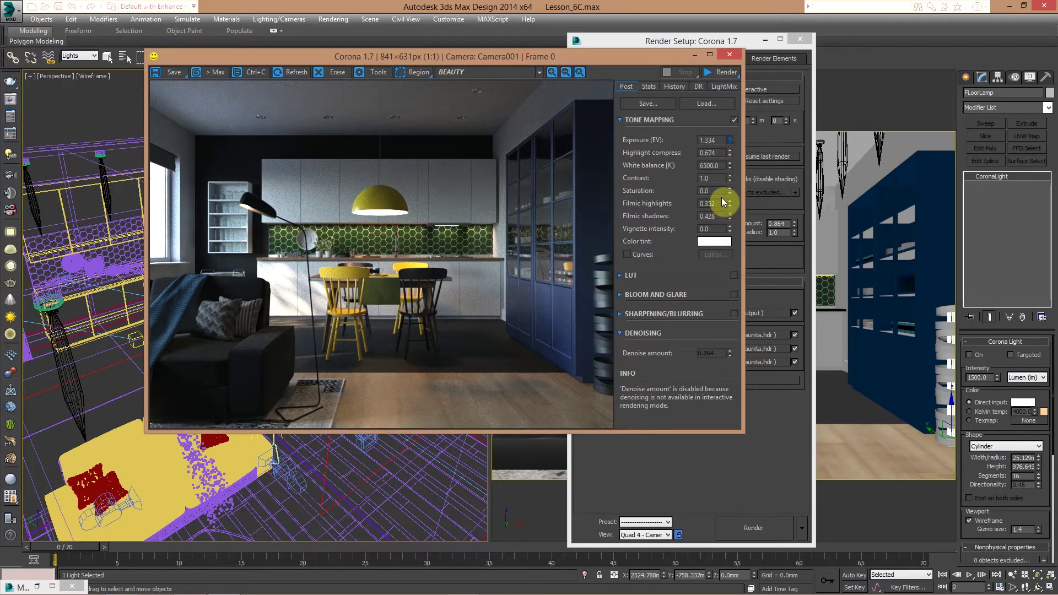
left_click_drag(703, 180, 696, 237)
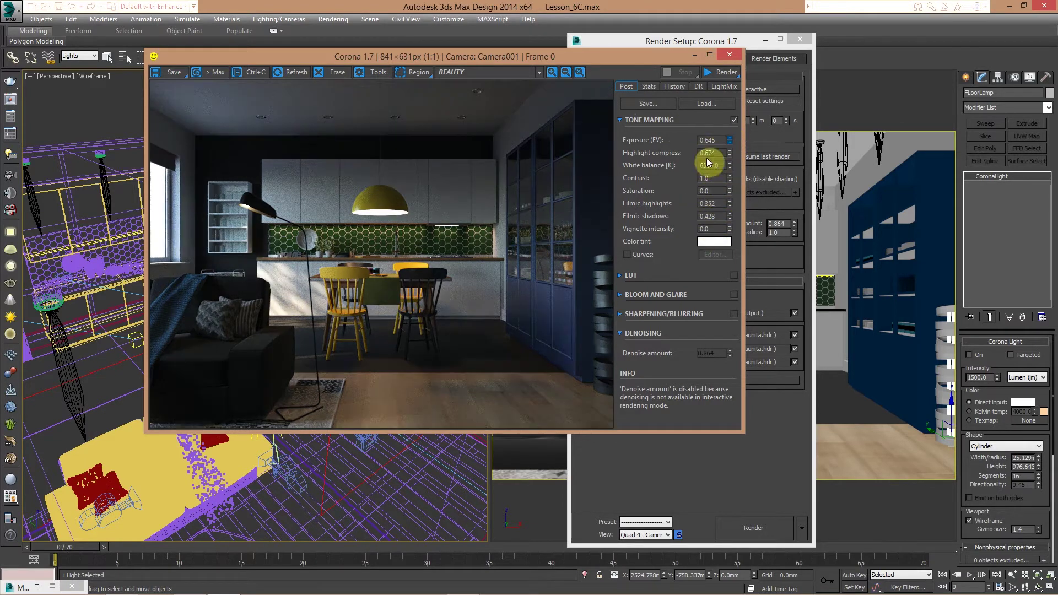
left_click_drag(725, 152, 732, 156)
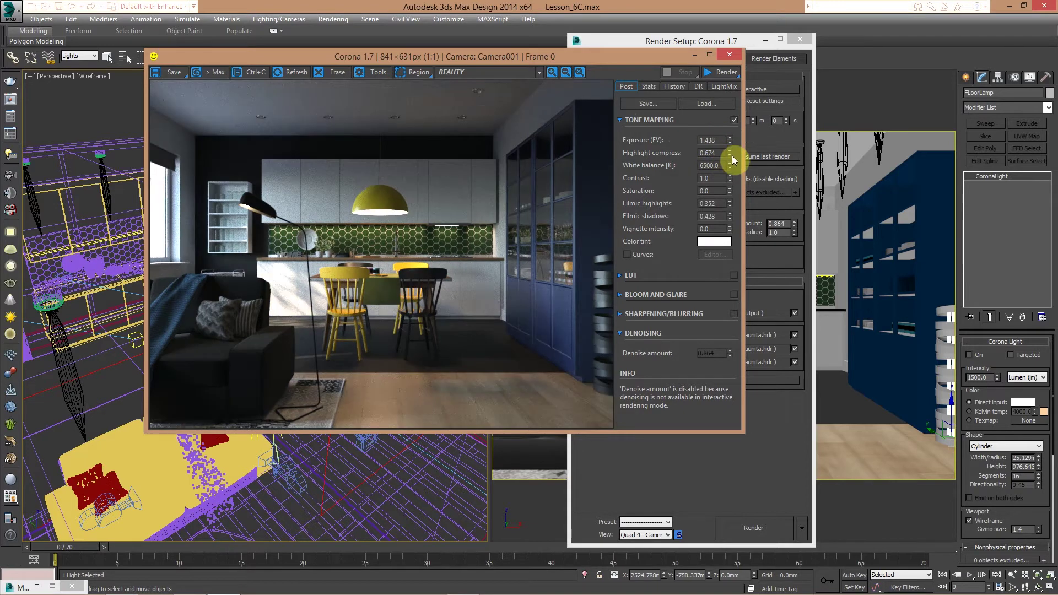
Step: Test lower and higher highlight compression on the BEAUTY render and set Highlight compress to 1.0
left_click(730, 155)
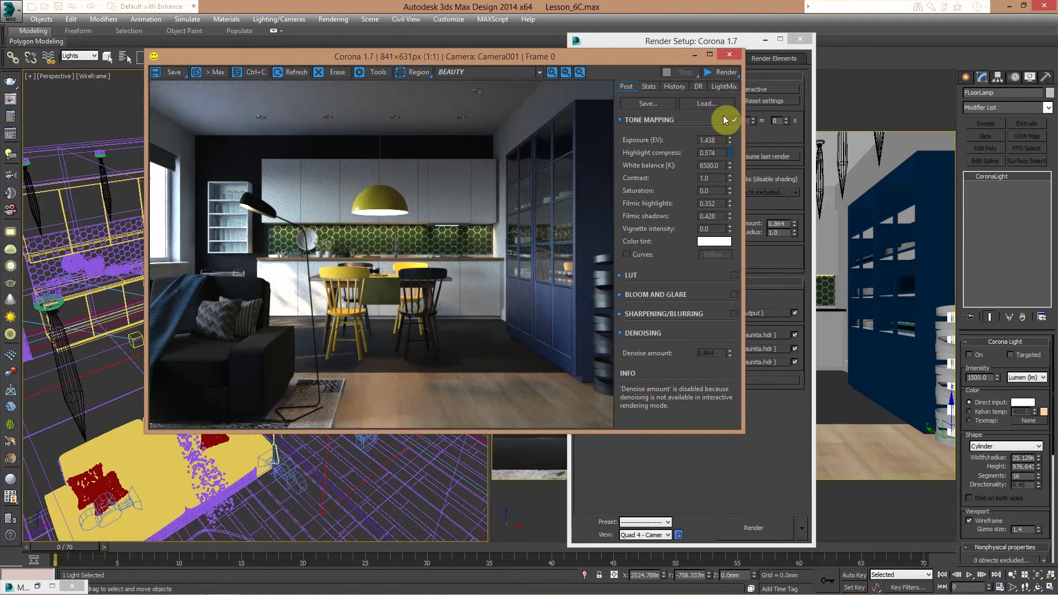
left_click_drag(729, 158, 730, 155)
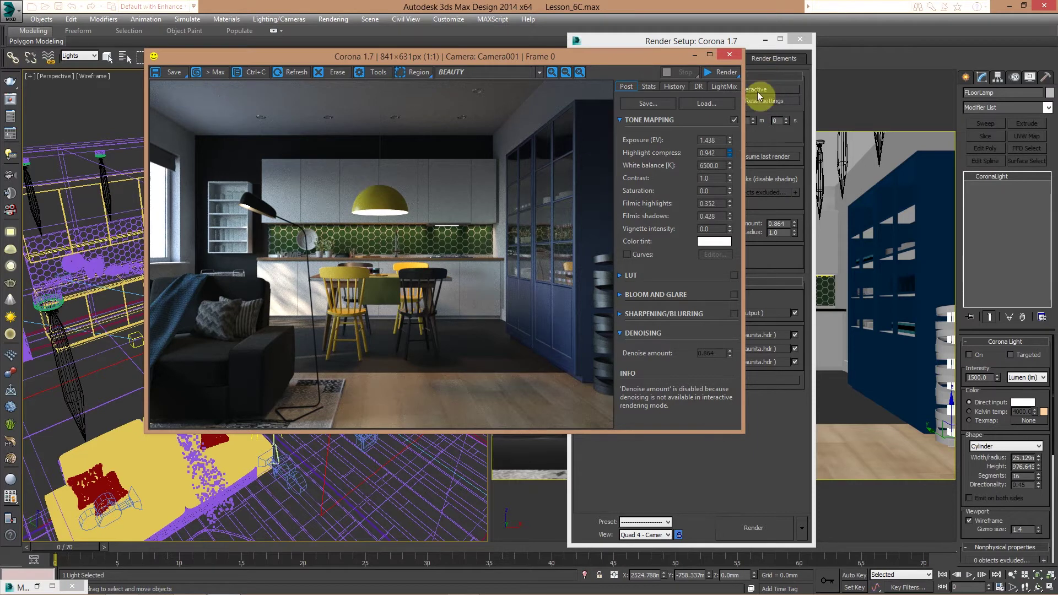
left_click_drag(729, 152, 494, 94)
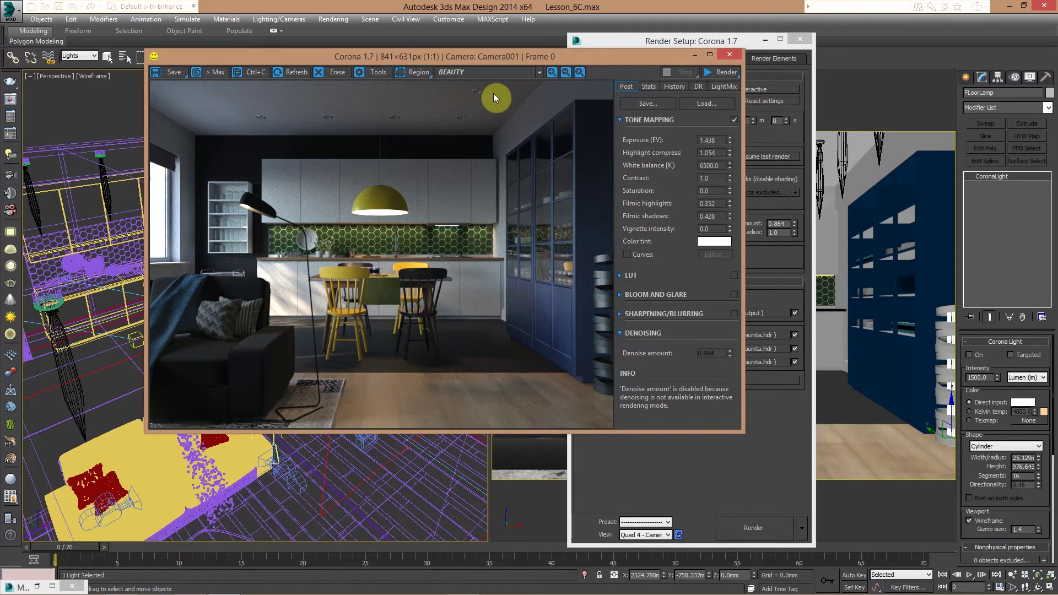
key("BackSpace")
key("BackSpace")
key("Return")
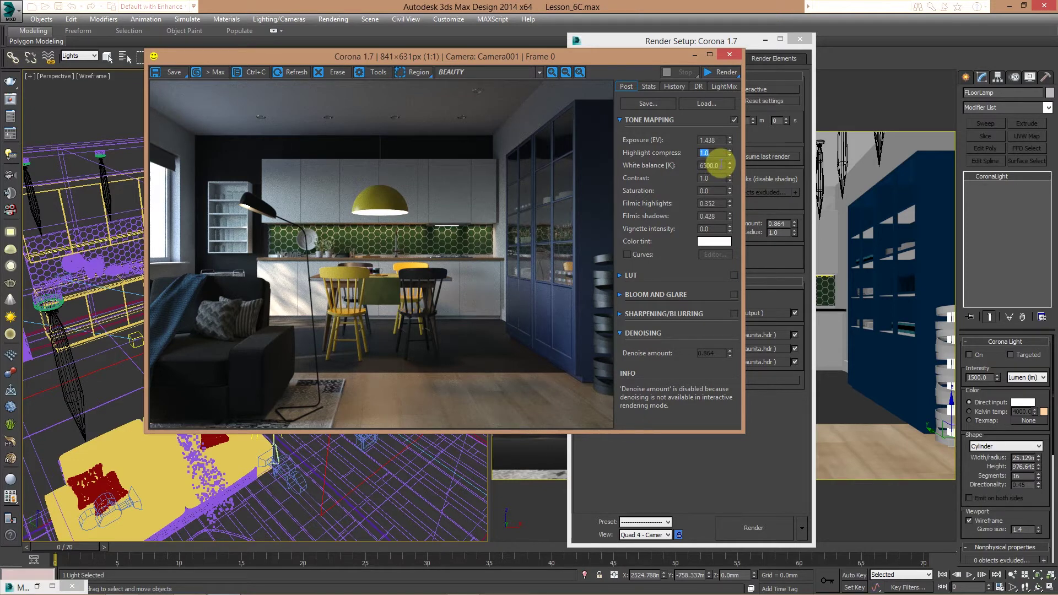
Step: Try a warmer white balance of about 12,600 K and reset it to 6500 K
left_click_drag(729, 165, 758, 49)
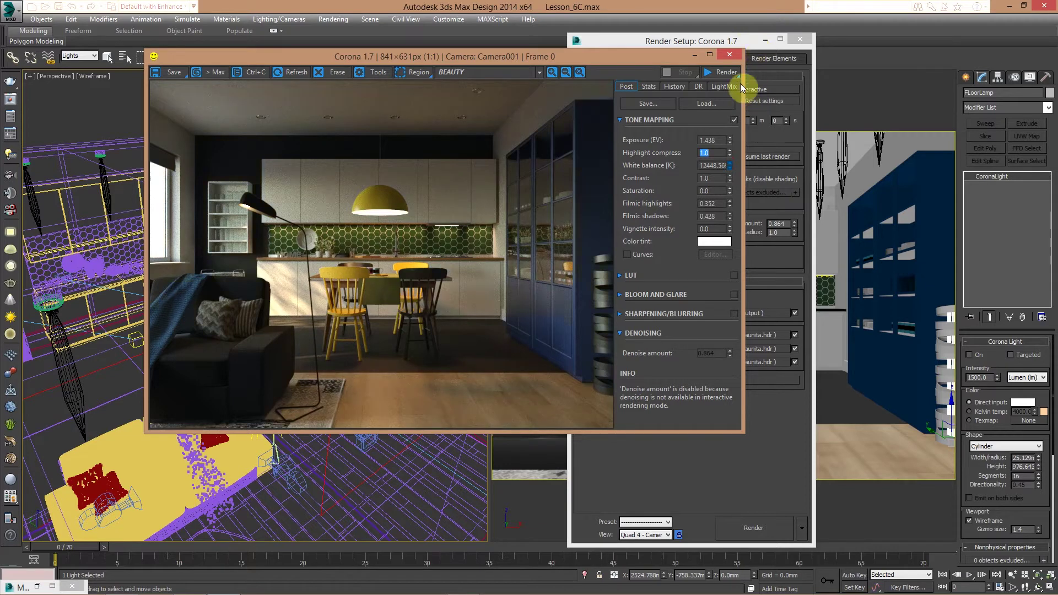
left_click_drag(739, 88, 705, 152)
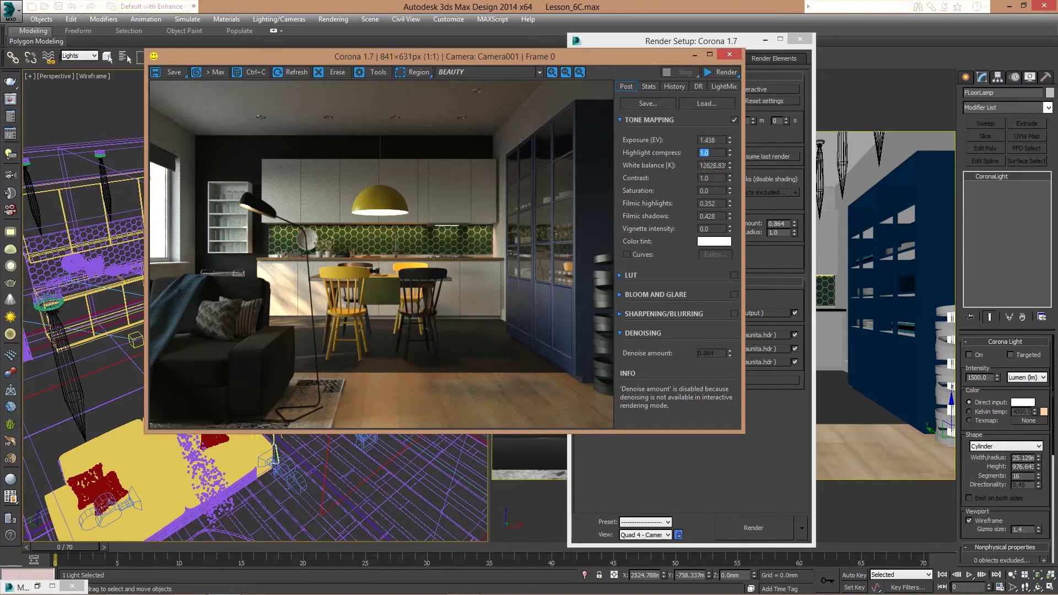
key("Tab")
type("6500")
key("Return")
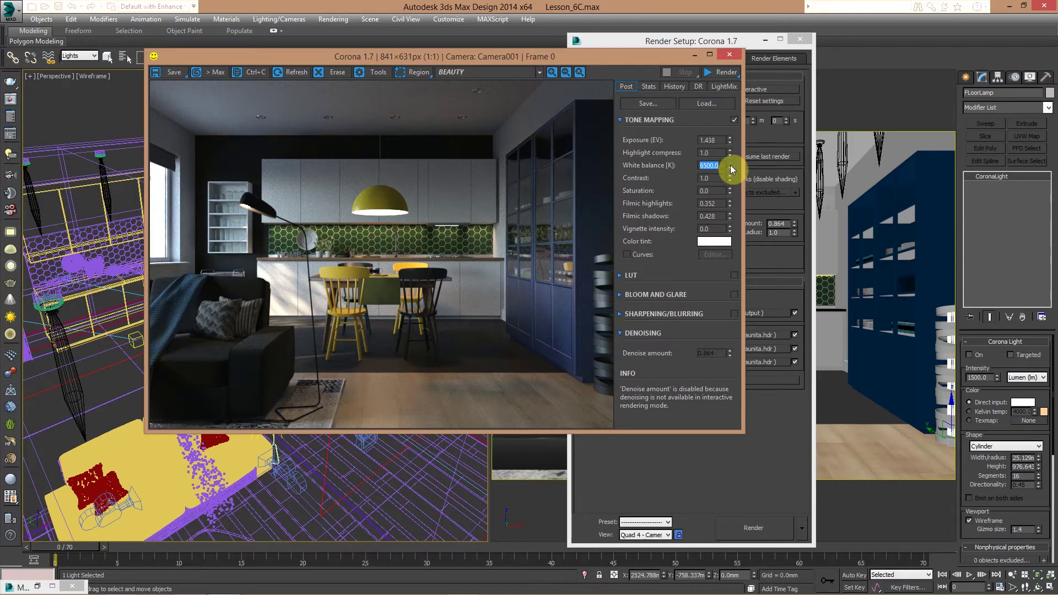
Step: Try a white balance of about 10,222 K and set White balance to 7000 K
left_click_drag(729, 164, 751, 104)
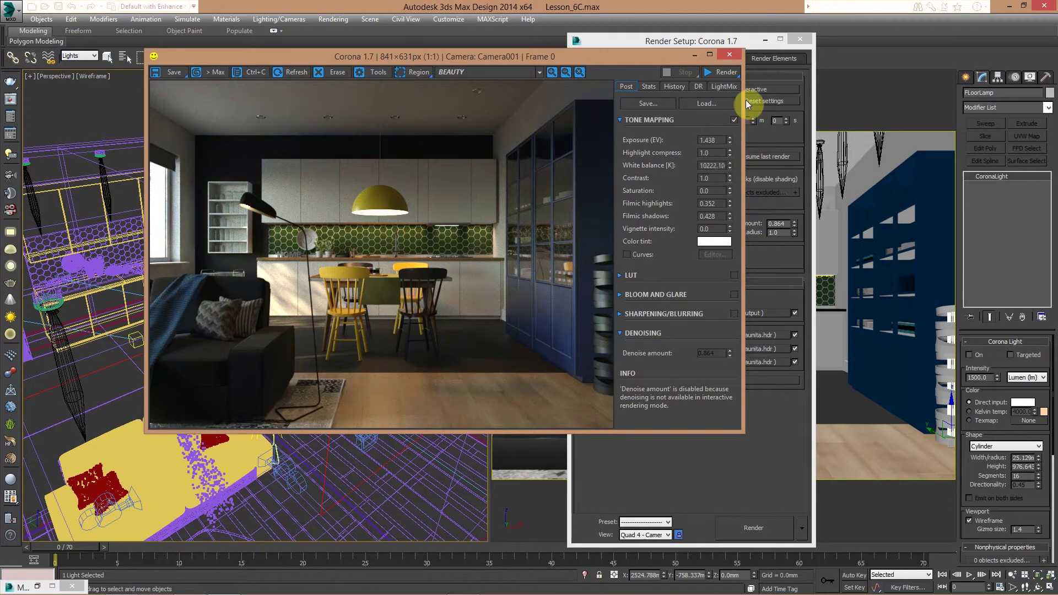
double_click(711, 166)
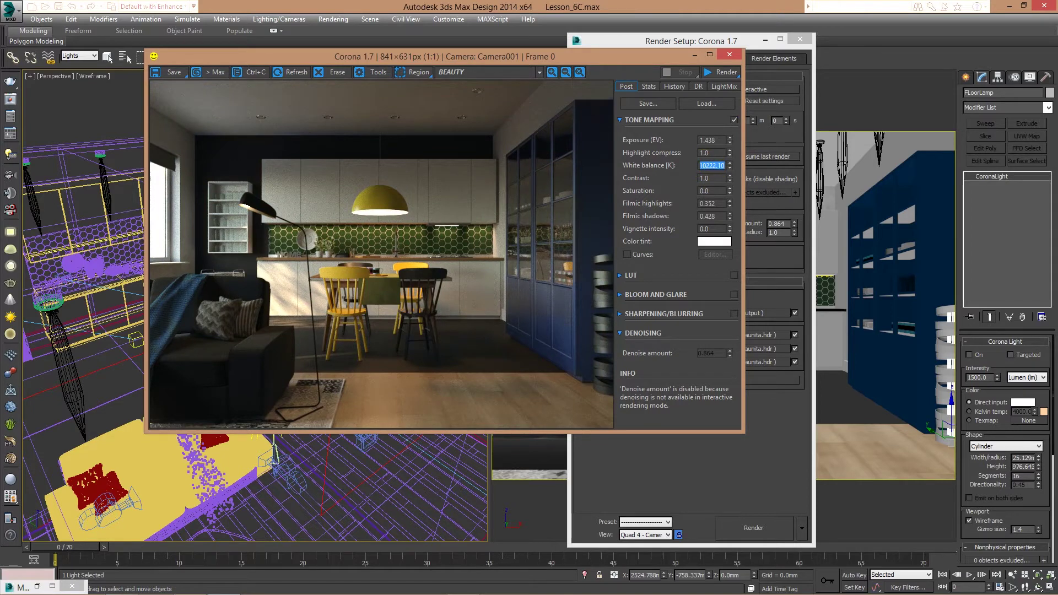
type("7000")
key("Return")
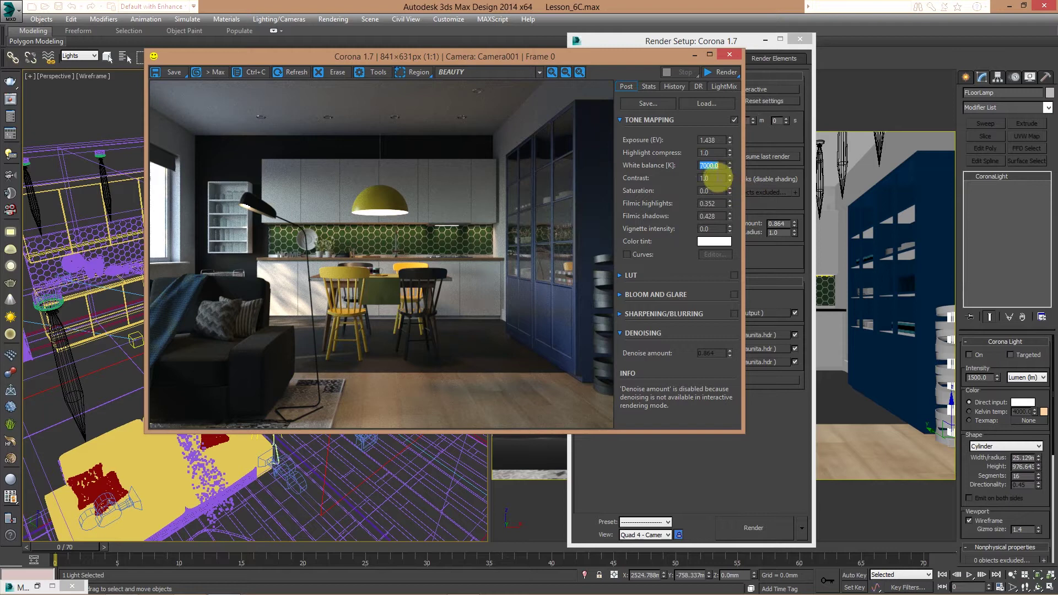
Step: Compare lower and higher filmic values, setting Filmic highlights to 0.580 and Filmic shadows to 0.380
double_click(713, 178)
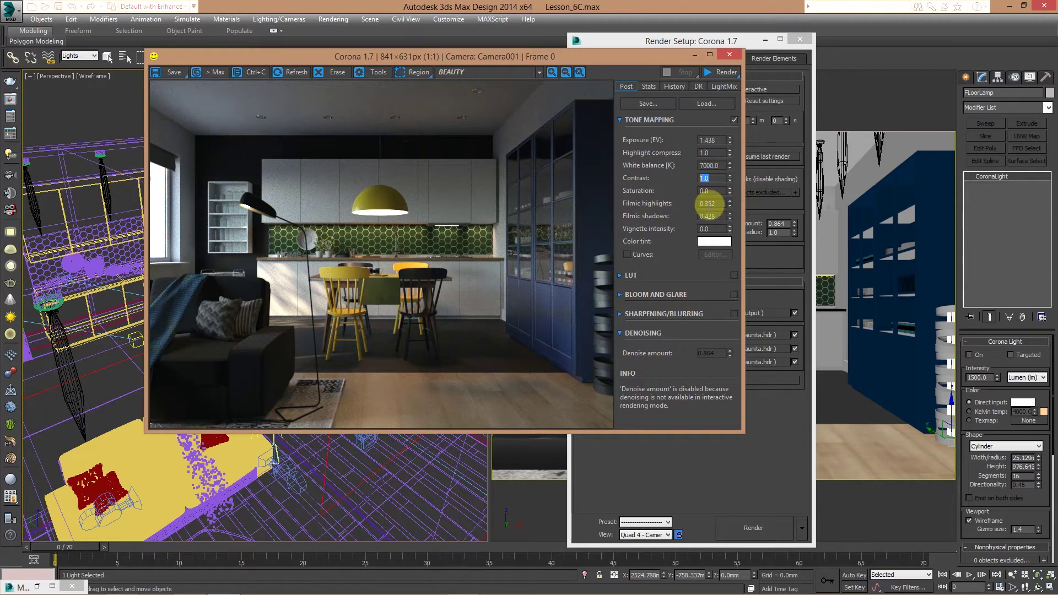
key("Tab")
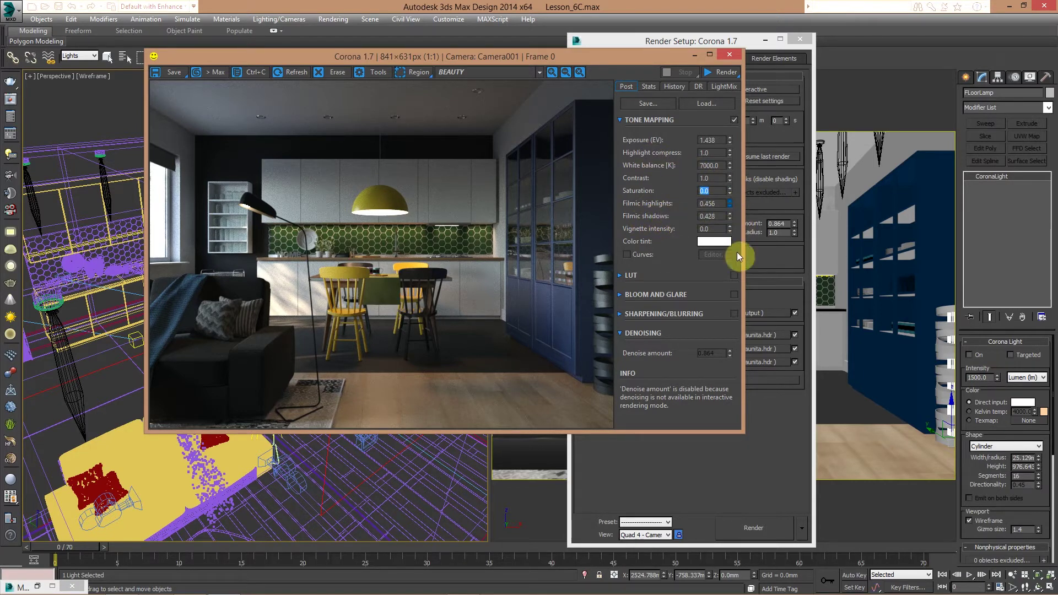
left_click_drag(329, 315, 236, 266)
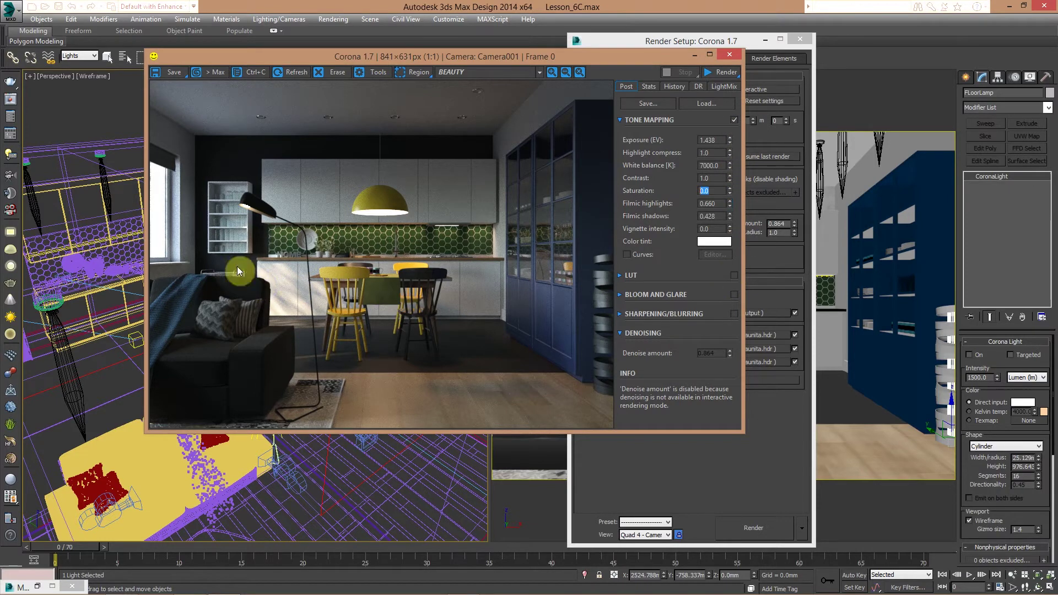
left_click_drag(734, 216, 731, 195)
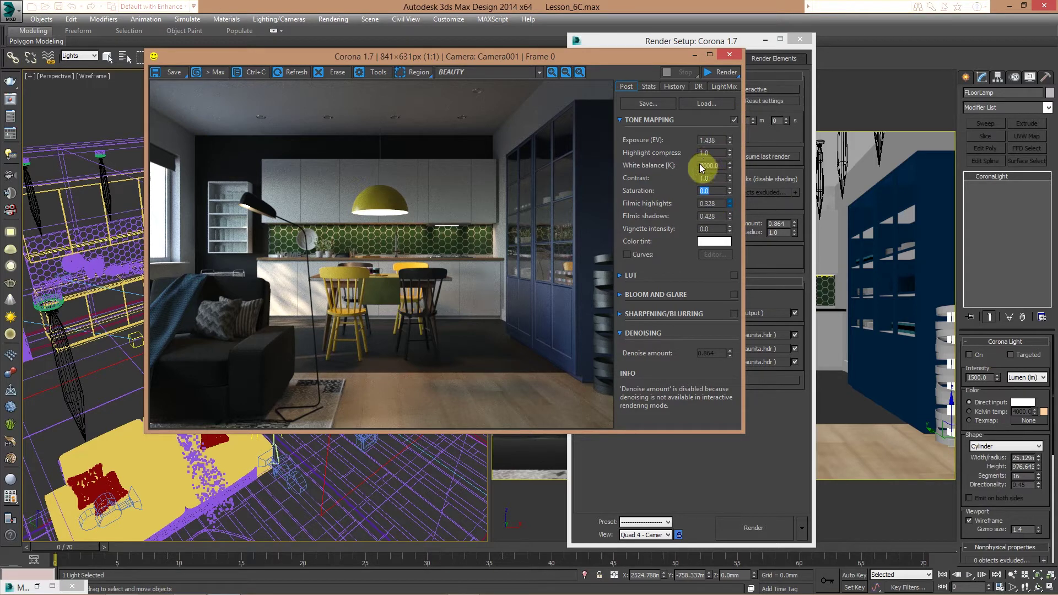
left_click_drag(699, 164, 698, 174)
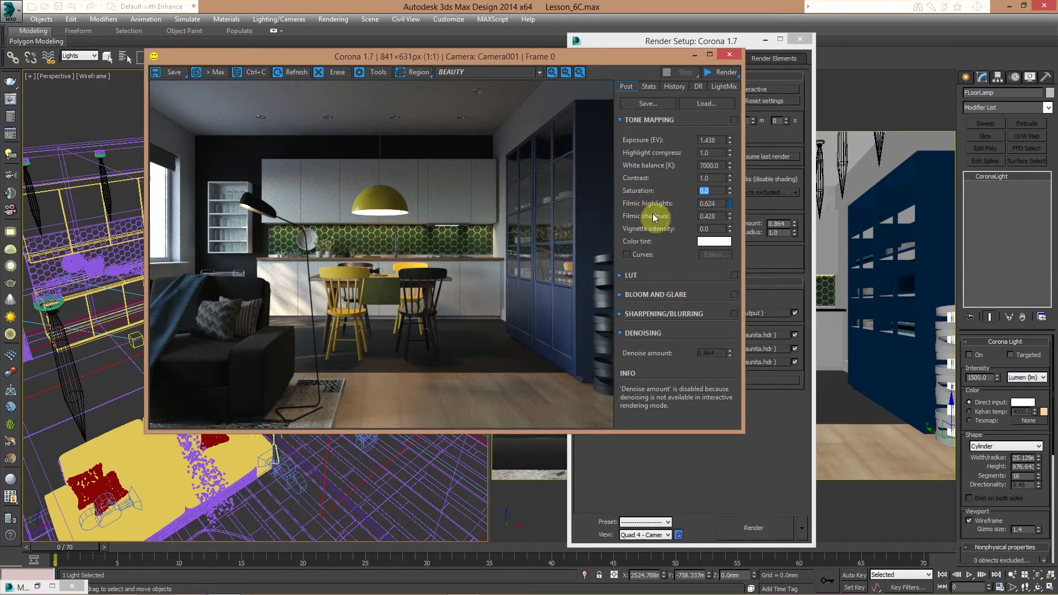
left_click_drag(708, 229, 713, 177)
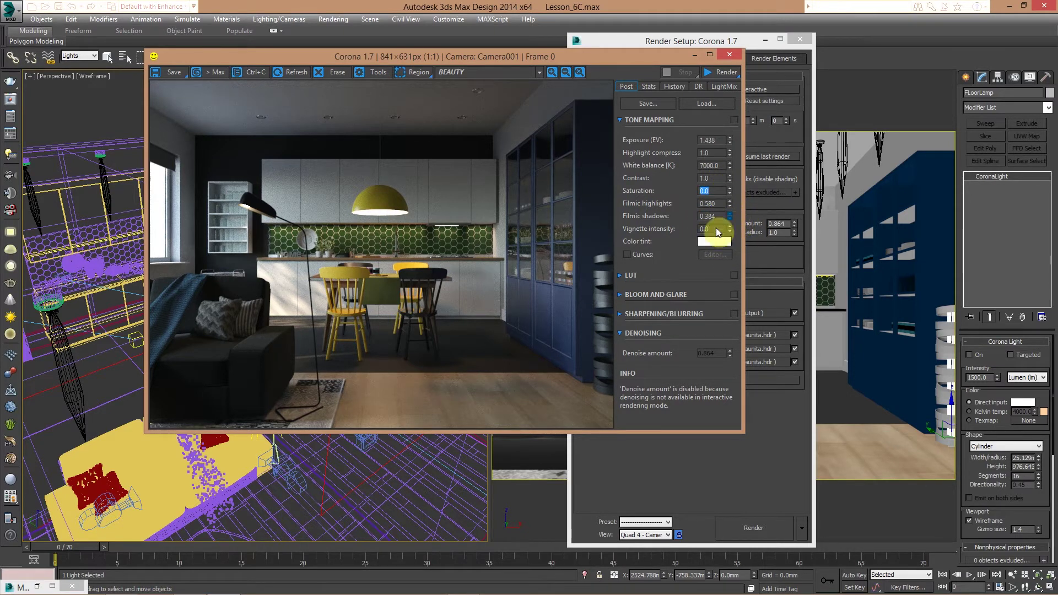
left_click_drag(719, 243, 719, 208)
left_click_drag(730, 217, 714, 289)
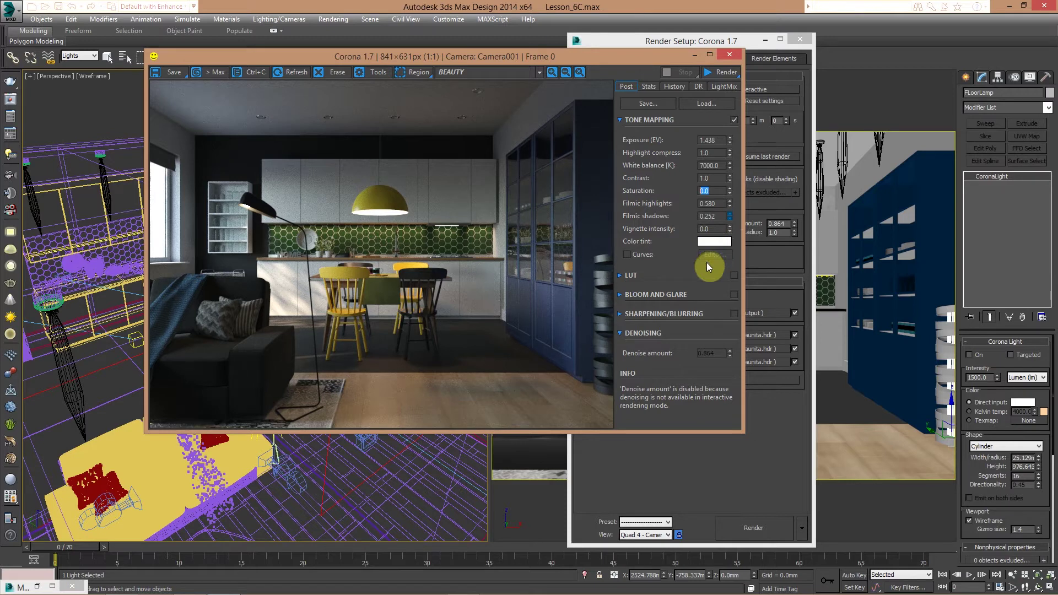
Step: Test increasingly strong contrast up to about 18.7 on the render and reset Contrast to 1.0
left_click_drag(729, 179, 728, 354)
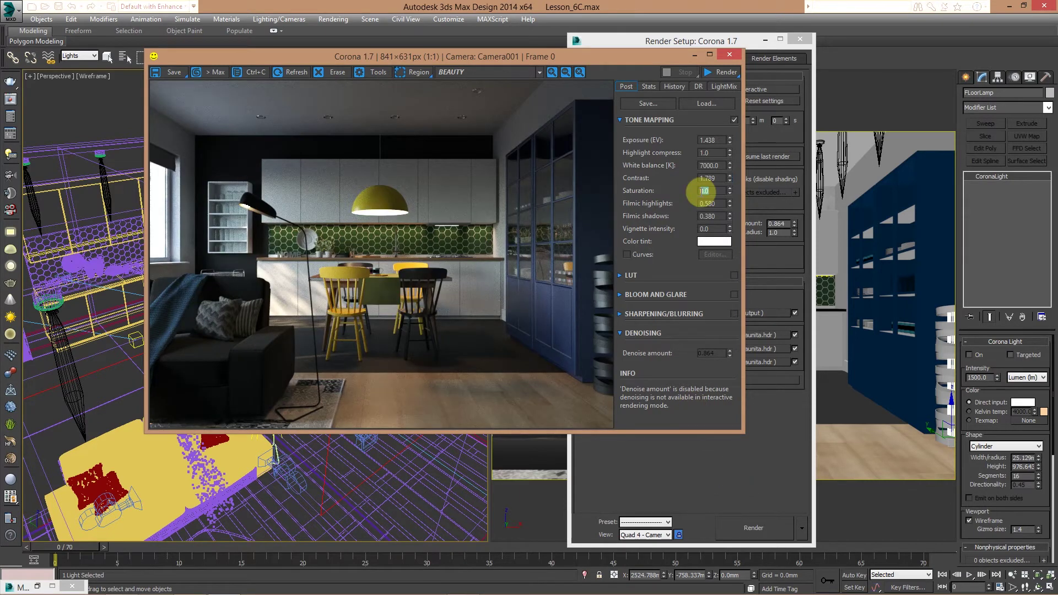
left_click(730, 181)
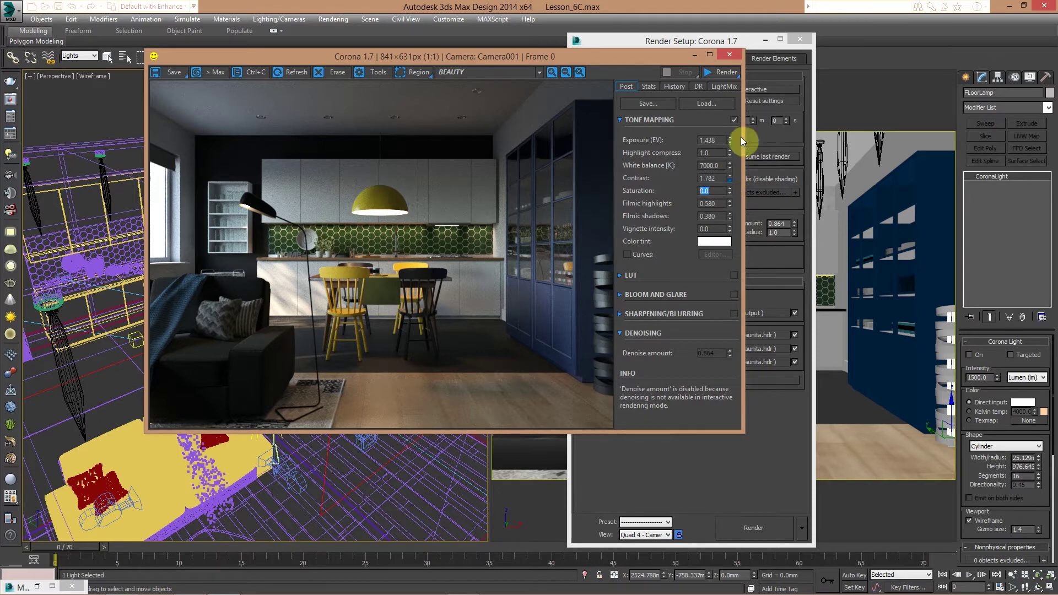
left_click_drag(729, 178, 712, 319)
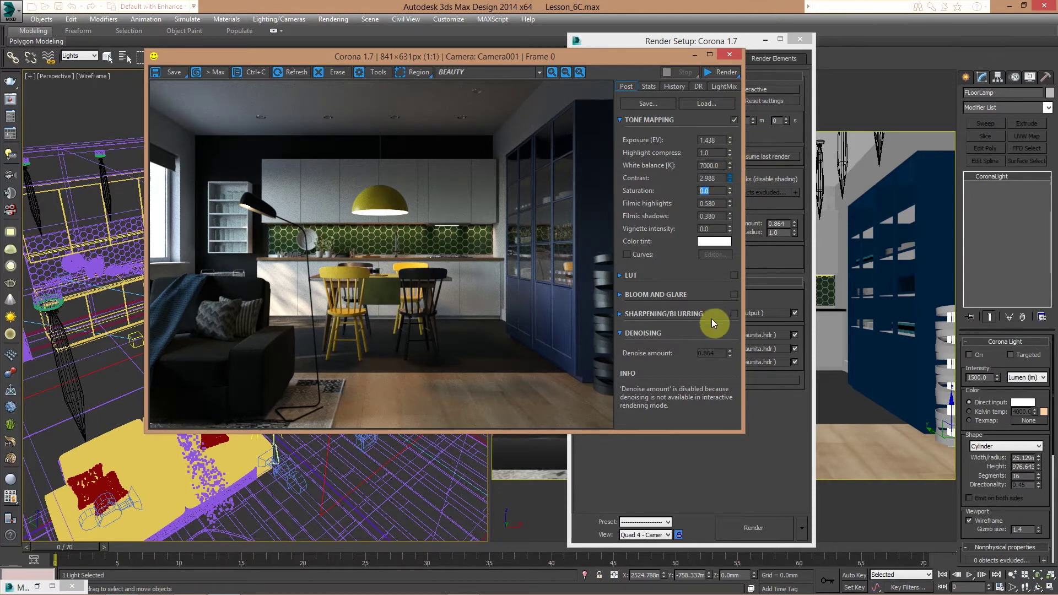
left_click(746, 322)
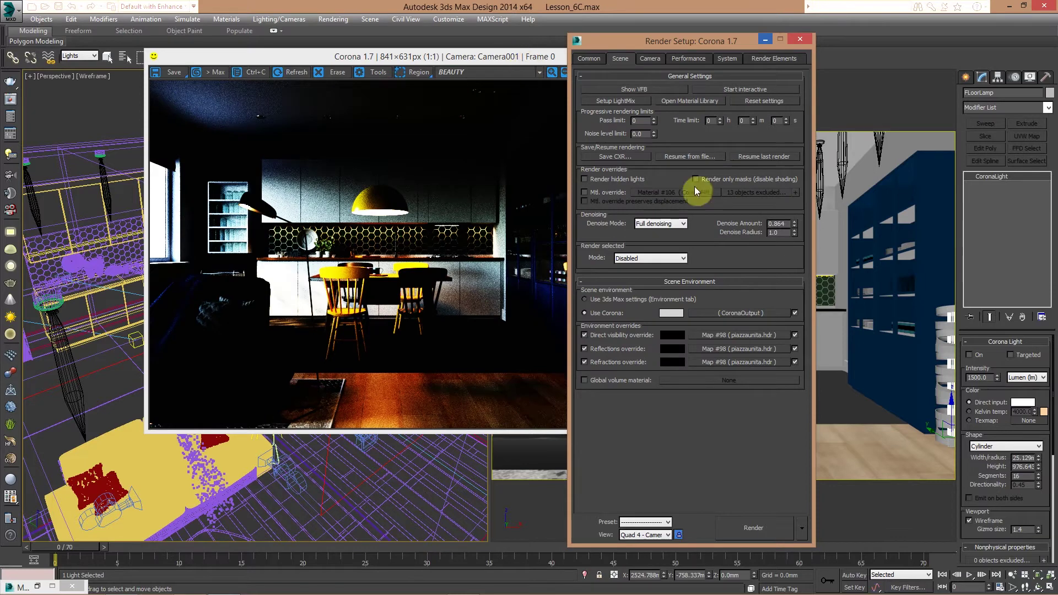
left_click_drag(728, 178, 375, 254)
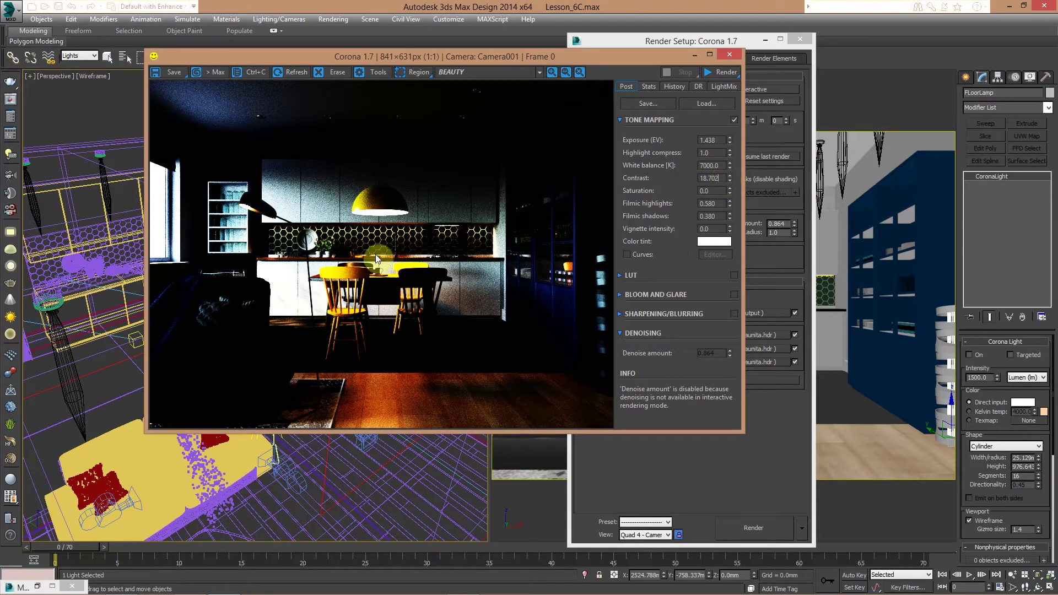
key("BackSpace")
key("BackSpace")
key("BackSpace")
key("BackSpace")
key("BackSpace")
key("Return")
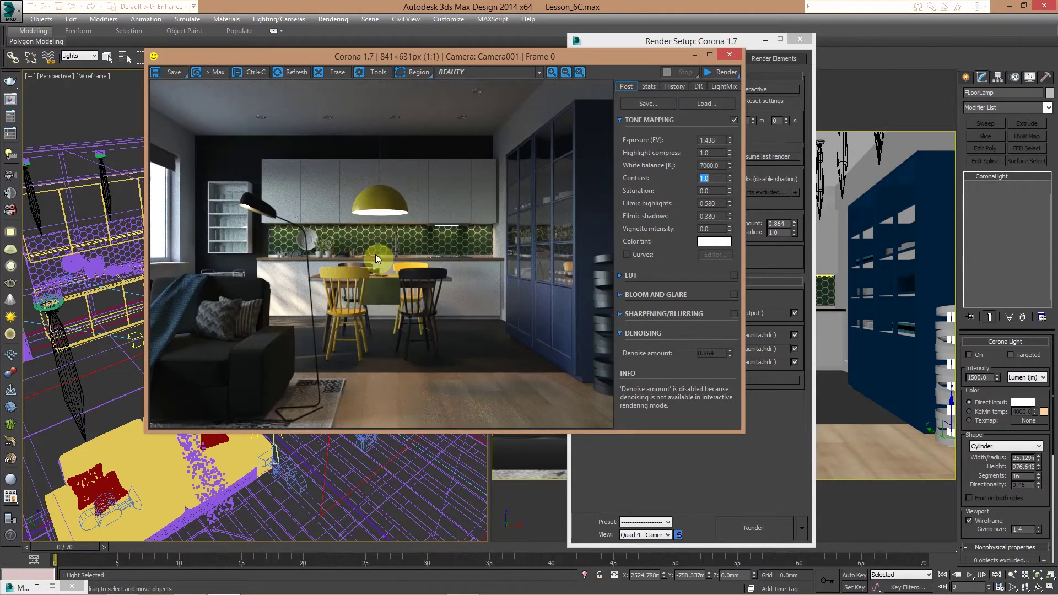
Step: Raise Filmic shadows to 0.464, enable Curves and open the curve editor
left_click(730, 218)
left_click_drag(732, 157, 730, 188)
left_click(712, 254)
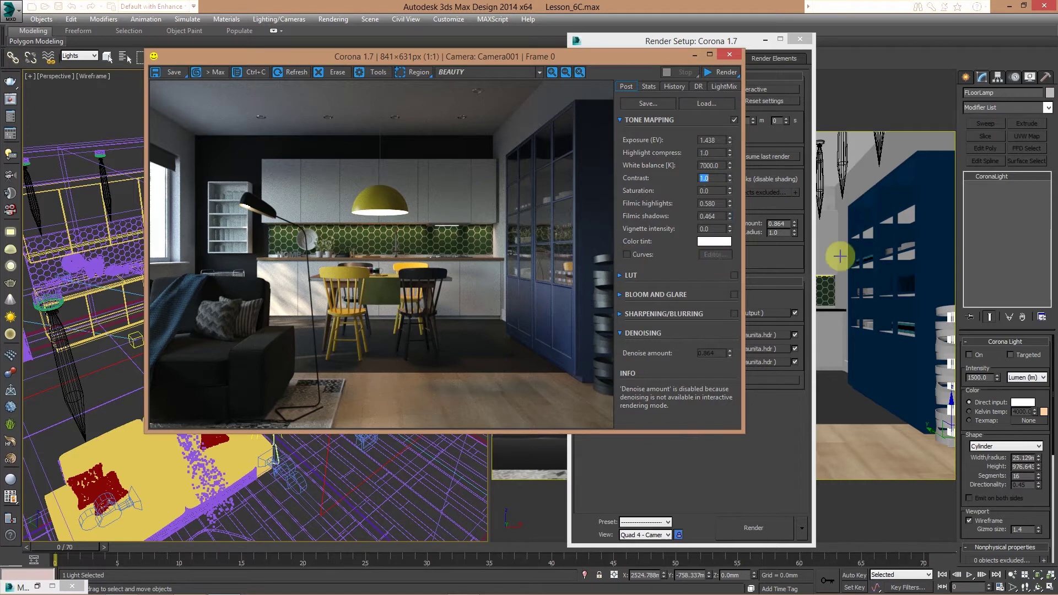
left_click(903, 142)
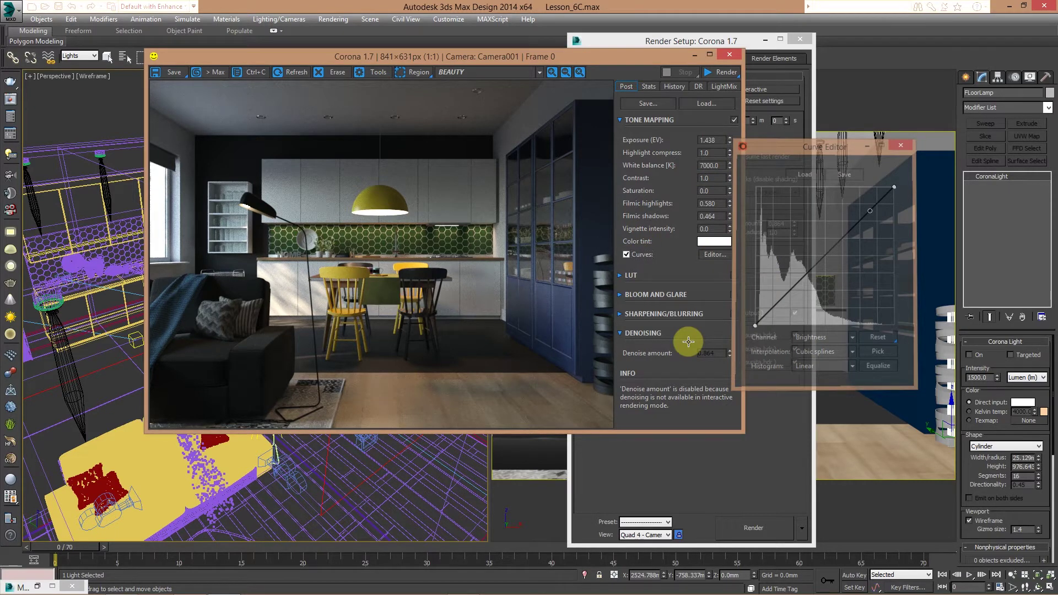
Step: Shape the brightness curve into a gentle S with darker shadows and brighter midtones, undoing a trial shift of the black point
left_click_drag(779, 303, 783, 309)
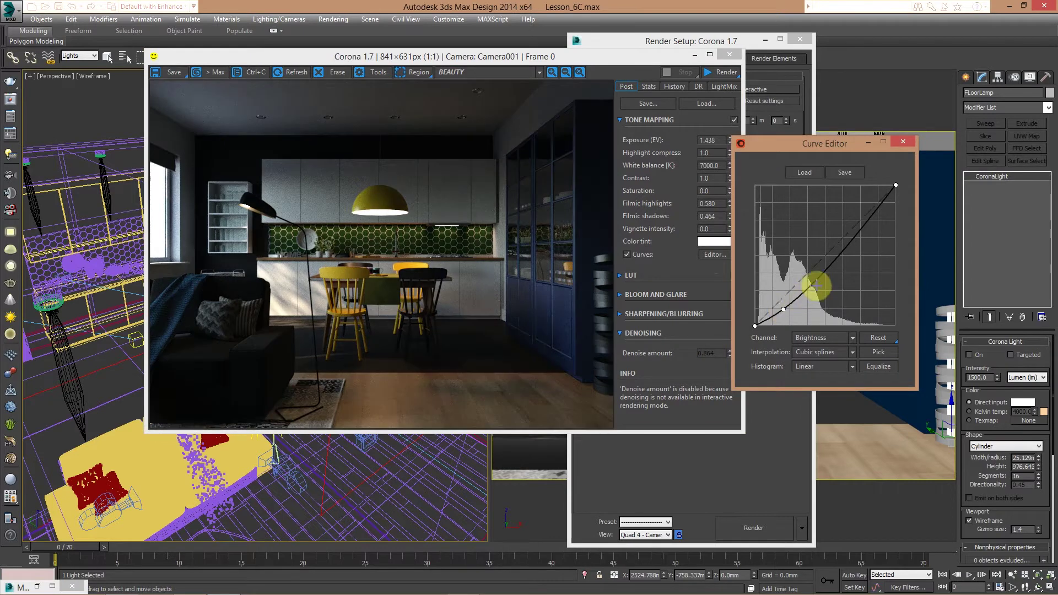
left_click_drag(818, 271, 818, 267)
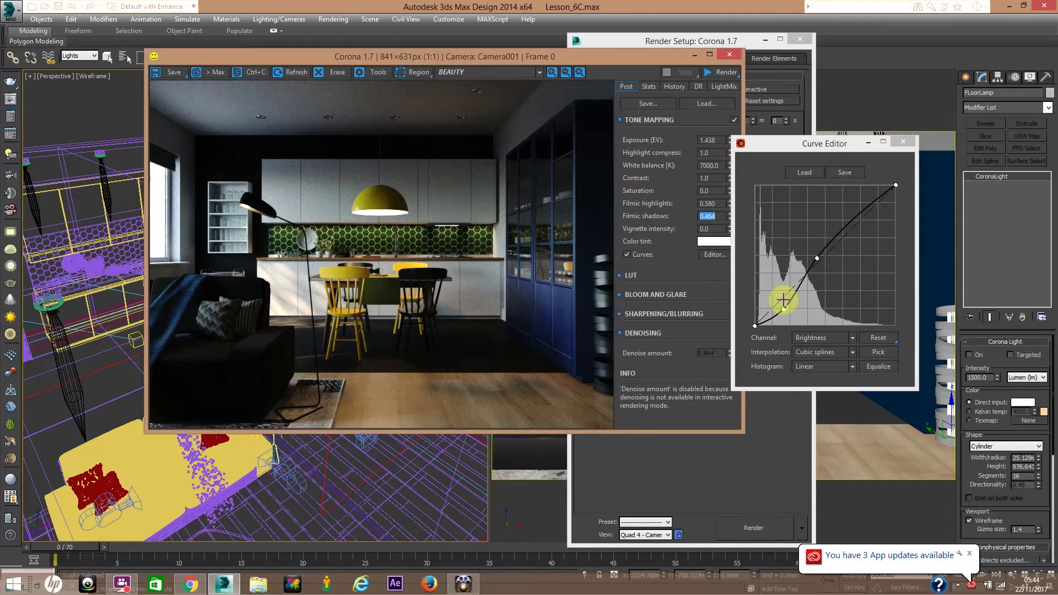
left_click_drag(782, 300, 772, 300)
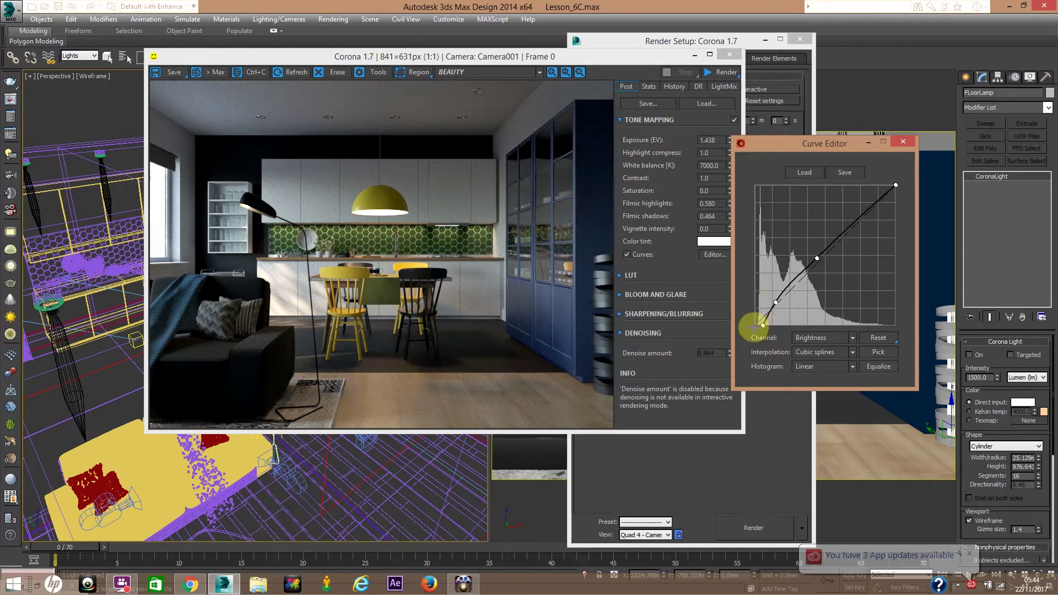
left_click_drag(754, 325, 763, 325)
key("ctrl+z")
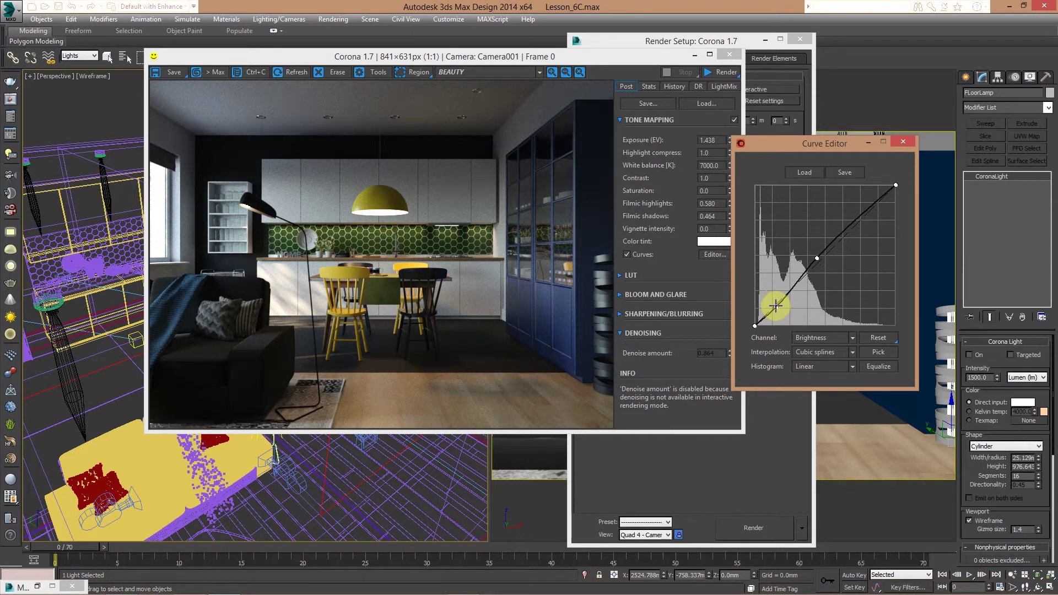
left_click(775, 303)
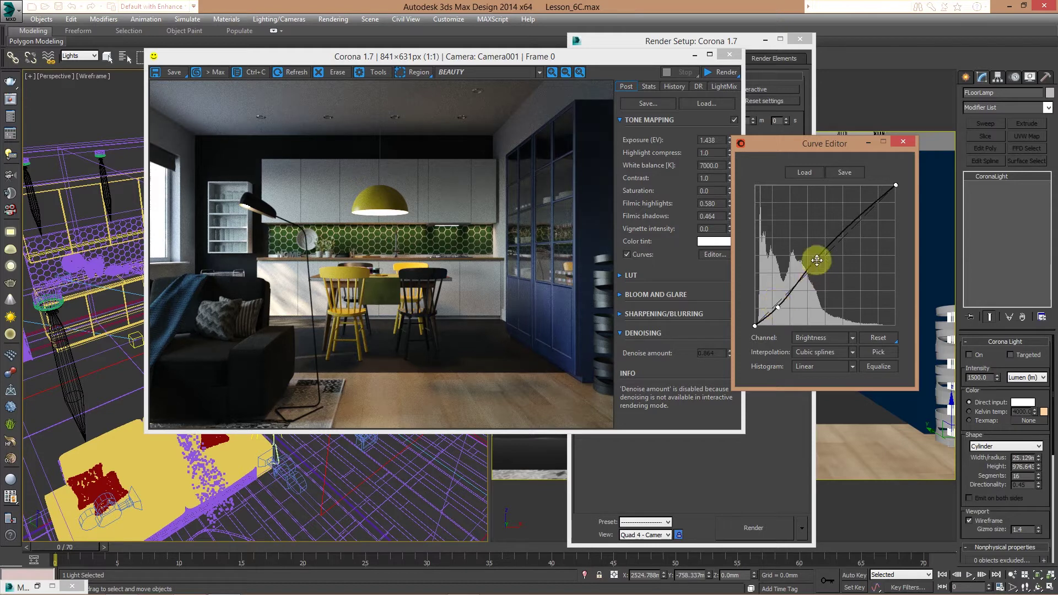
left_click_drag(817, 251, 818, 252)
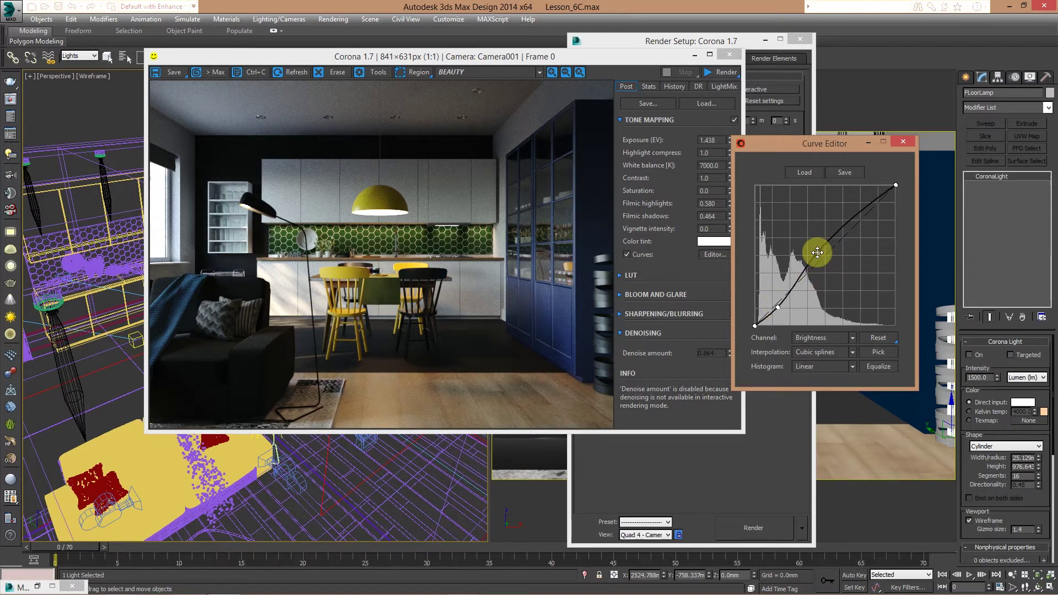
Step: Turn off the Curves correction and set Filmic shadows to 0.364
left_click(613, 344)
left_click(625, 254)
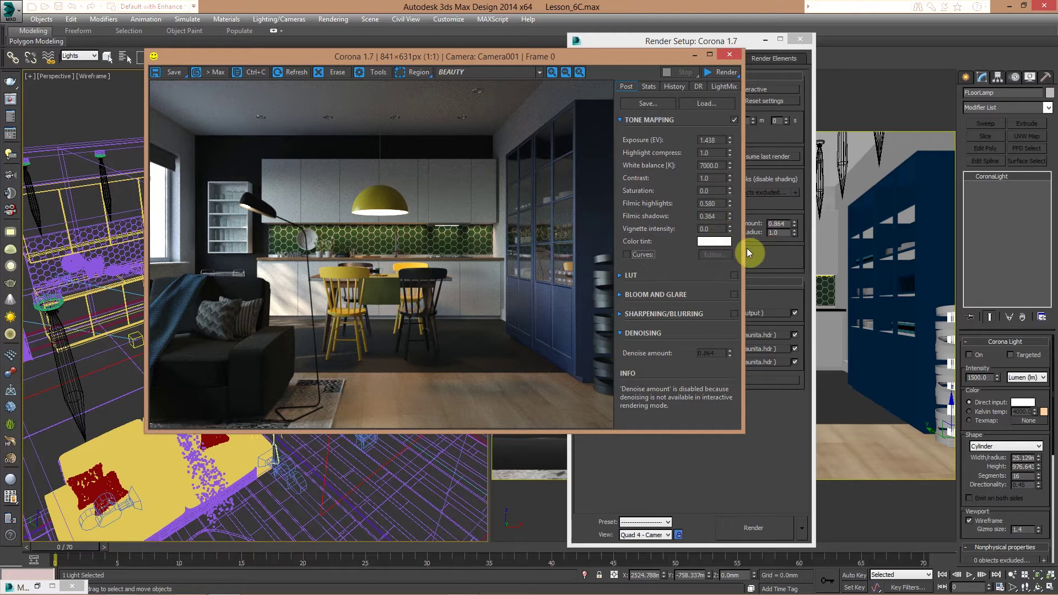
Step: Expand and enable the LUT section, look through the available LUTs and choose Kim_Amland...graphic_01
left_click(619, 275)
left_click(795, 312)
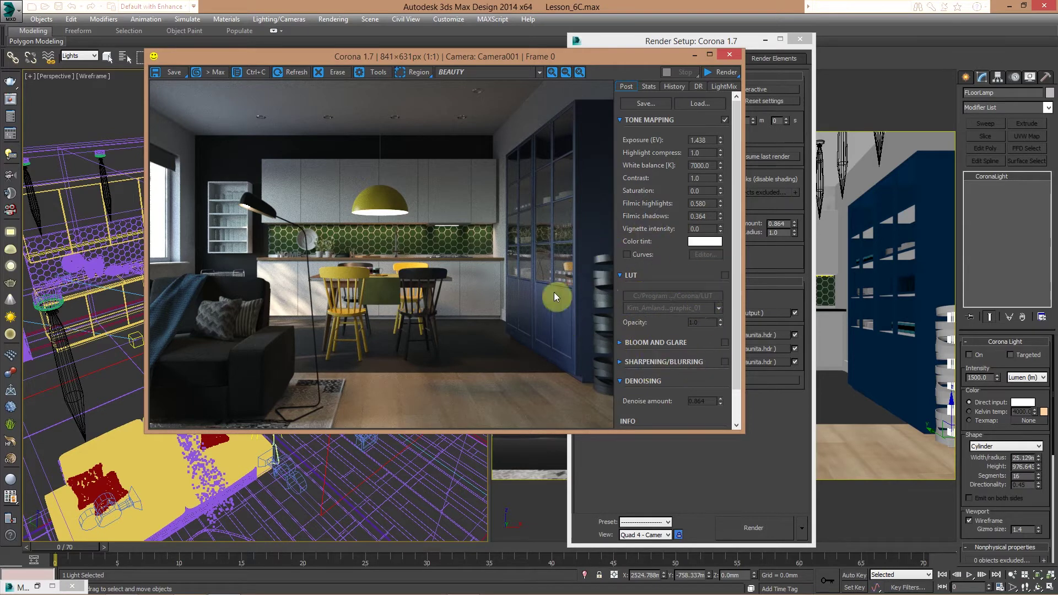
left_click(725, 274)
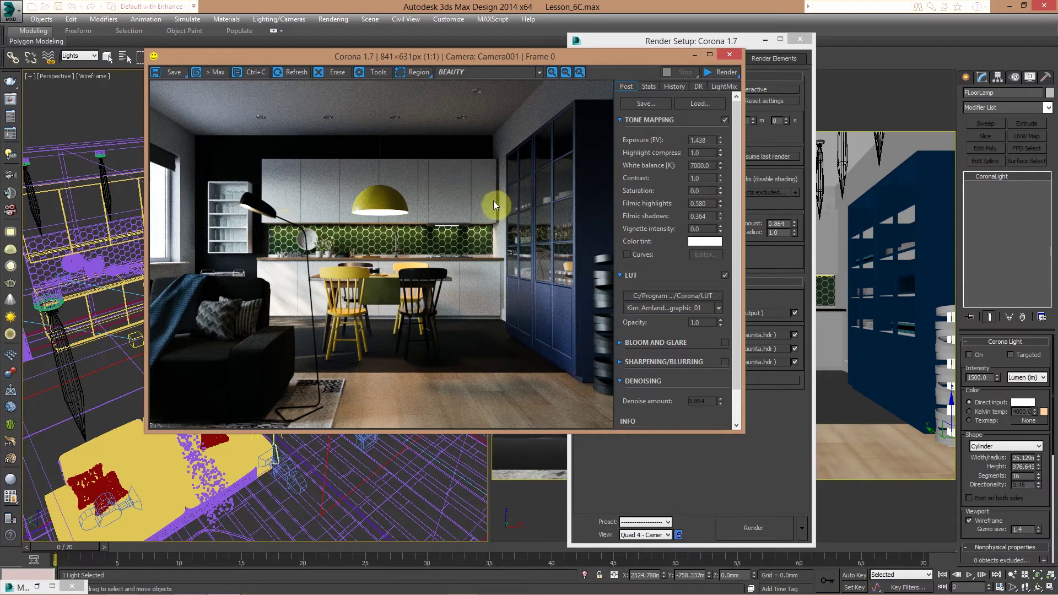
left_click(719, 309)
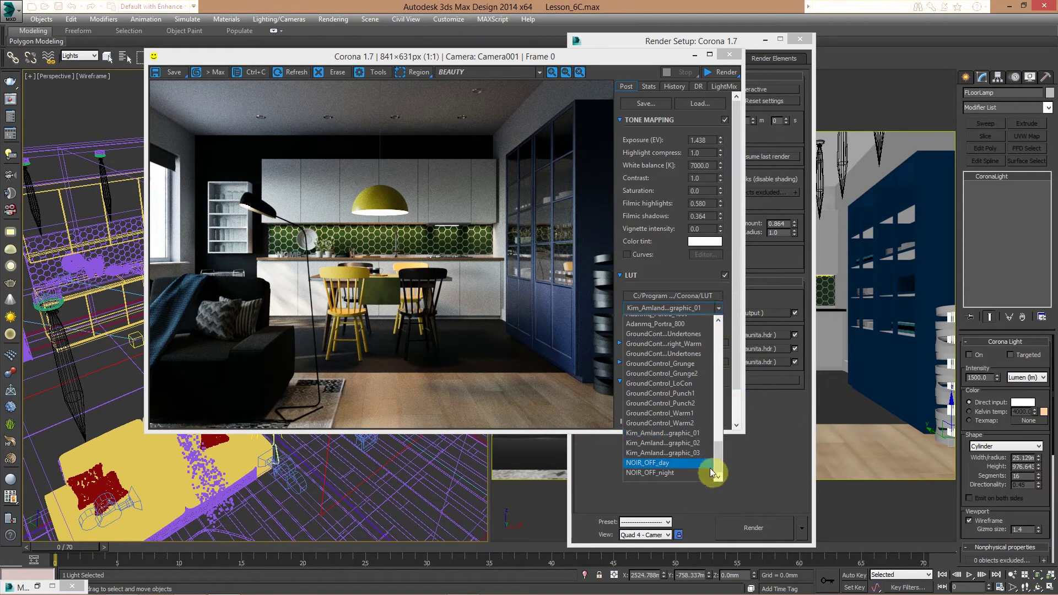
mouse_move(719, 460)
left_mouse_down()
mouse_move(735, 371)
mouse_move(724, 326)
mouse_move(712, 469)
left_mouse_up()
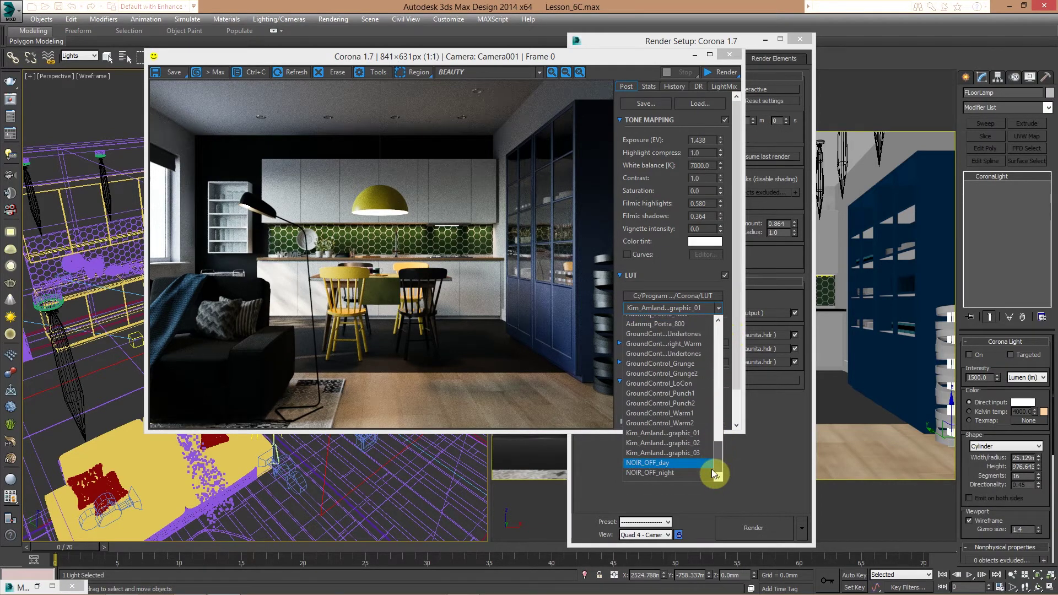
left_click(683, 433)
scroll(683, 433, "down", 1)
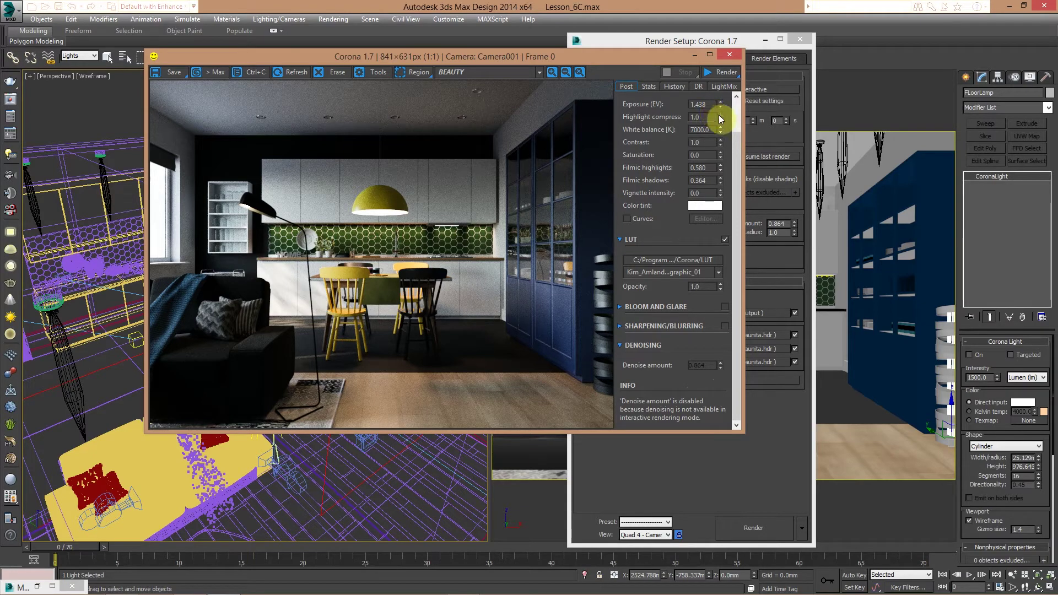
Step: Compare highlight compression with the LUT applied, setting Exposure to 2.065 EV and Highlight compress to 1.111
left_click_drag(720, 121, 711, 158)
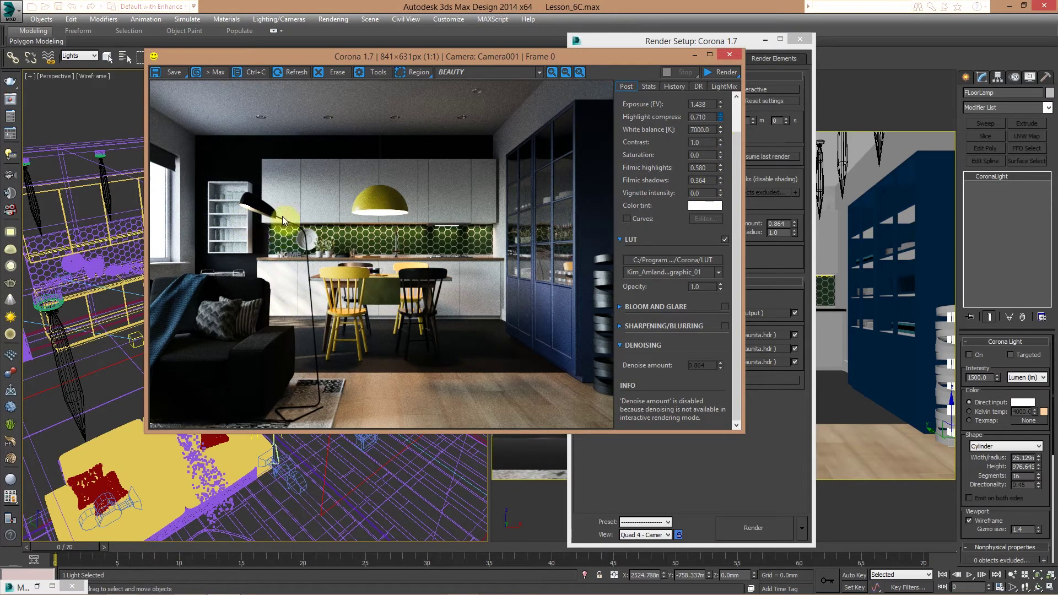
left_click_drag(720, 117, 685, 118)
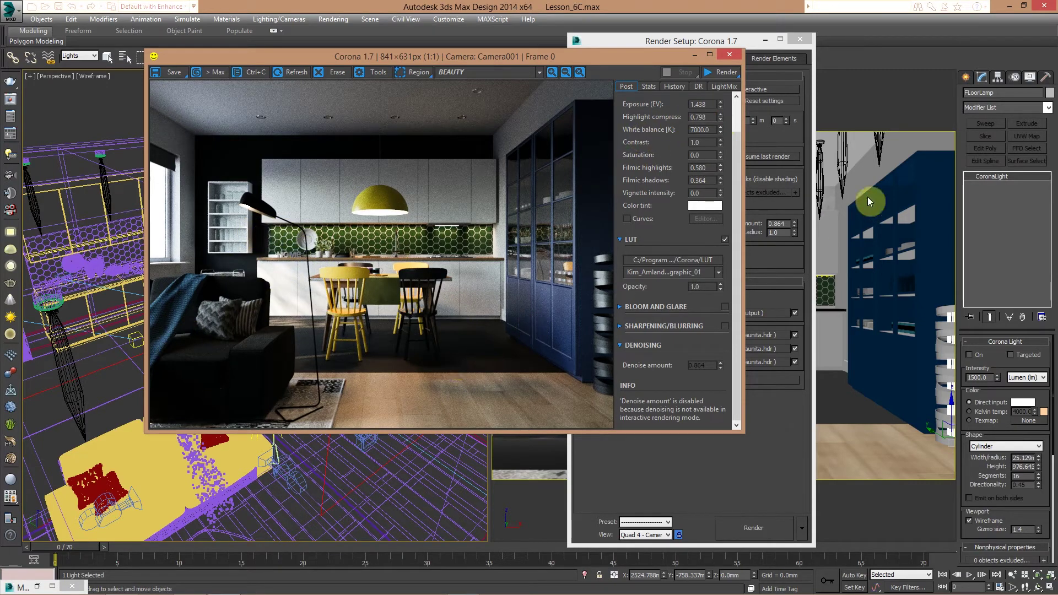
left_click_drag(720, 104, 716, 52)
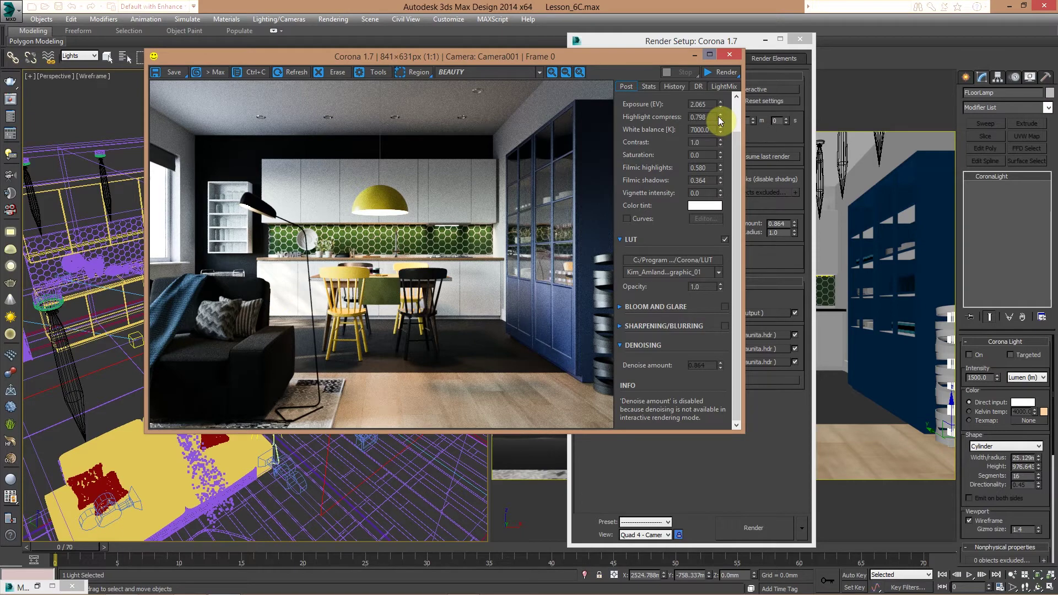
left_click_drag(720, 118, 312, 216)
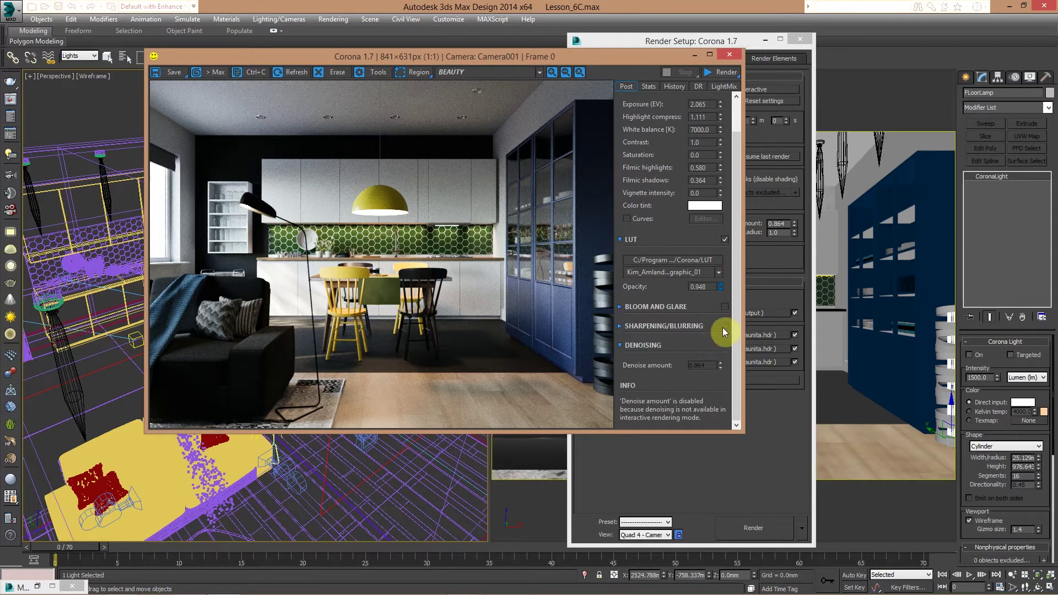
Step: Try weaker LUT opacities of 0.776 and 0.596 to compare the strength of the colour grade
left_click_drag(713, 434, 724, 332)
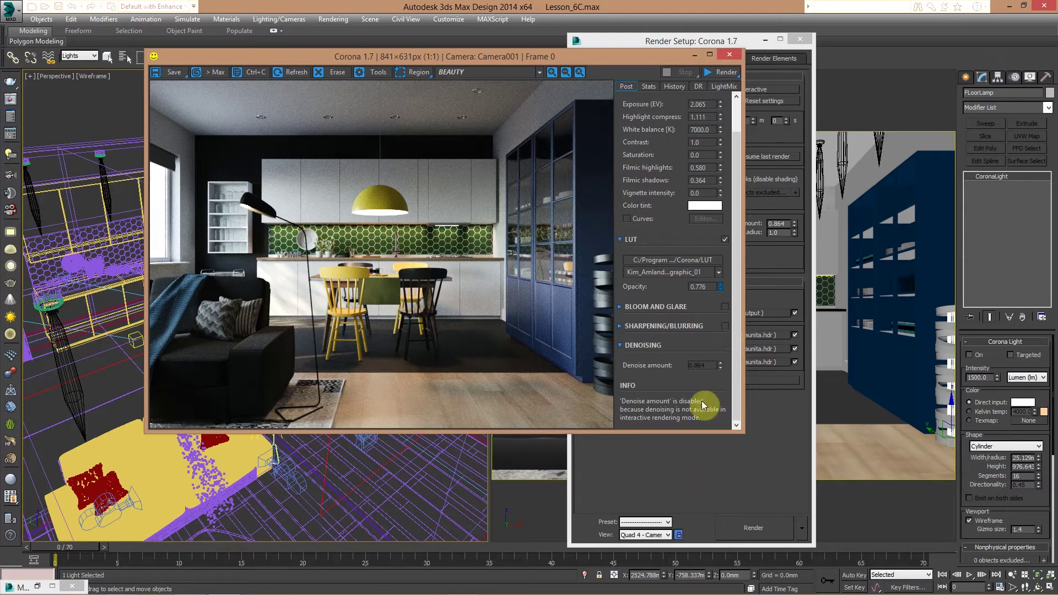
left_click_drag(721, 285, 713, 343)
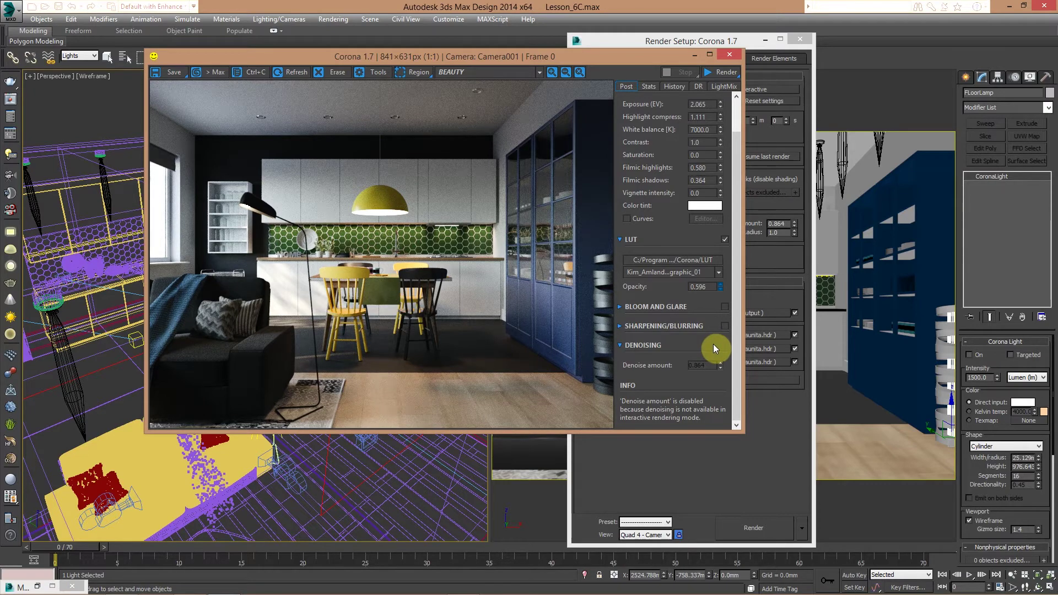
left_click_drag(715, 344, 709, 205)
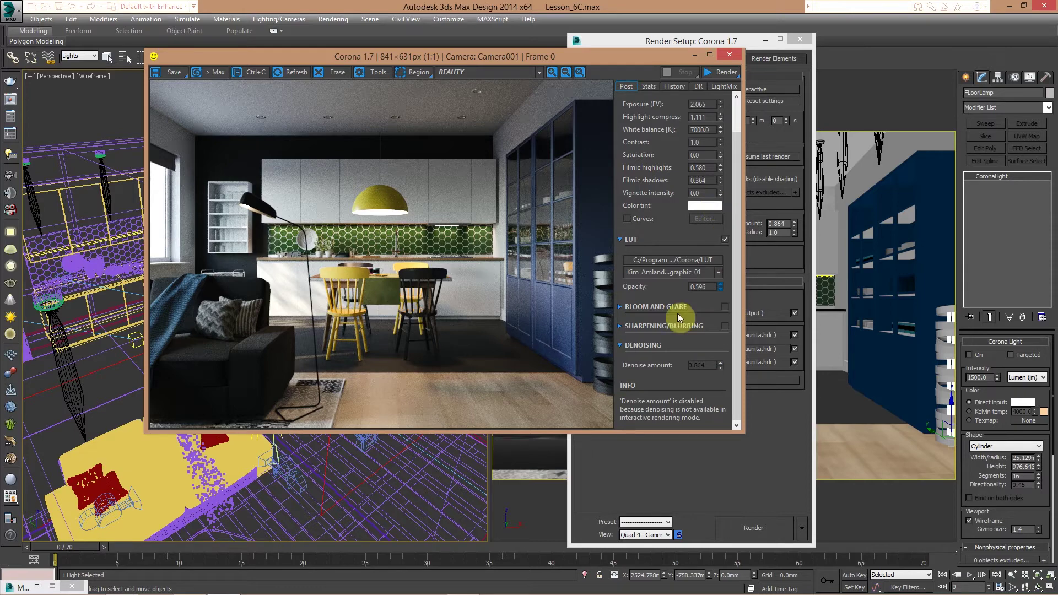
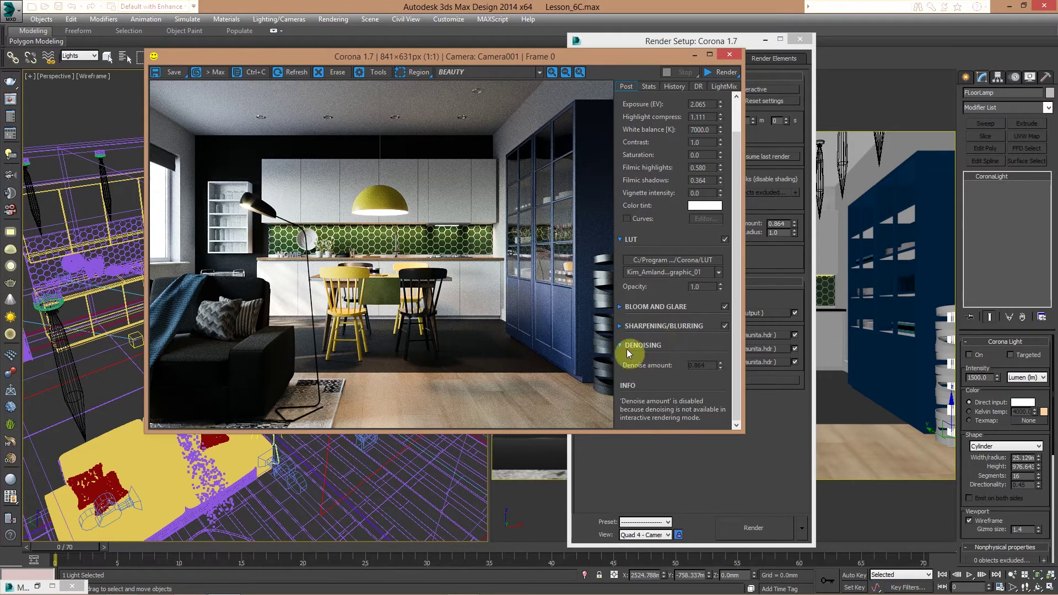
Step: Keep the denoise mode at Full denoising in the render settings and set the Denoise Amount to 0.3, after trying 1.0
left_click(723, 498)
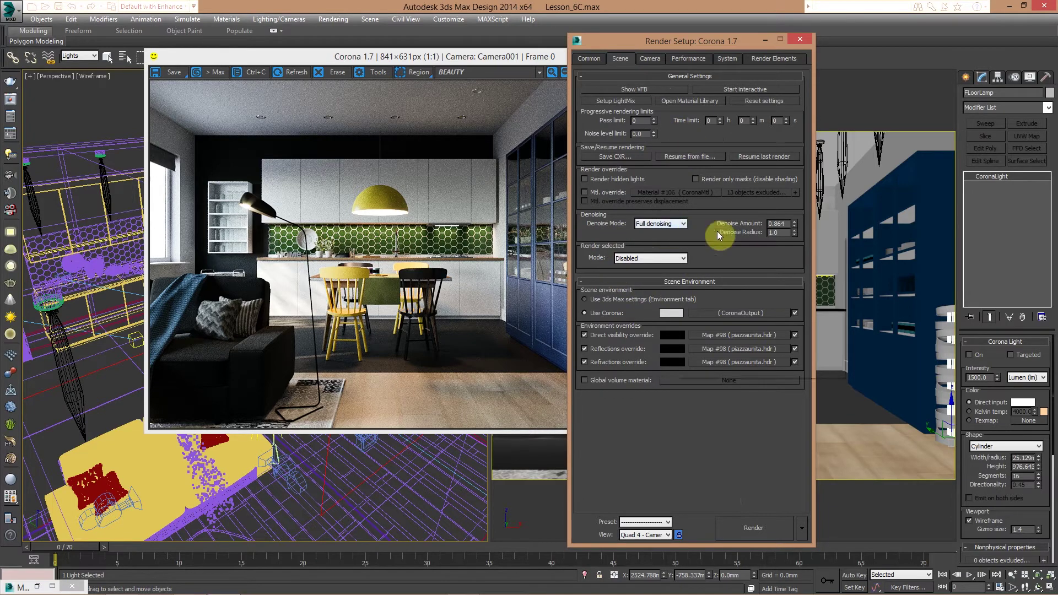
left_click(675, 225)
left_click(675, 225)
left_click(779, 223)
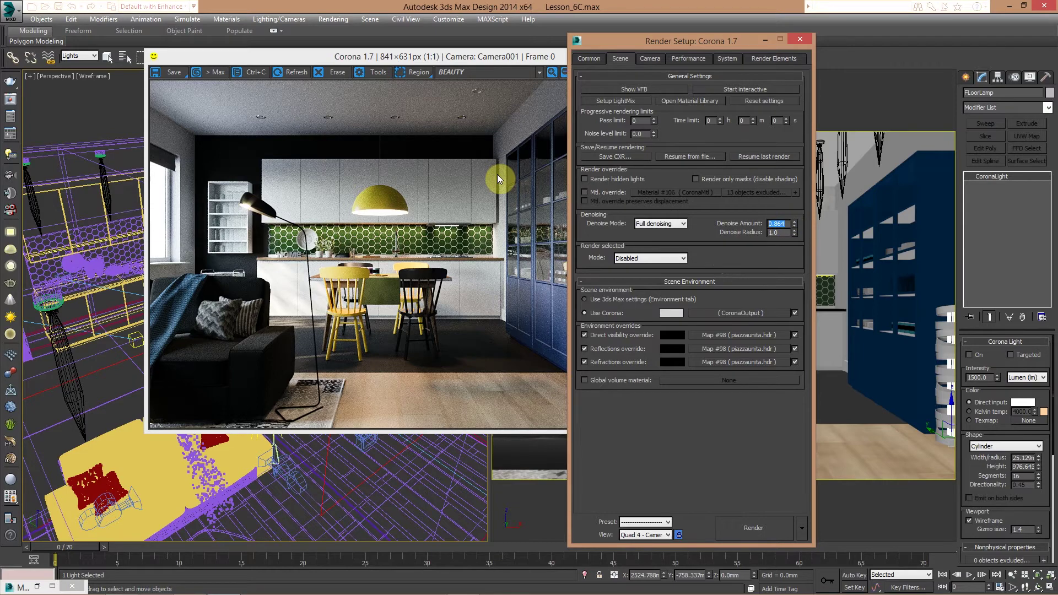
key("End")
key("BackSpace")
key("BackSpace")
key("BackSpace")
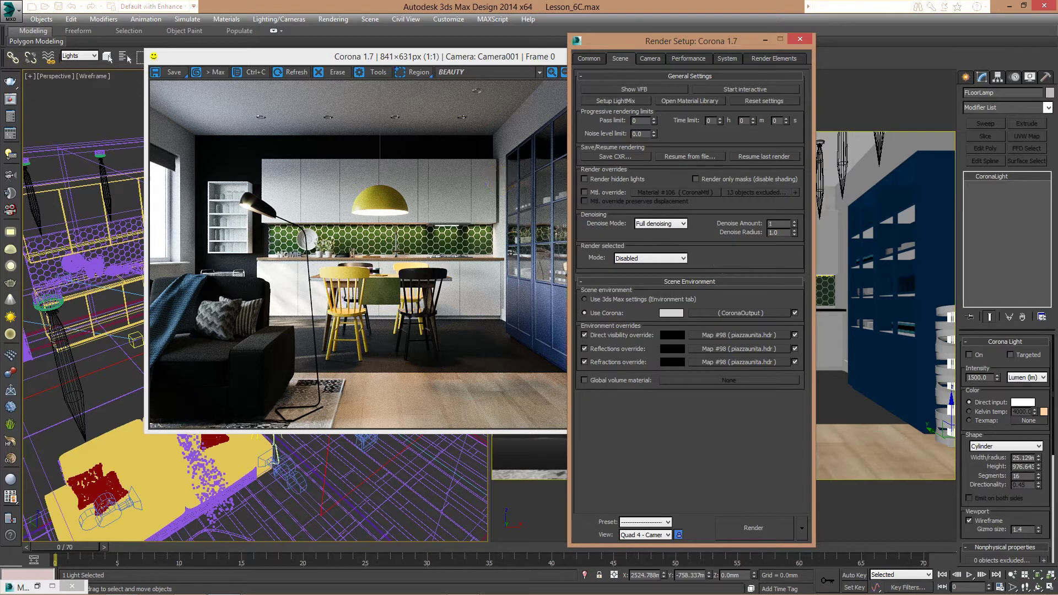
key("Return")
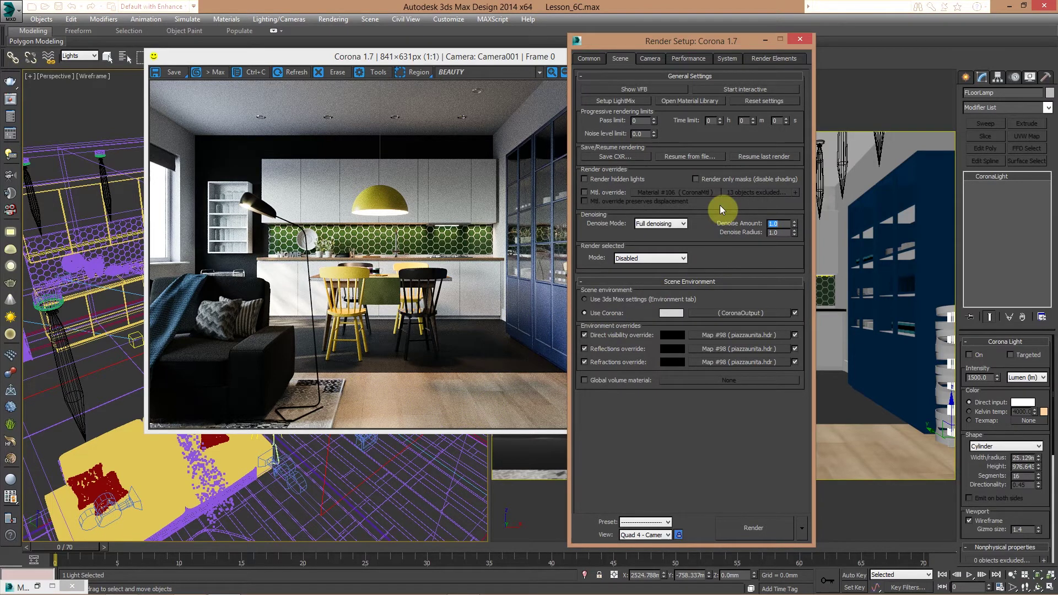
type(".3")
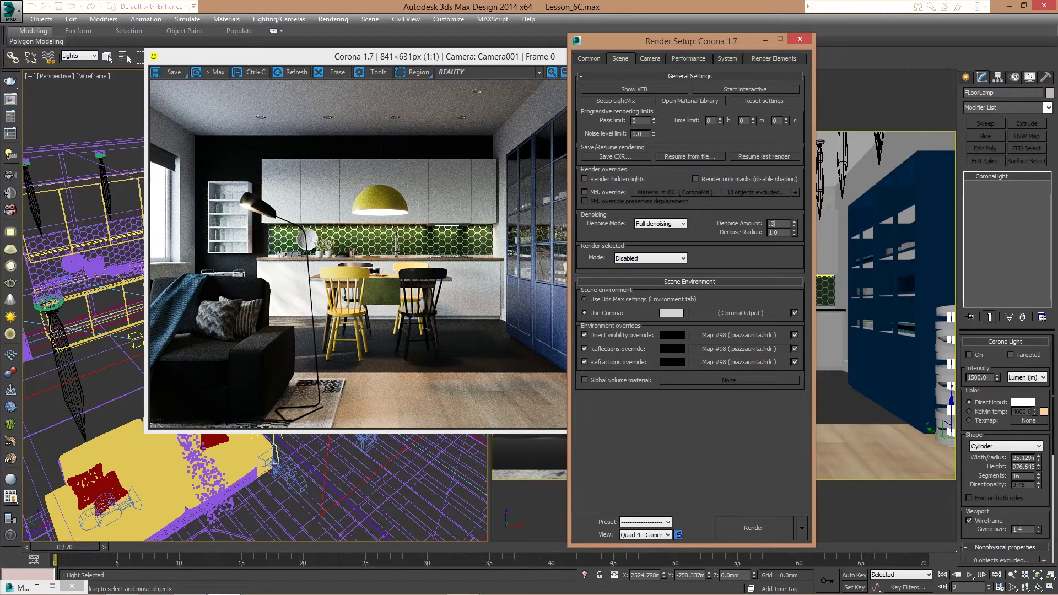
key("Return")
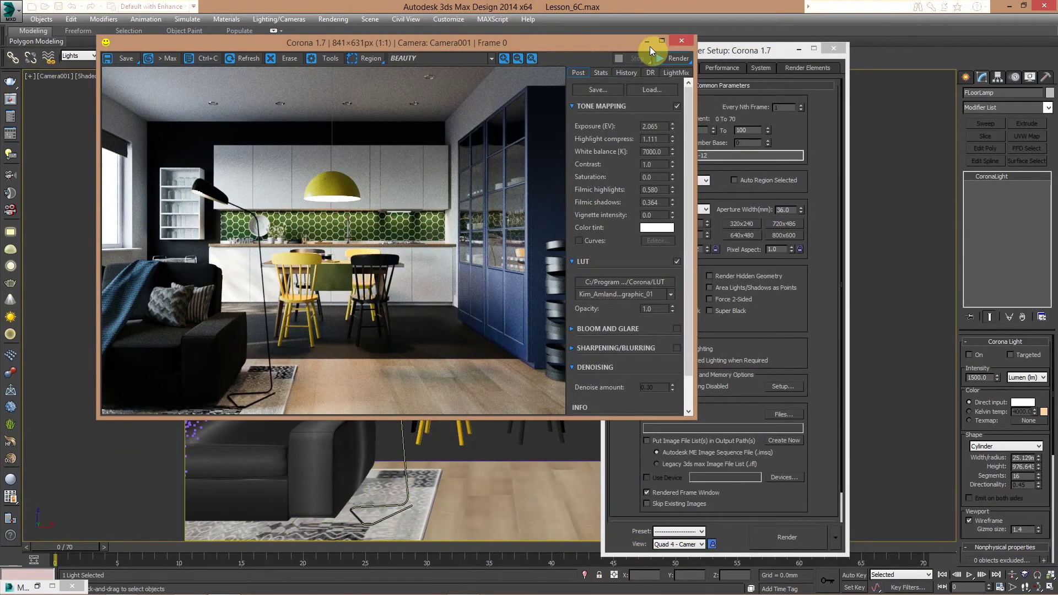
Step: Minimize the Corona frame buffer to uncover the camera viewport
mouse_move(580, 42)
left_mouse_down()
mouse_move(557, 111)
mouse_move(606, 137)
mouse_move(599, 46)
left_mouse_up()
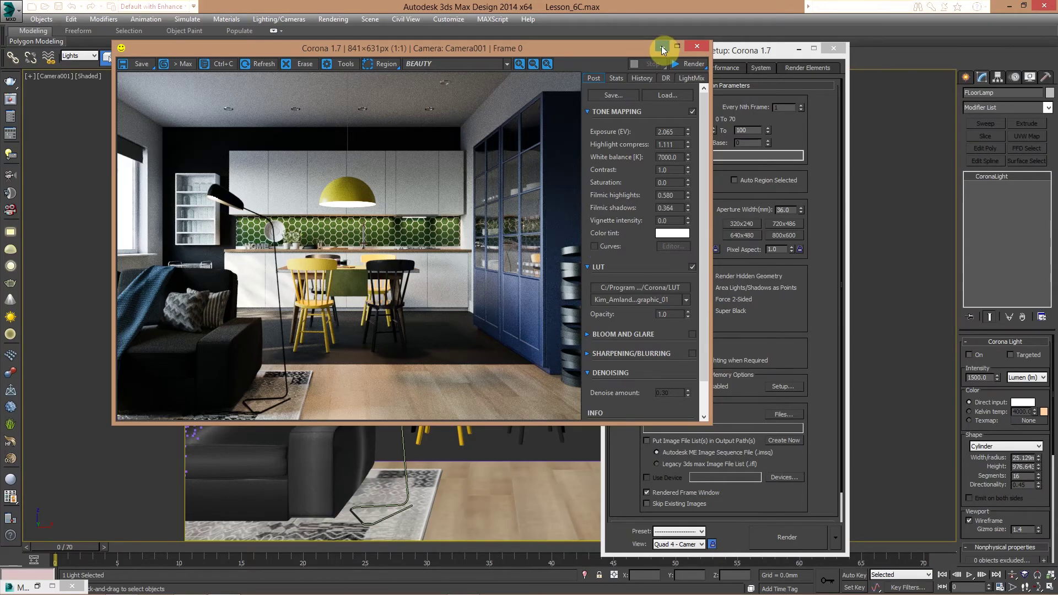
left_click(662, 47)
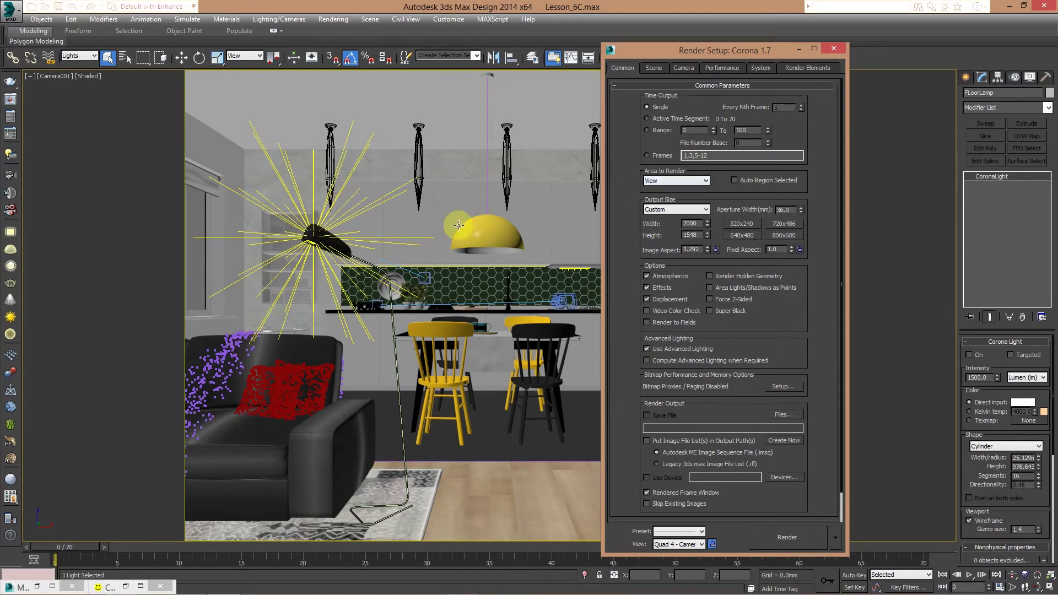
key("h")
left_click(132, 73)
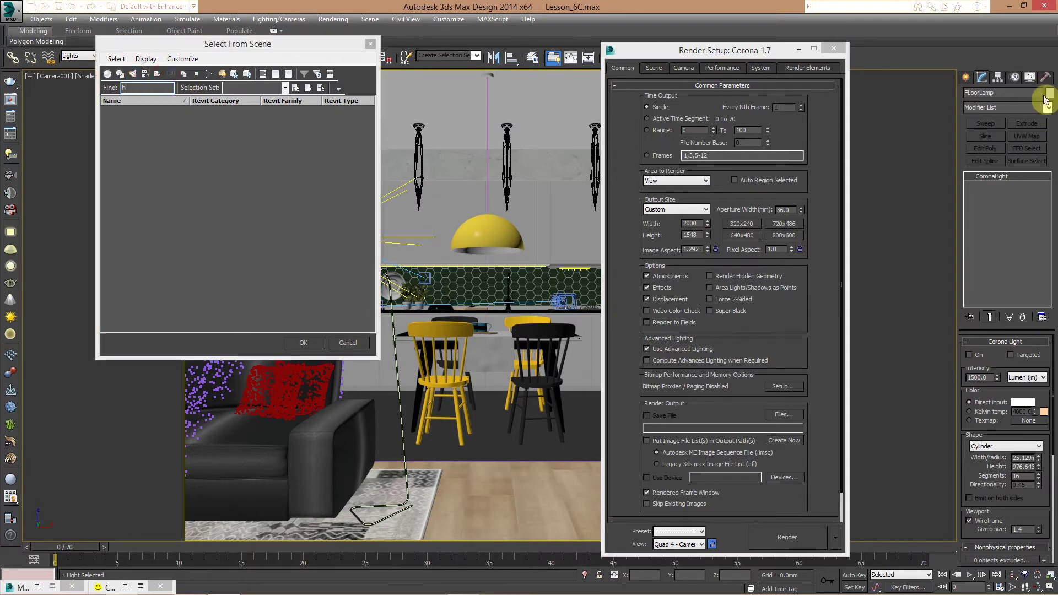
left_click(348, 344)
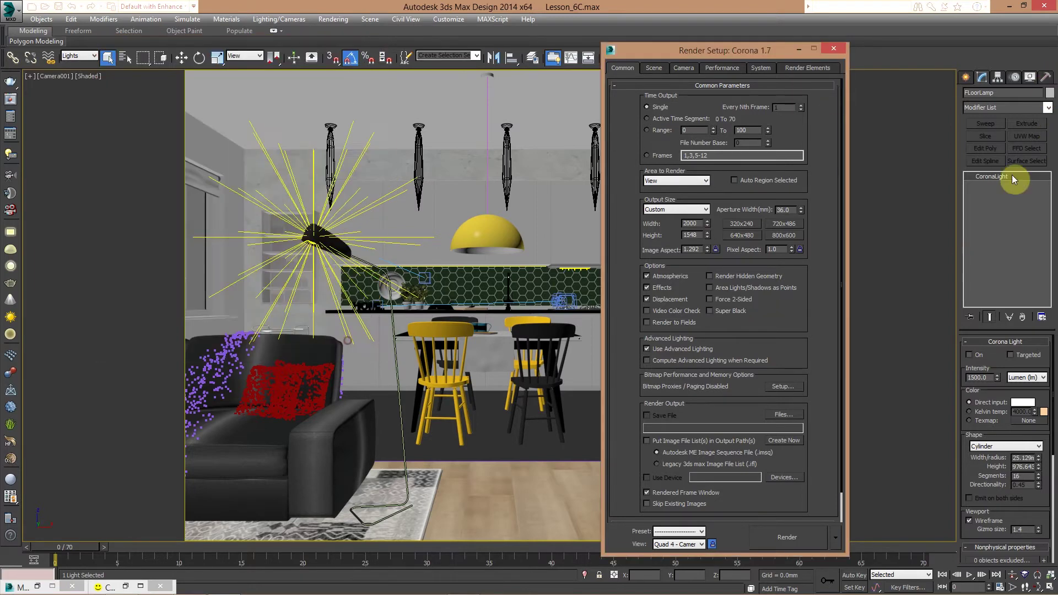
Step: Hide every object category except cameras
left_click(1030, 77)
left_click(986, 214)
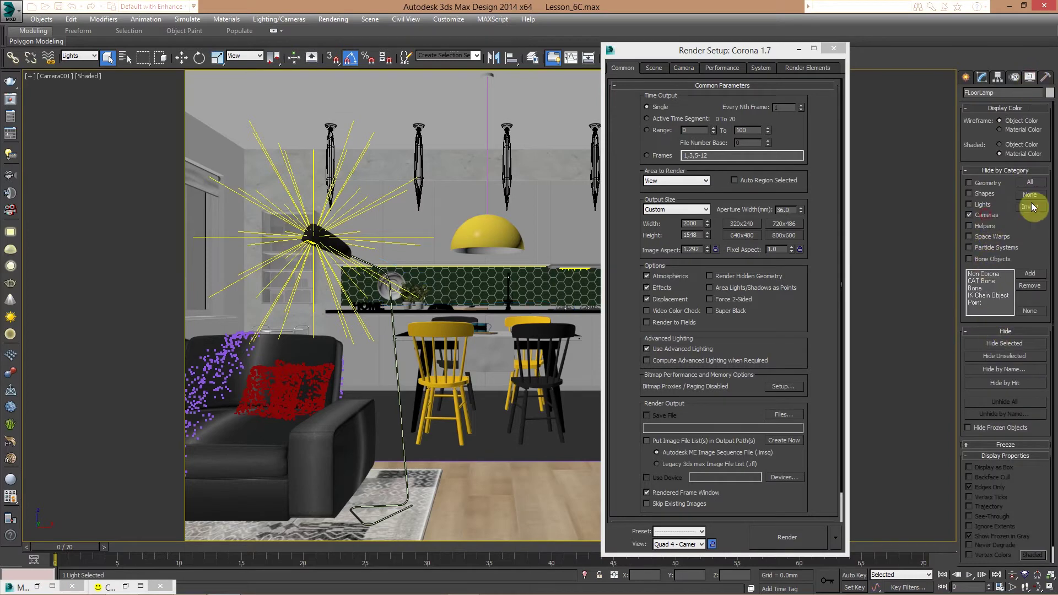
left_click(1030, 207)
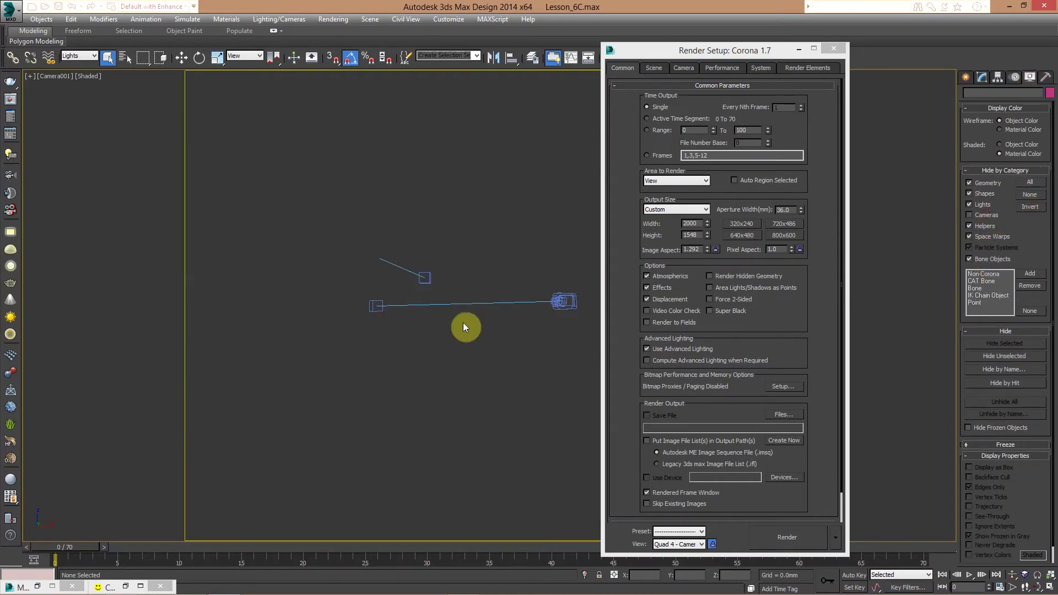
Step: In a perspective view, set the selection filter to All and unhide all object categories
key("p")
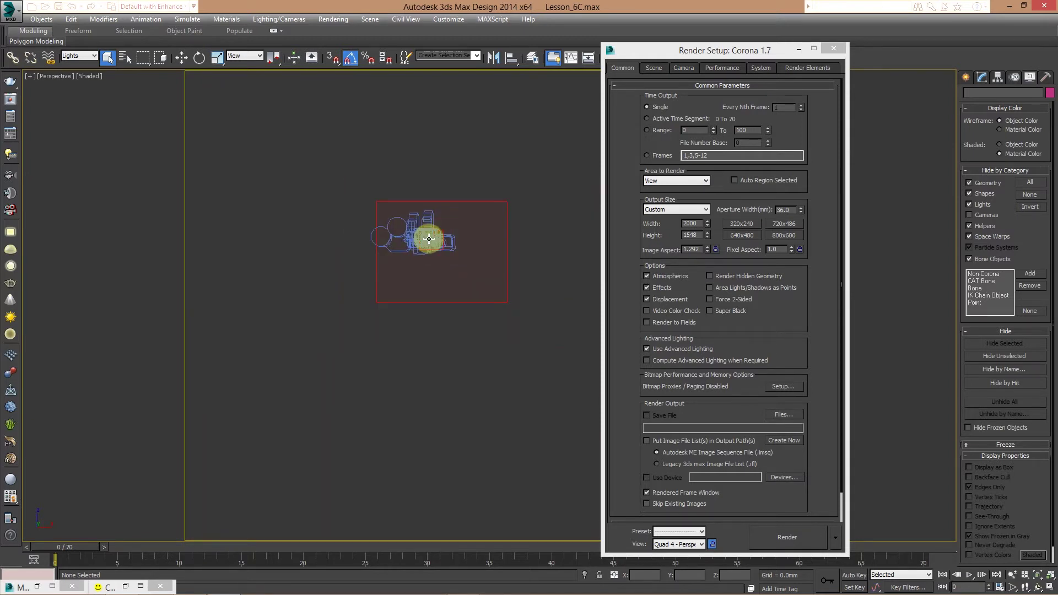
middle_click_drag(428, 239, 489, 205, "alt")
left_click(80, 56)
left_click(80, 64)
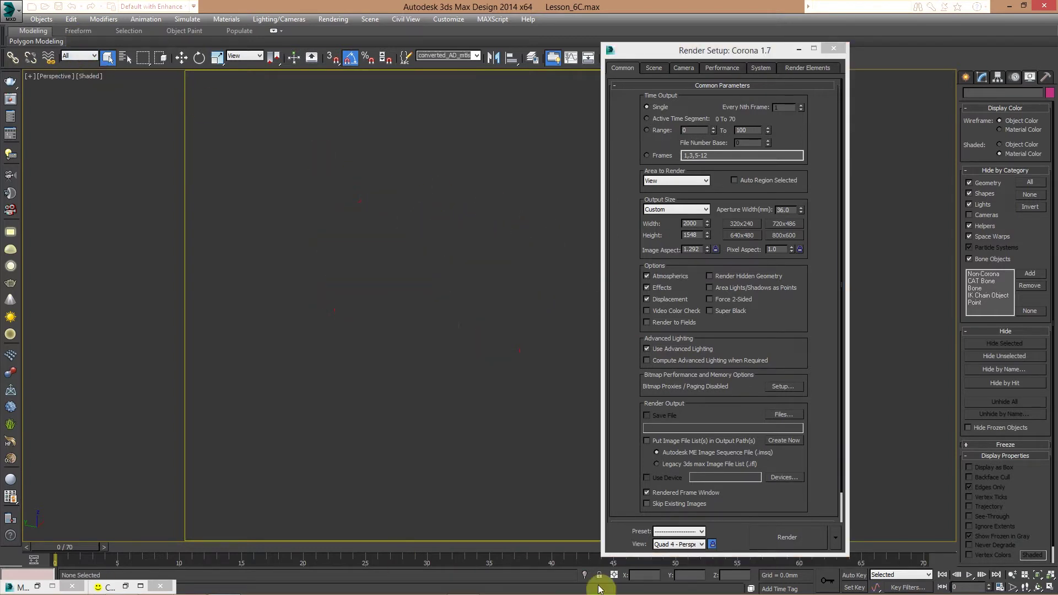
left_click(1029, 195)
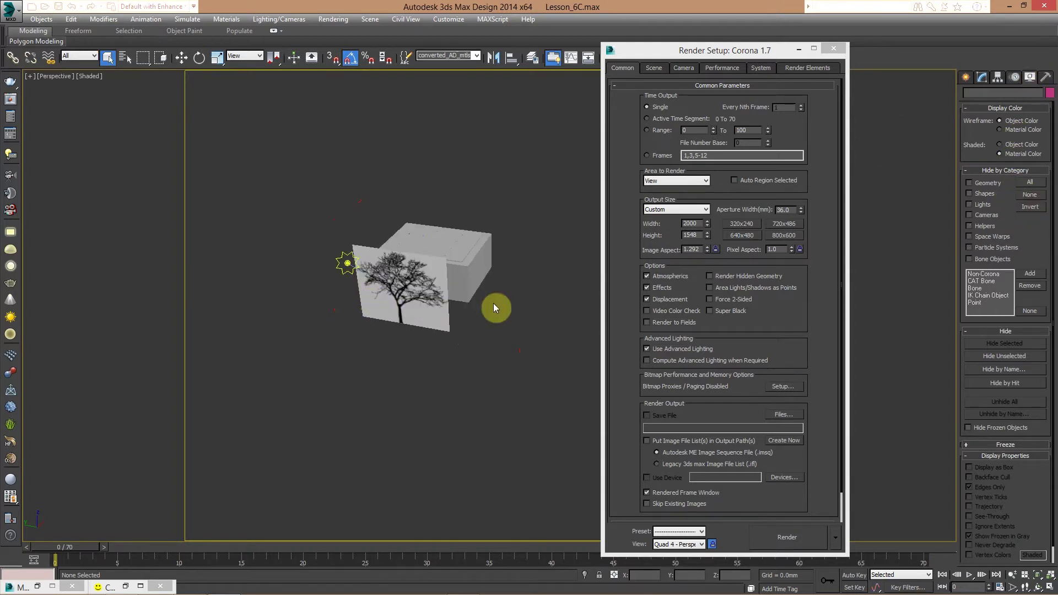
Step: Compose a close perspective view looking down on the dining table with the book, the two mugs and the surrounding chairs
key("alt+z")
left_click_drag(429, 288, 427, 243)
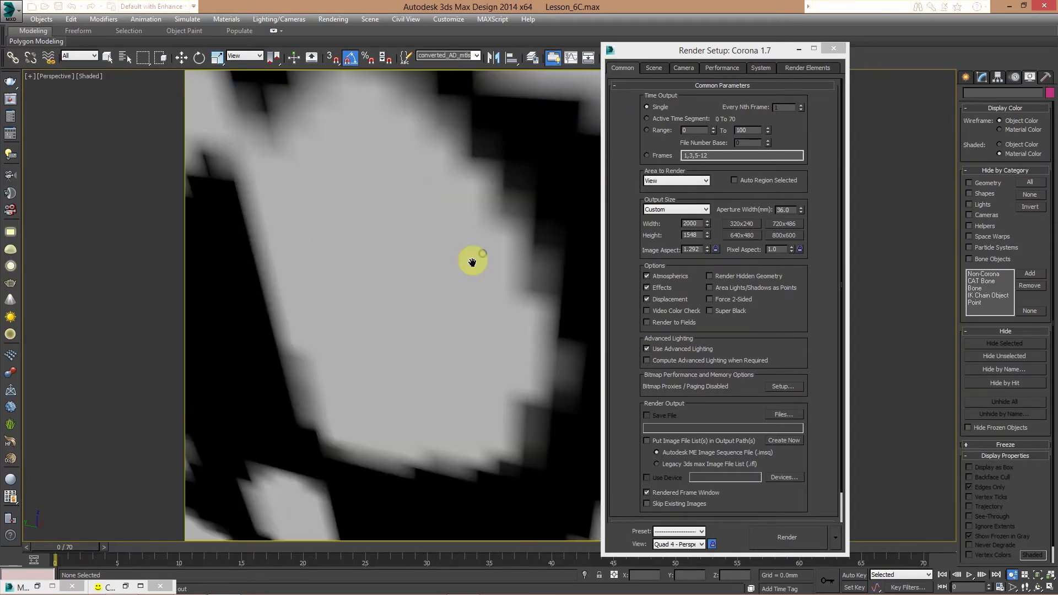
left_click(1024, 587)
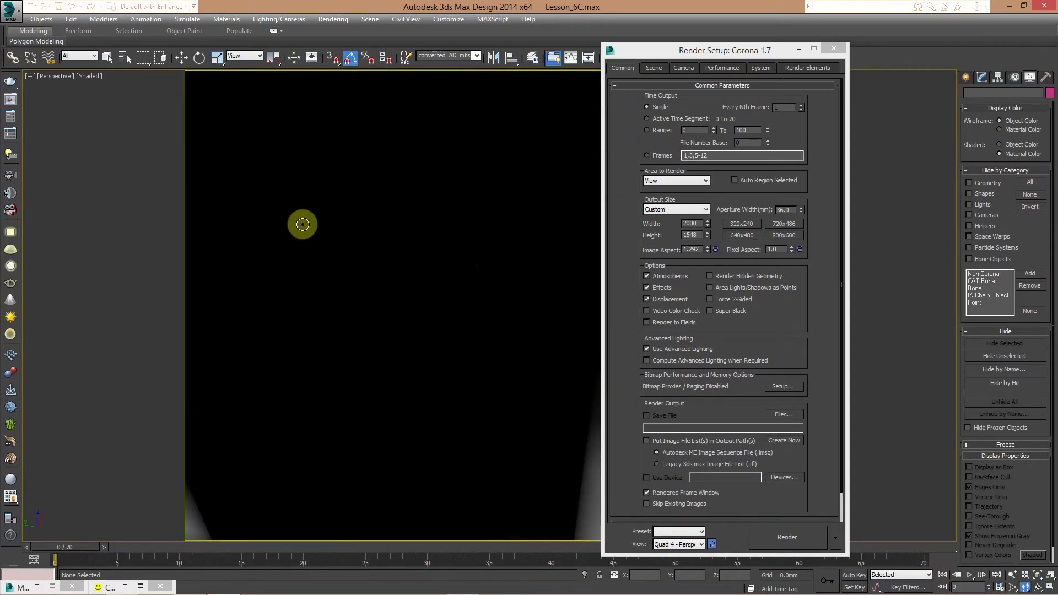
left_click_drag(303, 224, 342, 208)
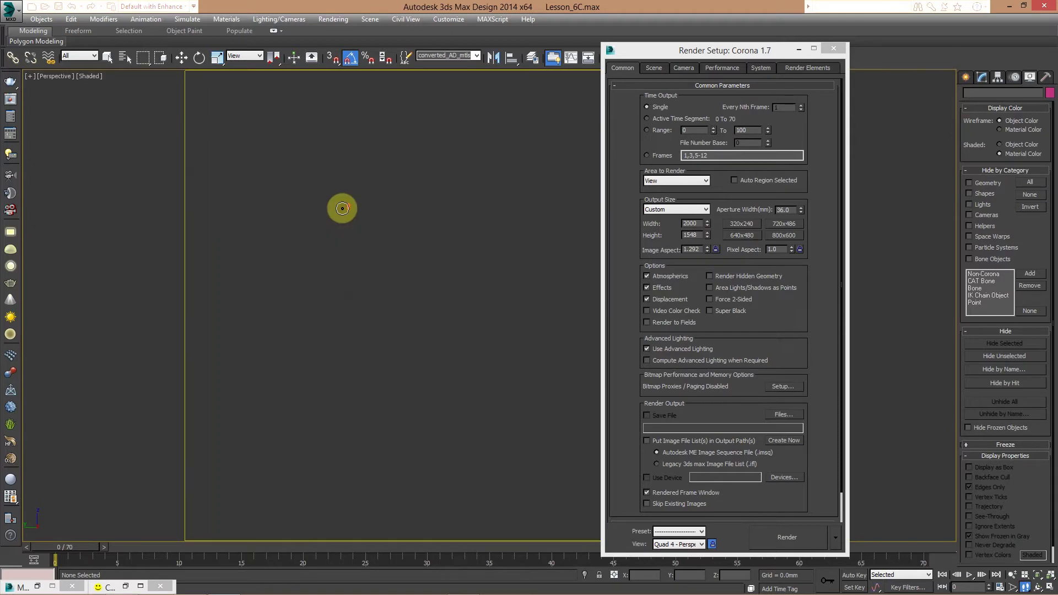
left_click_drag(141, 186, 682, 406)
left_click_drag(451, 400, 619, 215)
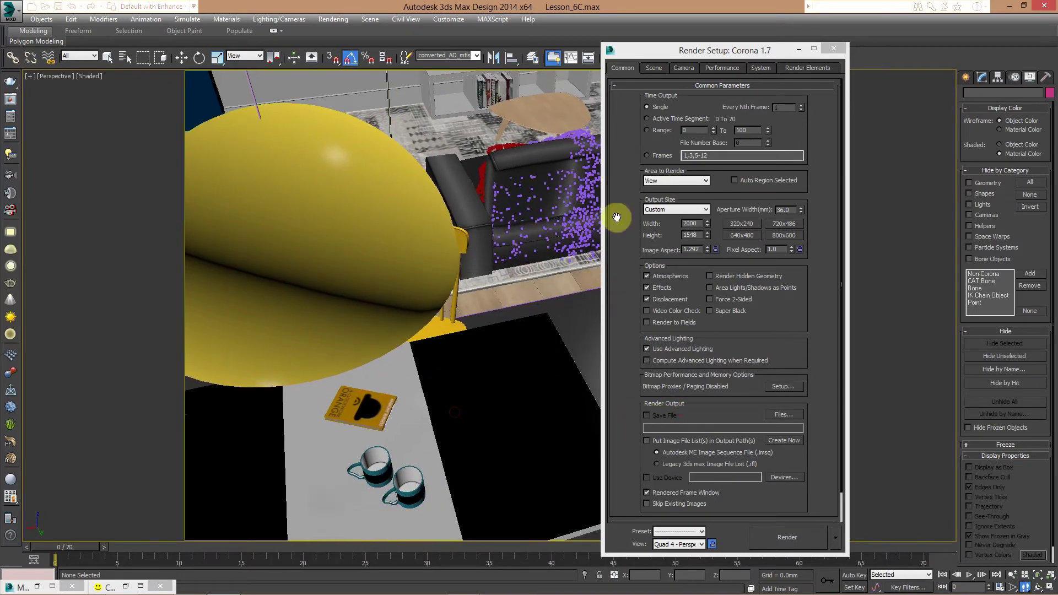
left_click_drag(700, 51, 995, 103)
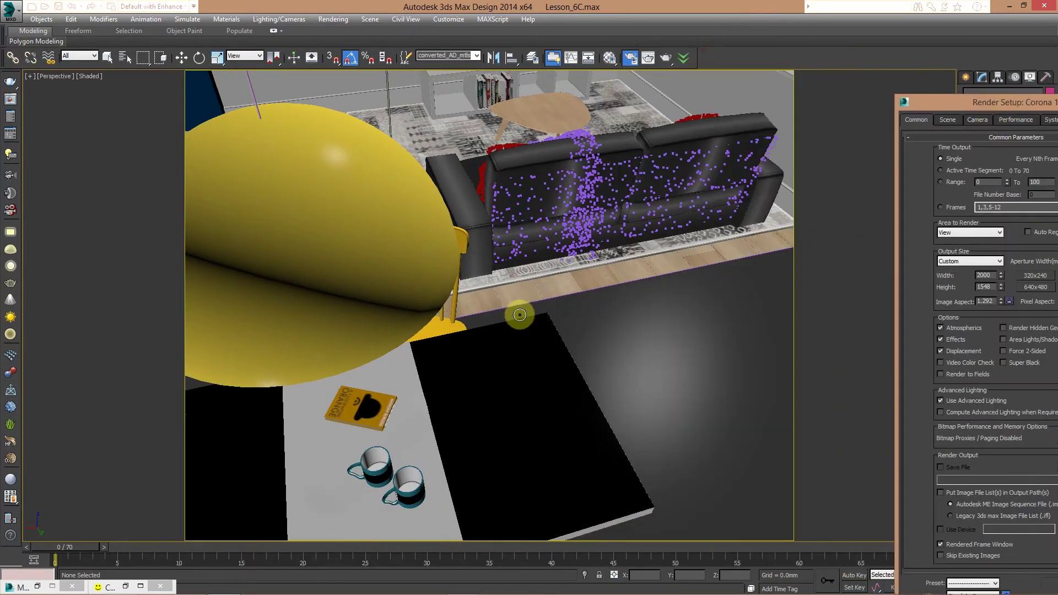
left_click_drag(519, 309, 582, 302)
middle_click_drag(583, 302, 630, 236, "alt")
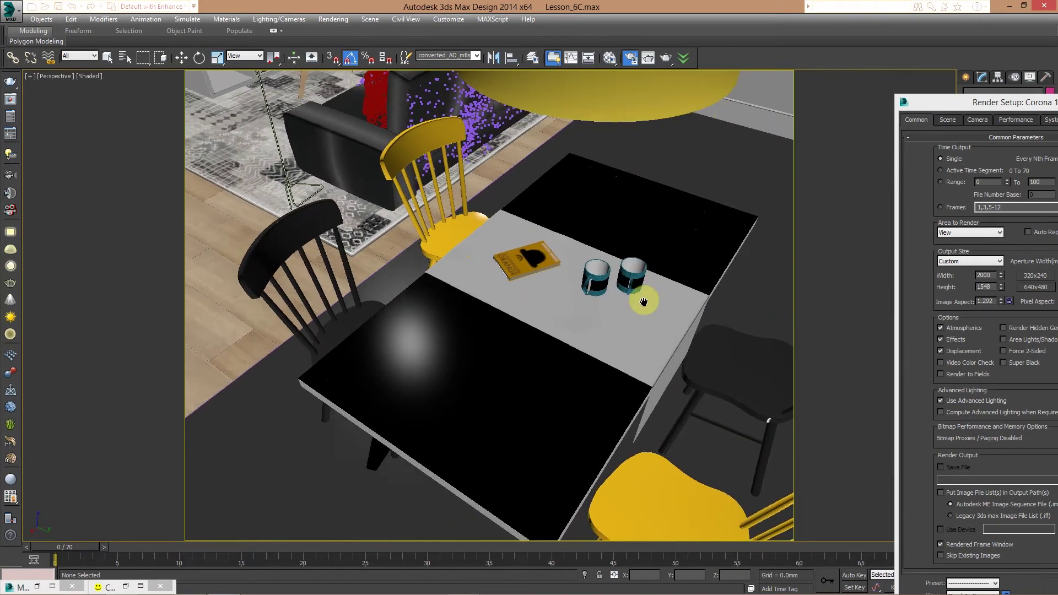
Step: Set the render output height to 2078 for a slightly taller frame, keeping the width at 2000
left_click_drag(974, 102, 908, 69)
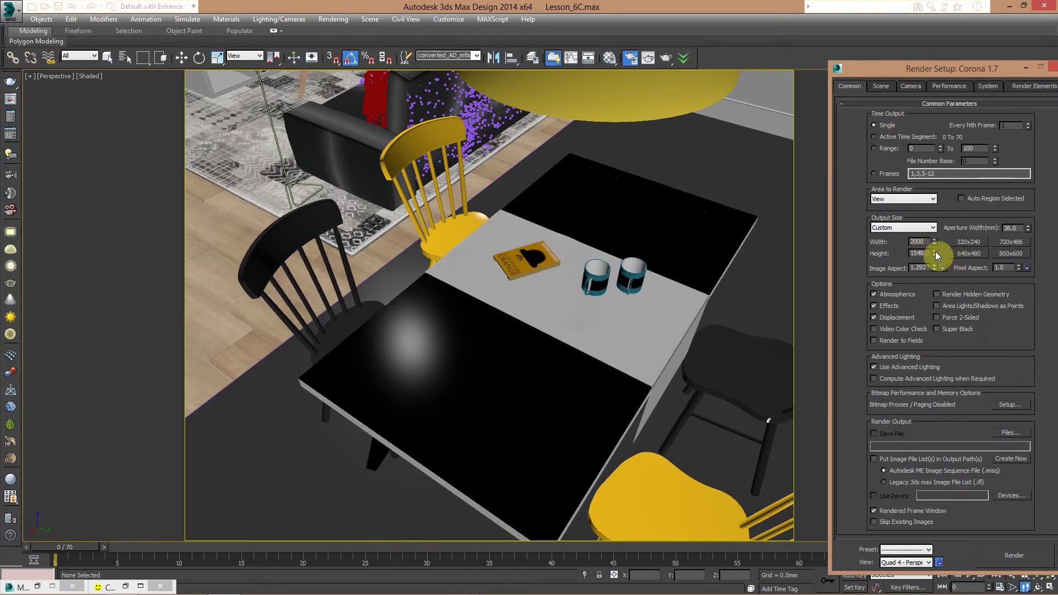
left_click_drag(935, 251, 1055, 14)
left_click_drag(897, 69, 71, 101)
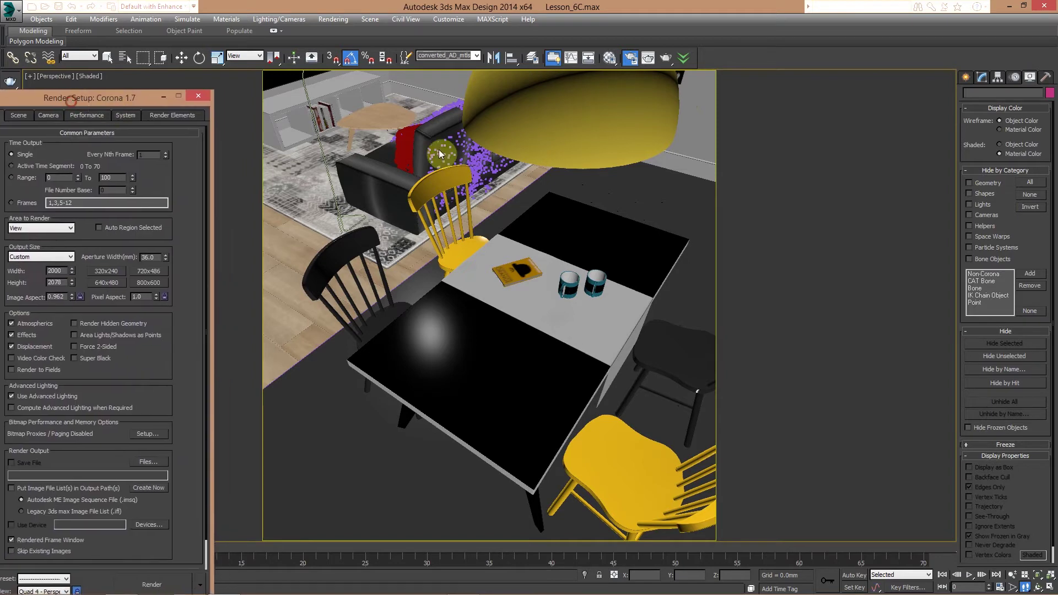
Step: Create a targeted CoronaCam at the dining table, match it to the current perspective framing and look through it
left_click(966, 77)
left_click(1008, 97)
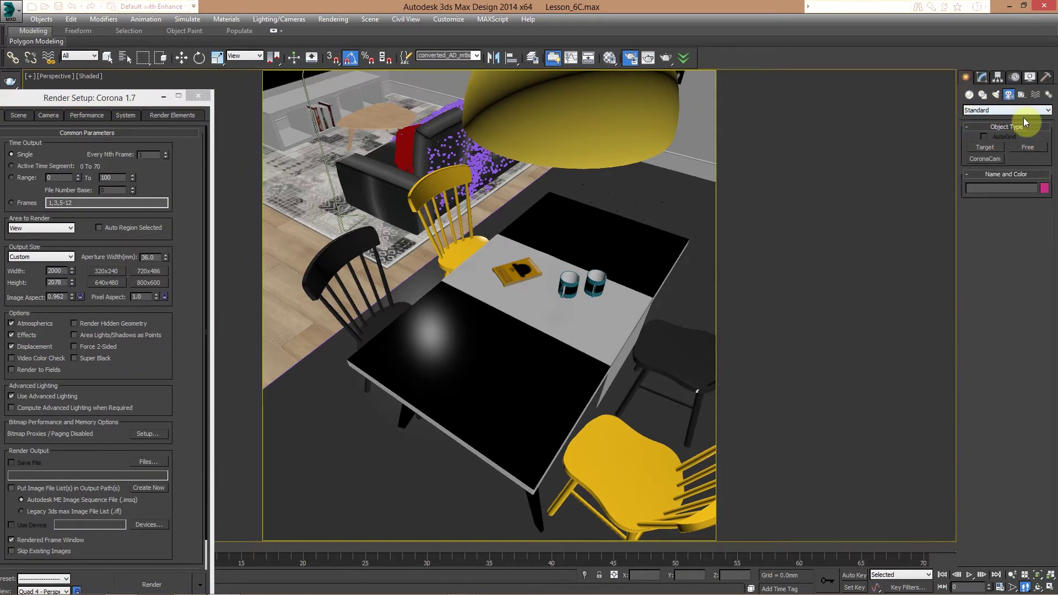
left_click(985, 158)
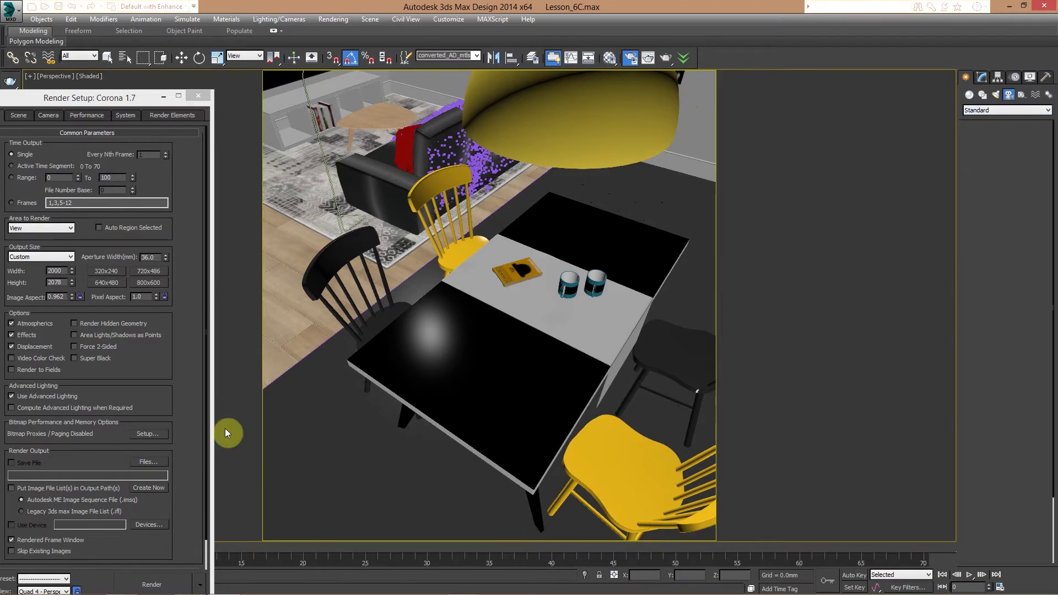
left_click_drag(320, 209, 588, 359)
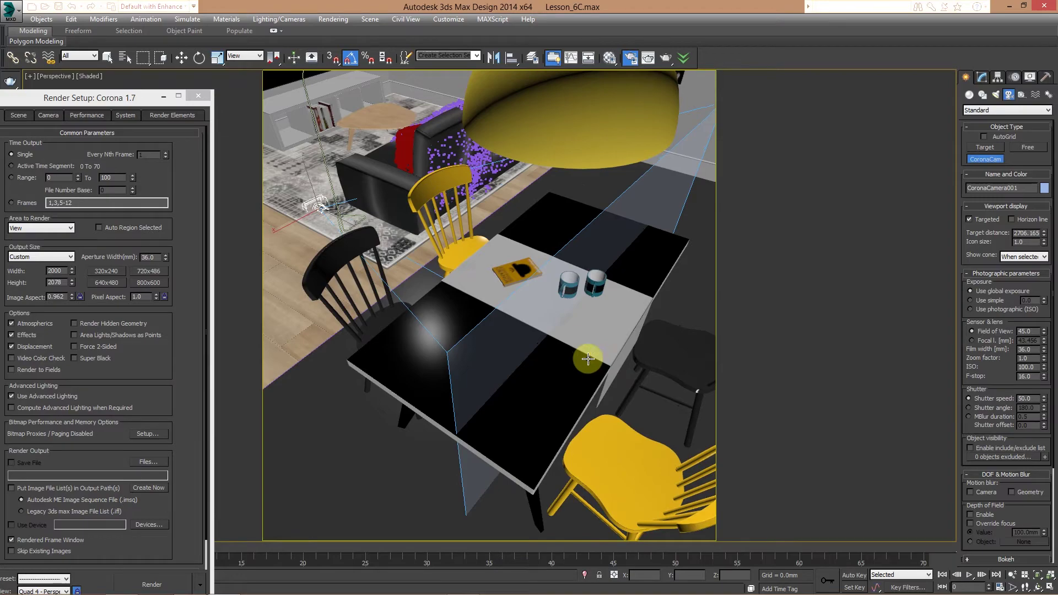
right_click(588, 359)
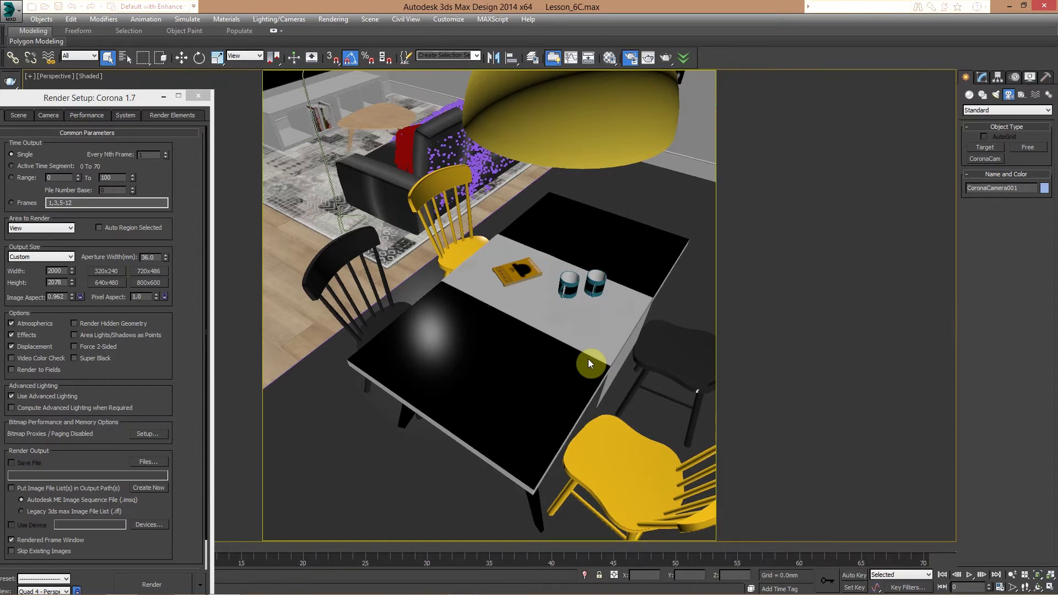
key("c")
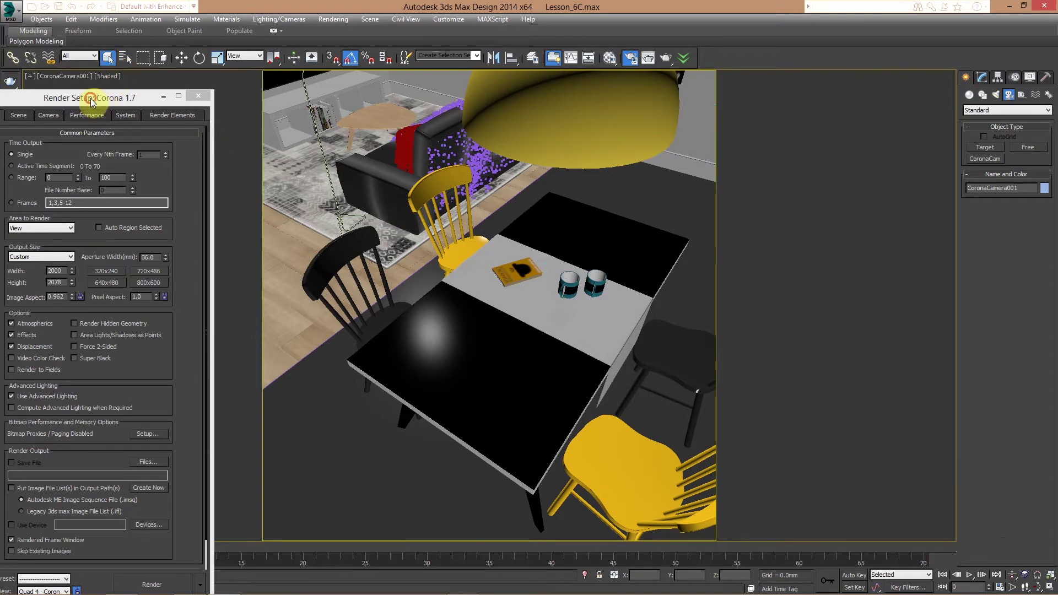
Step: Check the new camera's position over the dining table from an orbited perspective view, and return to the camera view
left_click_drag(91, 98, 158, 255)
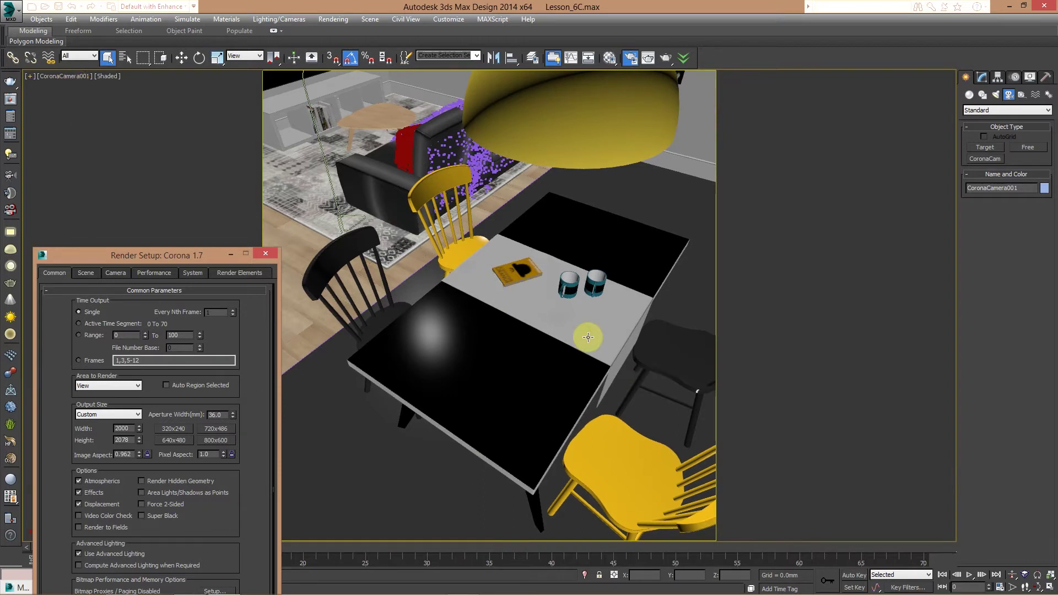
key("p")
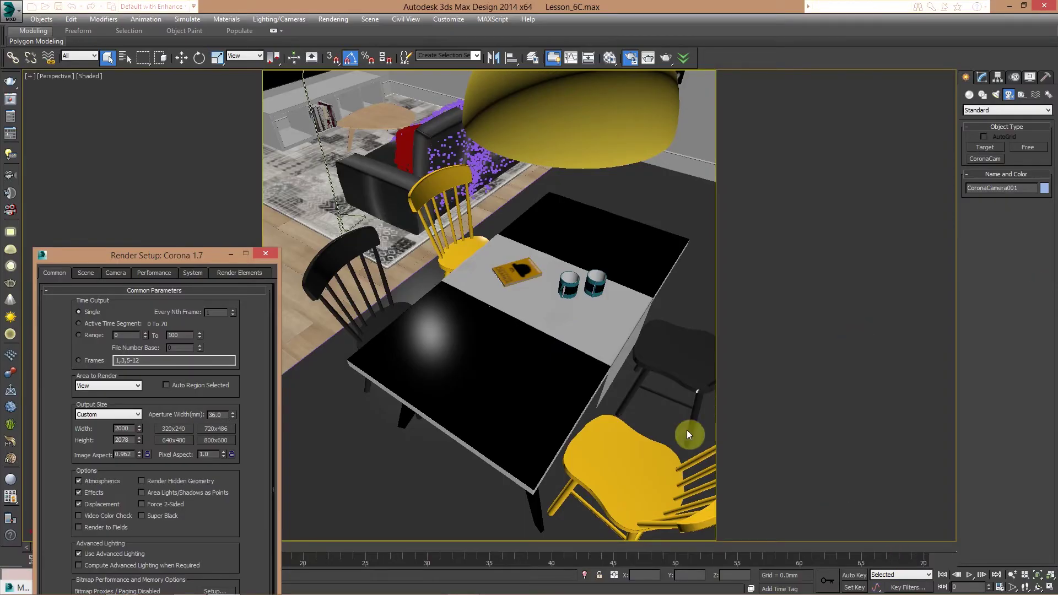
middle_click_drag(436, 205, 297, 207, "alt")
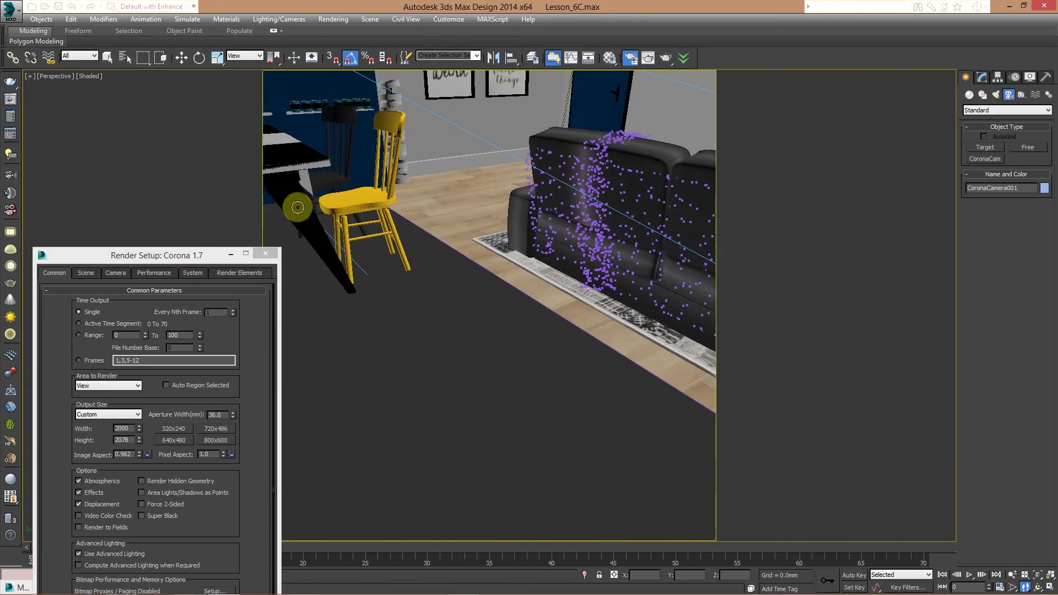
key("shift+z")
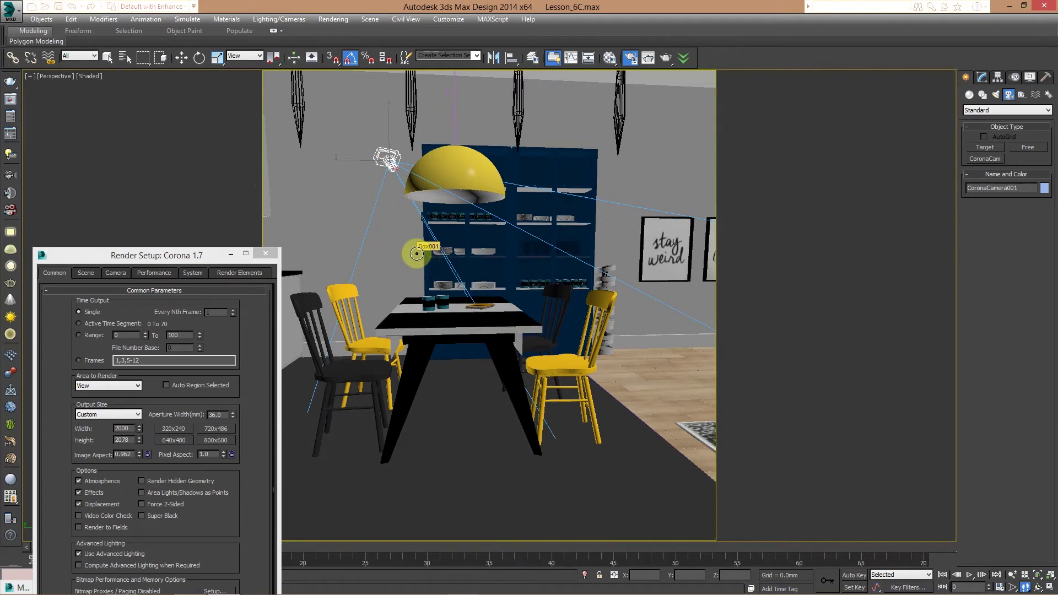
key("c")
Step: Enable the material override for the scene and start an interactive Corona render through the dining-table camera
left_click_drag(167, 255, 864, 74)
left_click_drag(874, 58, 873, 52)
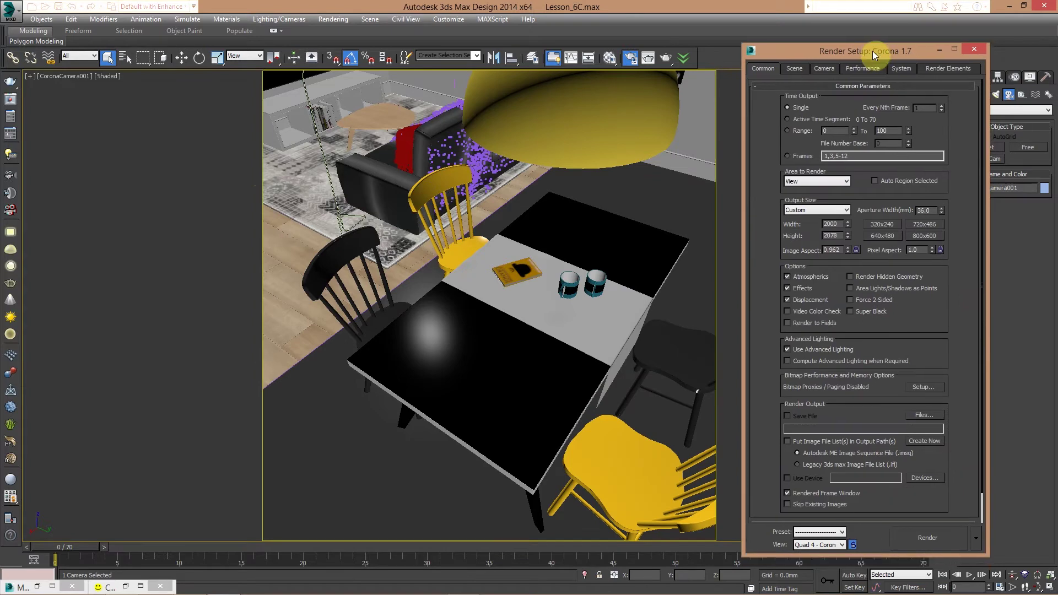
left_click(795, 68)
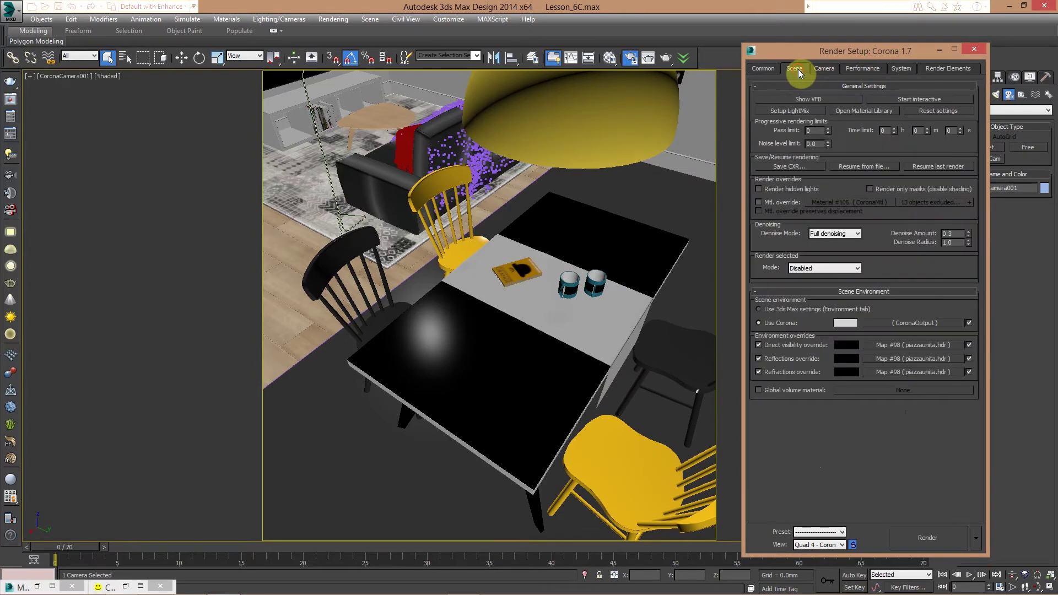
left_click(768, 201)
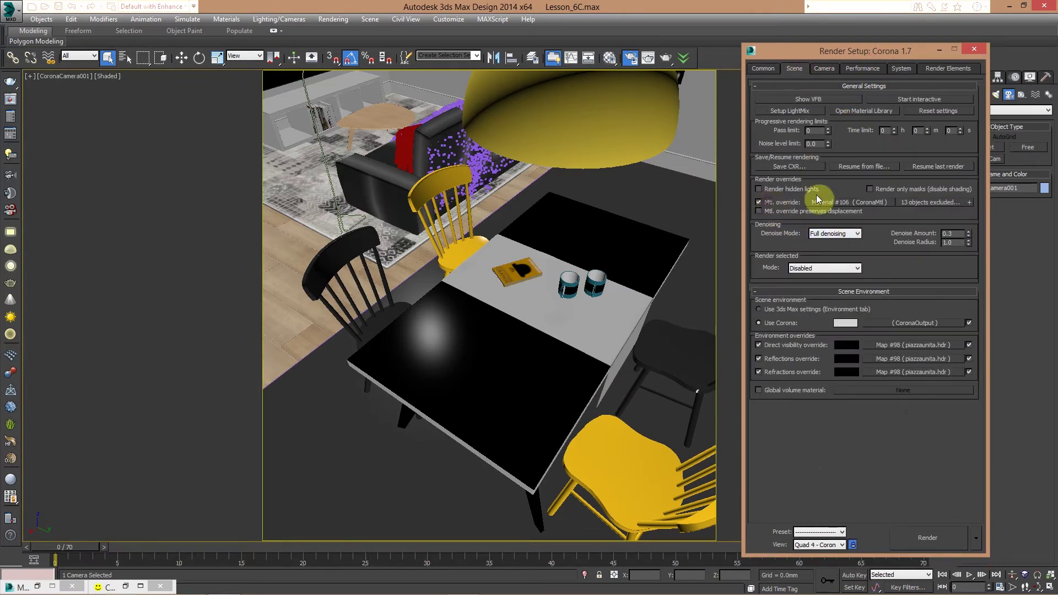
left_click(928, 99)
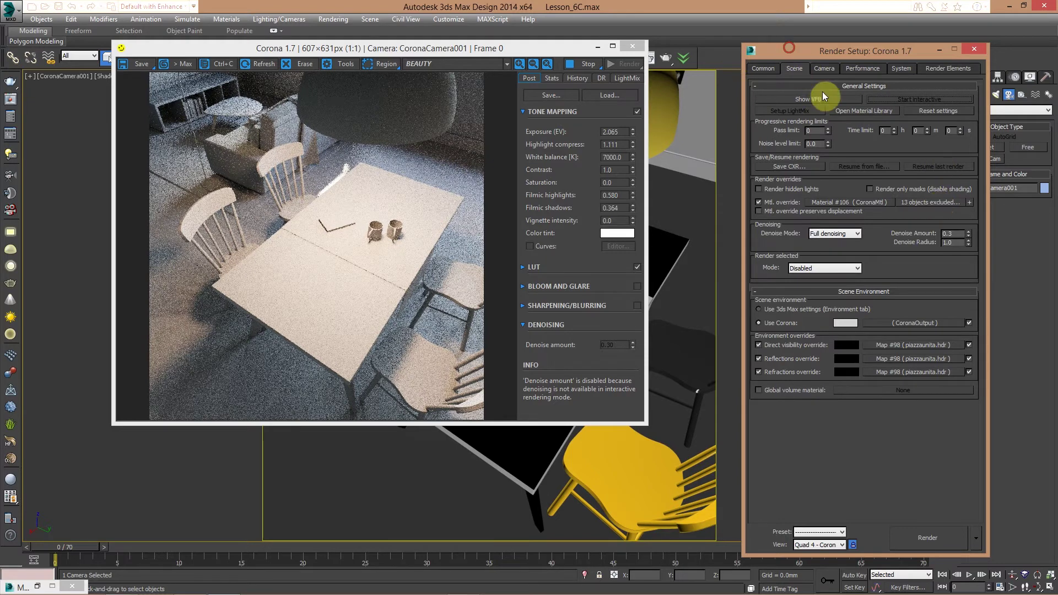
mouse_move(782, 51)
left_mouse_down()
mouse_move(767, 28)
mouse_move(779, 43)
left_mouse_up()
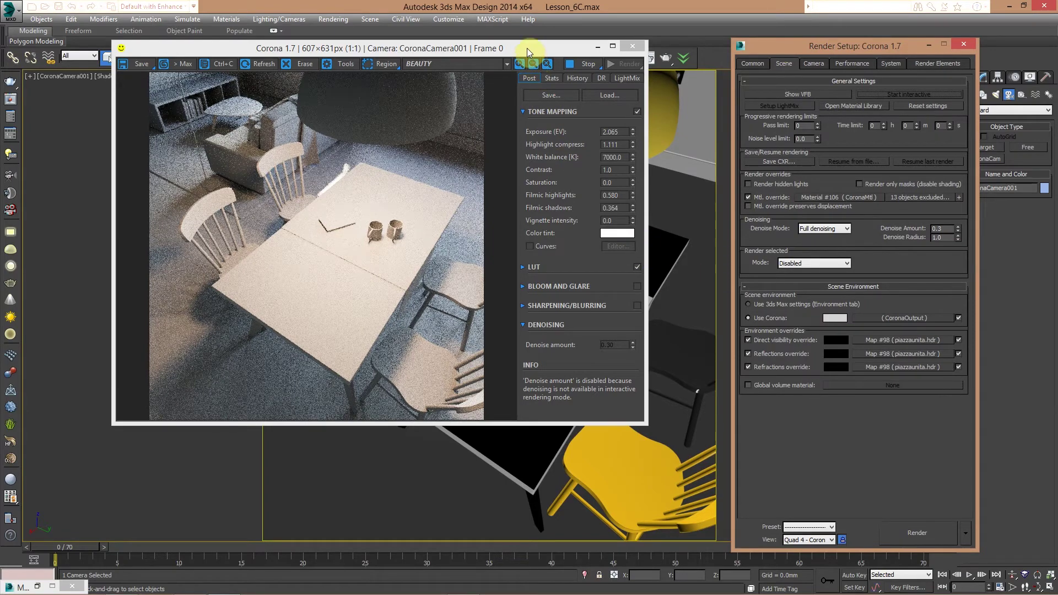
left_click_drag(527, 50, 544, 68)
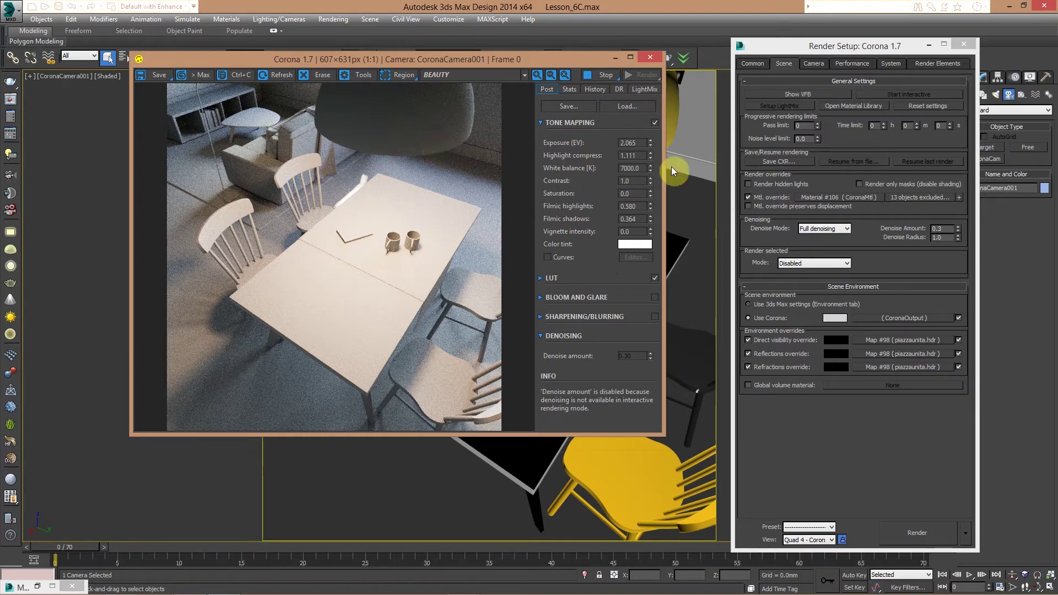
Step: Adjust the simple exposure of the render to an EV of 2.002
left_click(818, 64)
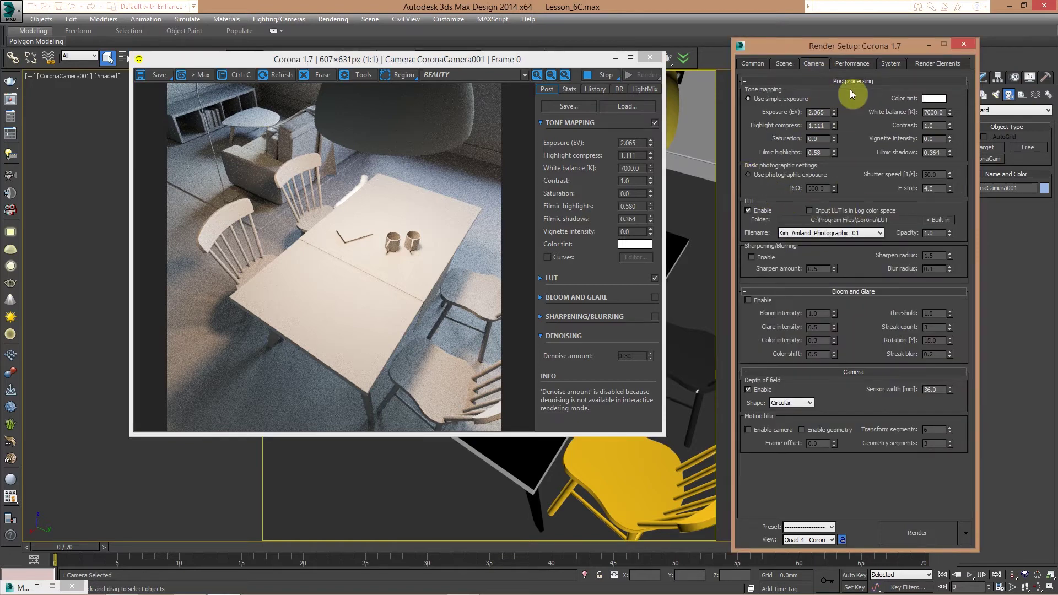
left_click_drag(825, 52, 784, 62)
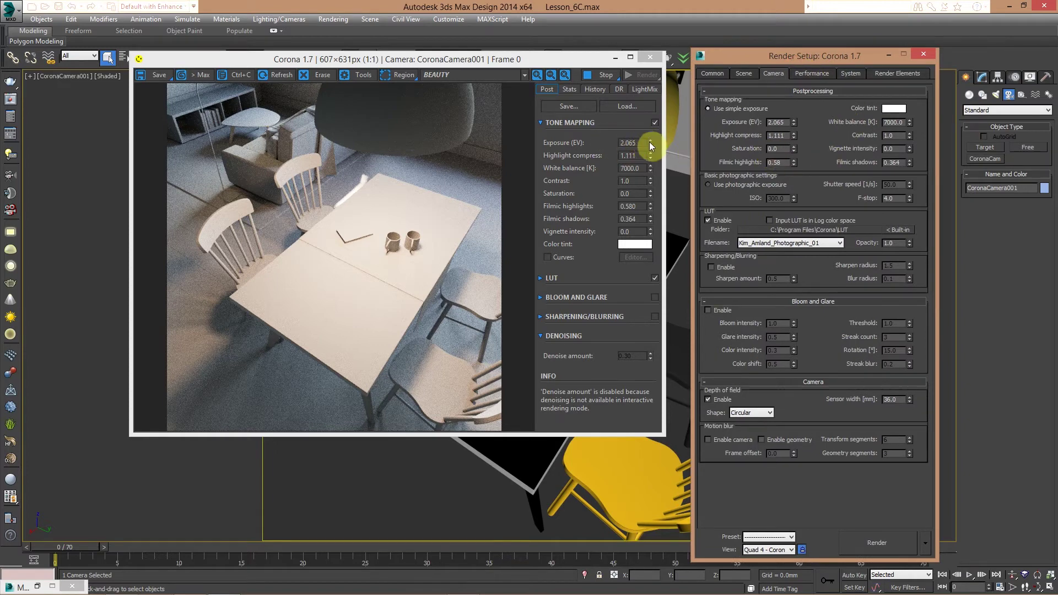
left_click_drag(649, 142, 650, 169)
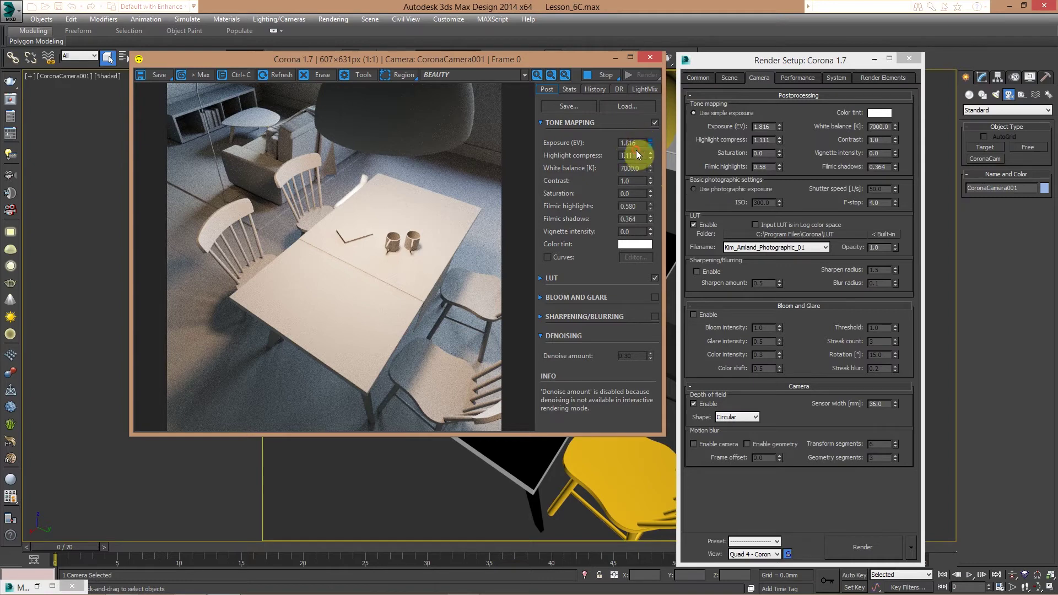
left_click_drag(780, 131, 780, 128)
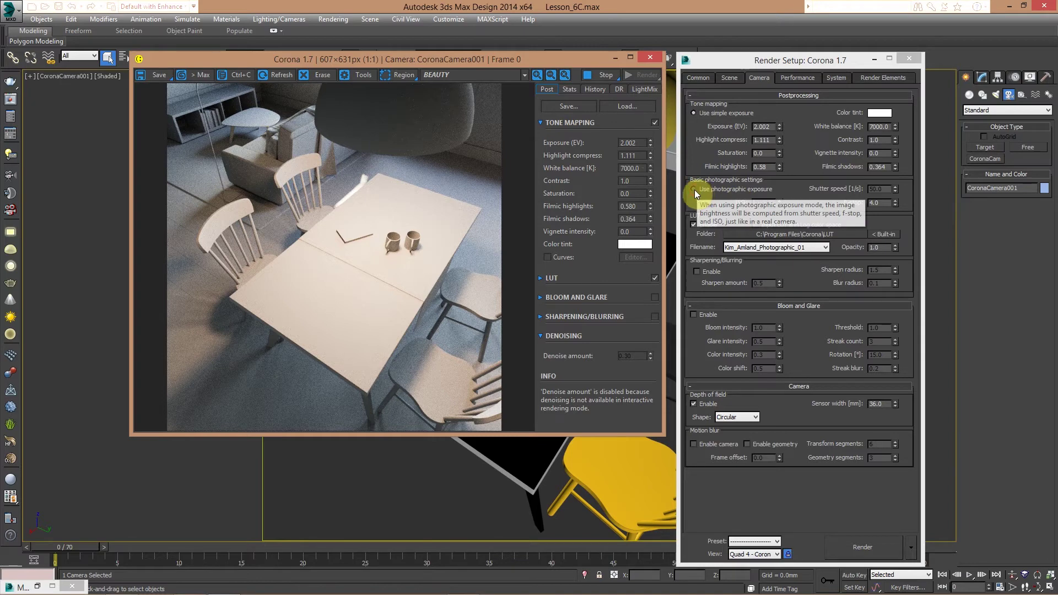
Step: Switch the tone mapping to photographic exposure and set the dining-table camera's ISO to 400 and F-stop to 4
left_click(766, 192)
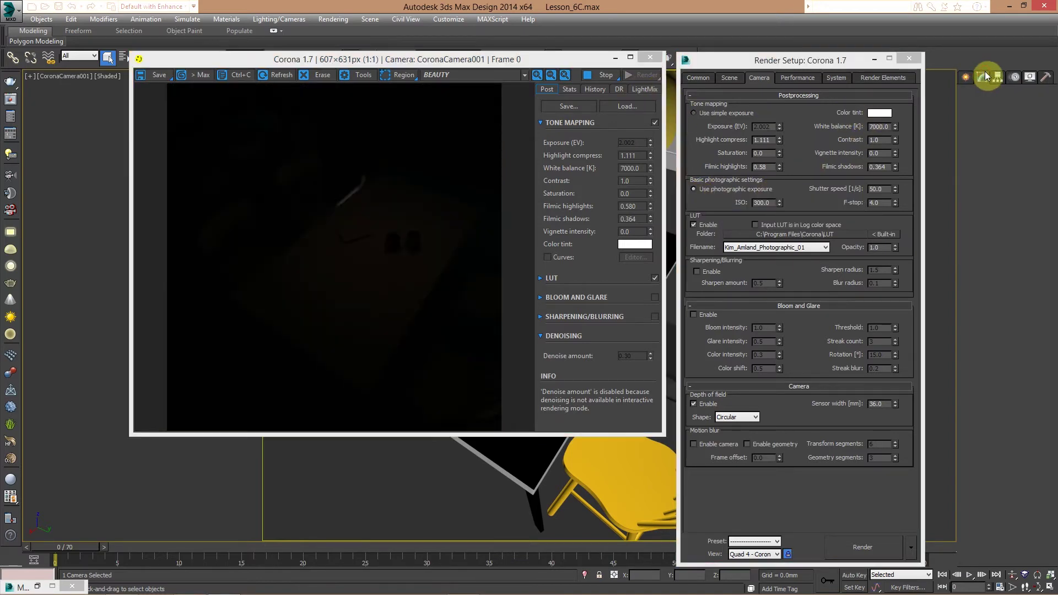
left_click(983, 75)
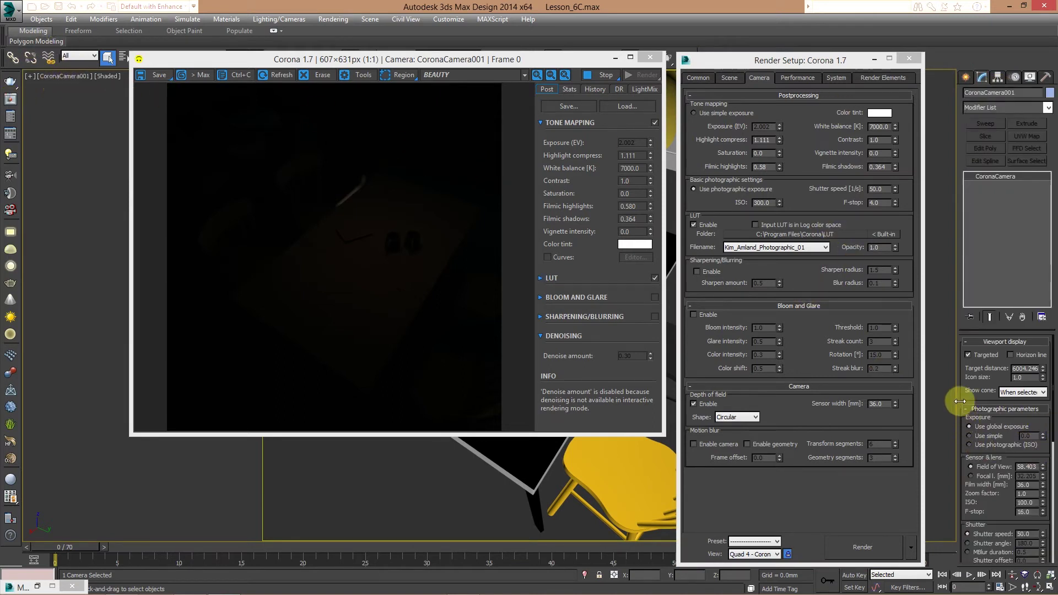
left_click_drag(965, 401, 969, 284)
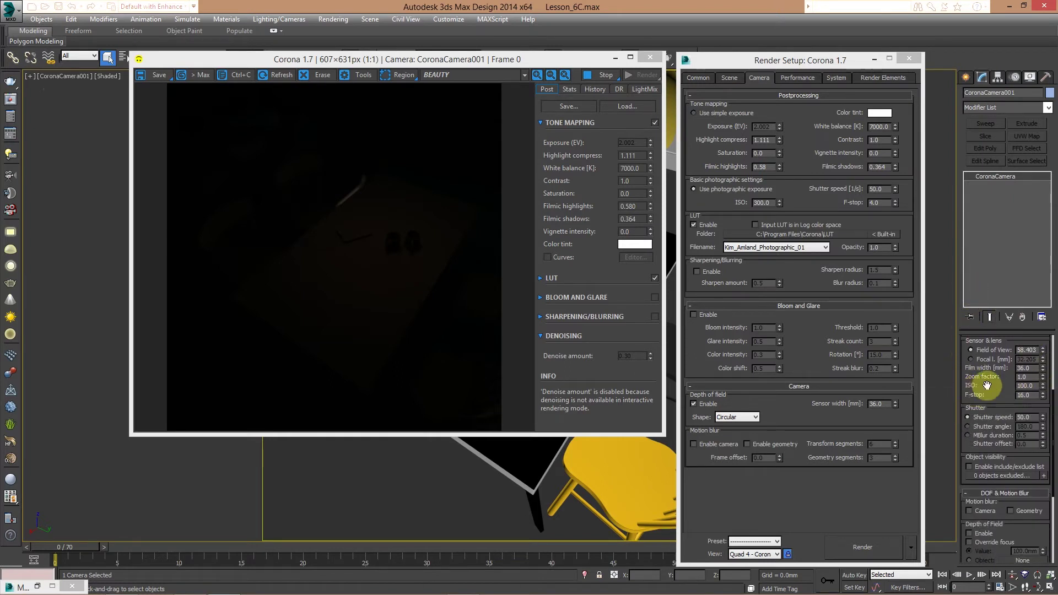
double_click(1028, 385)
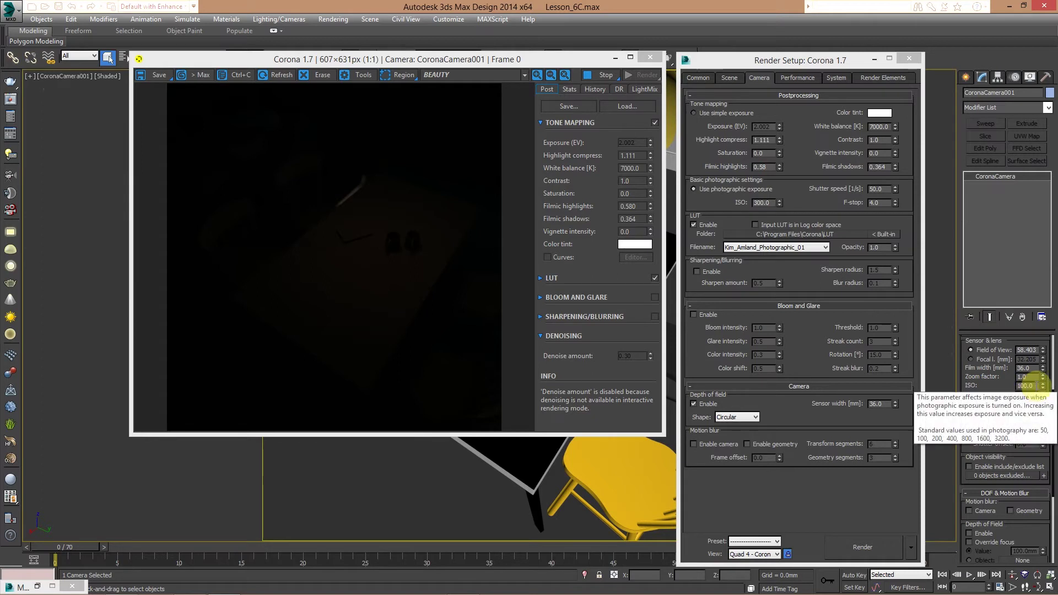
key("Return")
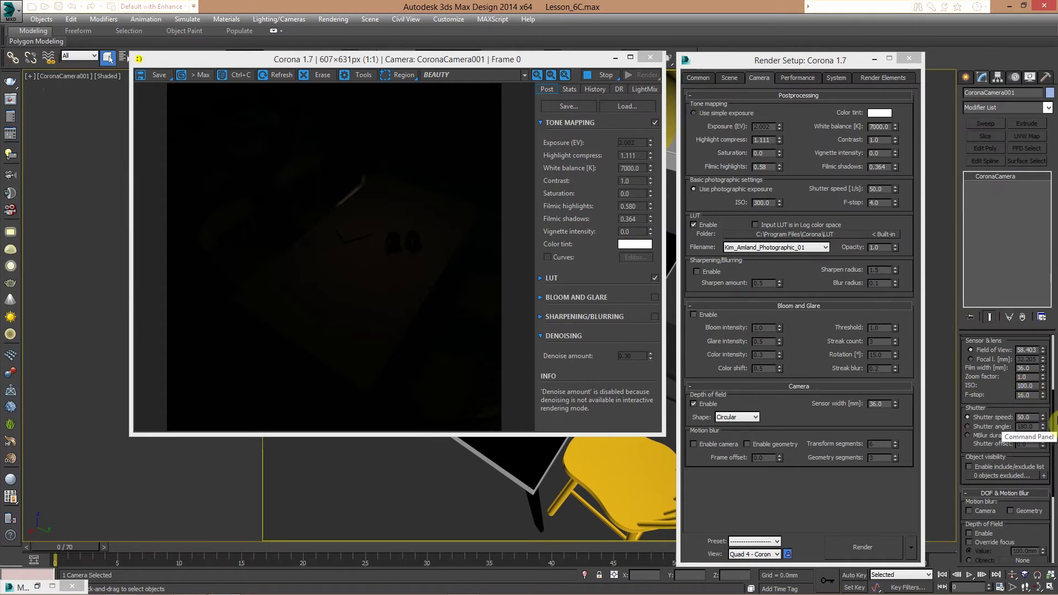
type("4")
key("Return")
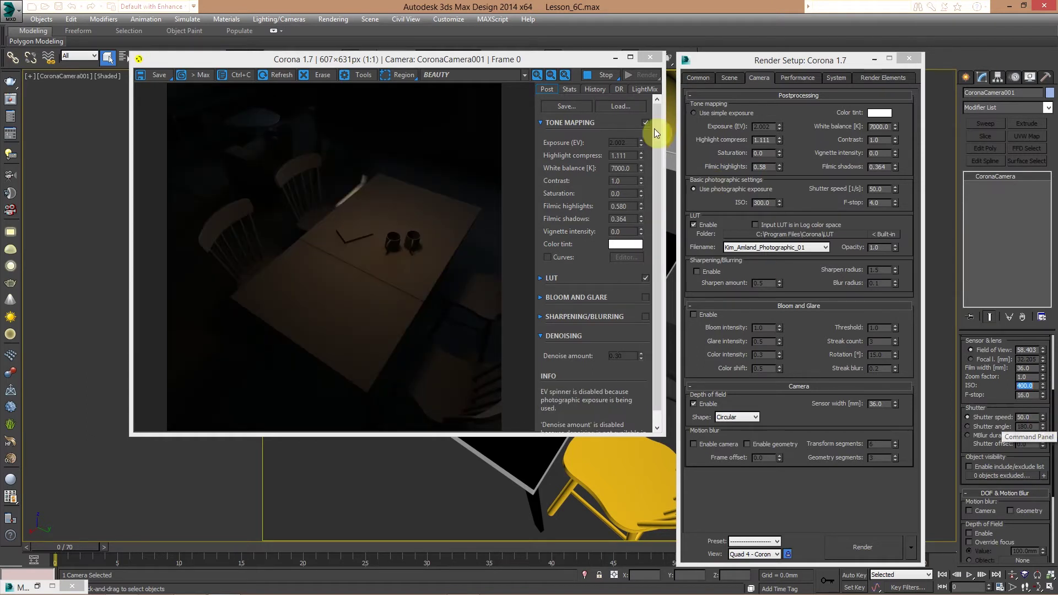
key("Tab")
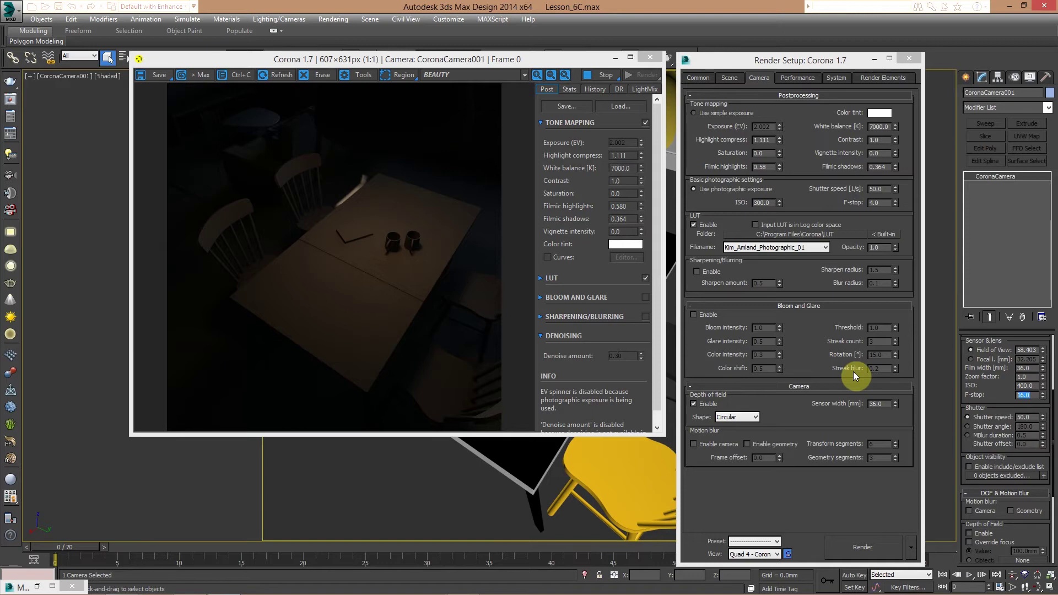
type("4")
key("Return")
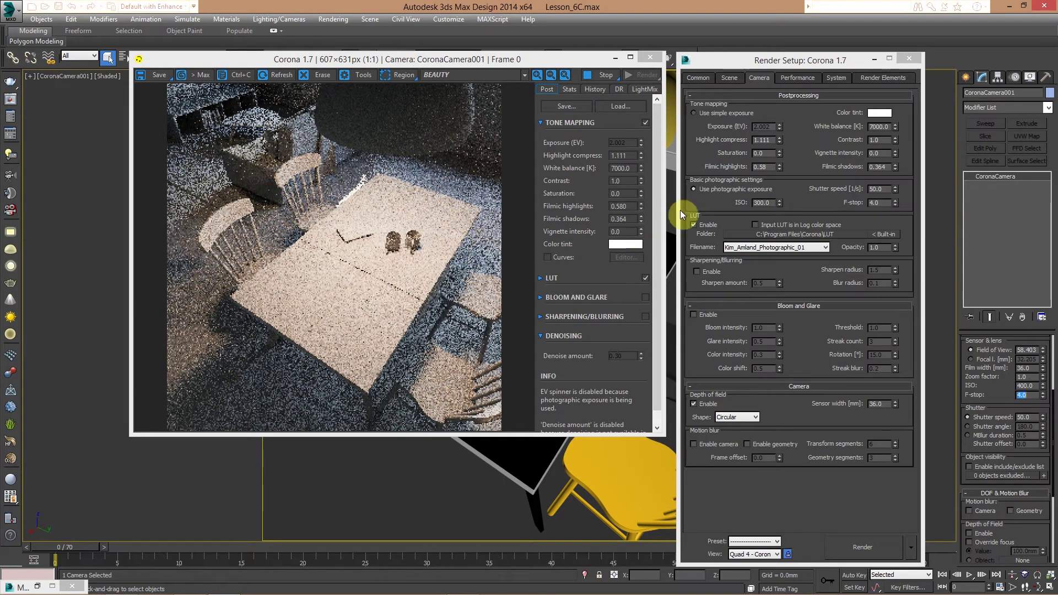
Step: Compare the render under simple exposure with the render under photographic exposure
left_click(694, 112)
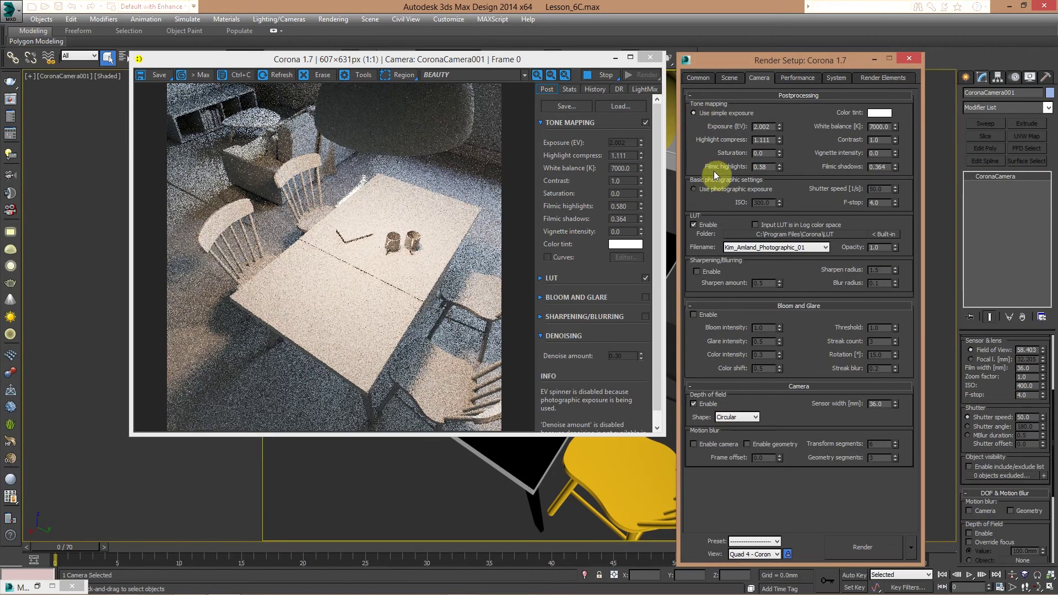
left_click(694, 189)
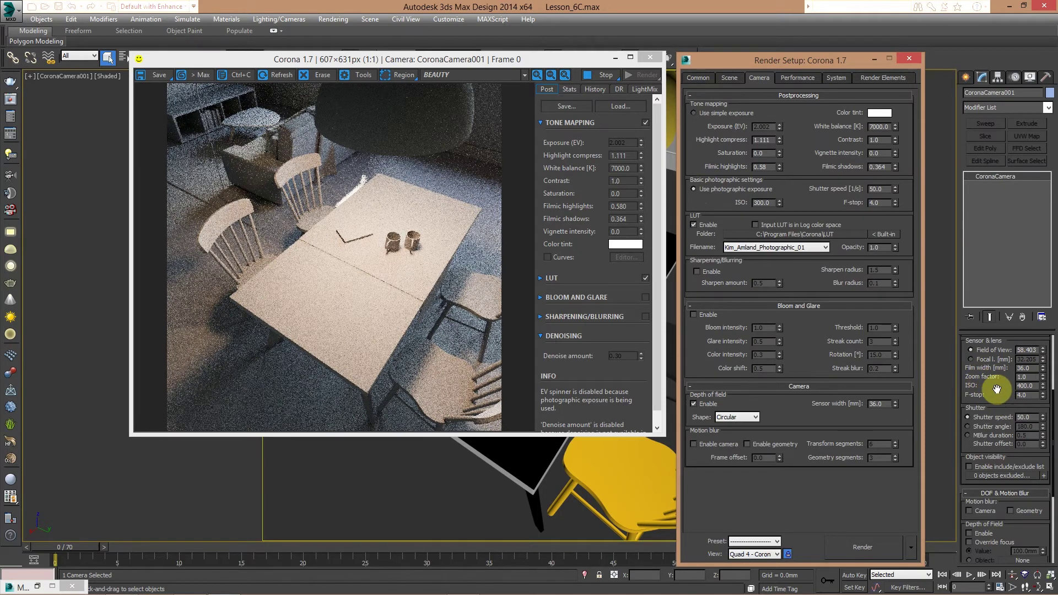
mouse_move(1029, 418)
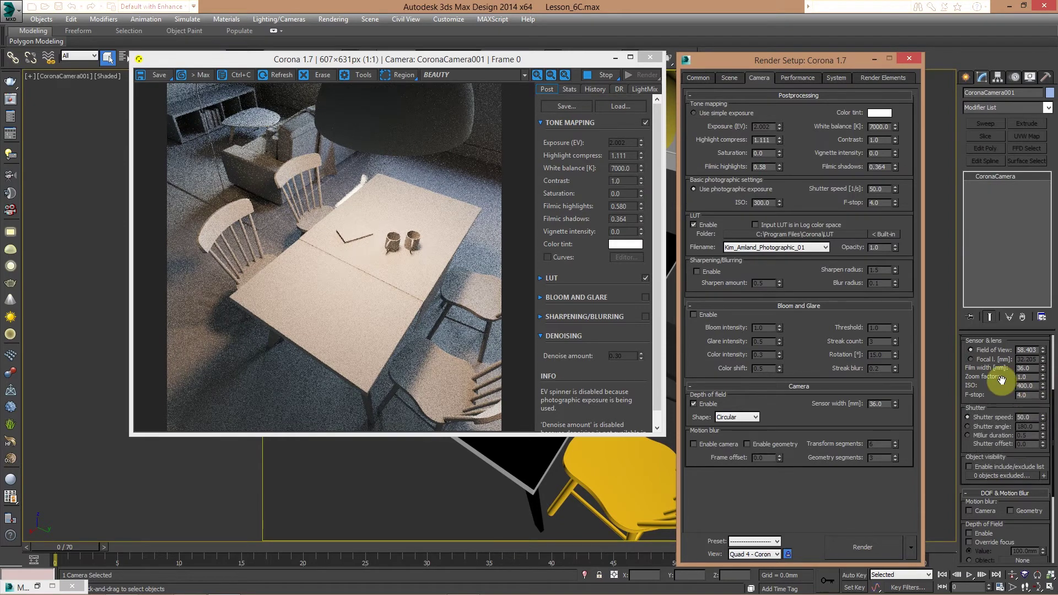
Step: Try the camera's own simple exposure override, and set its exposure mode to photographic (ISO) instead of global
left_click_drag(1003, 382, 1007, 434)
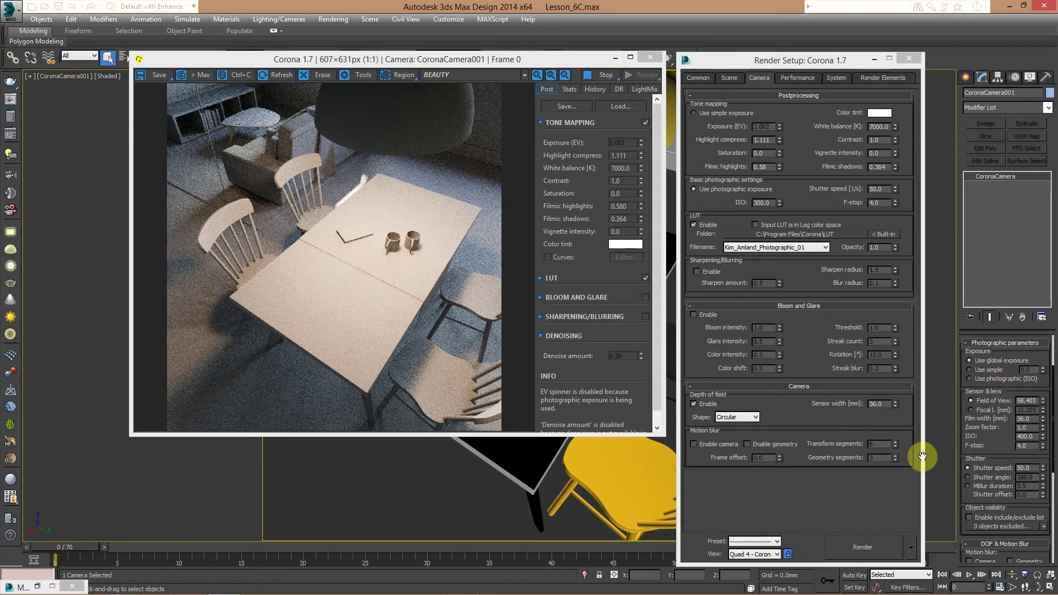
left_click(980, 370)
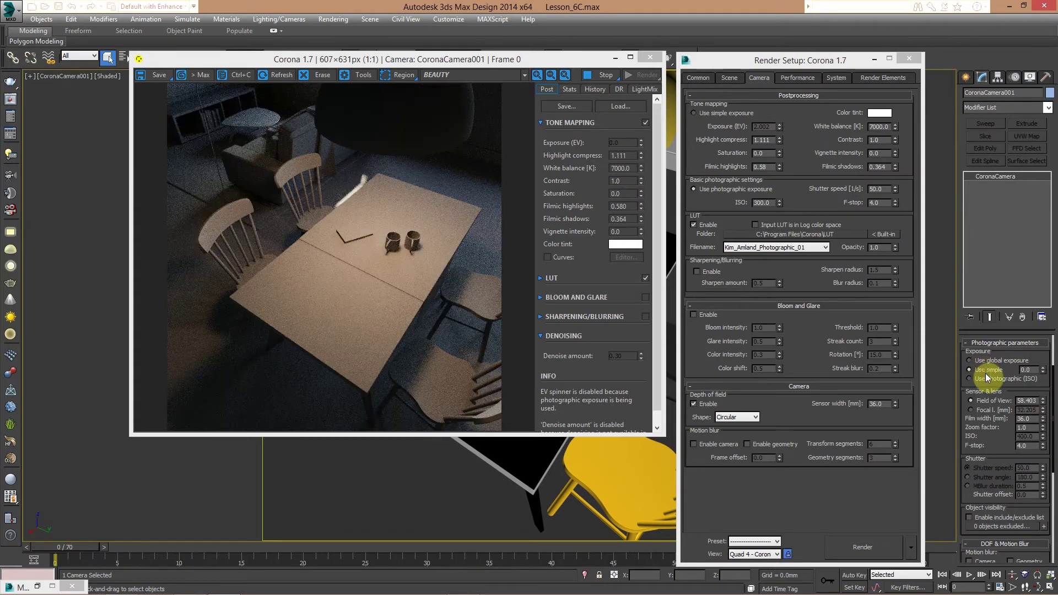
left_click(984, 379)
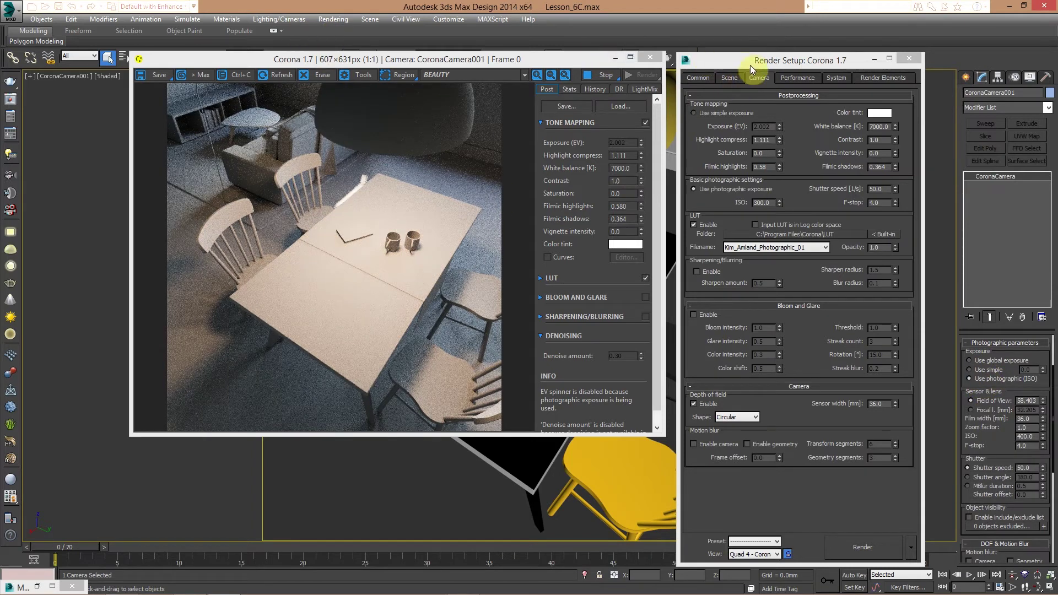
Step: Keep depth of field enabled in the global render settings and enable it on the dining-table camera
left_click_drag(749, 56, 750, 28)
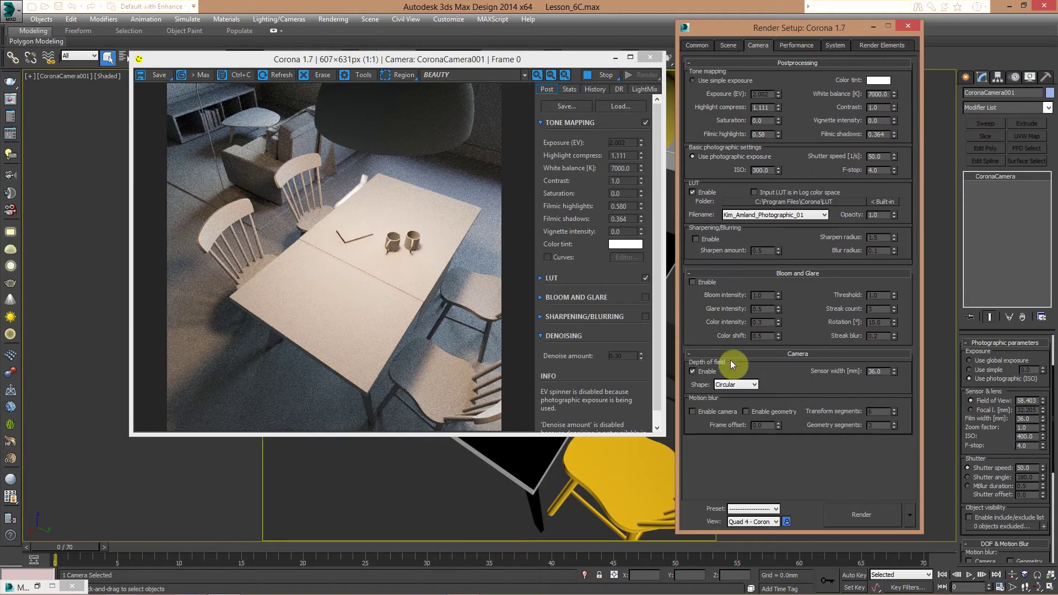
left_click(693, 372)
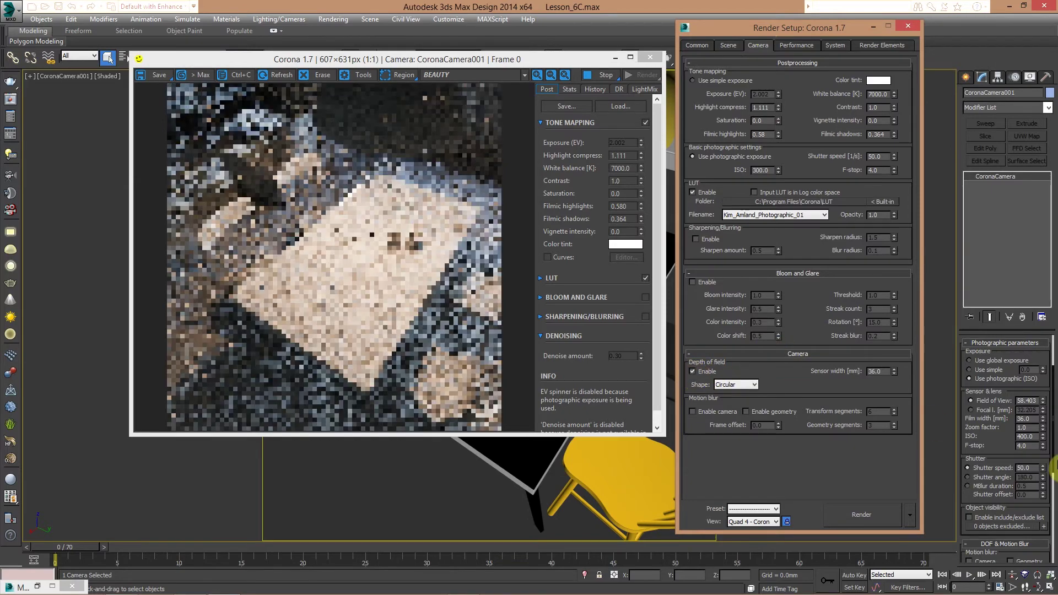
left_click_drag(963, 402, 957, 300)
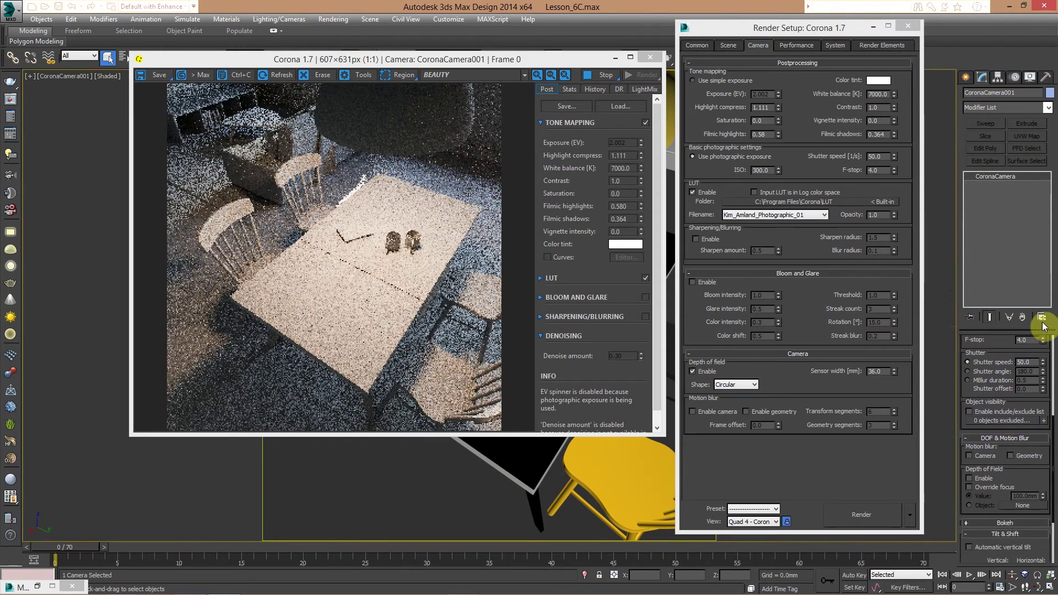
left_click_drag(962, 397, 963, 372)
left_click_drag(959, 412, 968, 402)
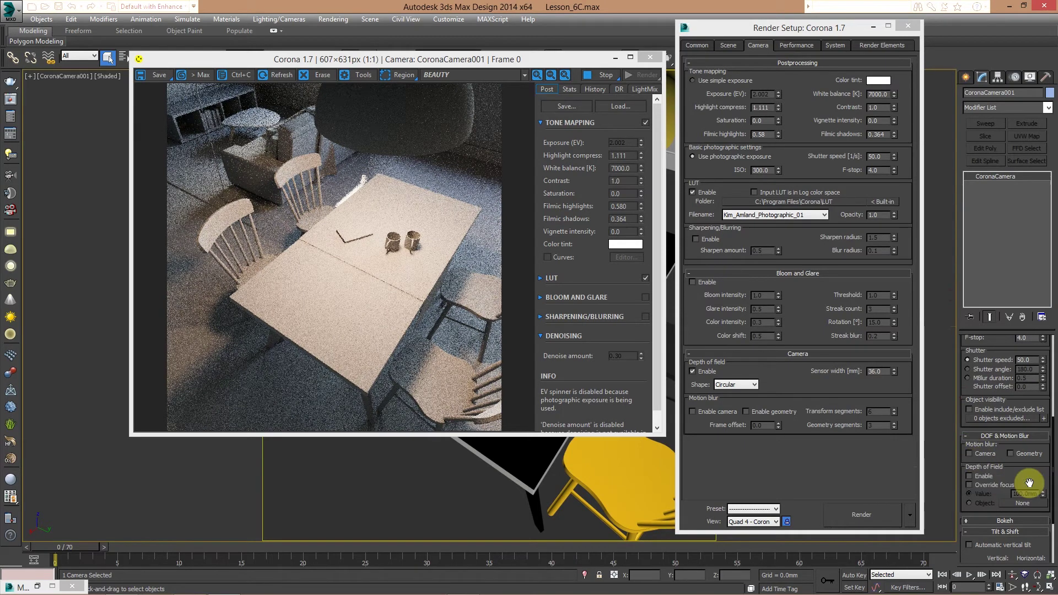
left_click(968, 475)
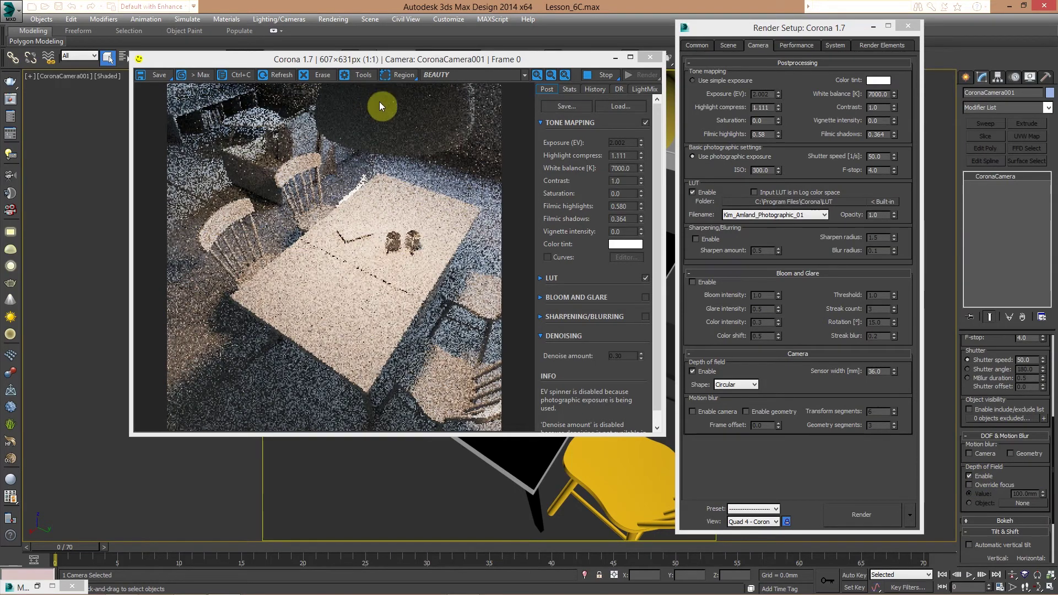
Step: Draw a render region in the interactive render and move it over the sofa behind the dining table
left_click(396, 74)
left_click_drag(321, 111, 242, 131)
left_click_drag(341, 144, 496, 179)
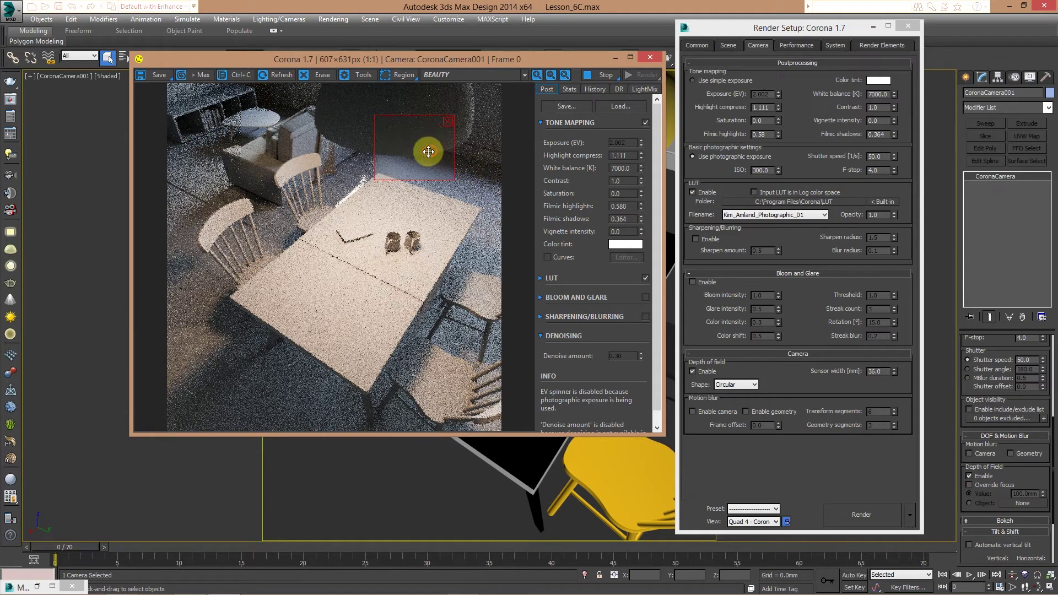
left_click_drag(430, 152, 303, 146)
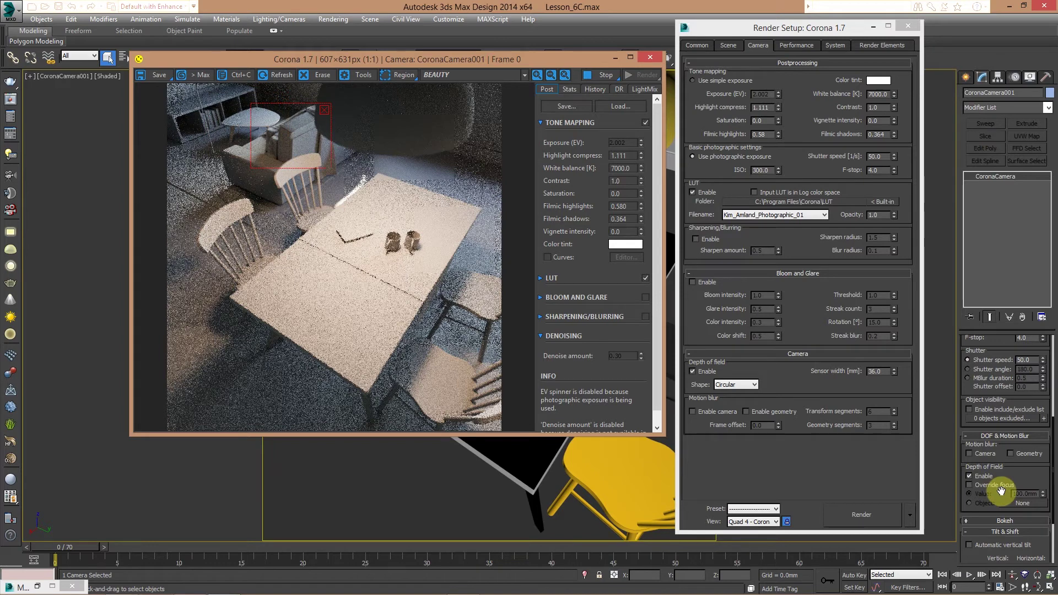
Step: Try an f-stop of 2 on the dining-table camera and lower its ISO to 180 to compensate
scroll(963, 413, "up", 5)
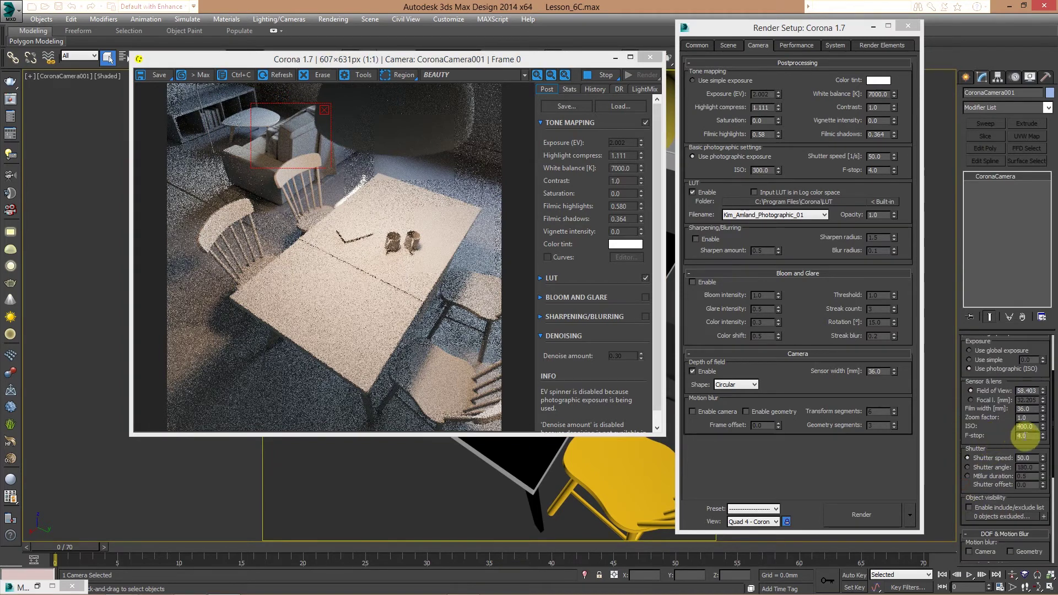
double_click(1024, 435)
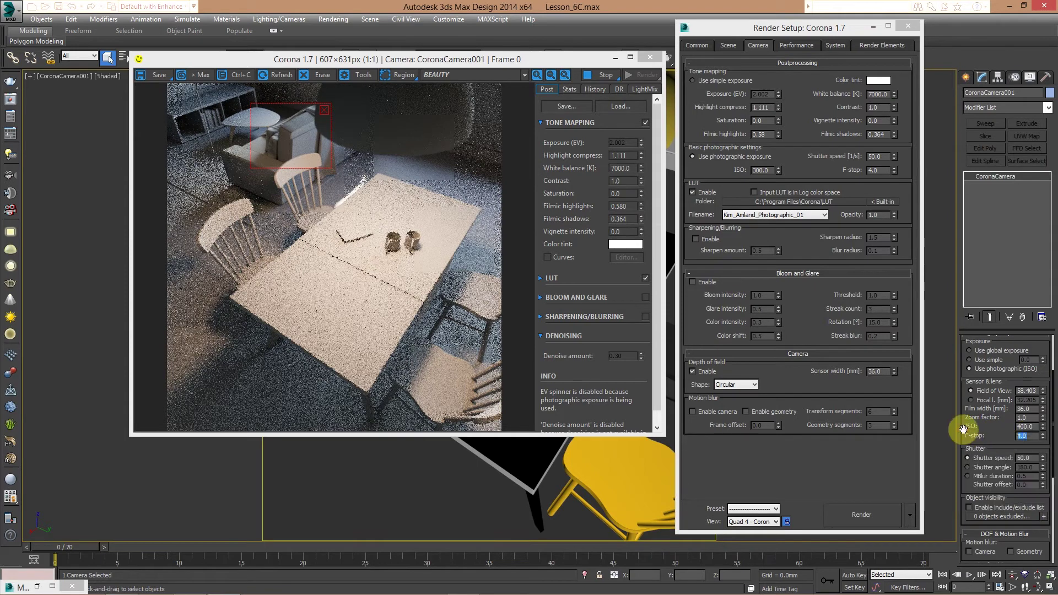
type("2")
key("Return")
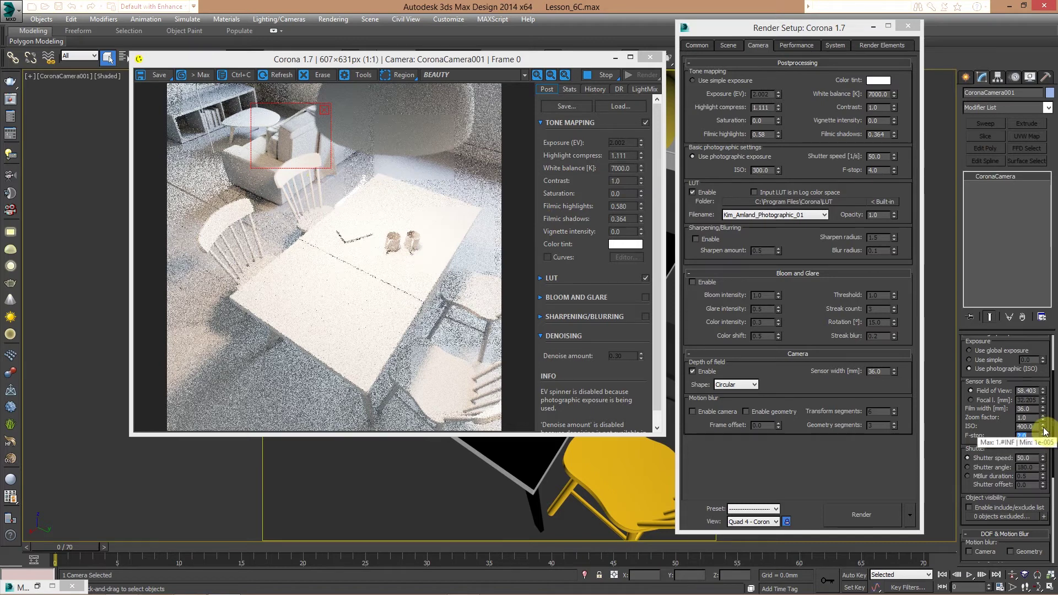
left_click_drag(1043, 429, 1043, 456)
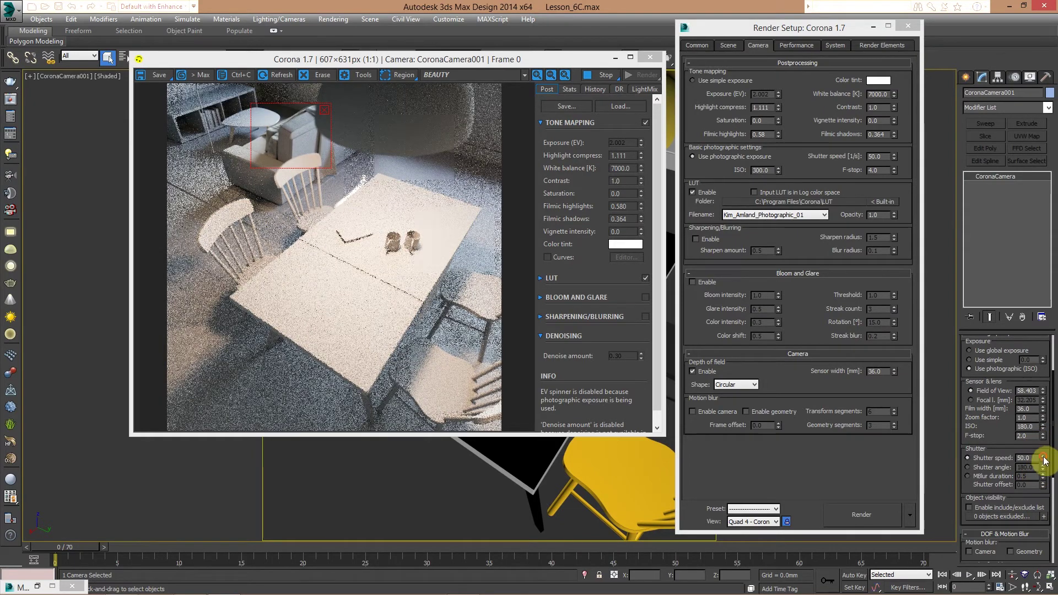
Step: Lower the camera's f-stop to 1 and on to 0.5, and reduce its ISO to 18 to balance the exposure
left_click(1023, 435)
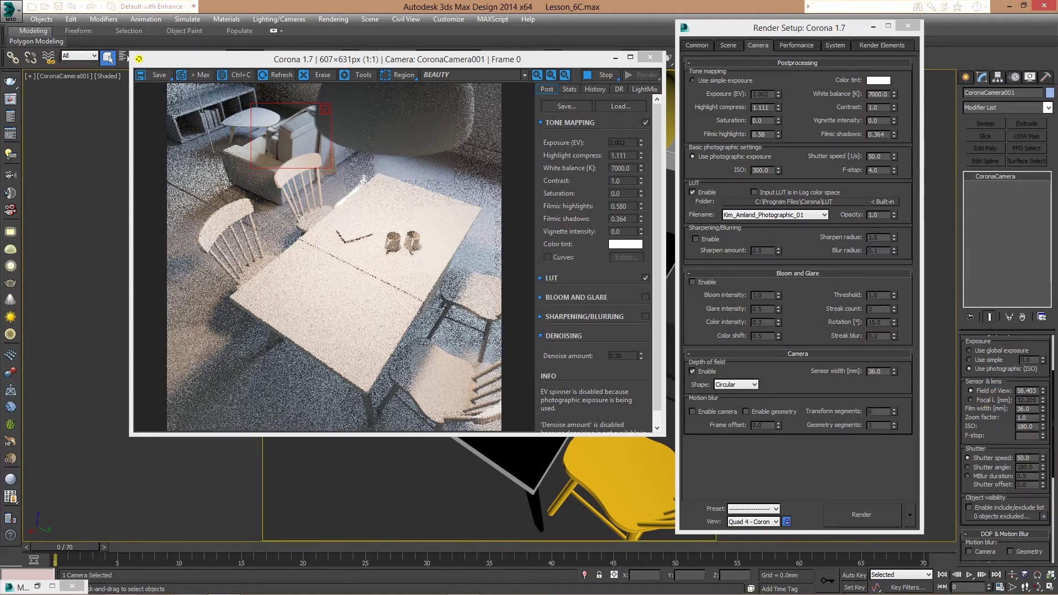
type("1")
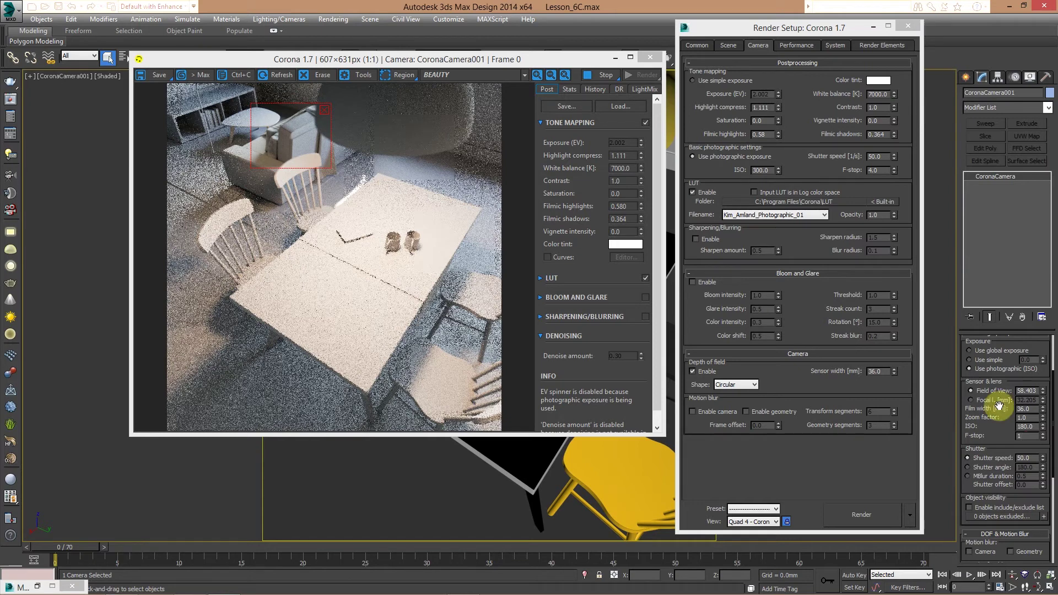
key("Return")
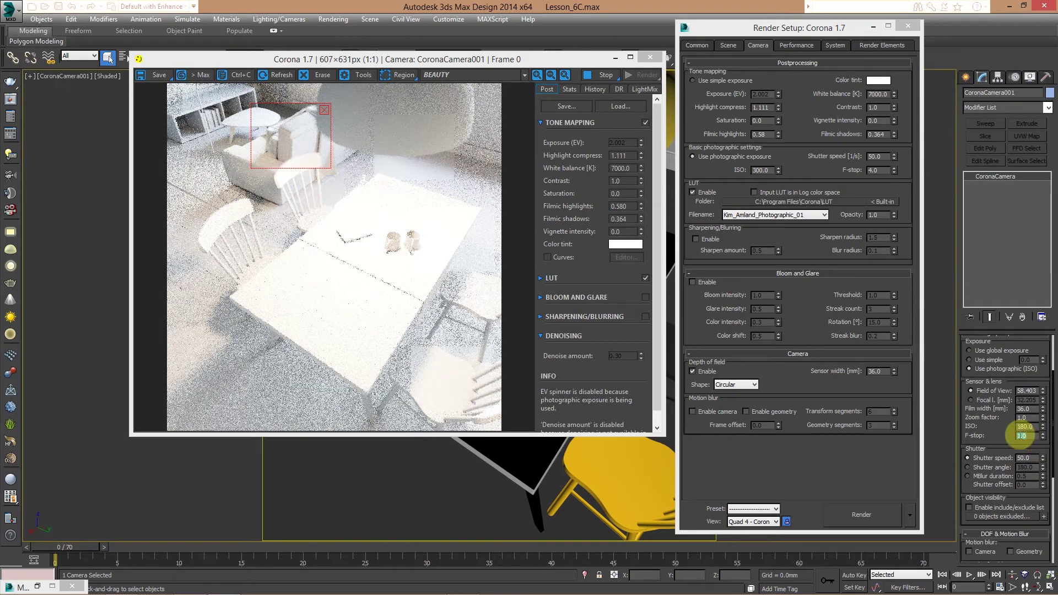
mouse_move(1026, 436)
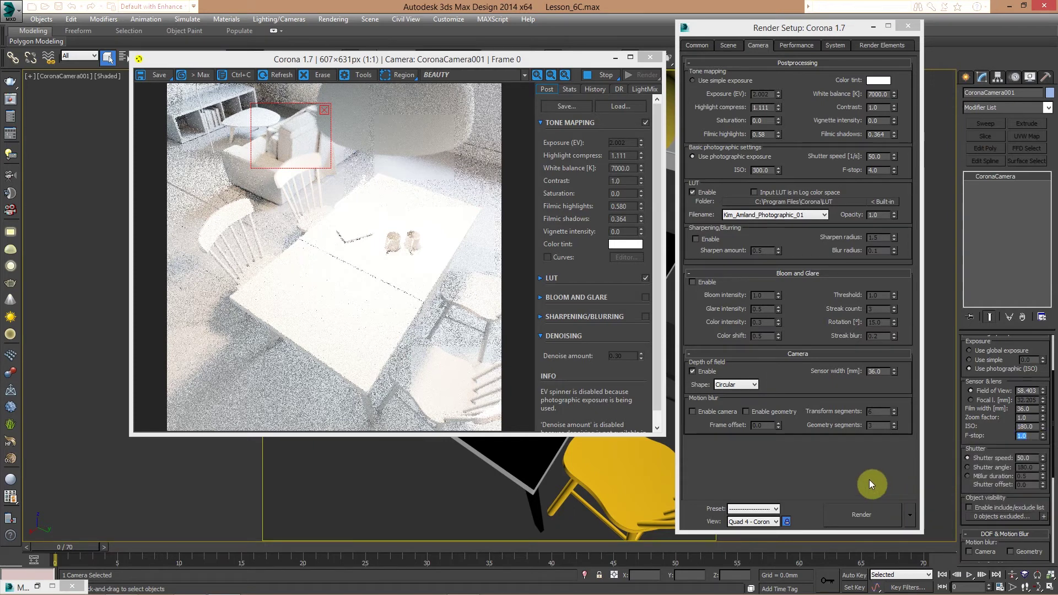
type("0.5")
key("Return")
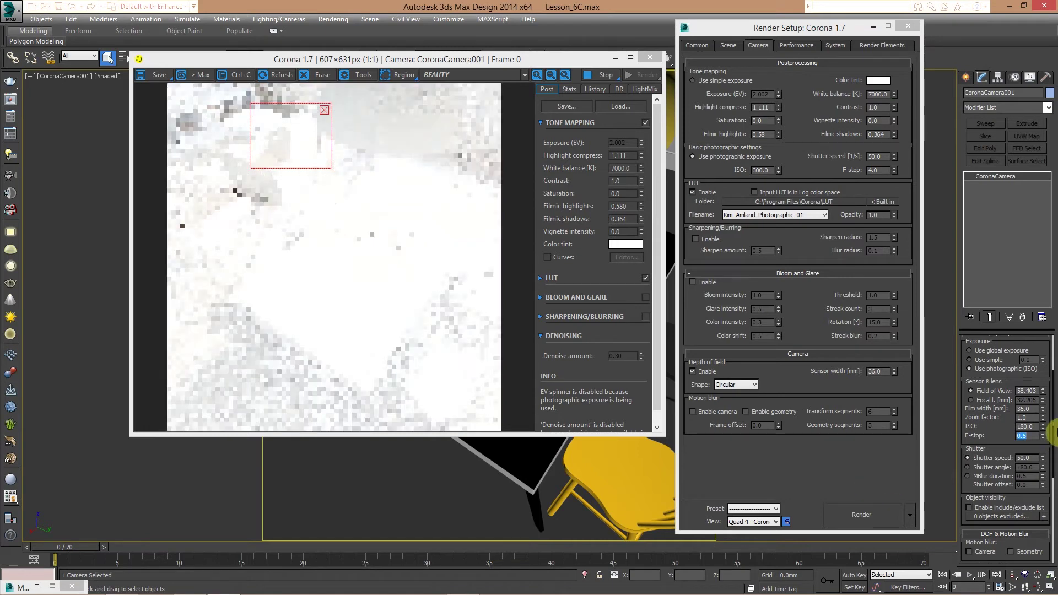
left_click_drag(1043, 428, 300, 385)
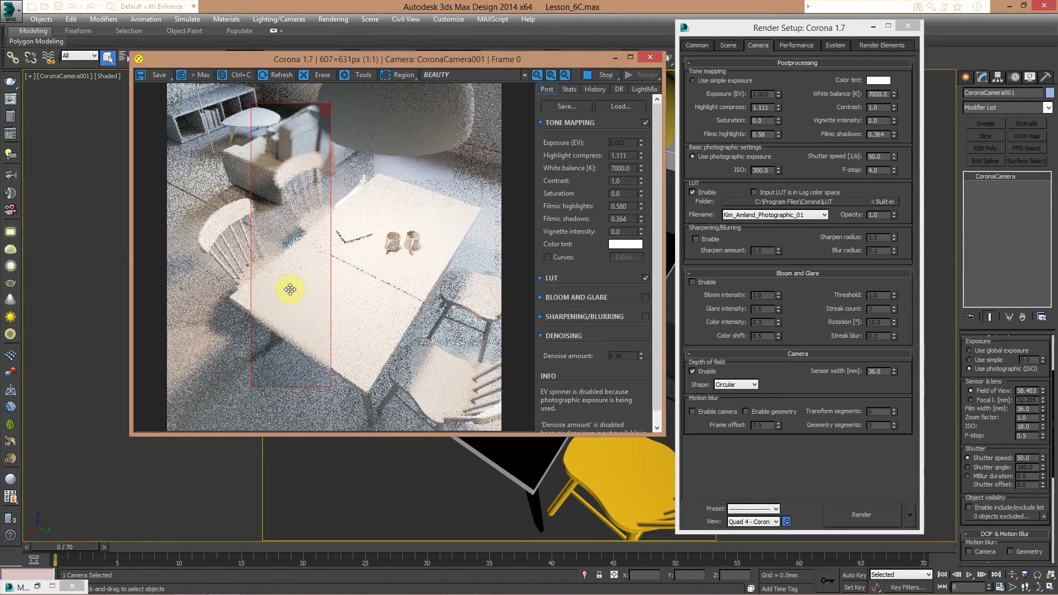
Step: Widen the render region and shift it so that it covers the dining table, its mugs and the area behind it
left_click_drag(290, 289, 377, 294)
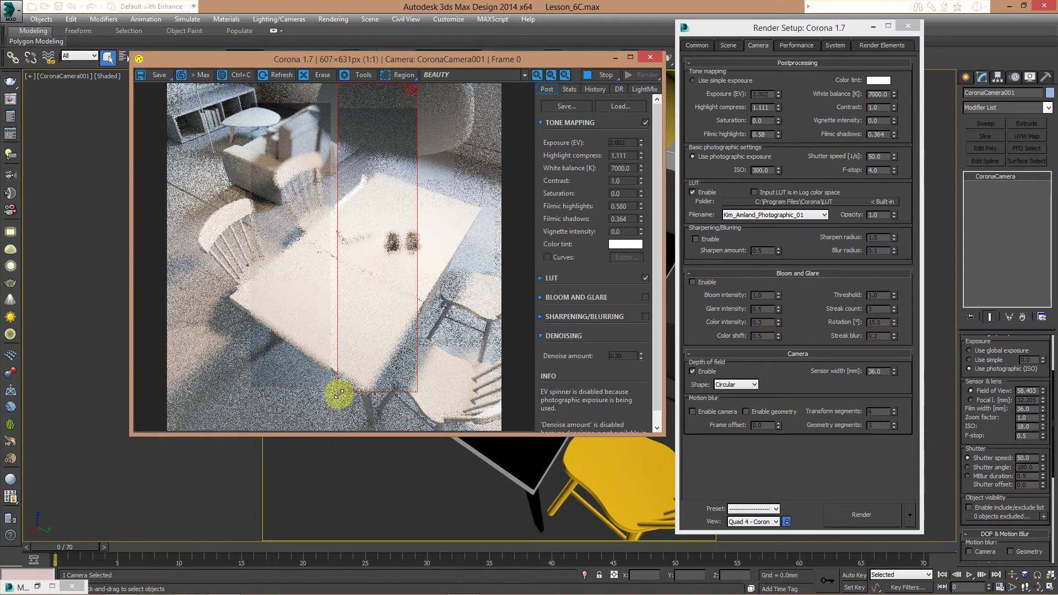
left_click_drag(337, 396, 235, 436)
left_click_drag(213, 473, 214, 464)
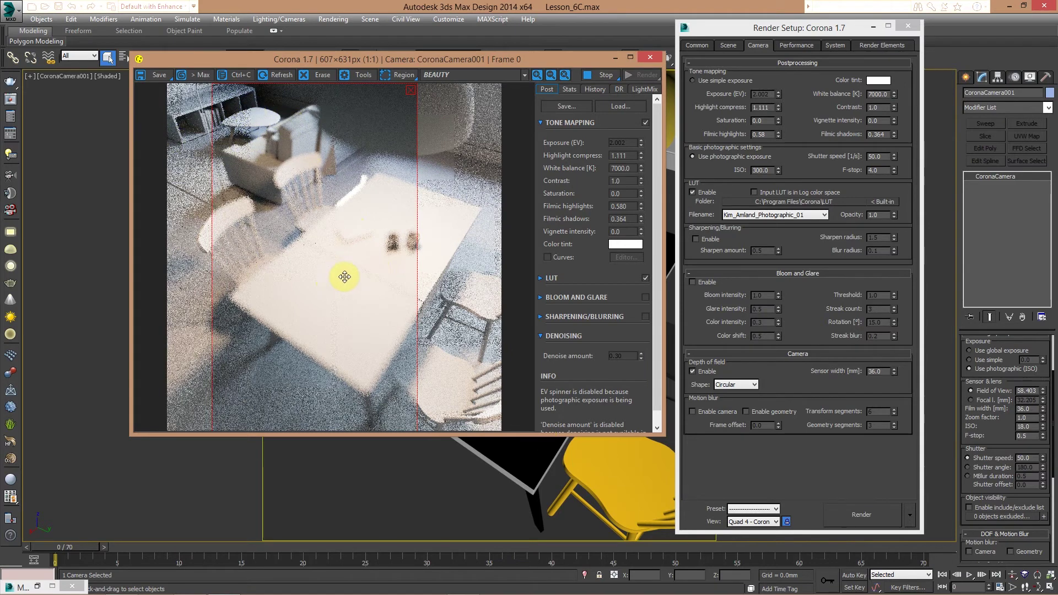
left_click_drag(428, 141, 474, 141)
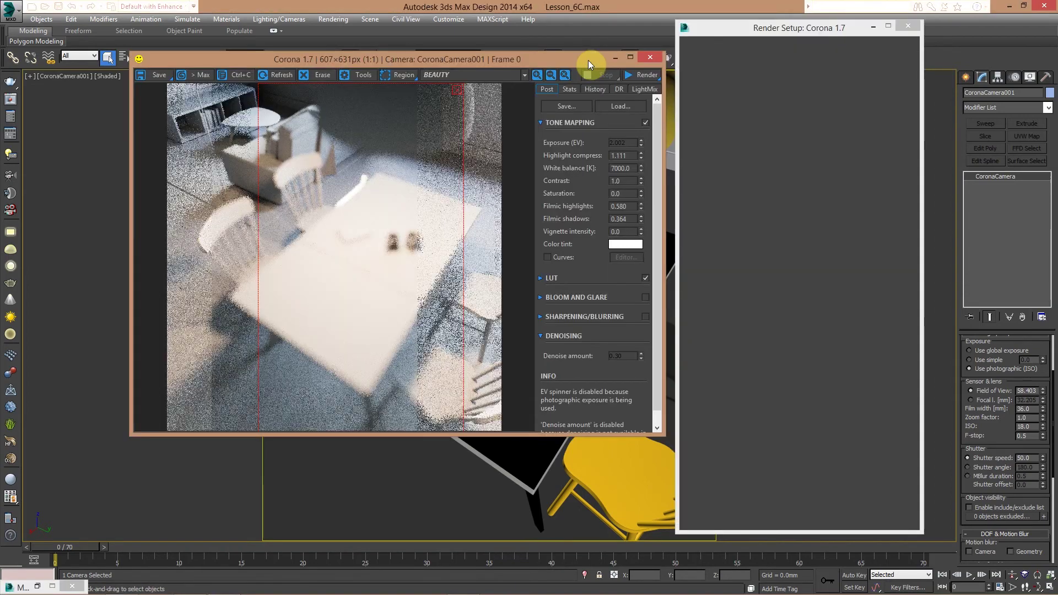
Step: Clear the Schematic View and render window off the camera view, and reselect the dining-table camera
left_click_drag(587, 60, 486, 117)
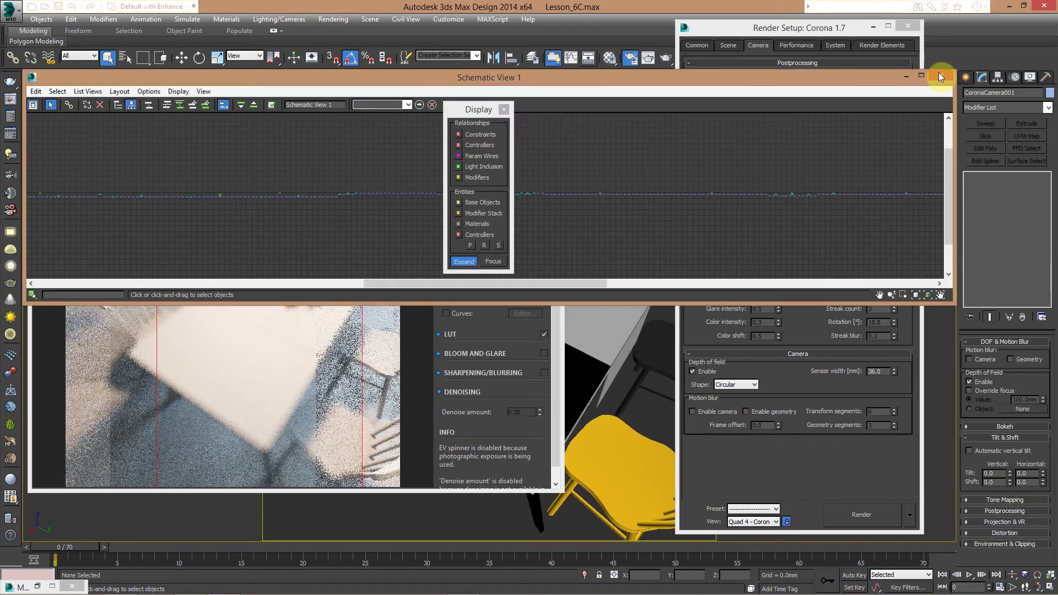
left_click(939, 73)
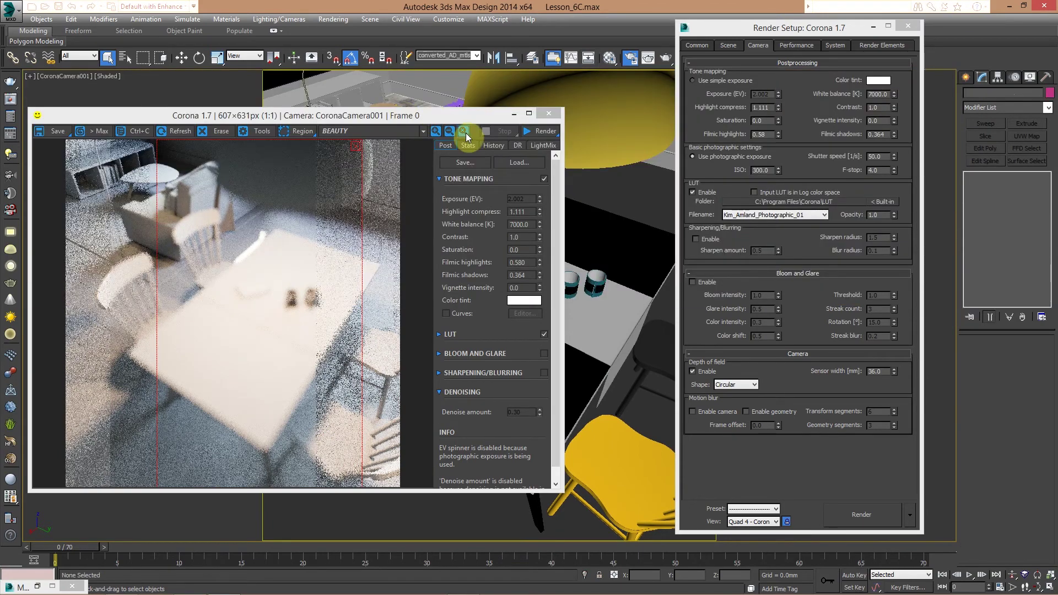
left_click_drag(467, 123, 440, 129)
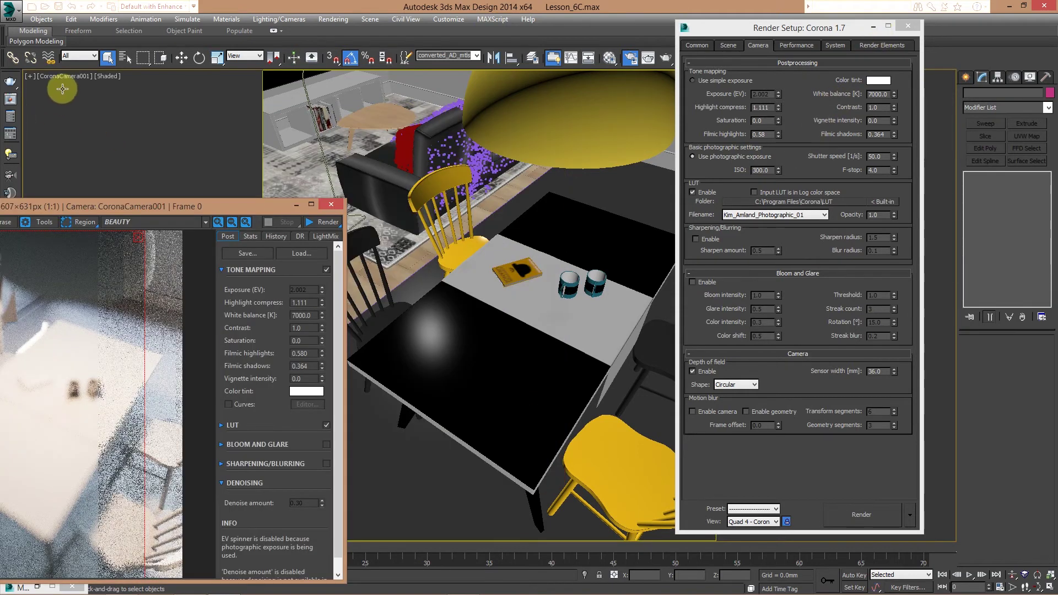
left_click(65, 77)
left_click(108, 287)
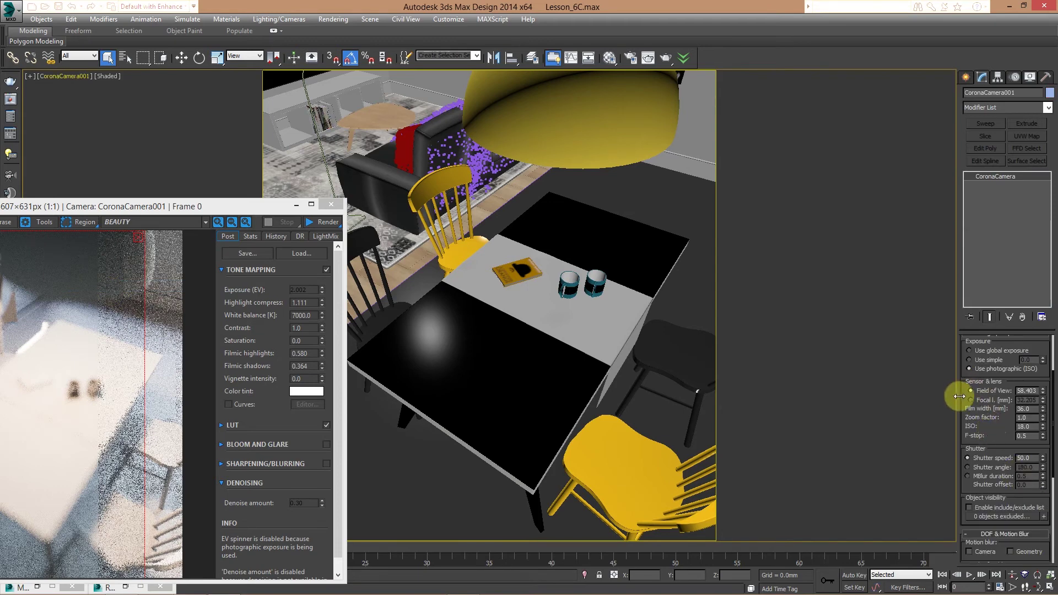
Step: Enable camera clipping on the dining-table camera and keep the render window clear of the camera view
left_click_drag(966, 396, 986, 214)
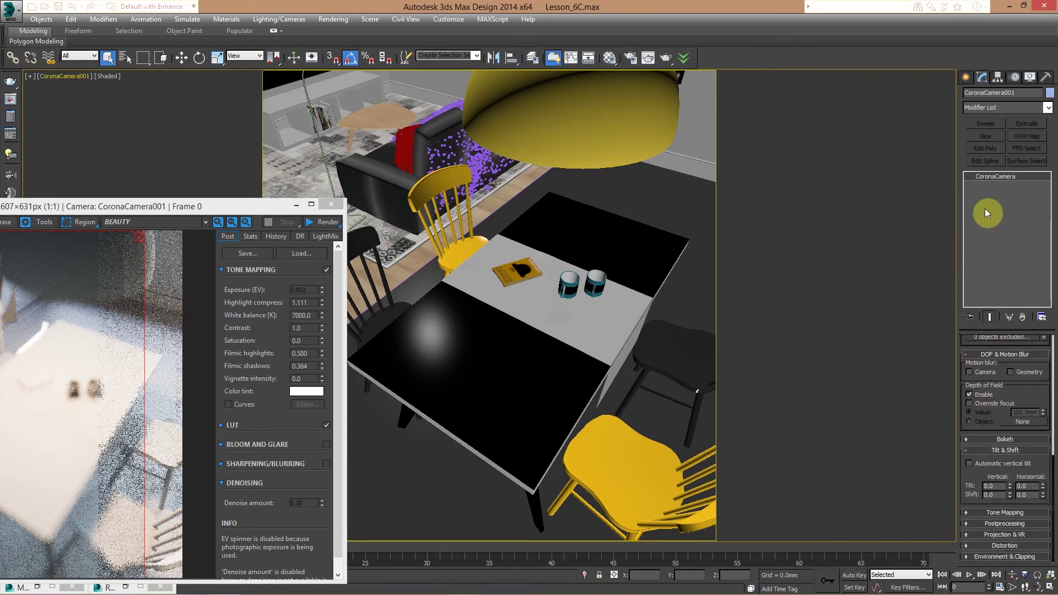
left_click(997, 558)
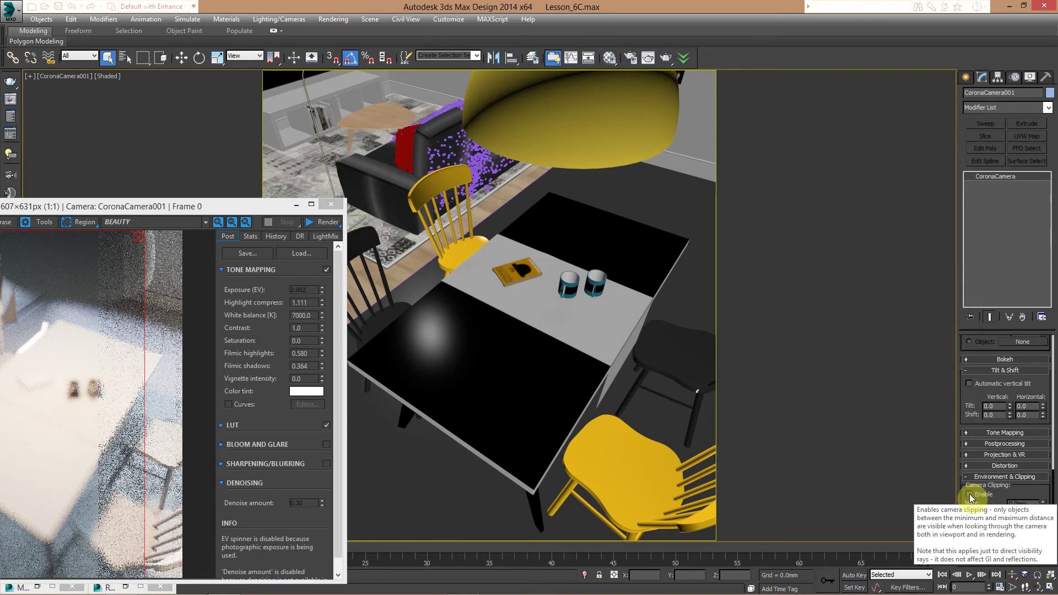
left_click(969, 494)
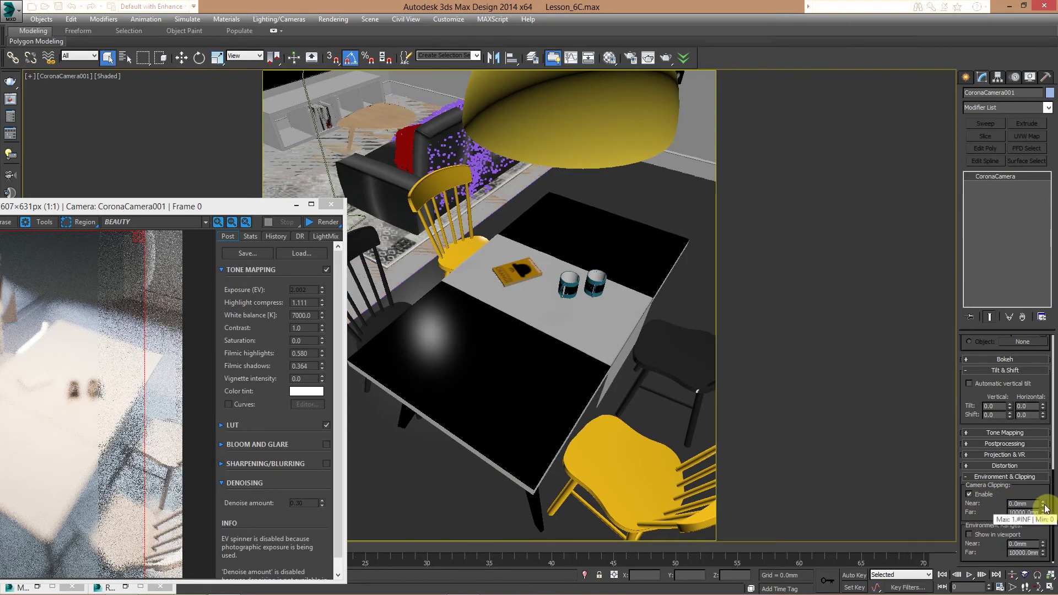
left_click(208, 203)
left_click_drag(246, 204, 138, 94)
Step: Set the near clipping distance to 2500 mm and reduce it to 1800 mm so the clip plane cuts through the tabletop objects
double_click(1028, 503)
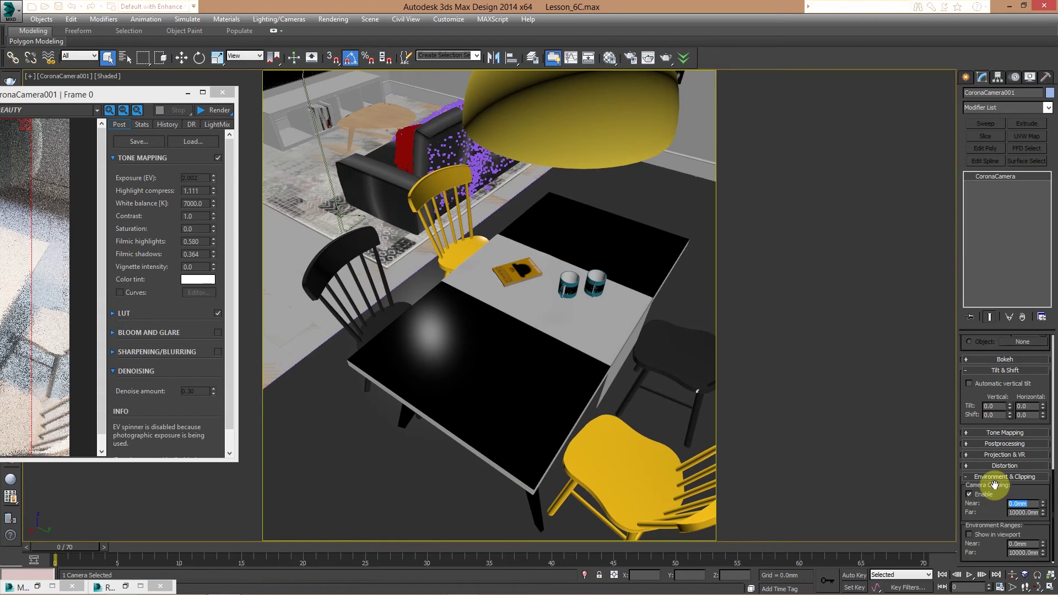
key("End")
double_click(1029, 503)
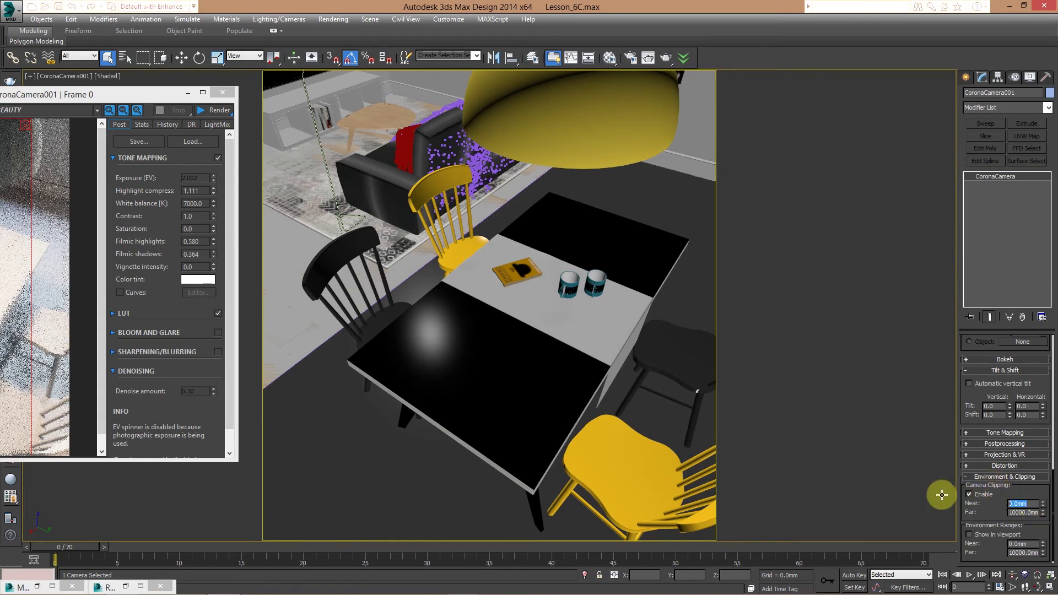
left_click(1042, 503)
left_click_drag(1043, 508, 1033, 502)
double_click(1020, 504)
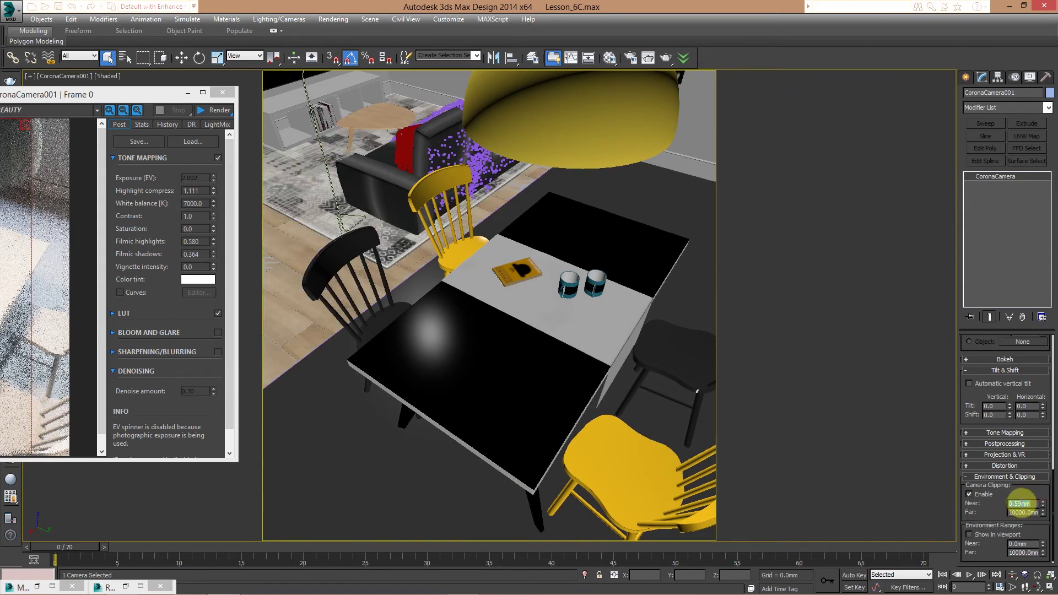
type("25")
type("00")
key("Return")
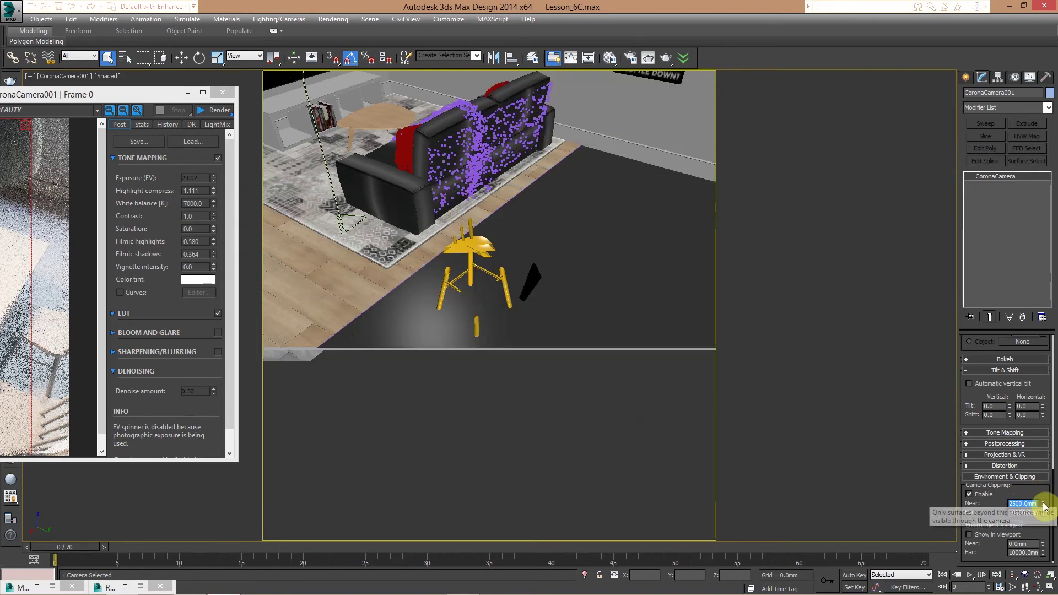
mouse_move(1042, 504)
left_mouse_down()
mouse_move(1036, 537)
mouse_move(1049, 494)
mouse_move(1037, 519)
left_mouse_up()
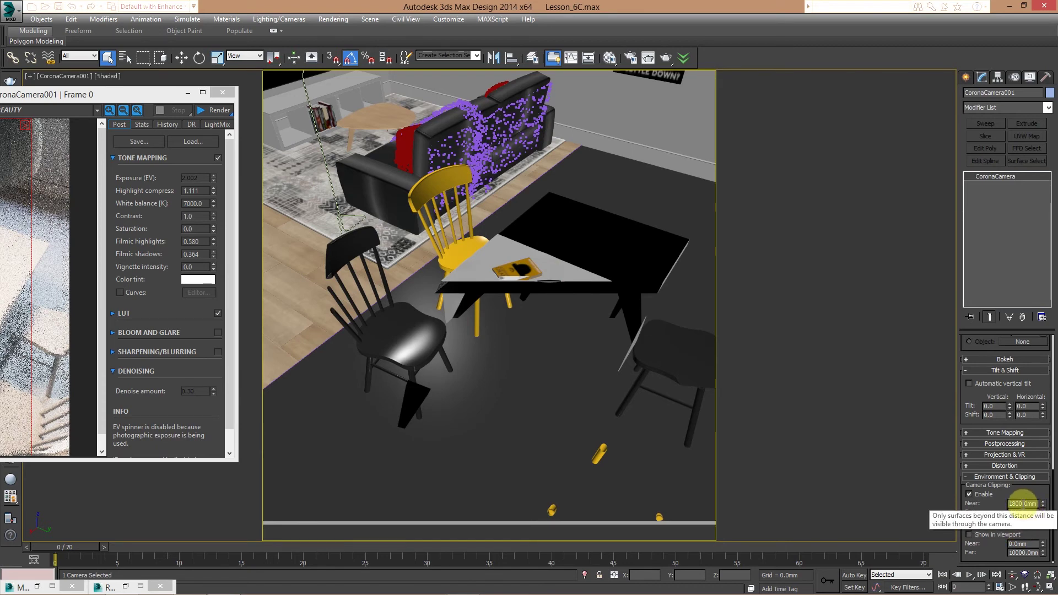
Step: Copy the near clipping distance and turn camera clipping off
right_click(1022, 503)
left_click(945, 361)
key("ctrl+c")
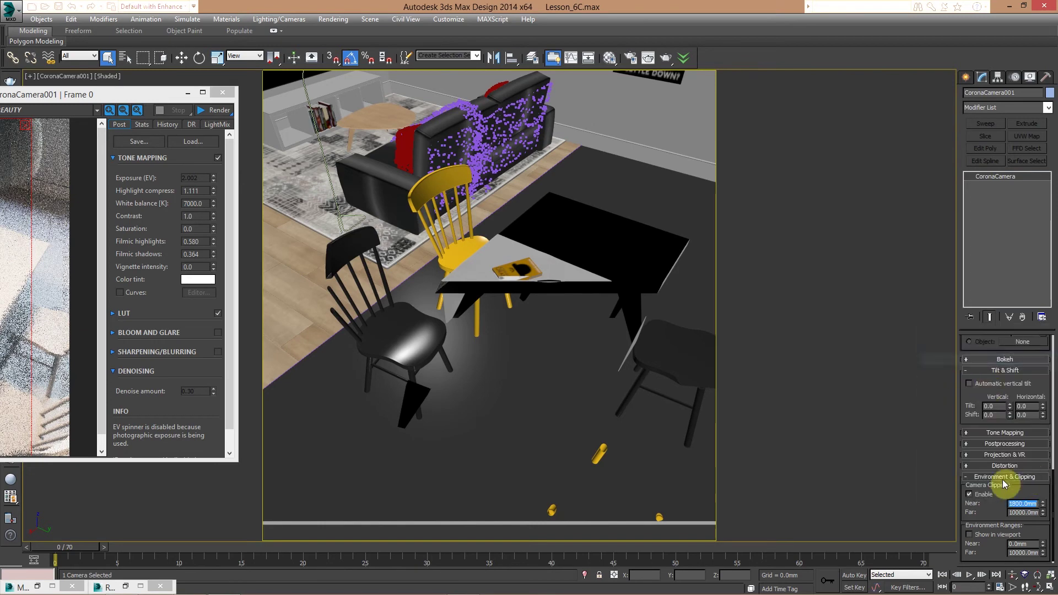
left_click(970, 494)
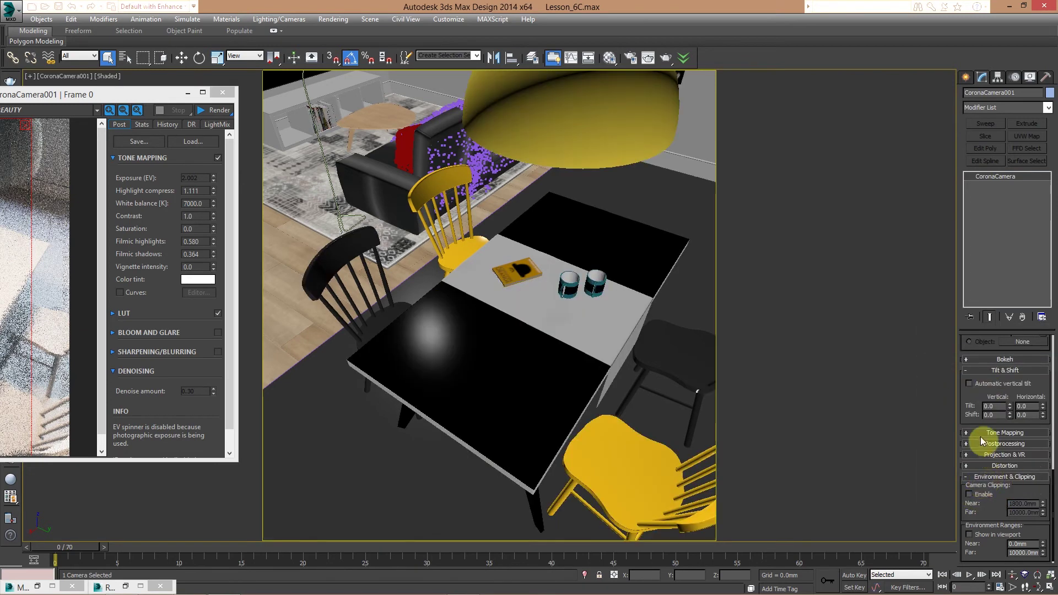
Step: Enable the focus override in the camera's depth of field settings, using a distance value
scroll(992, 444, "up", 5)
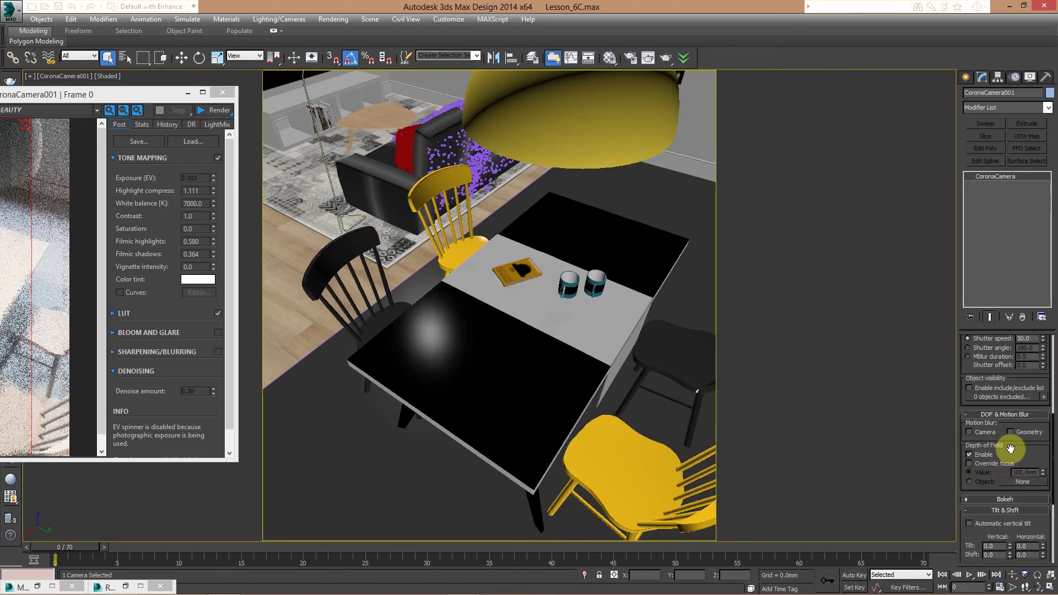
left_click_drag(966, 366, 983, 496)
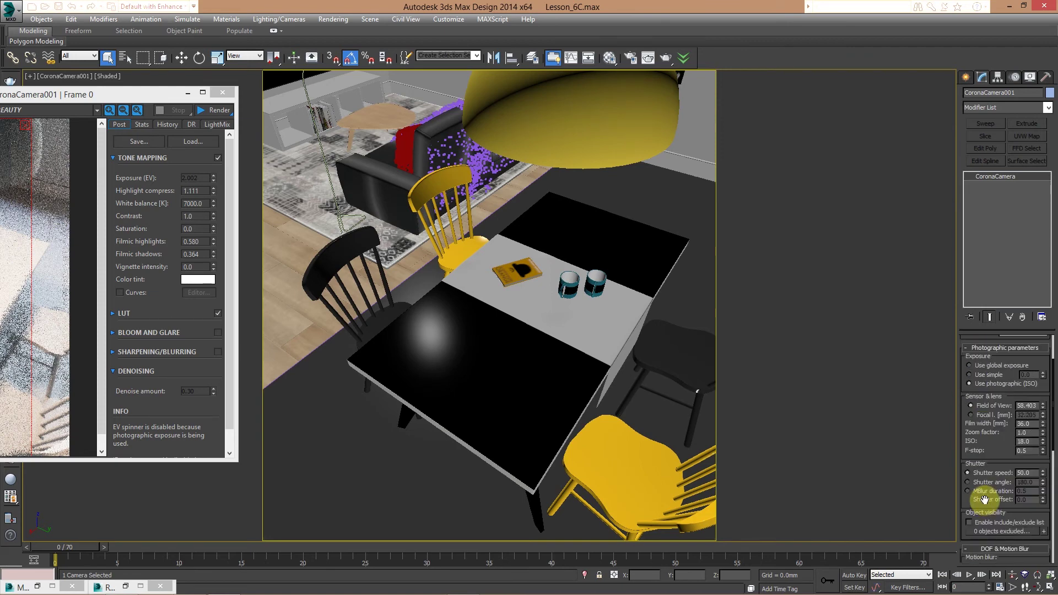
left_click_drag(988, 535, 996, 355)
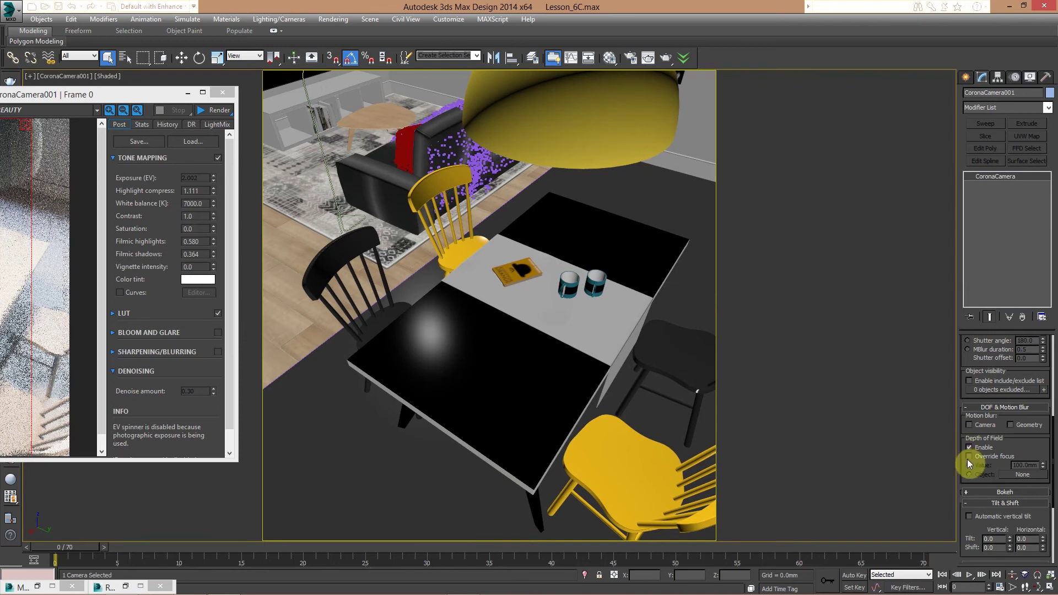
left_click(970, 457)
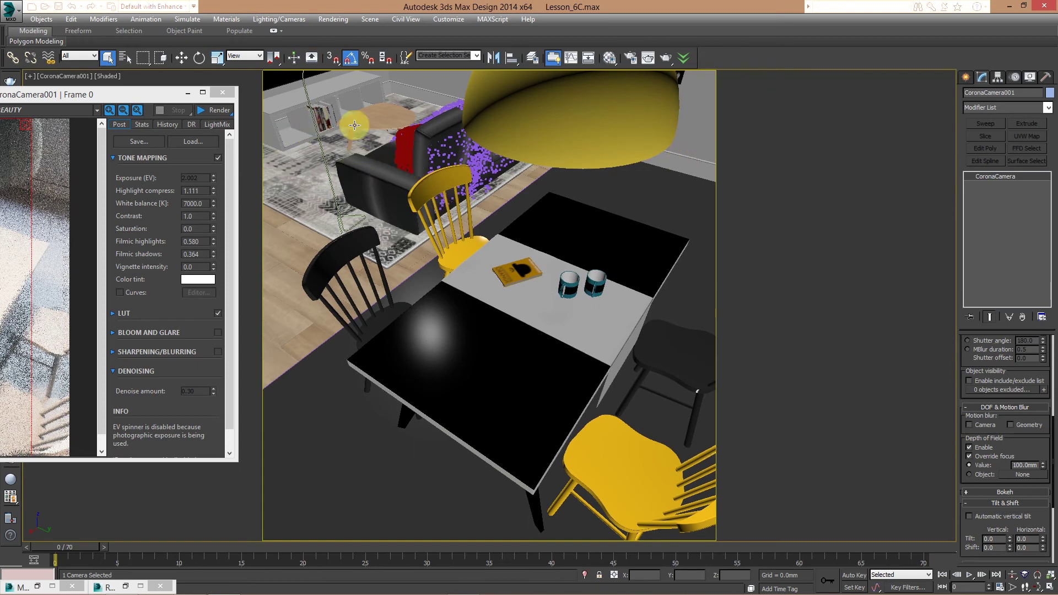
Step: Set the dining-table camera's focus override distance to the copied 1800 mm clipping distance
double_click(101, 97)
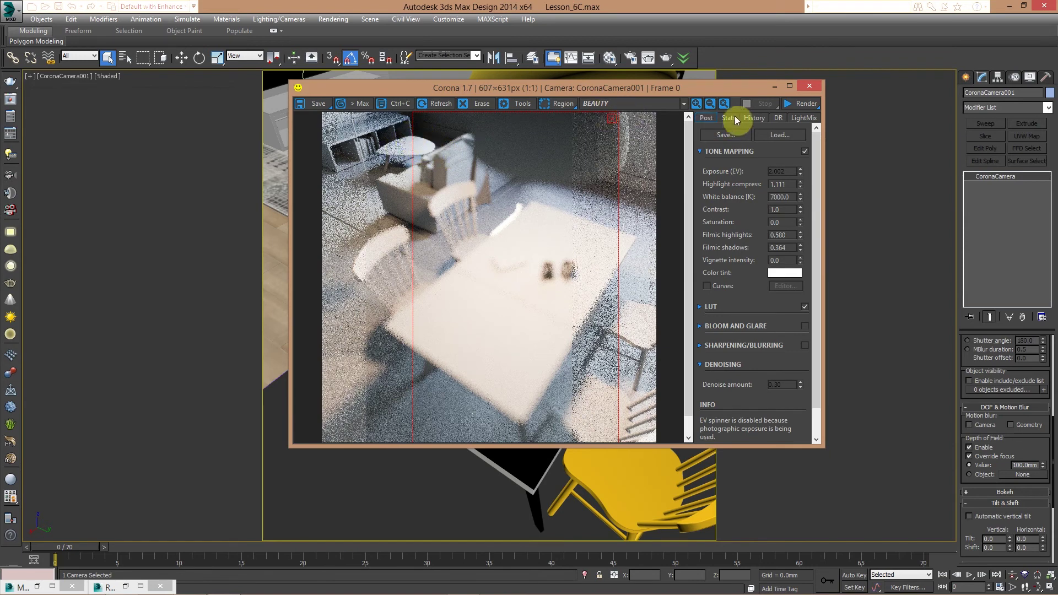
left_click_drag(735, 88, 725, 93)
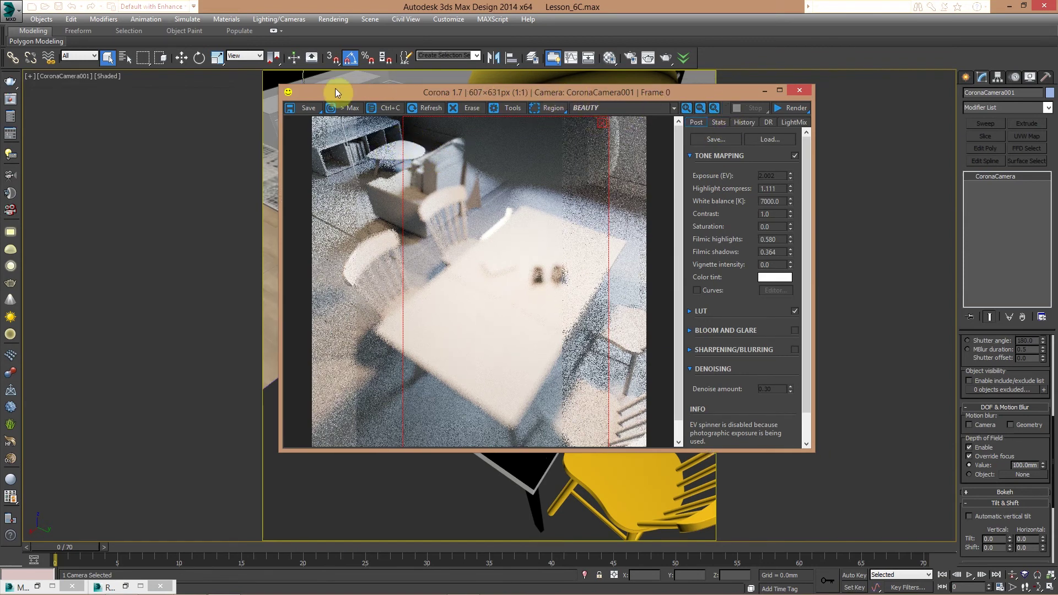
left_click_drag(337, 91, 336, 122)
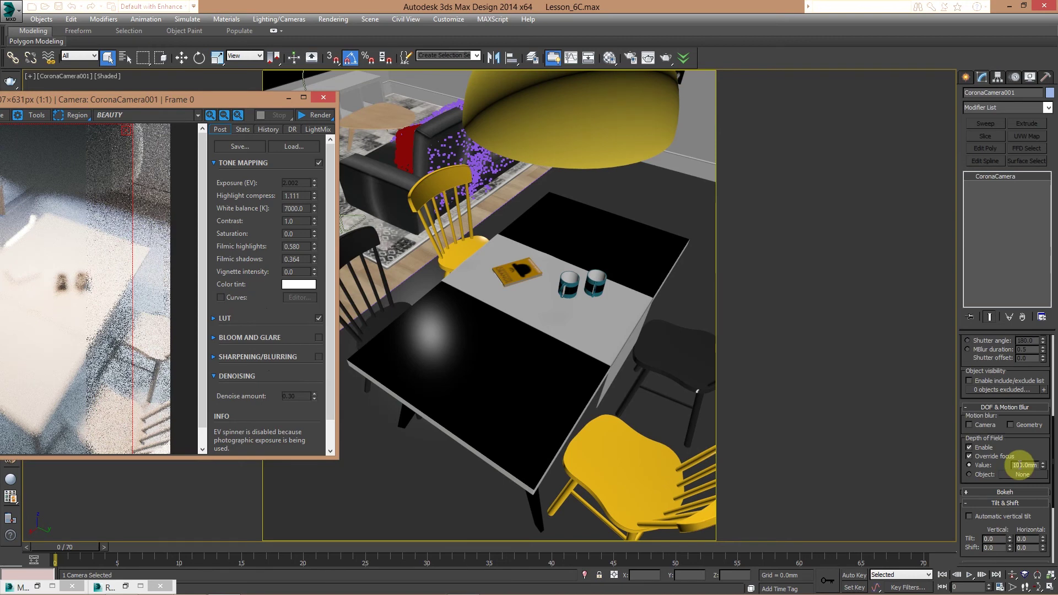
double_click(1020, 464)
right_click(1020, 465)
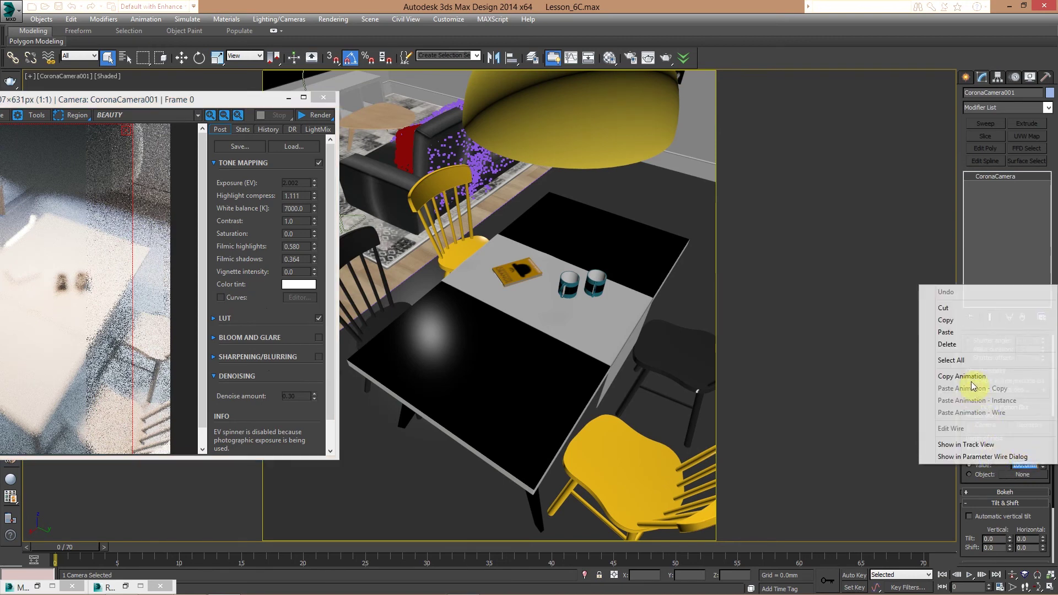
left_click(956, 333)
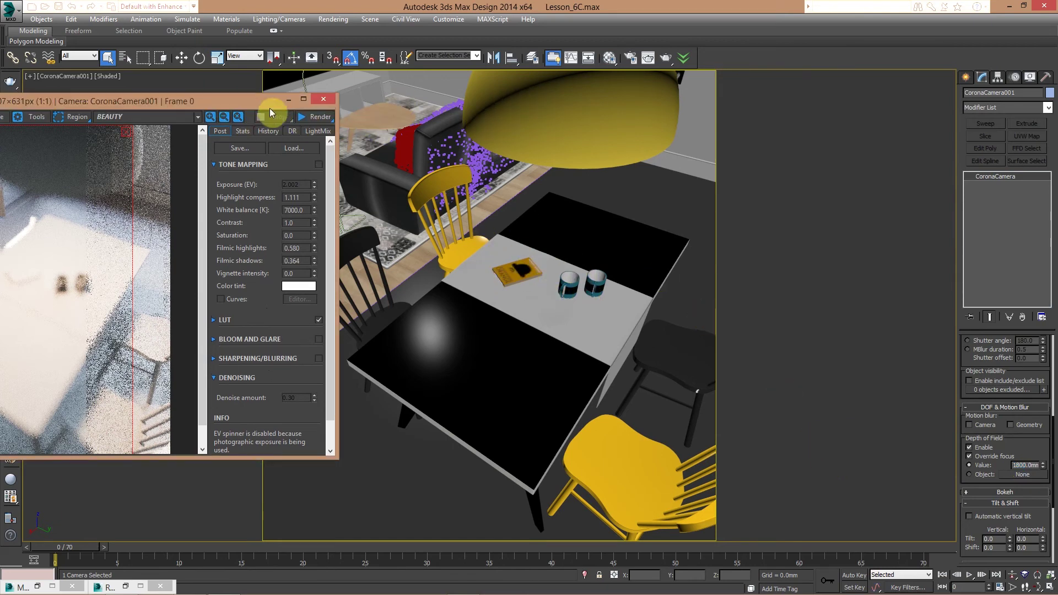
Step: Start interactive rendering of the dining-table camera and remove the render region to render the full frame
left_click_drag(270, 109, 661, 106)
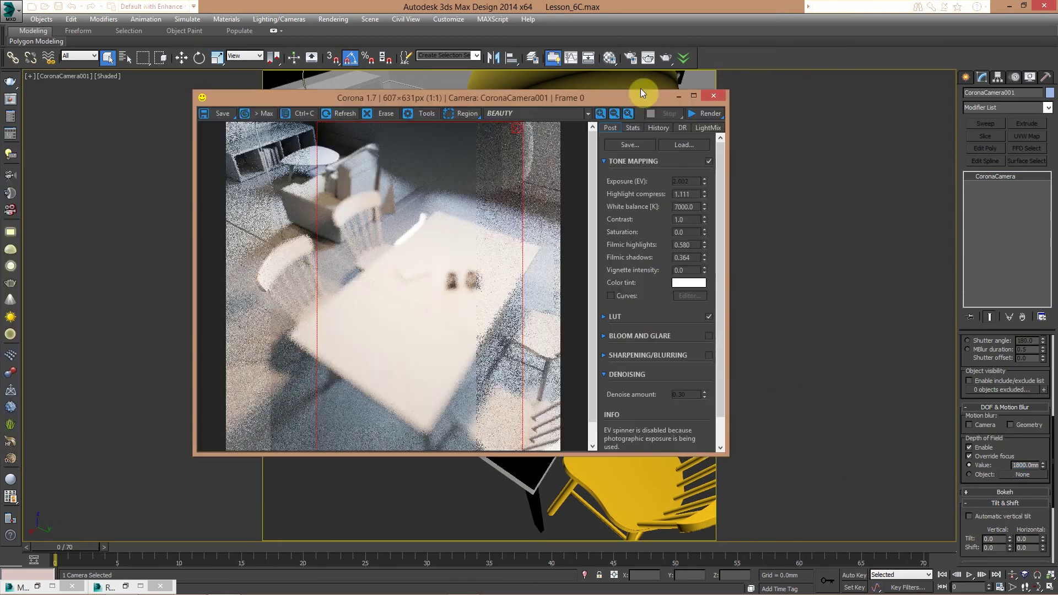
left_click(587, 69)
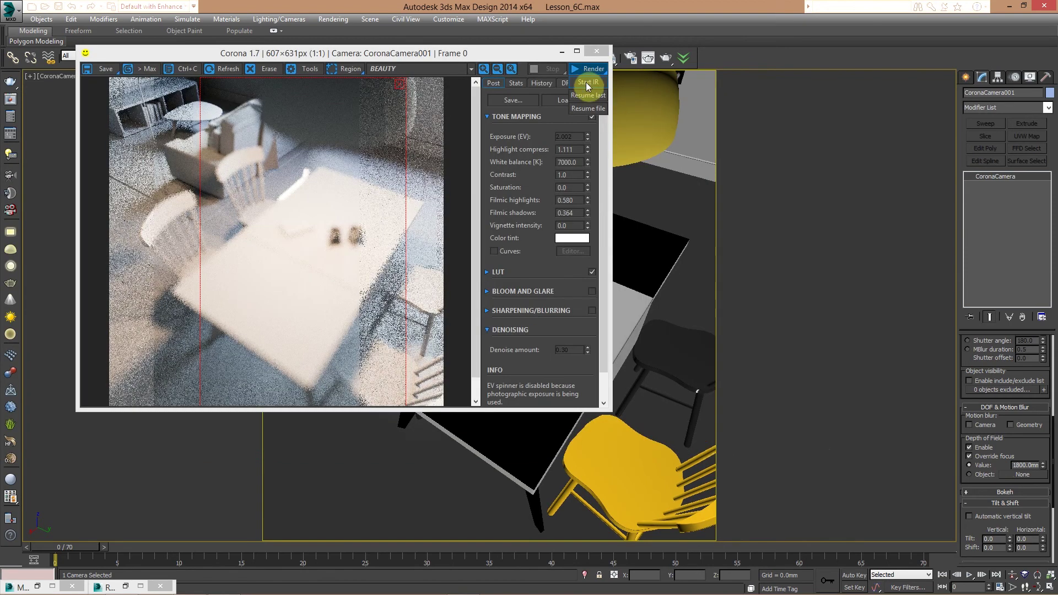
left_click(583, 82)
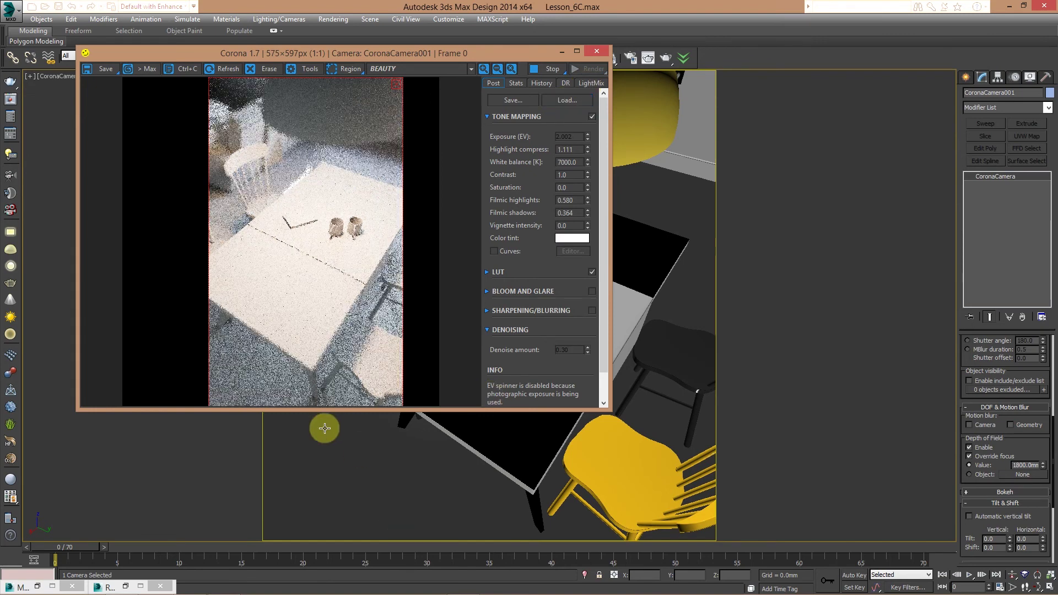
left_click(396, 83)
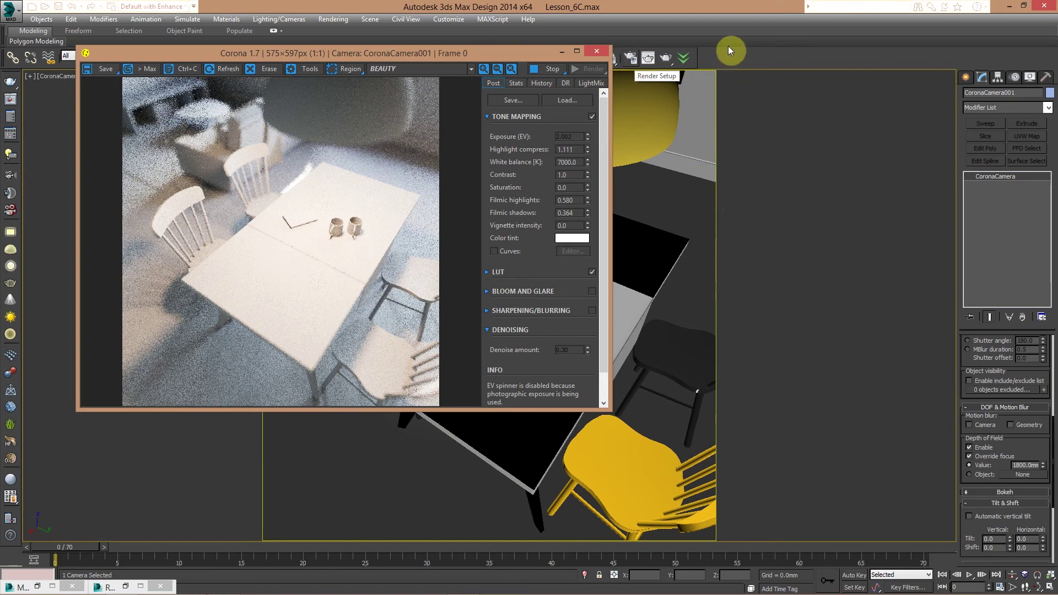
Step: Turn off the material override in the render settings and shift the render window clear of the settings
key("F10")
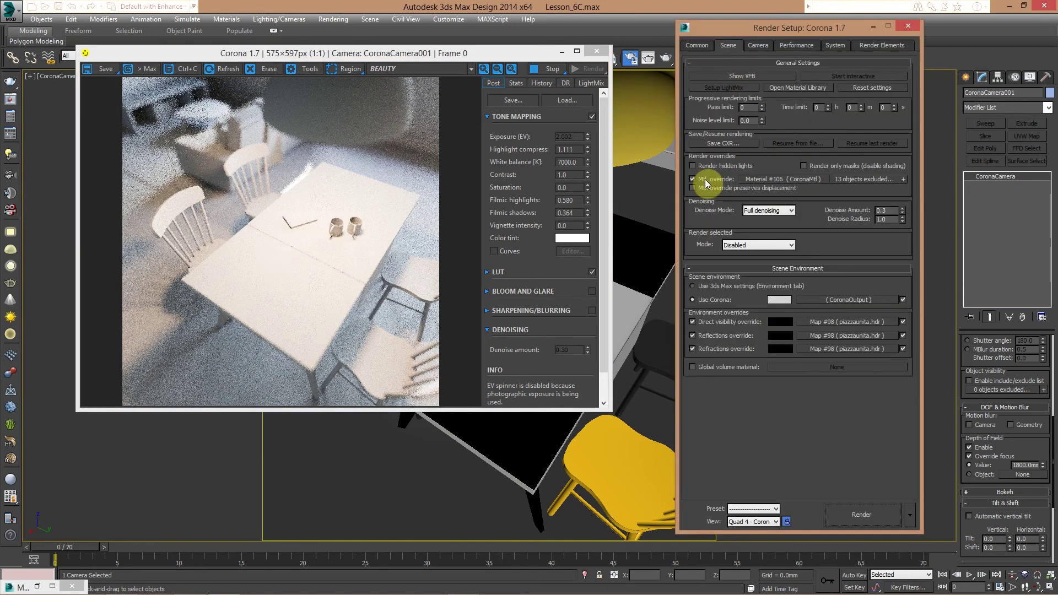
key("space")
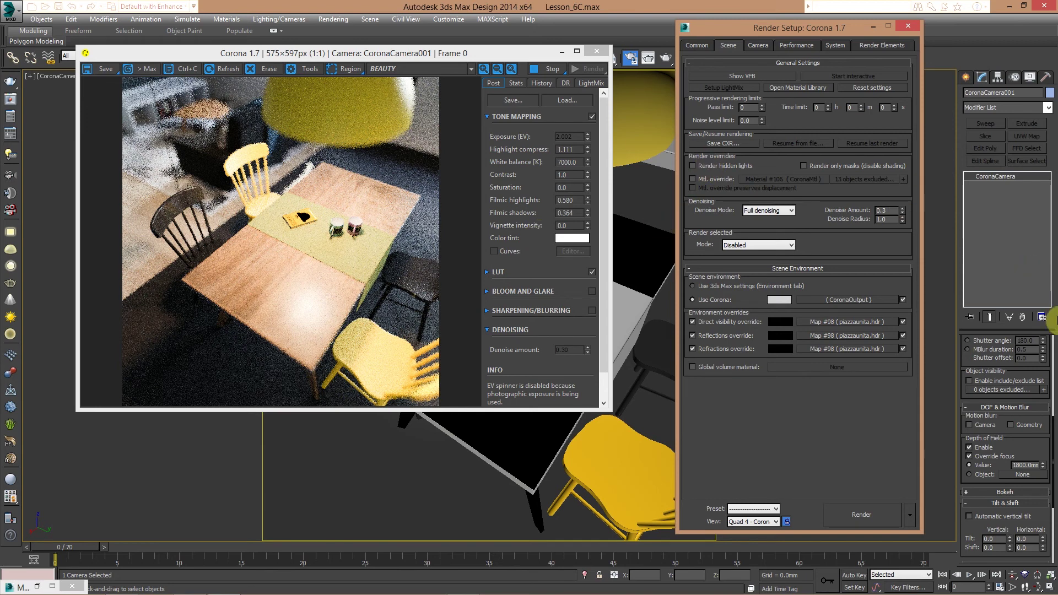
left_click(464, 51)
left_click_drag(515, 61, 554, 66)
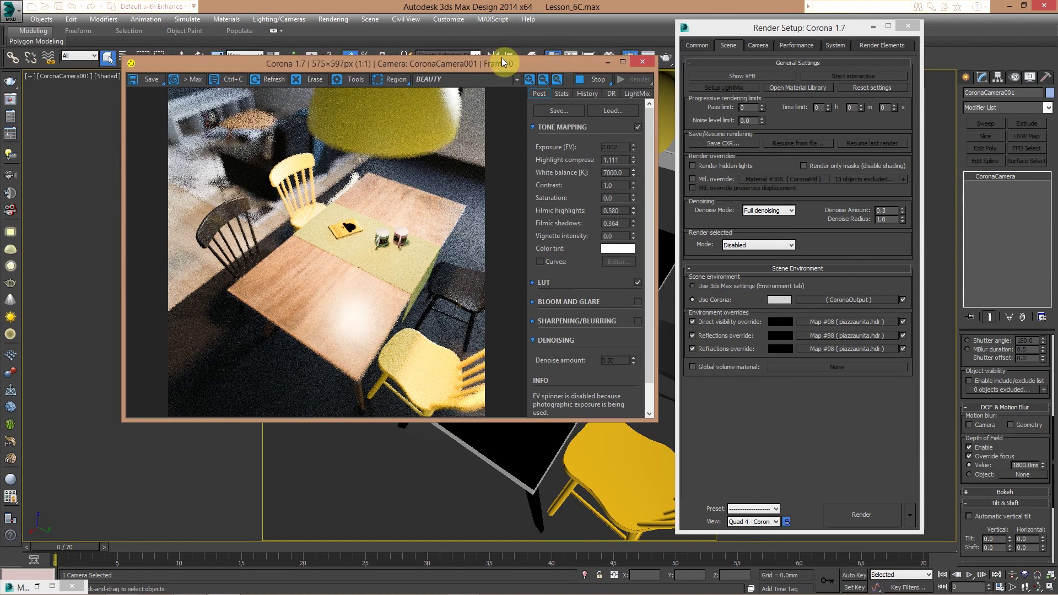
left_click_drag(966, 358, 973, 513)
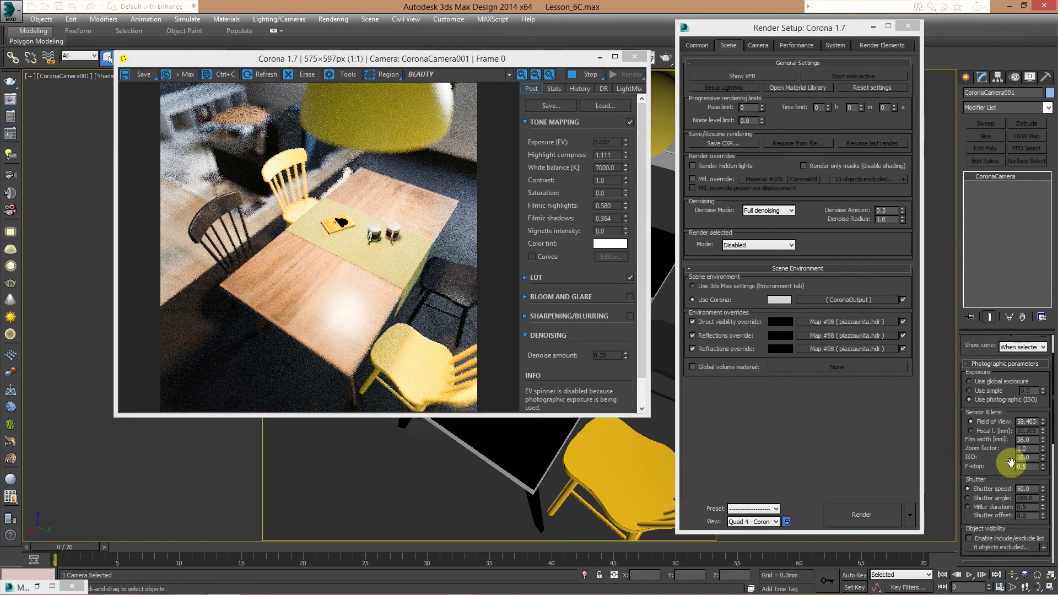
mouse_move(1031, 467)
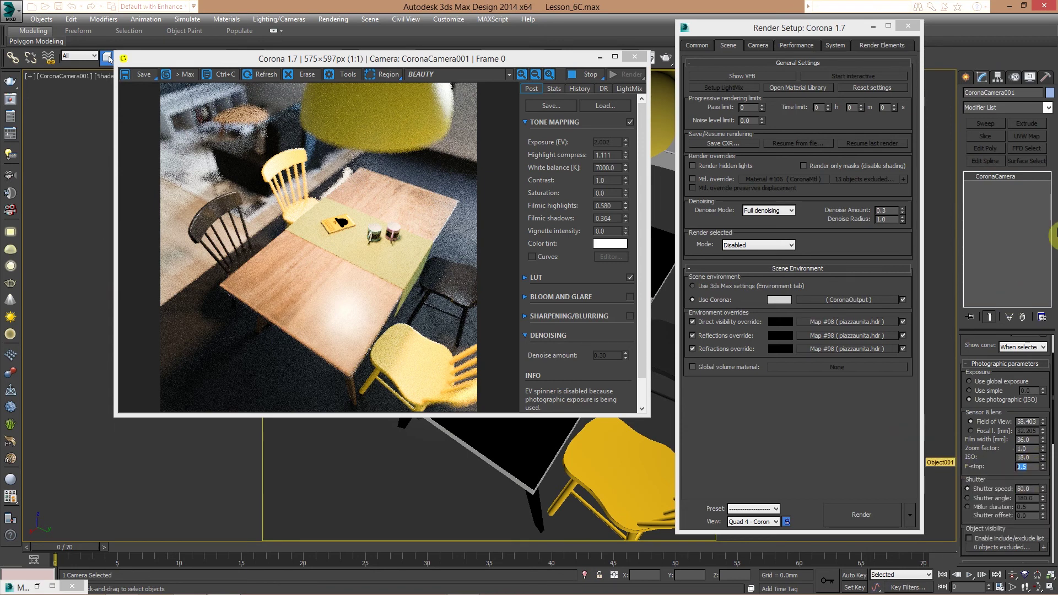
key("Delete")
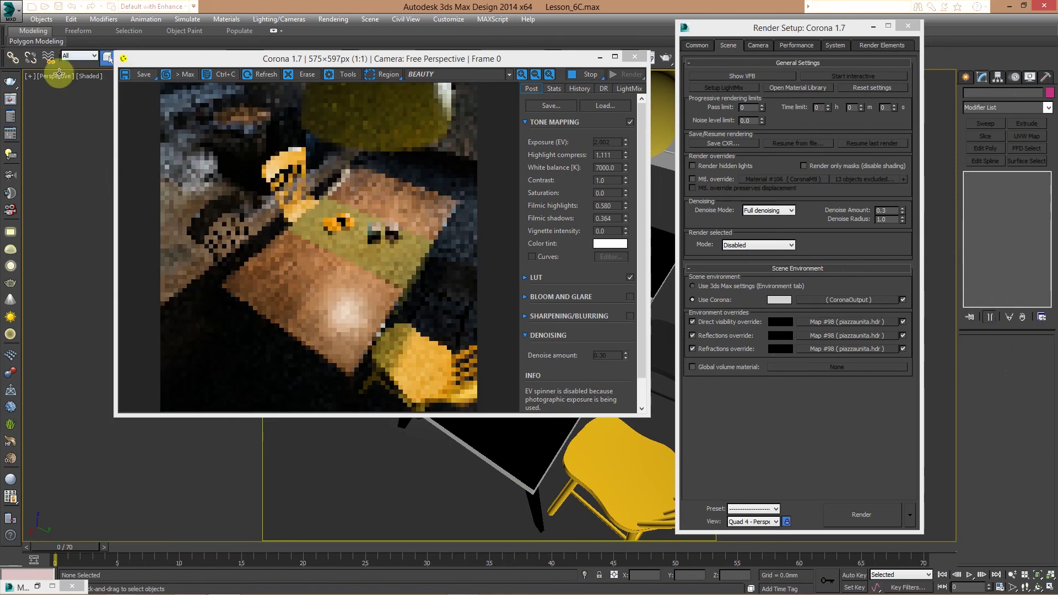
key("c")
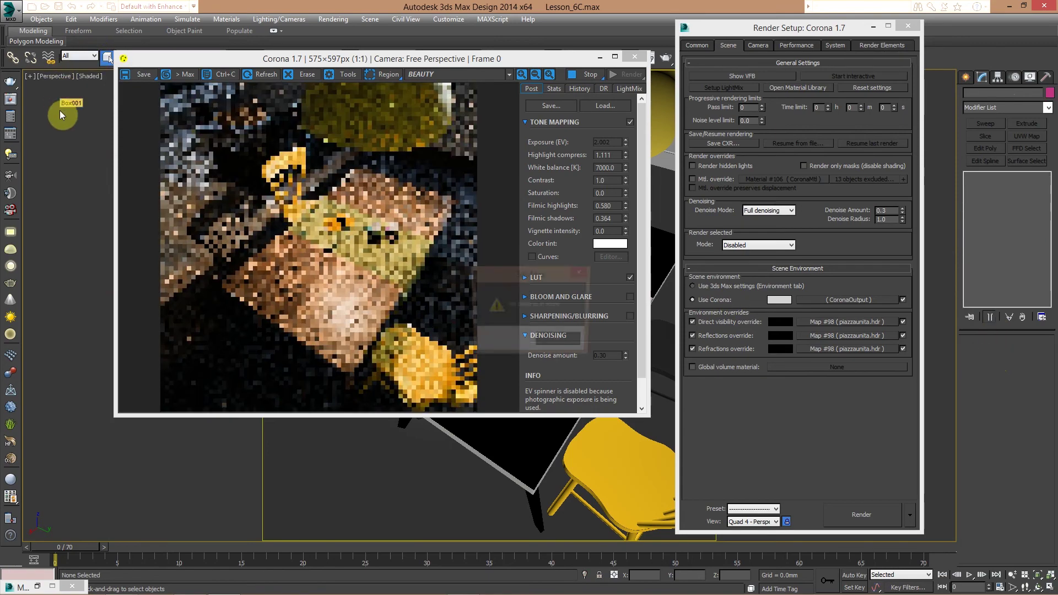
left_click(558, 343)
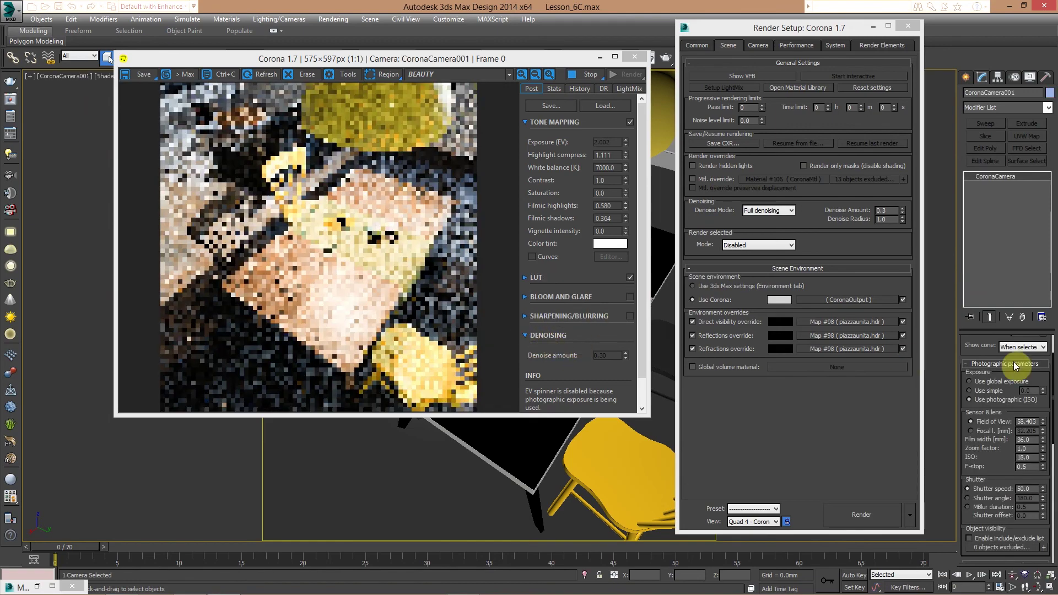
Step: Set the dining-table camera's F-stop to 1.4
left_click(1014, 470)
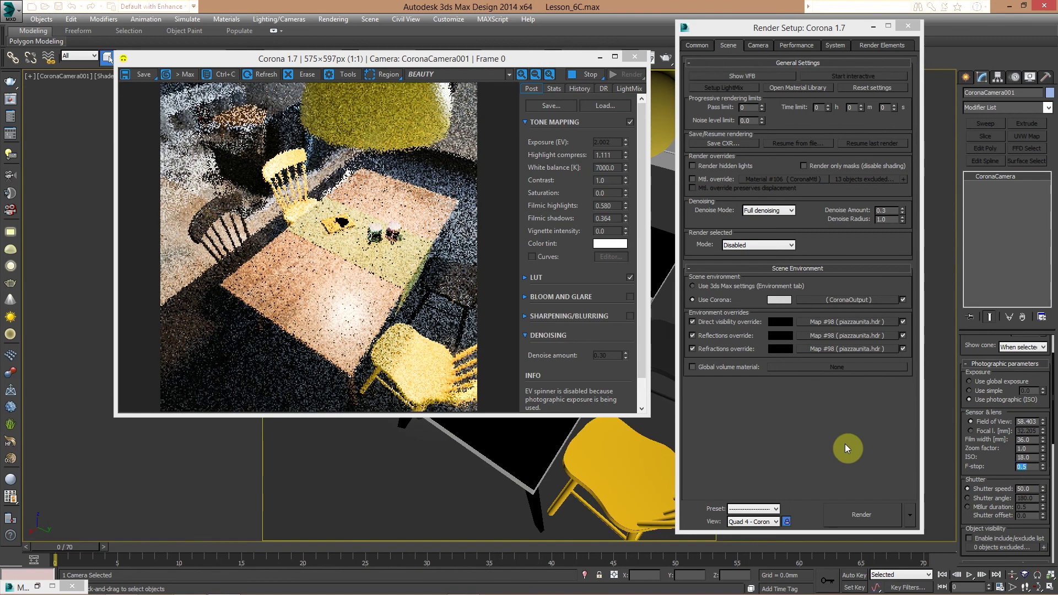
type("1.4")
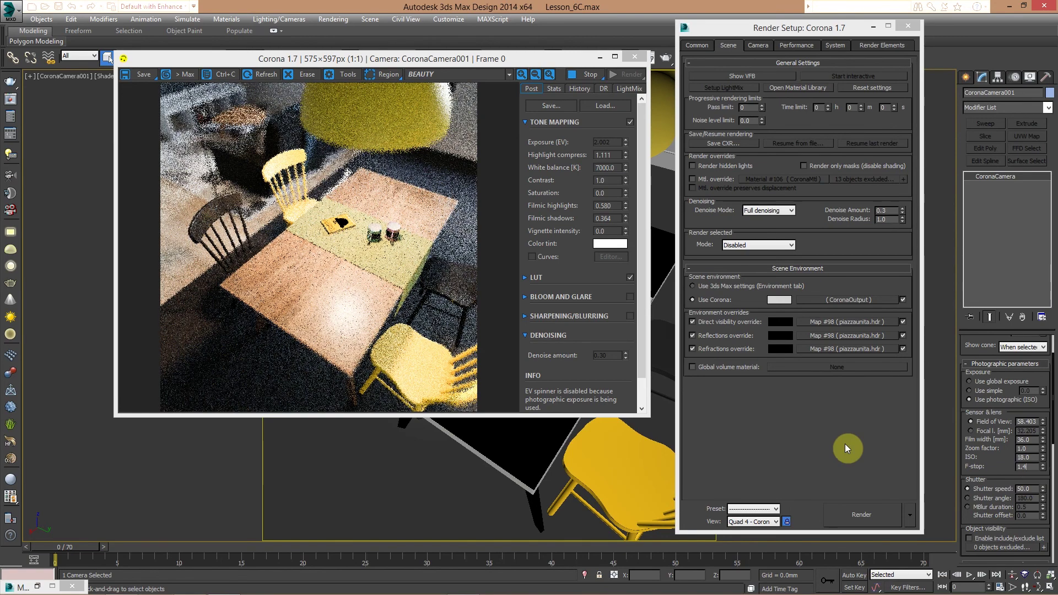
key("Return")
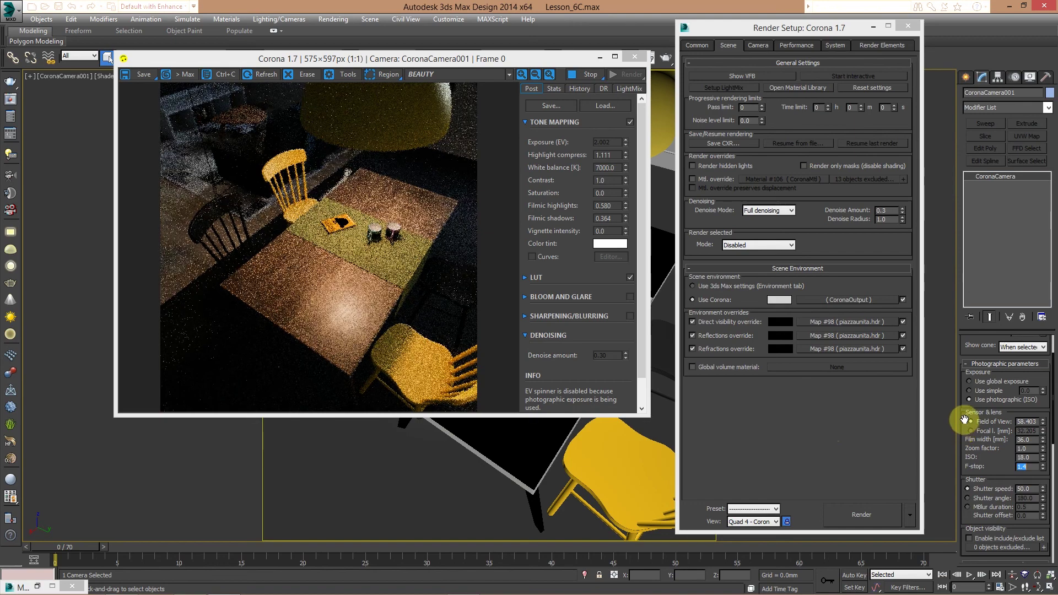
Step: Raise the dining-table camera's ISO to 29.34 to brighten the photographic exposure
scroll(967, 409, "down", 1)
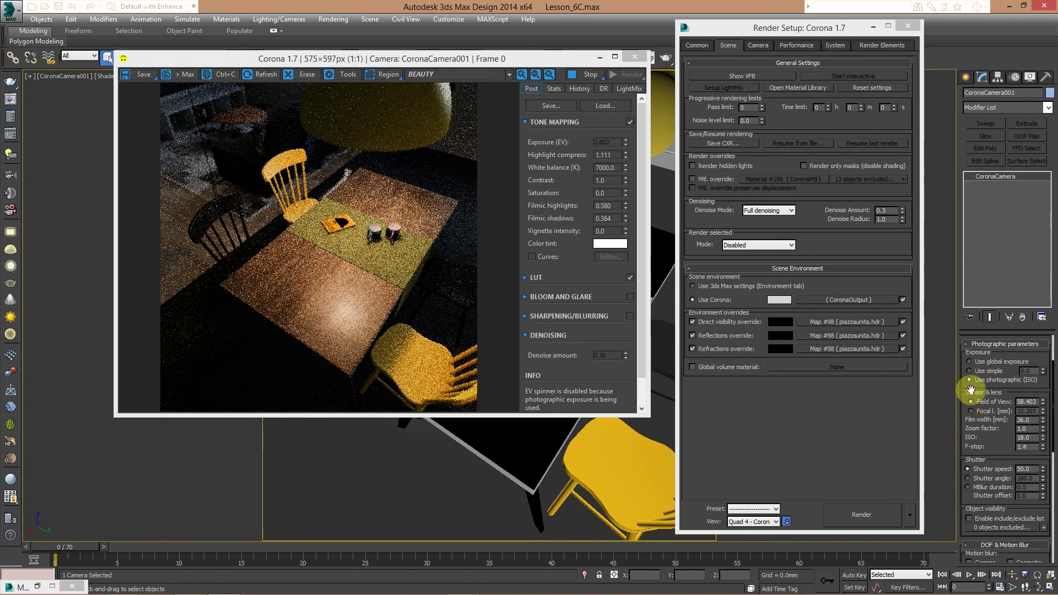
scroll(971, 381, "down", 1)
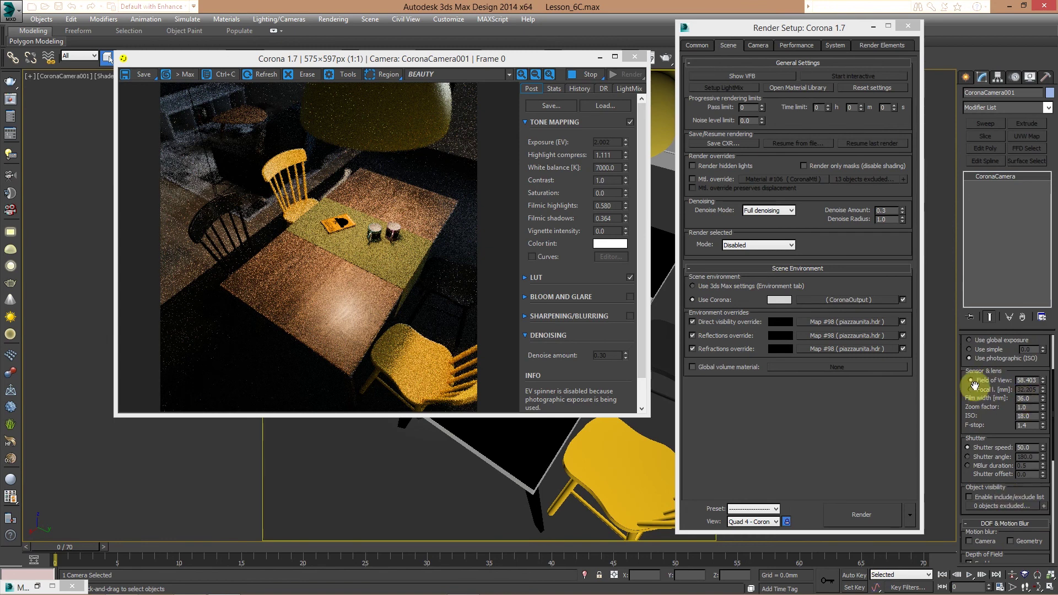
left_click_drag(974, 384, 976, 378)
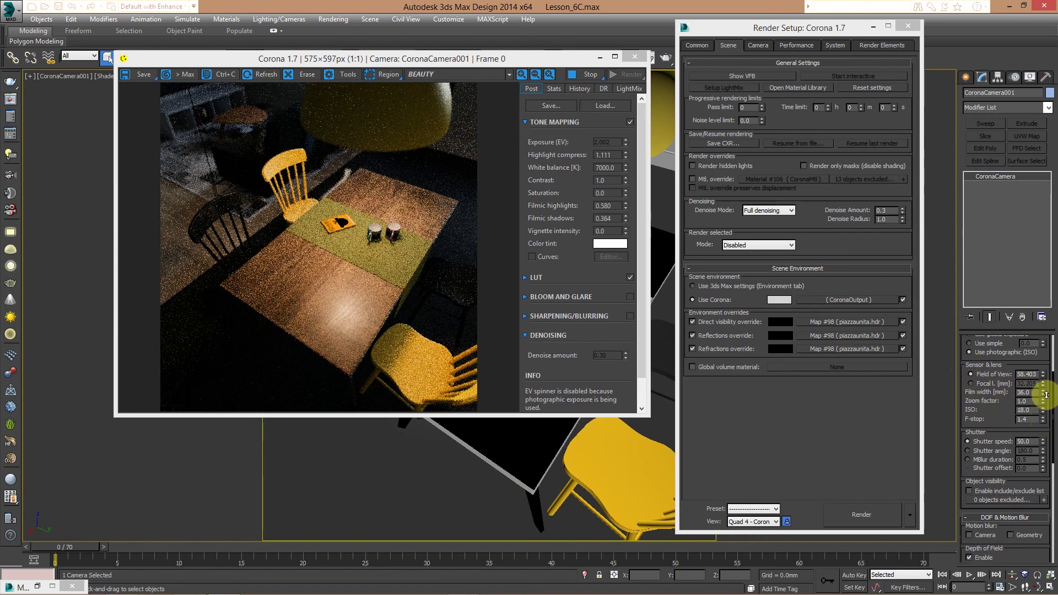
left_click_drag(1042, 410, 1042, 380)
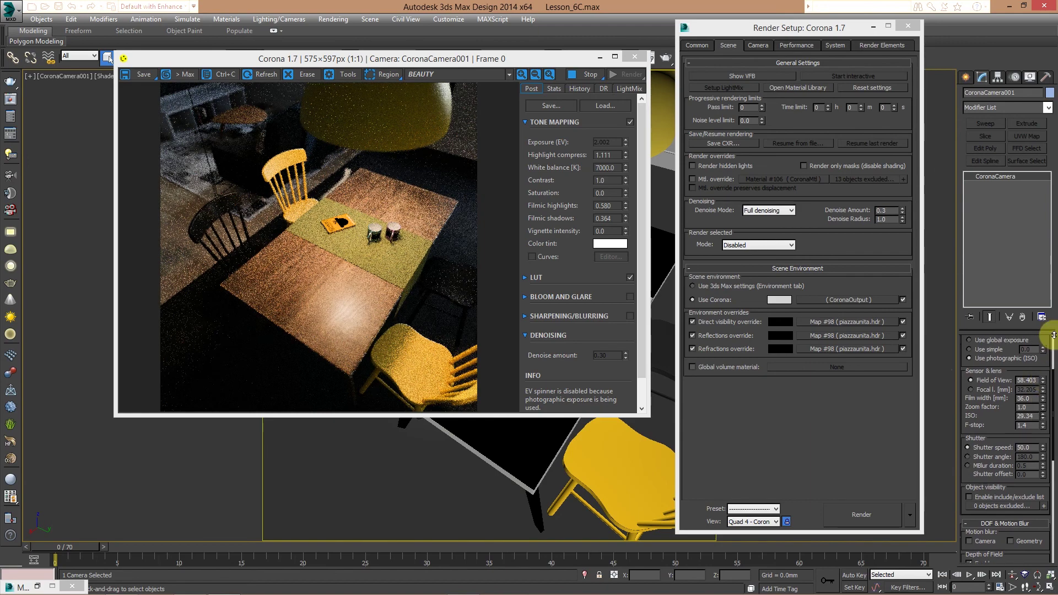